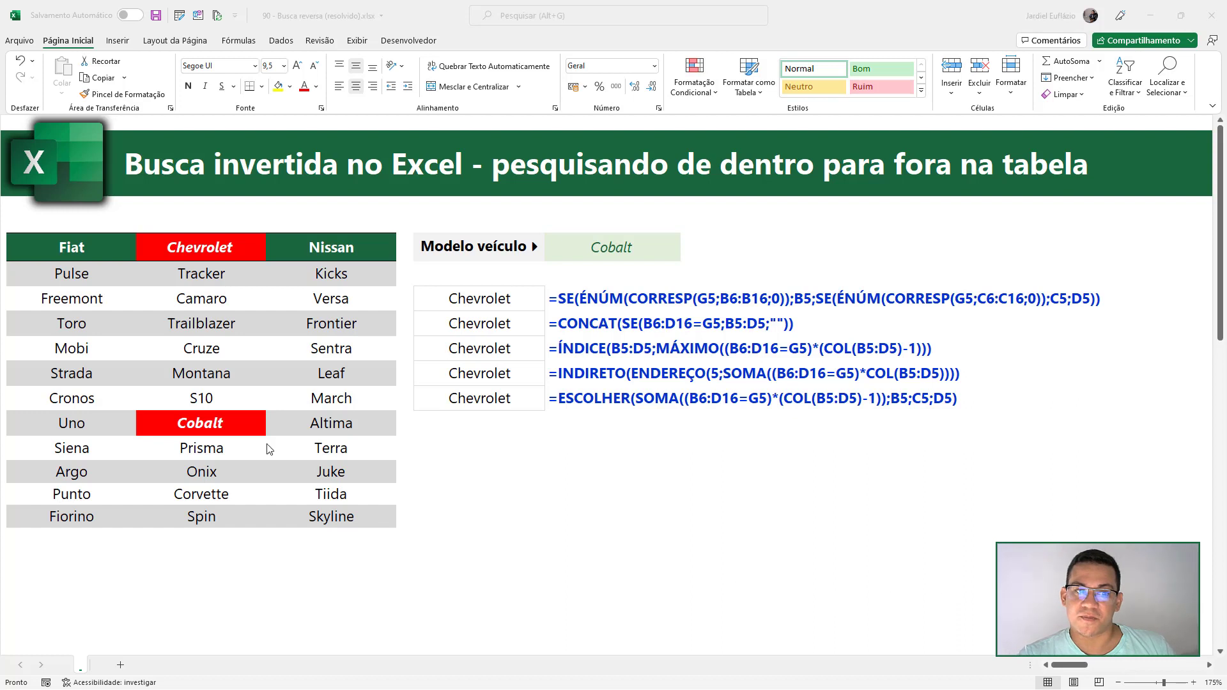
Pick Mobi from the G5 model dropdown, then check the Fiat header B5 and the Cruze cell.
click(212, 427)
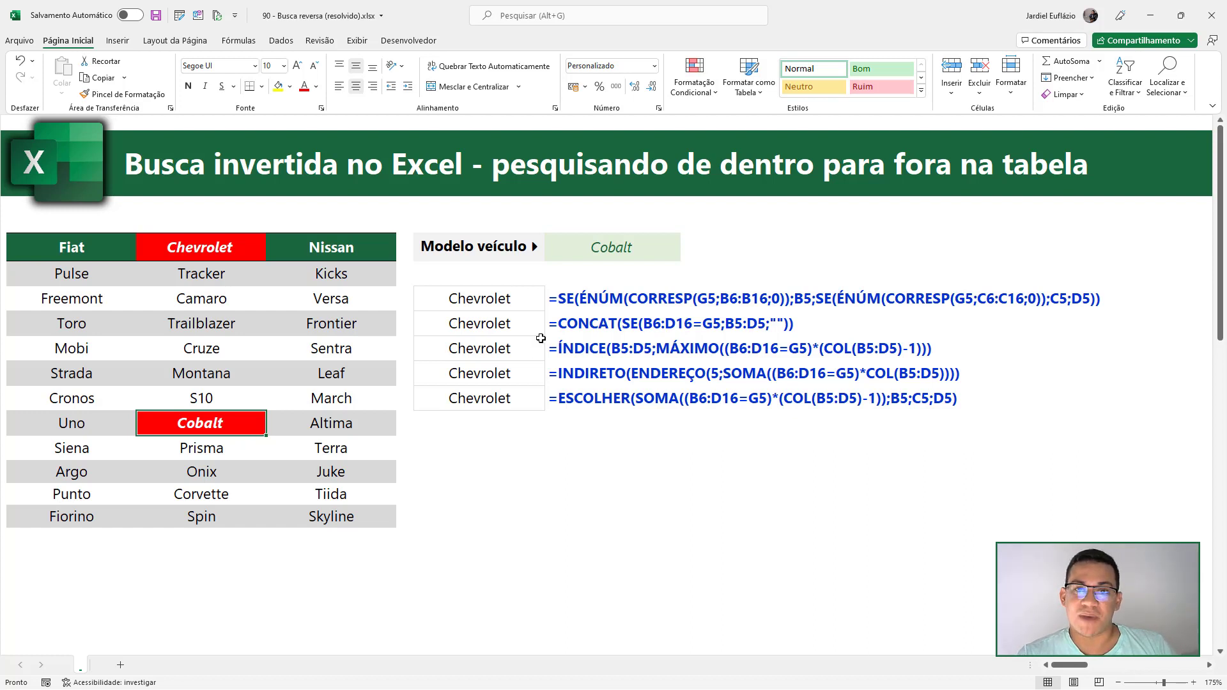
click(634, 244)
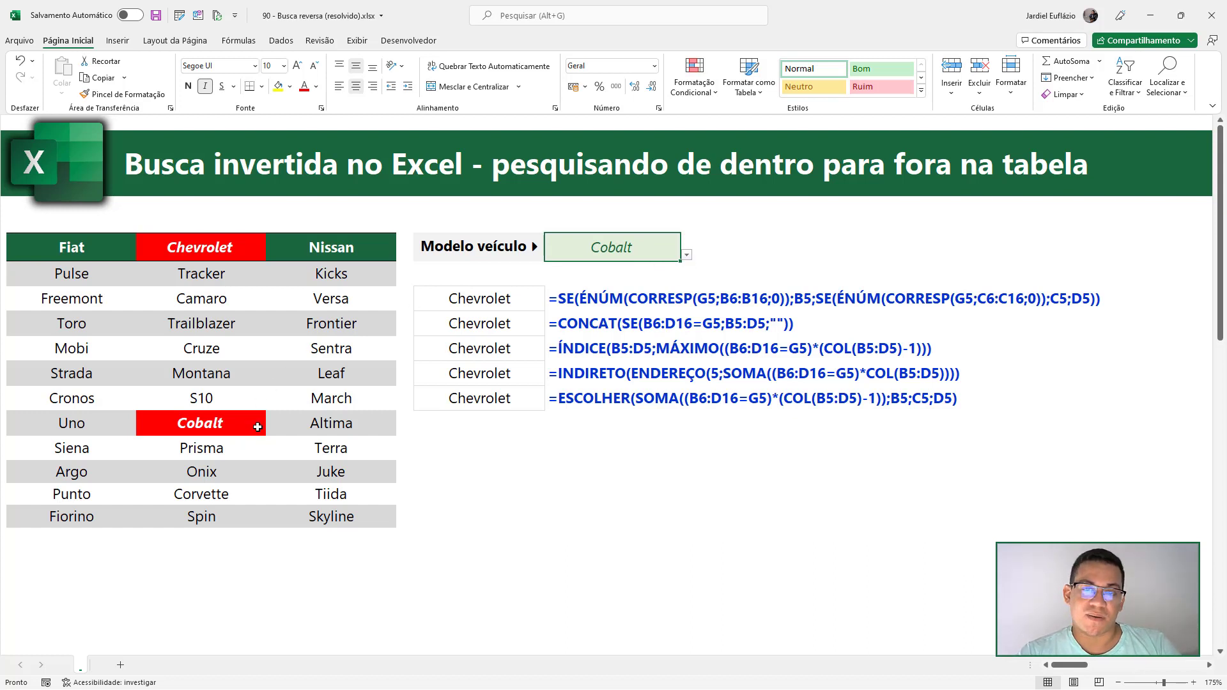
click(687, 255)
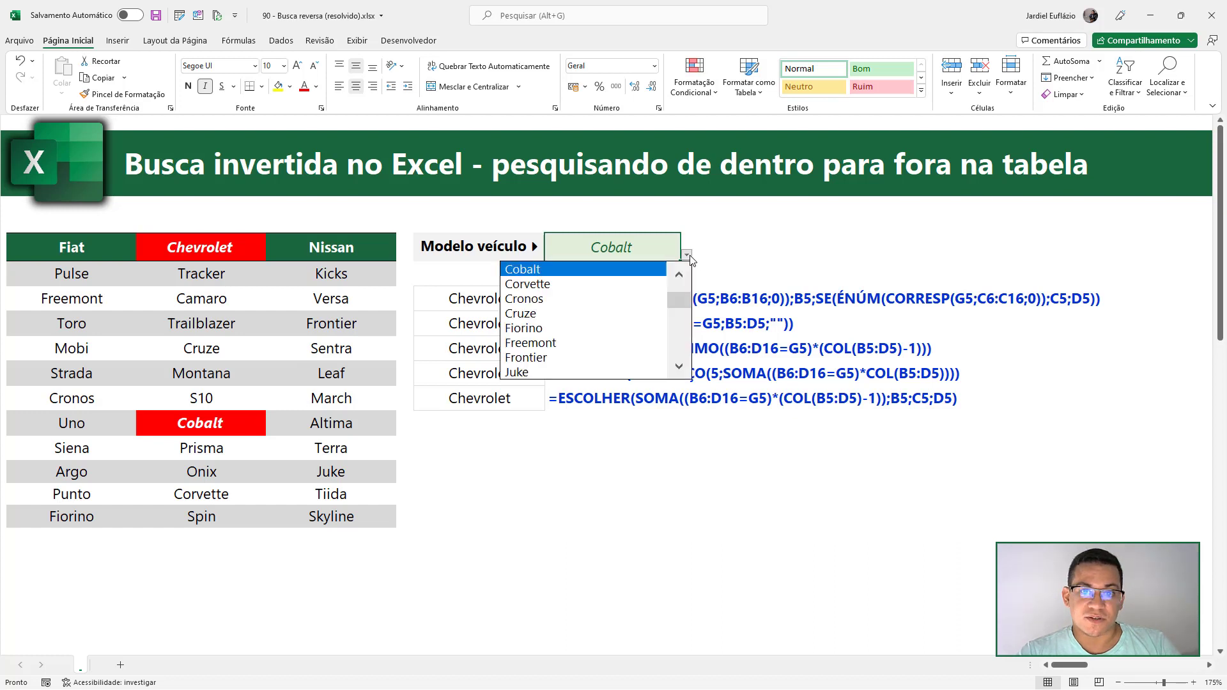
click(683, 312)
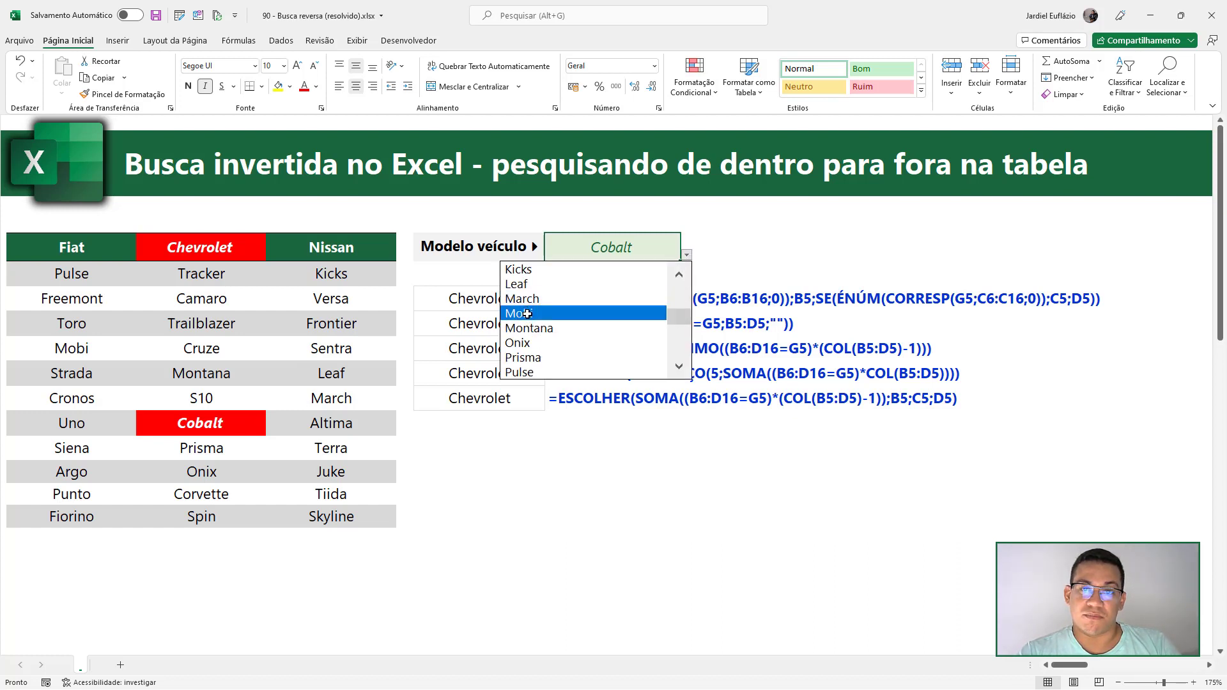
click(526, 313)
click(83, 247)
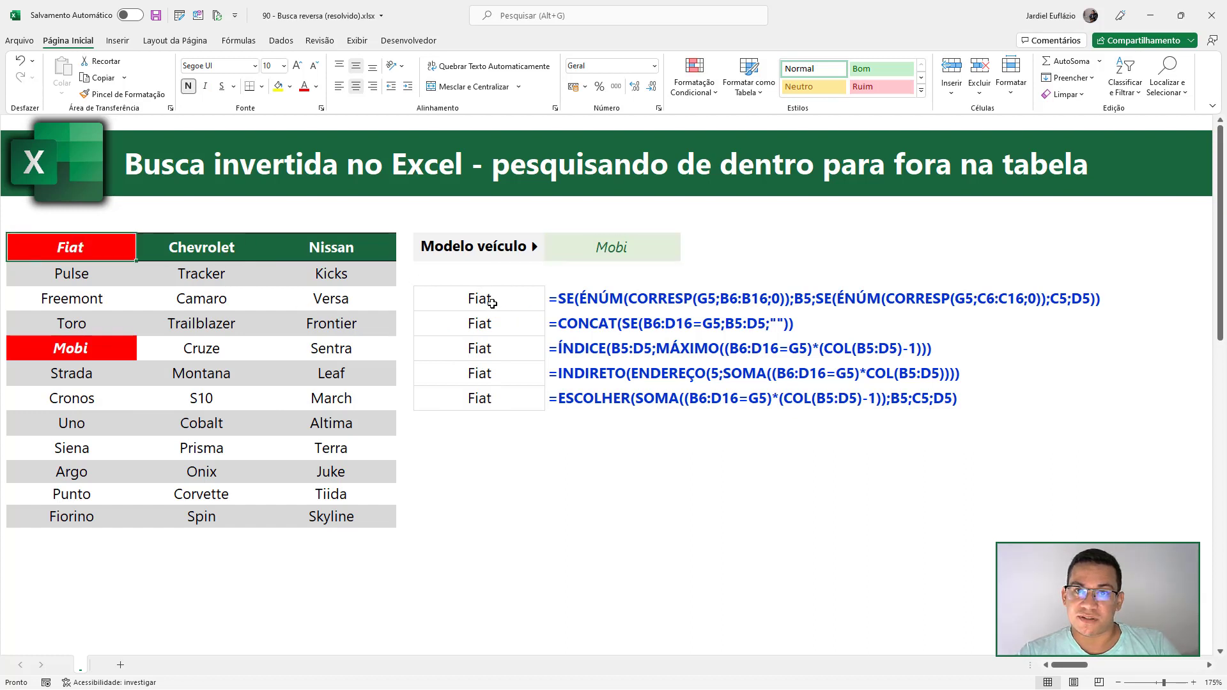
click(211, 356)
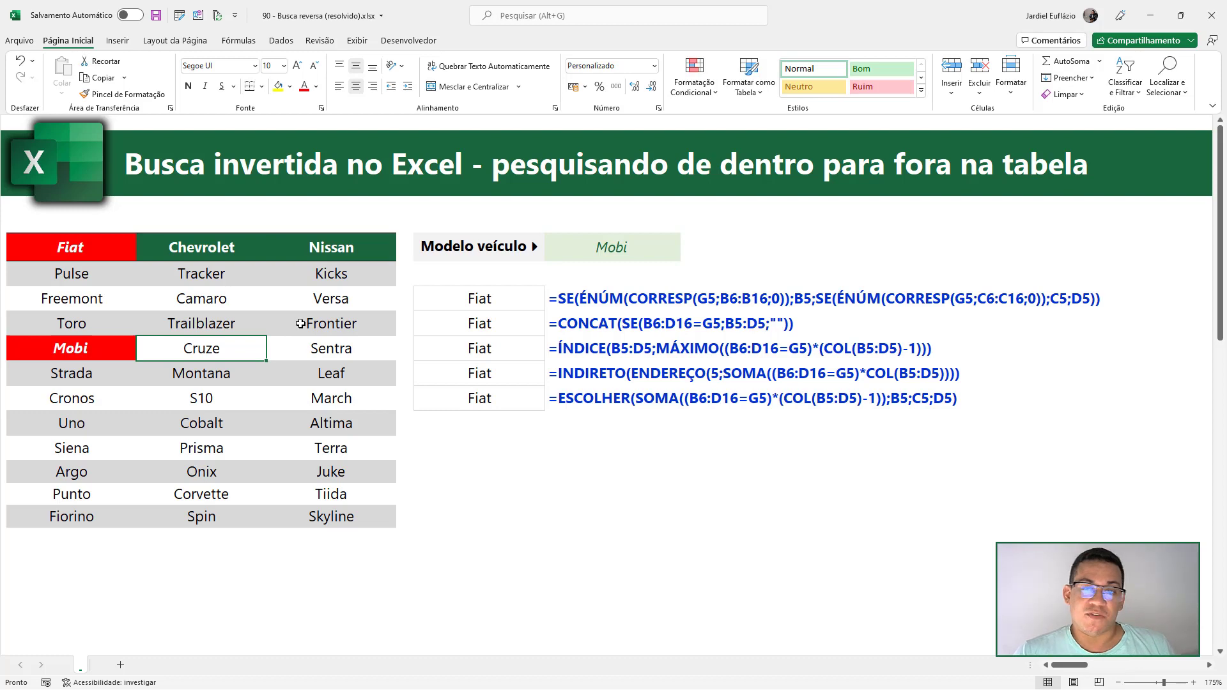
Copy the whole car brand table into a new workbook, pasting it at cell C3.
key(ctrl+a)
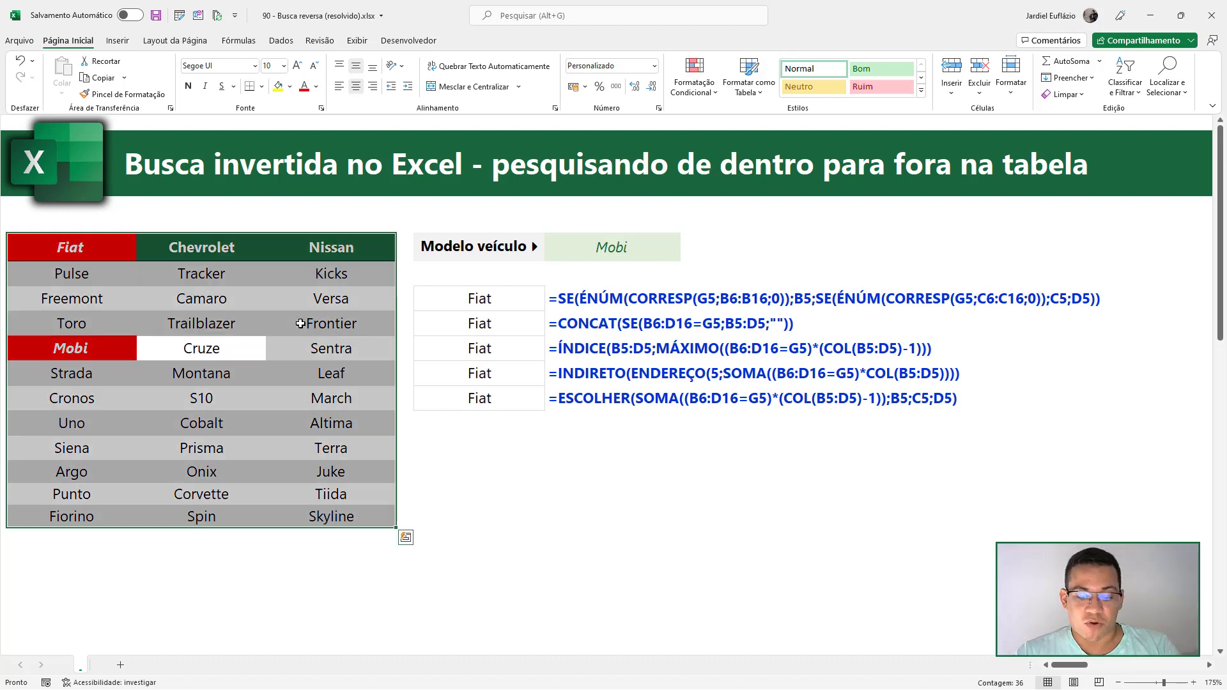
key(ctrl+c)
key(ctrl+n)
click(132, 159)
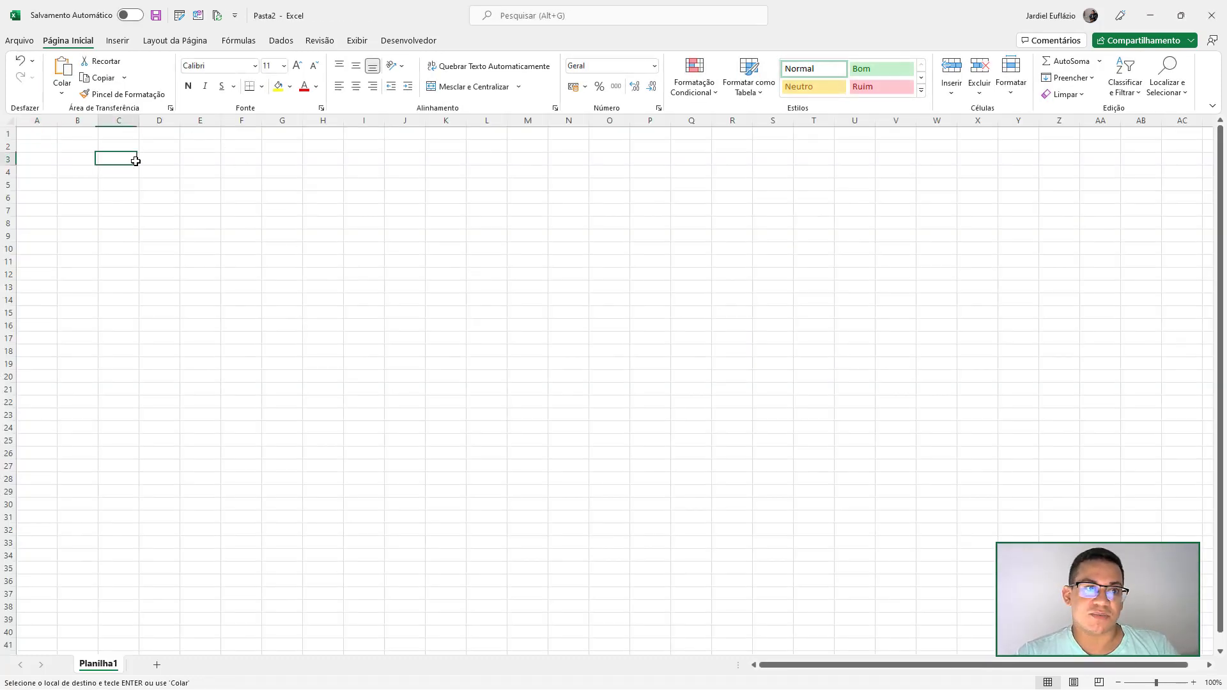
right_click(133, 159)
click(187, 247)
Turn the pasted range into a formatted table.
key(alt)
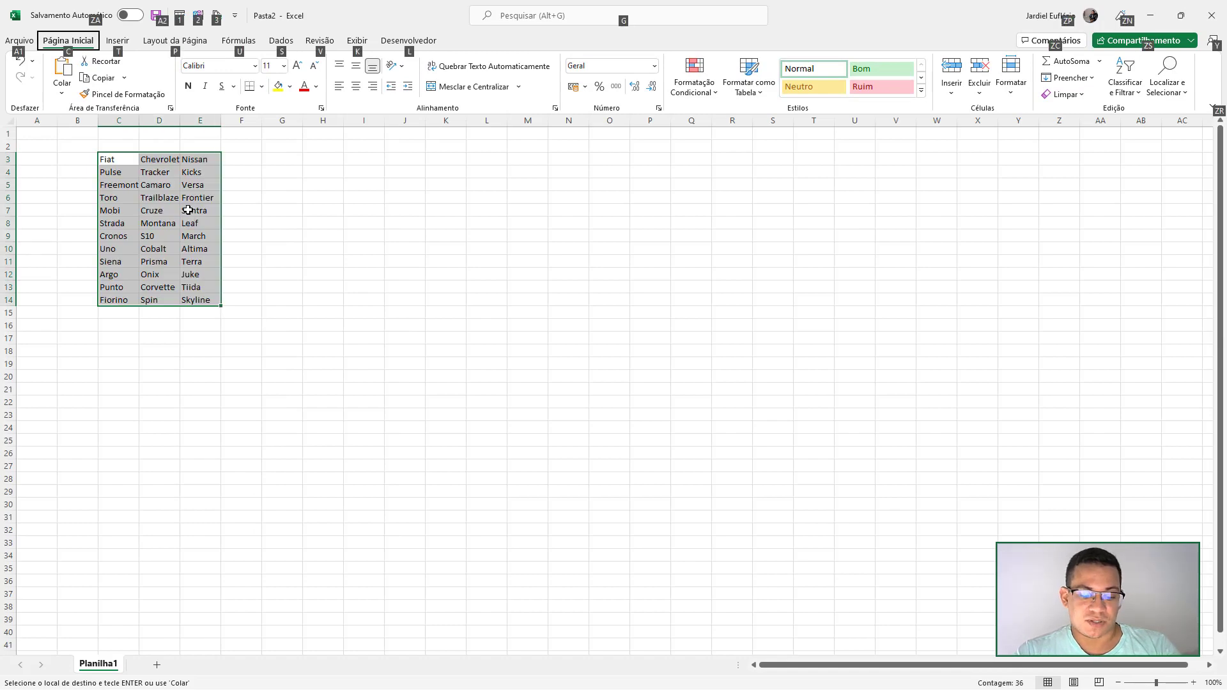
key(Right)
key(ctrl+alt+t)
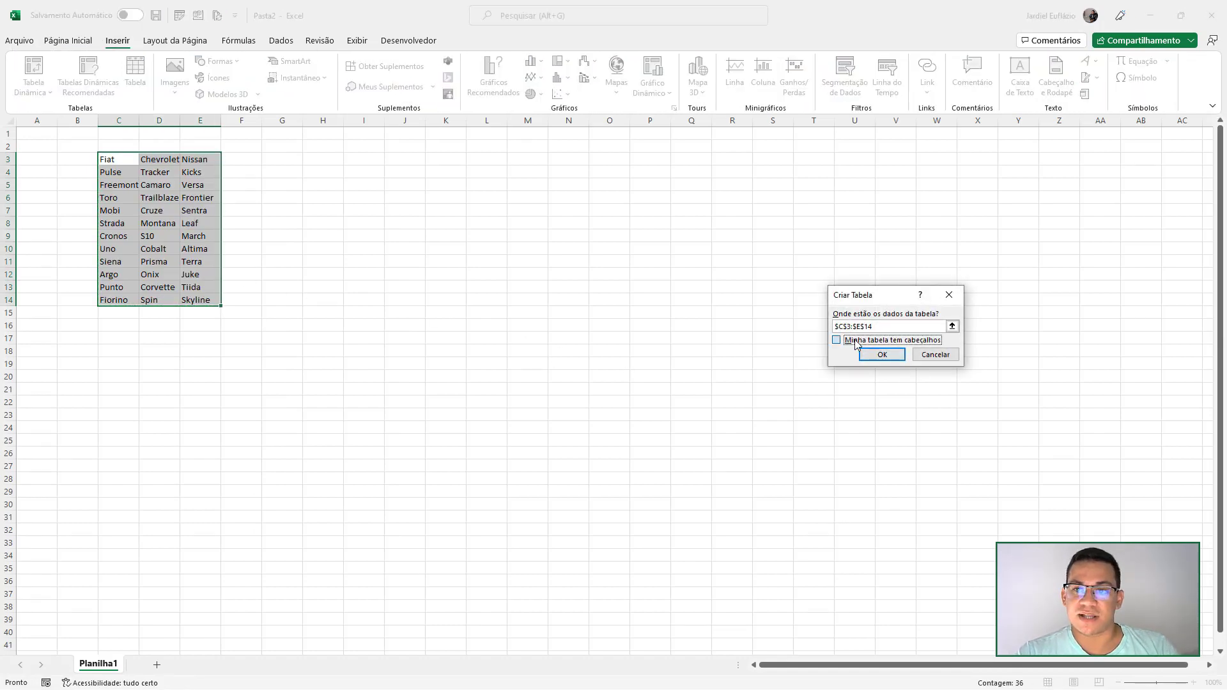
key(Return)
ctrl+scroll(509, 362, up, 2)
ctrl+scroll(509, 362, up, 5)
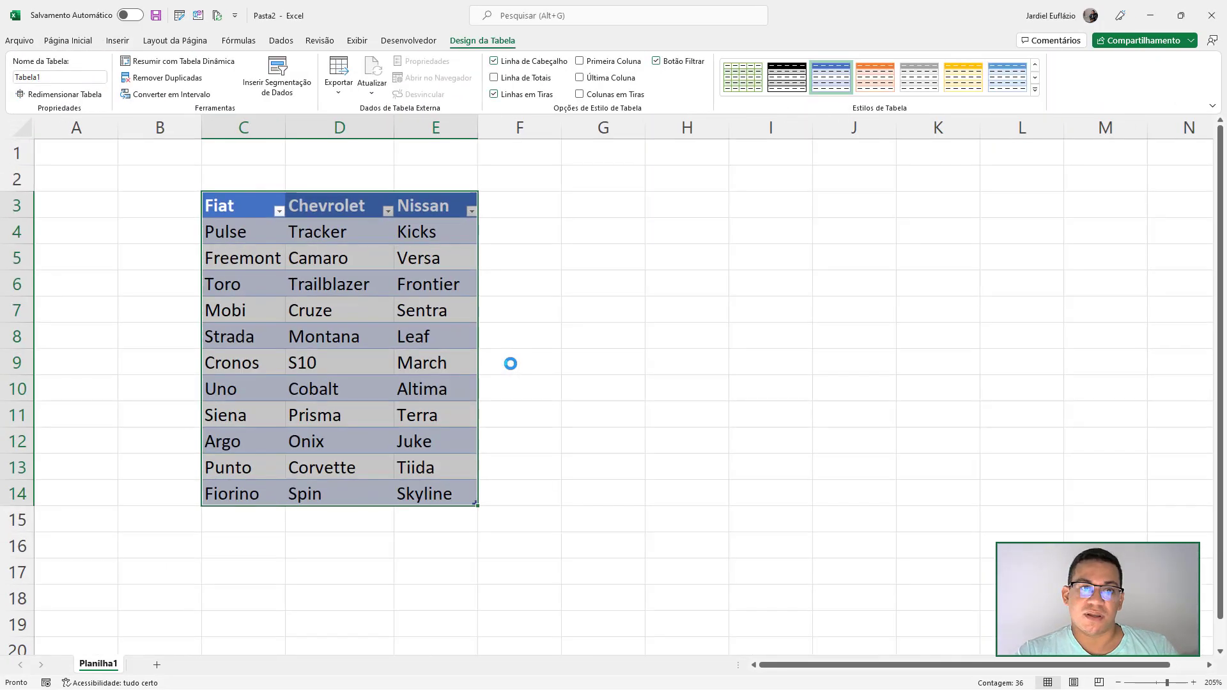
click(392, 286)
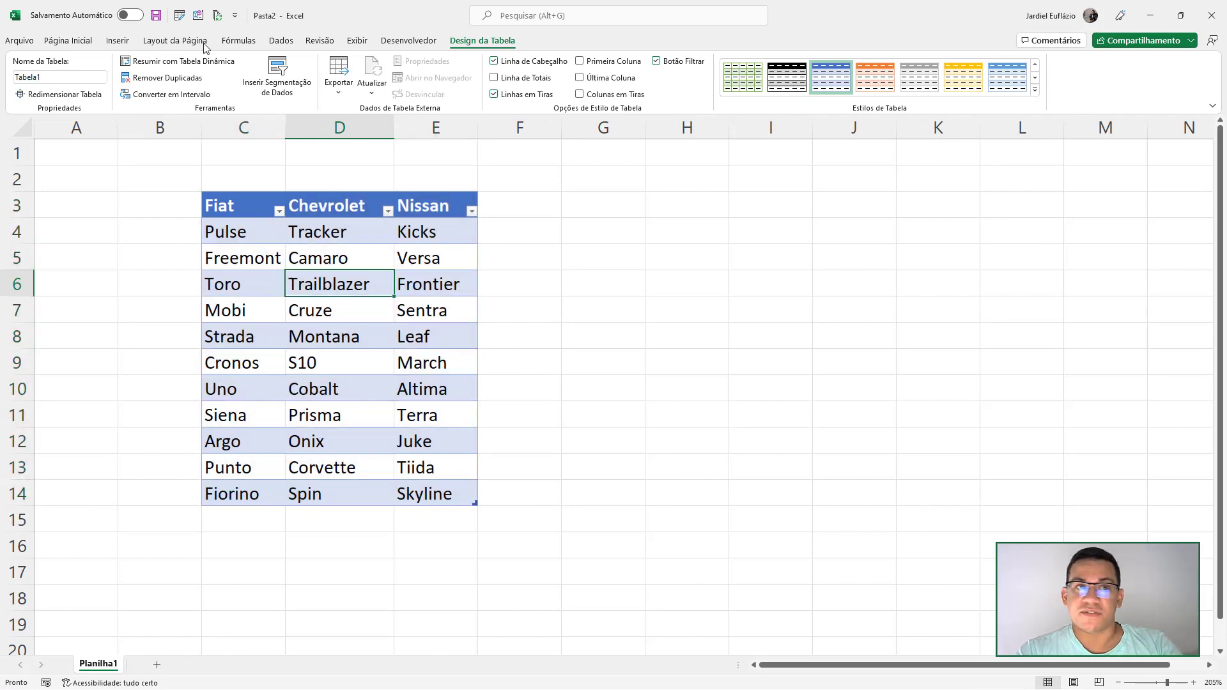
click(281, 43)
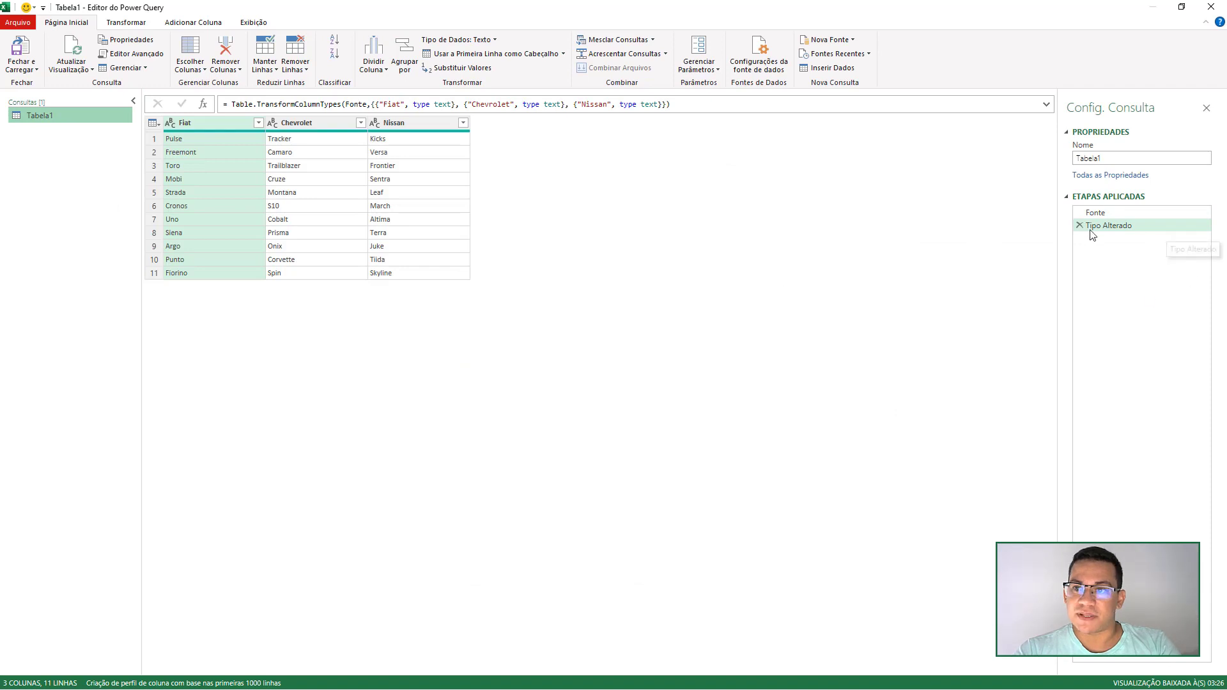
Delete the Tipo Alterado step and unpivot all three brand columns into rows.
click(1079, 225)
click(235, 151)
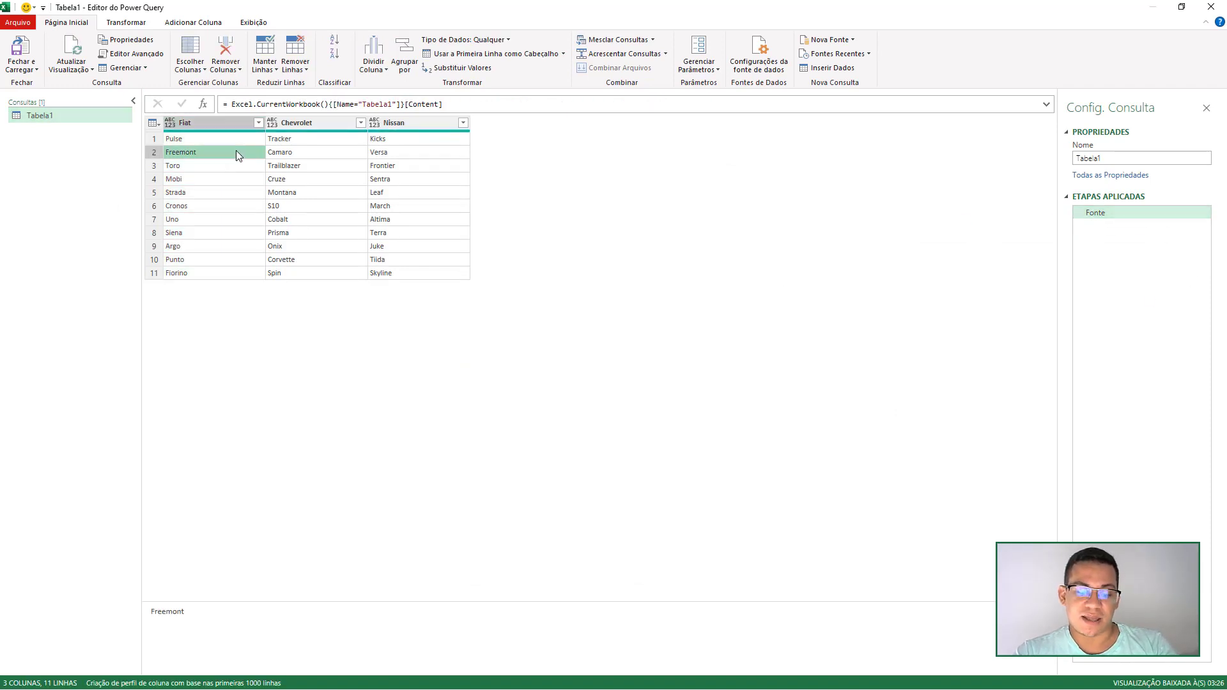
key(ctrl+a)
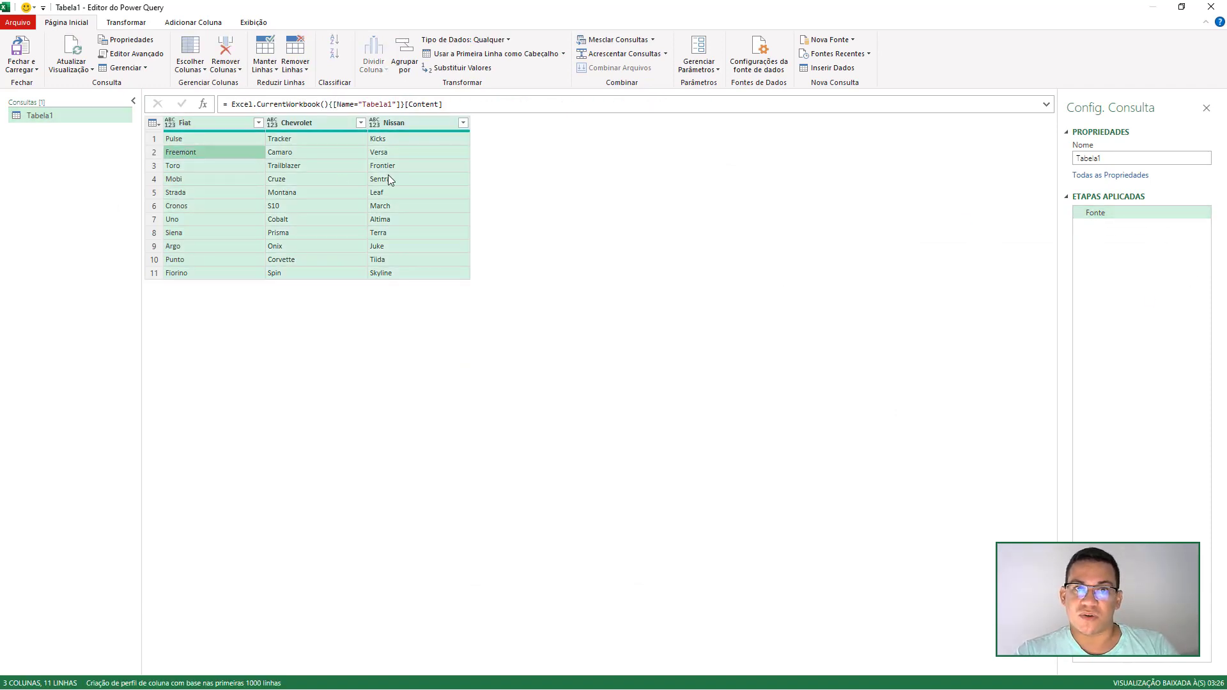
click(126, 23)
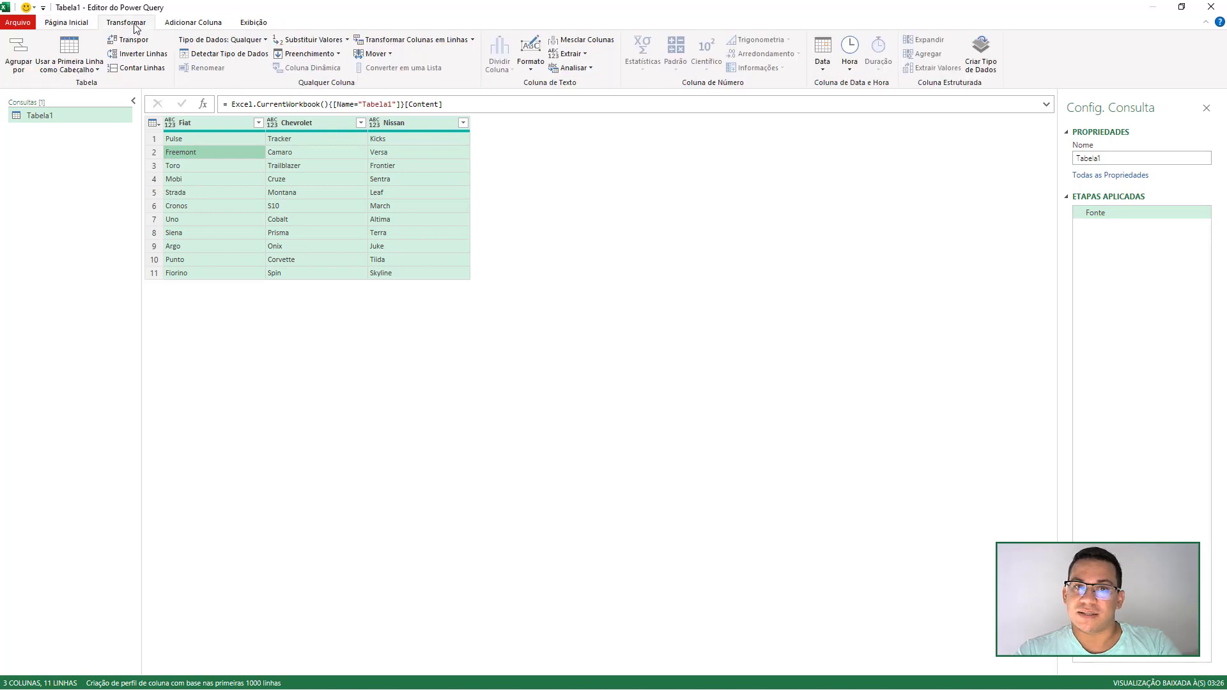
click(421, 42)
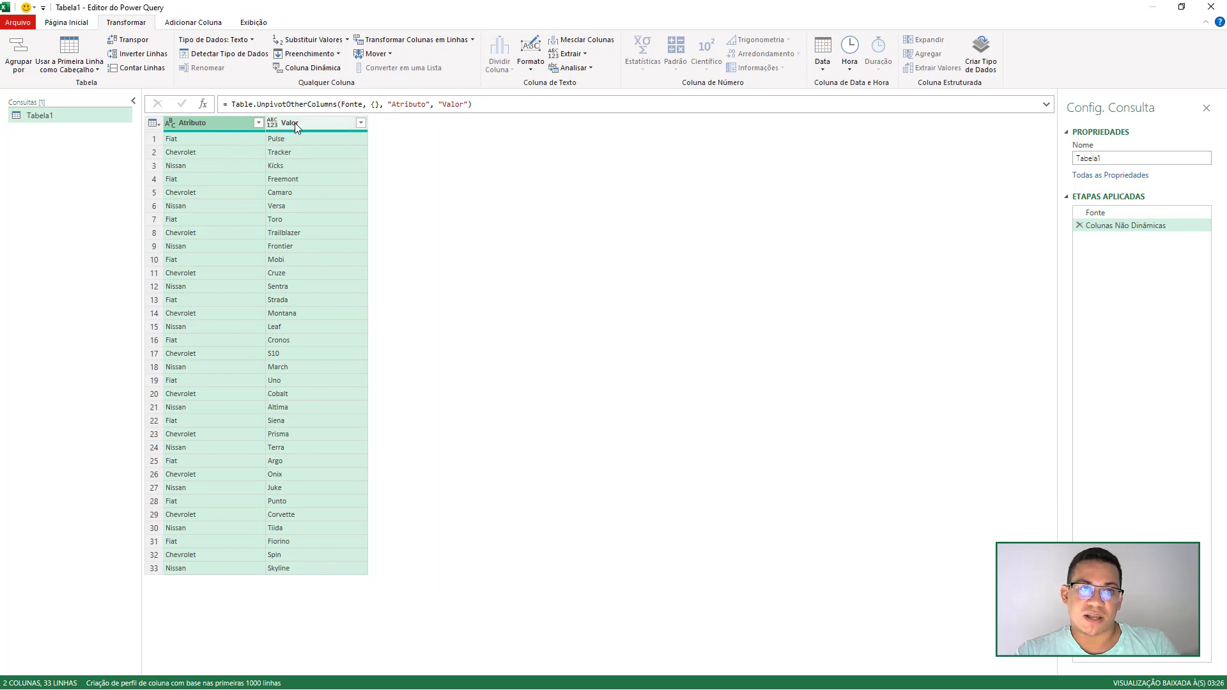
Move the Valor column before Atributo and choose Fechar e Carregar Para.
drag(294, 122, 185, 138)
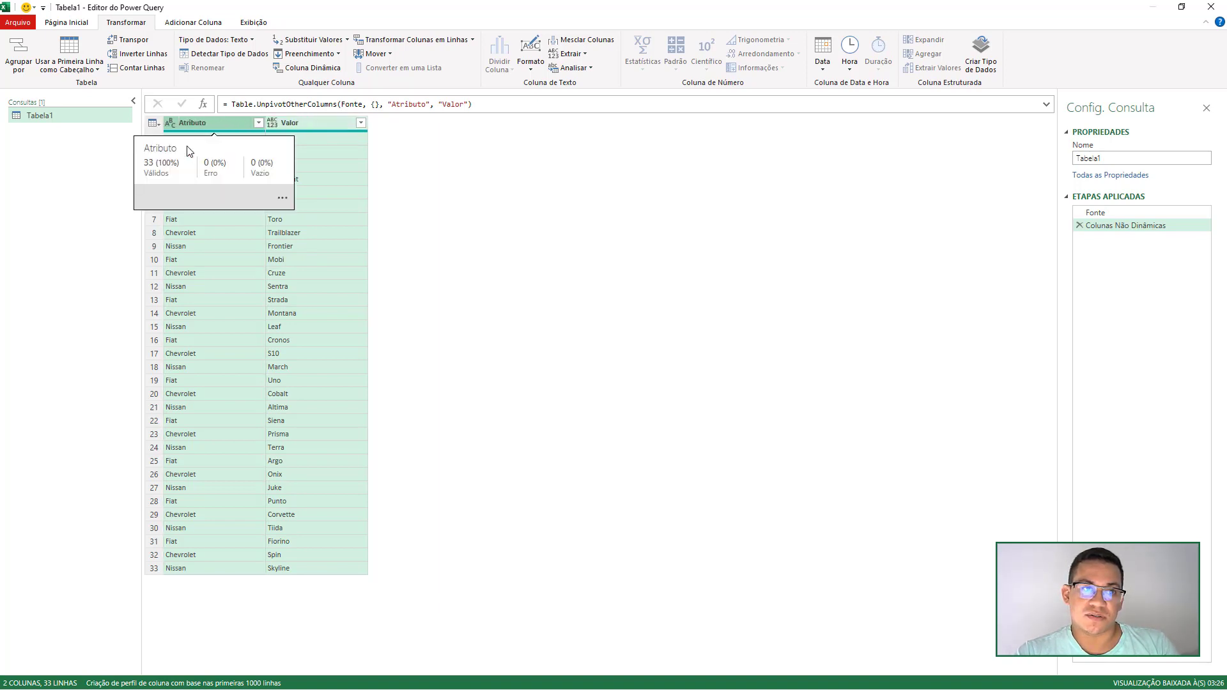
drag(302, 126, 198, 136)
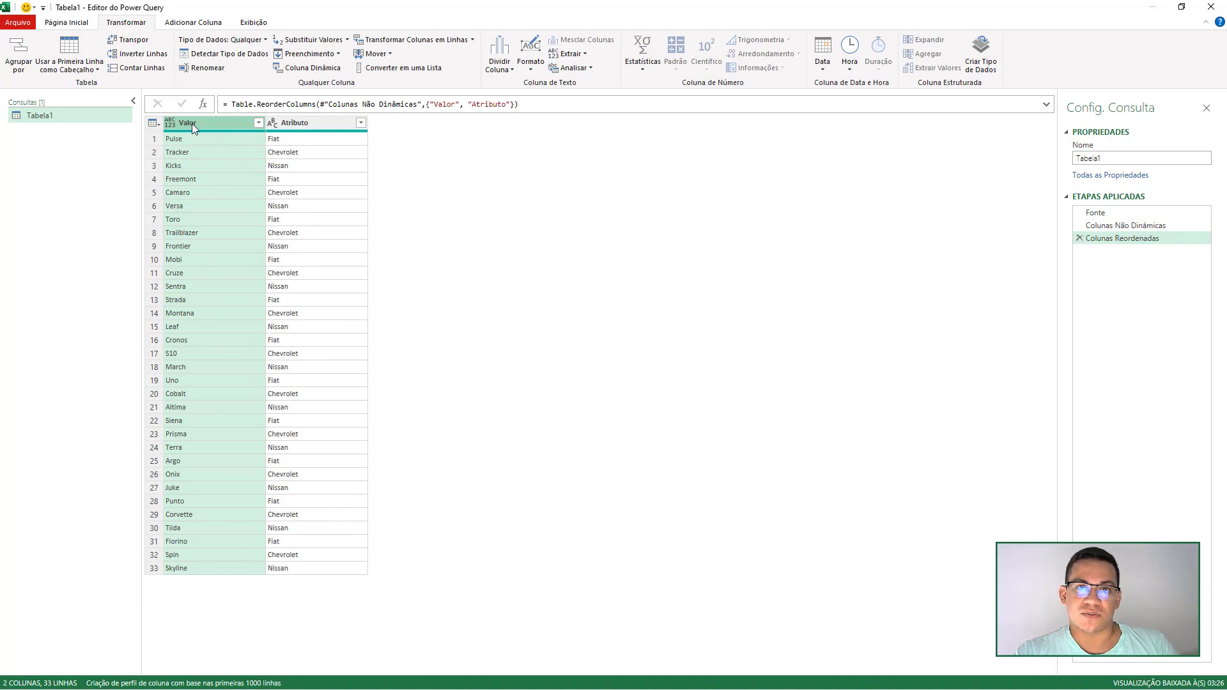
click(66, 23)
click(22, 70)
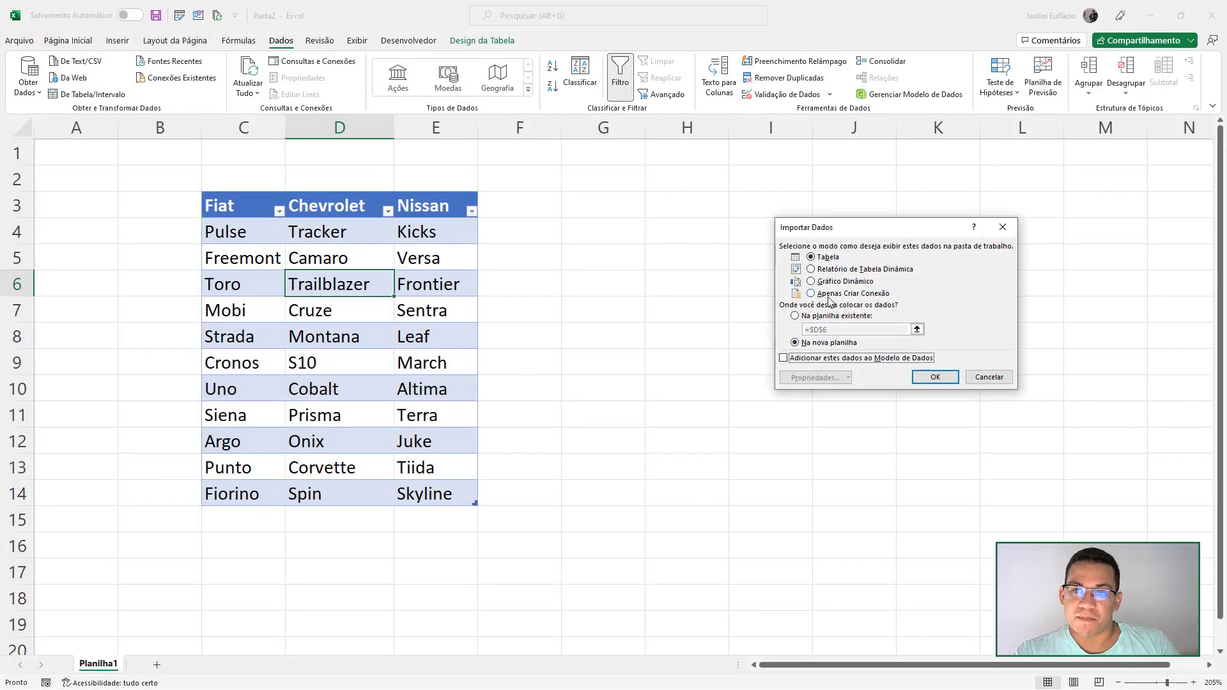
Load the query result onto the existing sheet at cell G3.
click(817, 315)
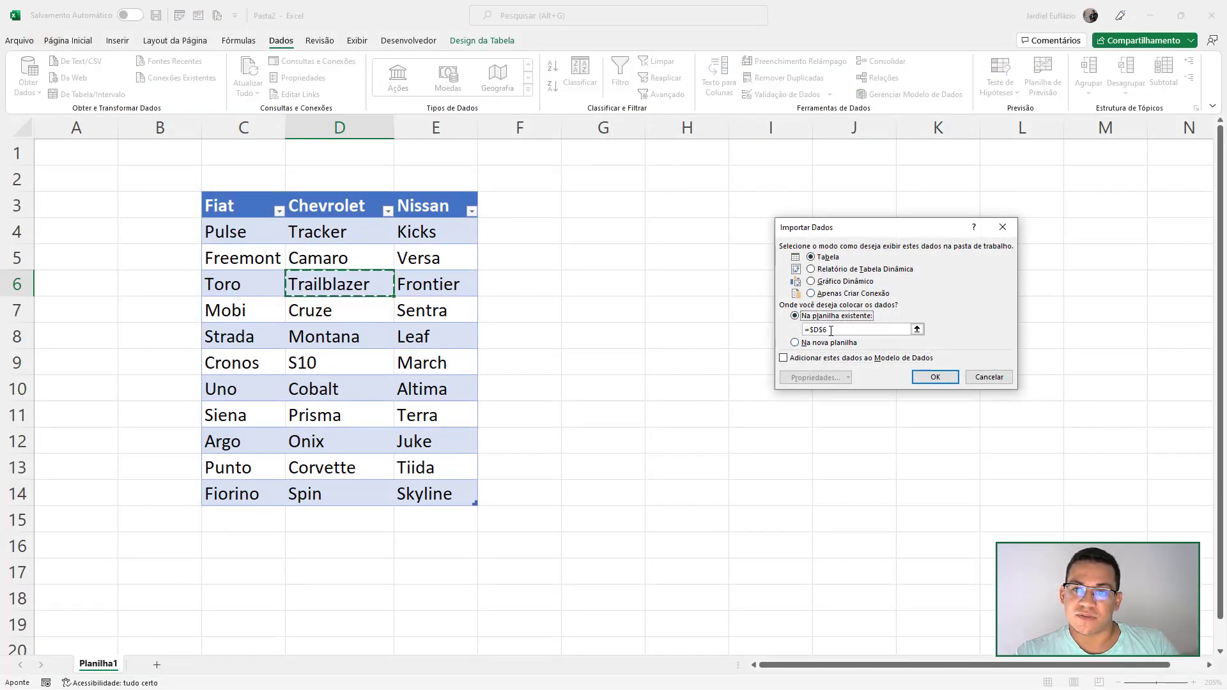
click(604, 192)
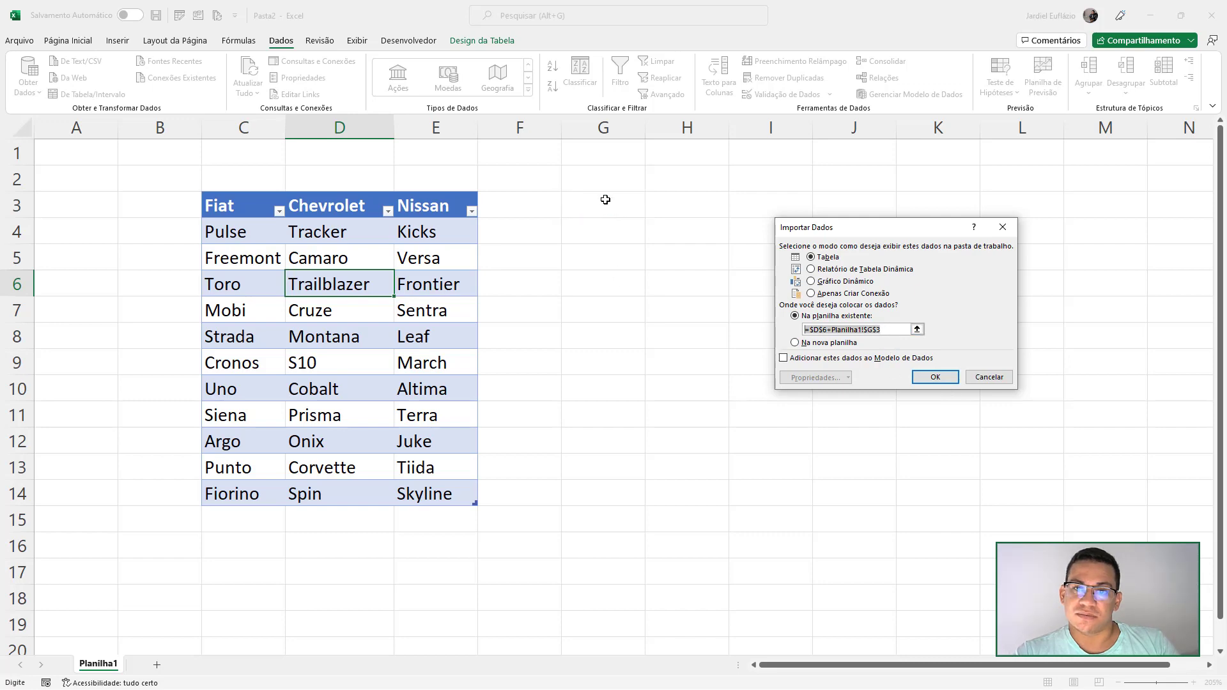
click(934, 377)
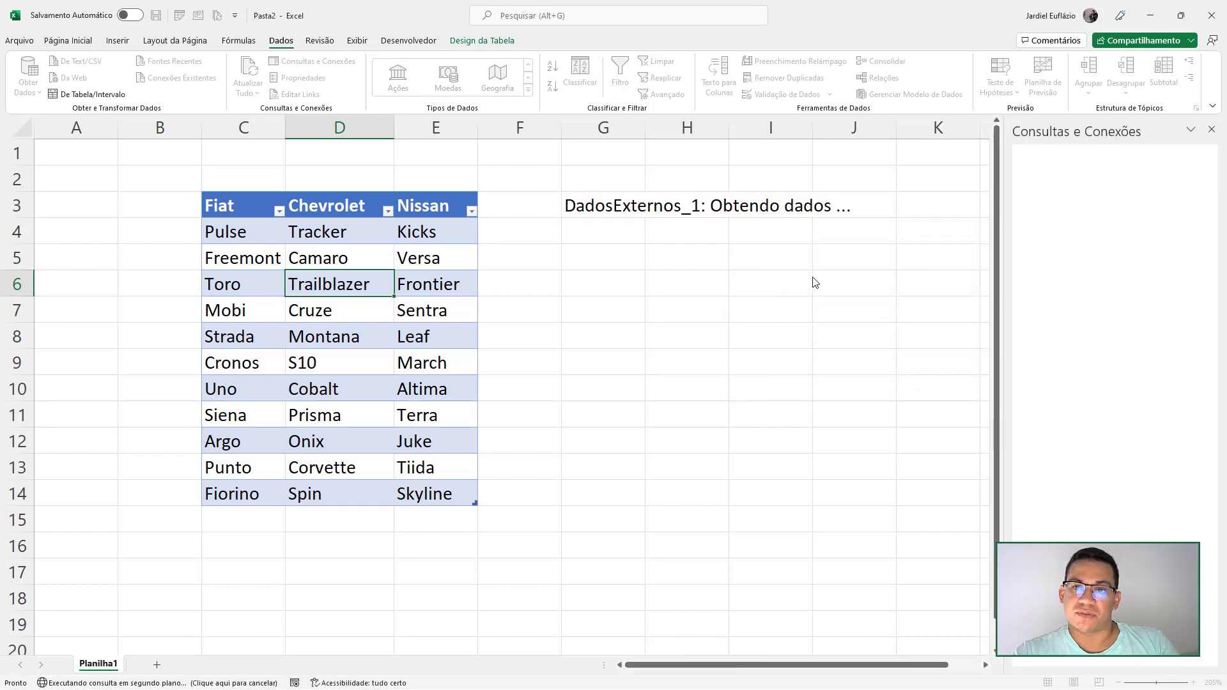
Delete the empty column B beside the loaded Valor/Atributo table.
click(800, 362)
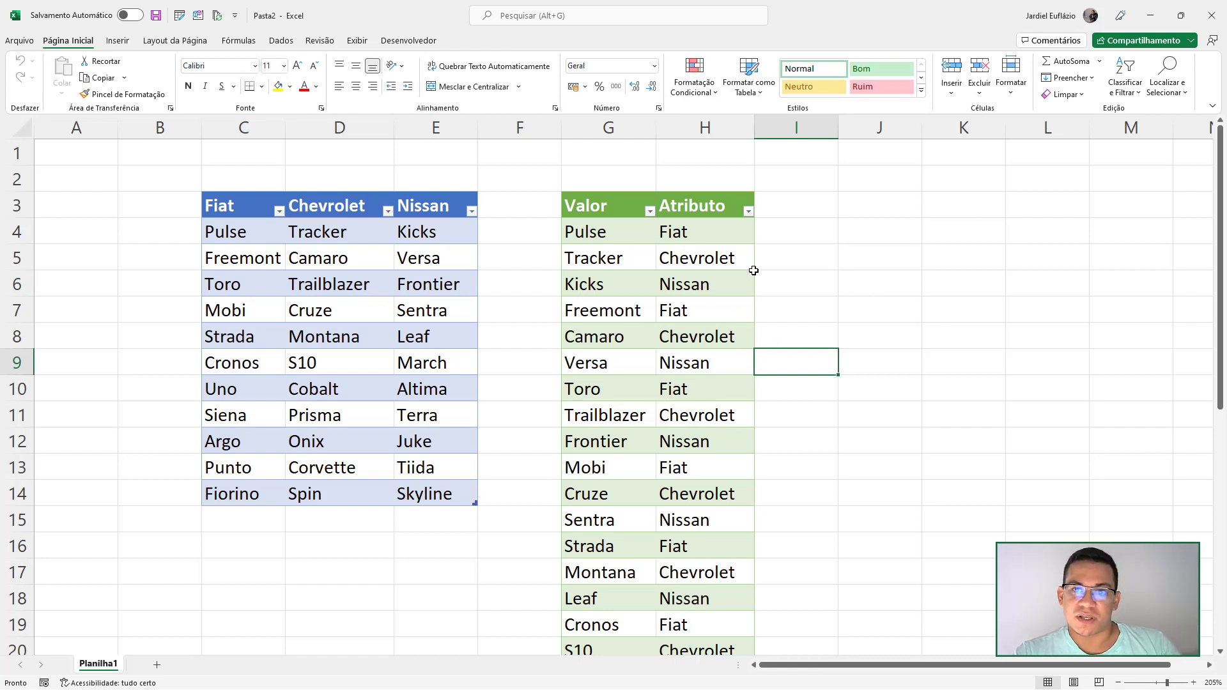
click(702, 363)
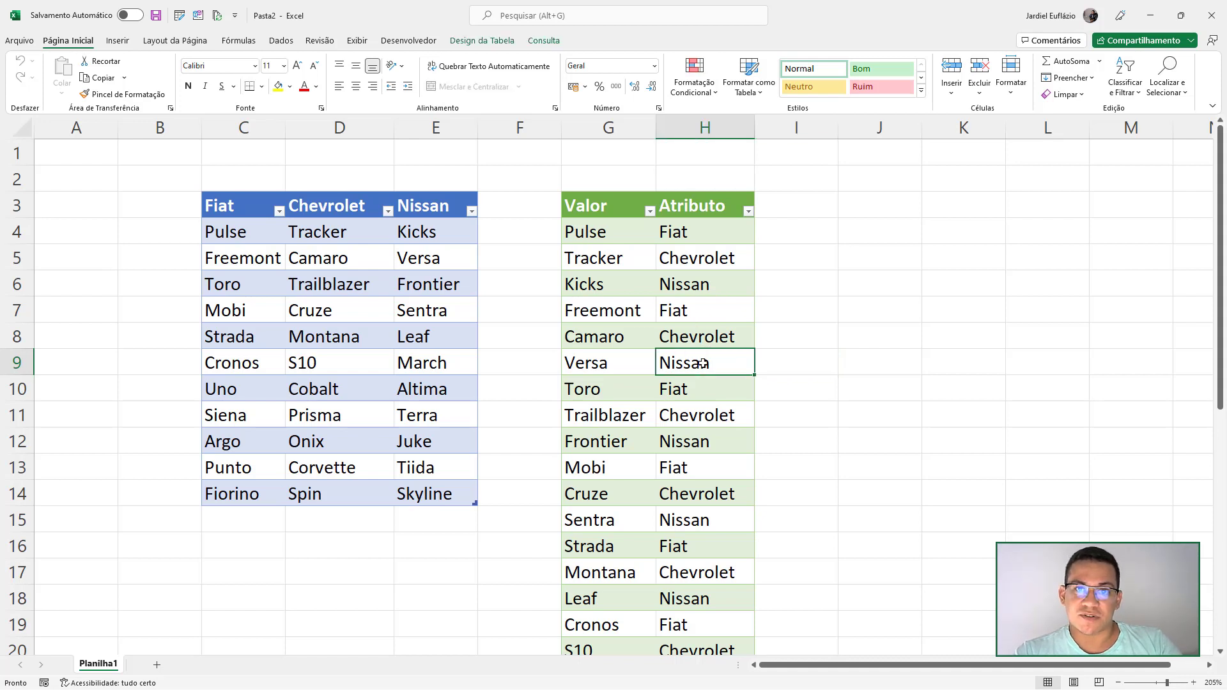
click(163, 128)
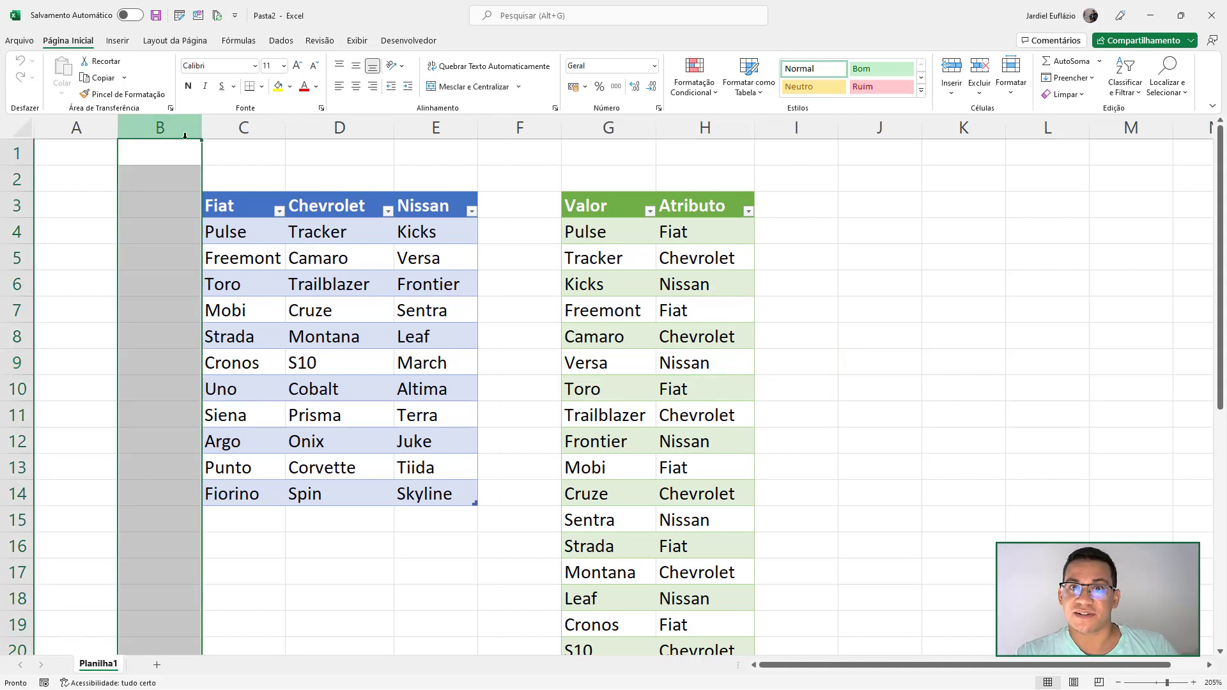
key(ctrl+minus)
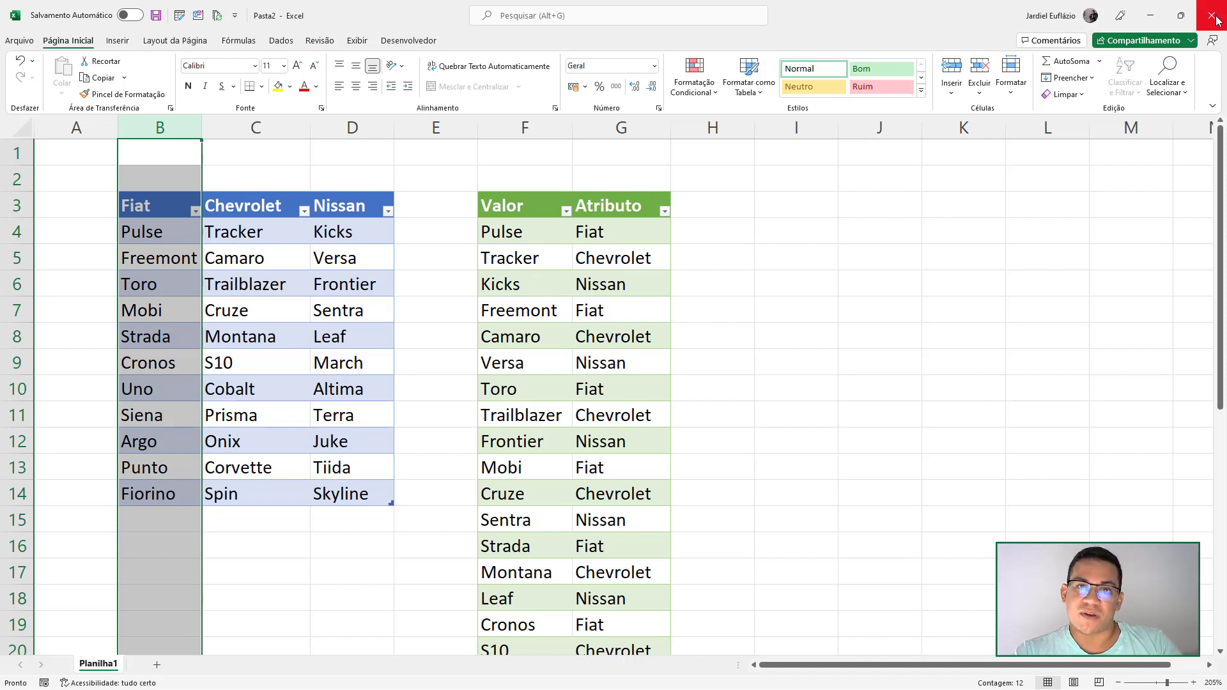
Close the scratch workbook without saving, then review result cell F6 and the formula texts in G5:G8.
click(664, 421)
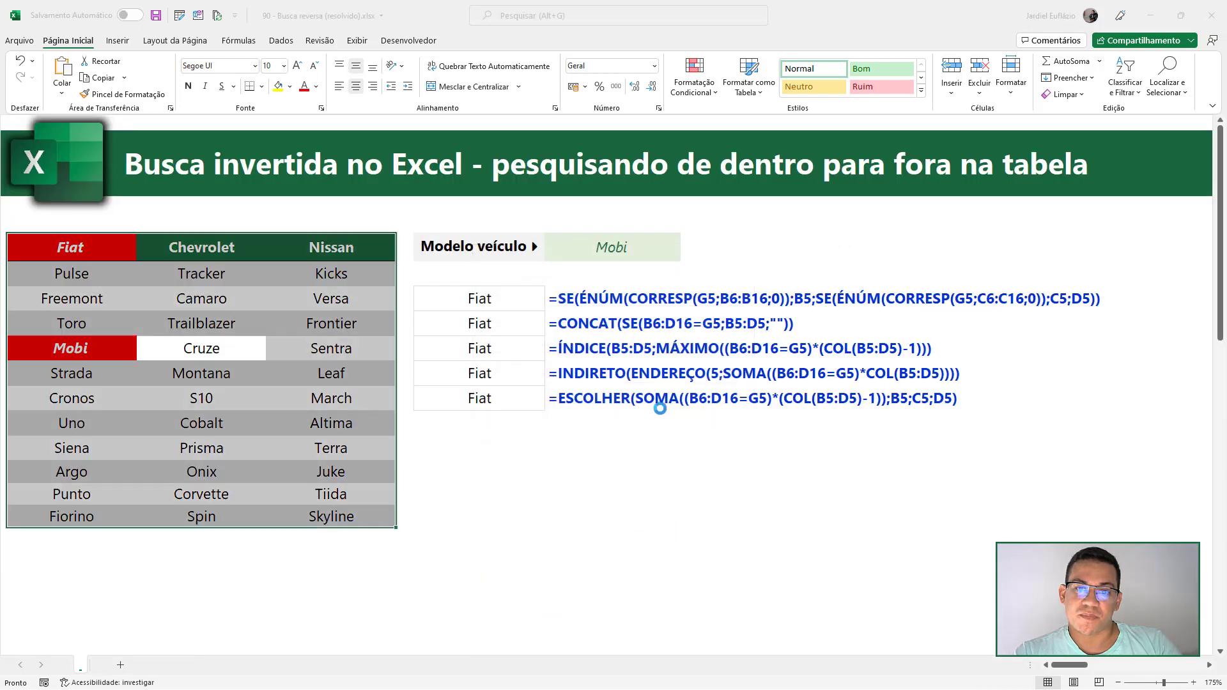
click(485, 304)
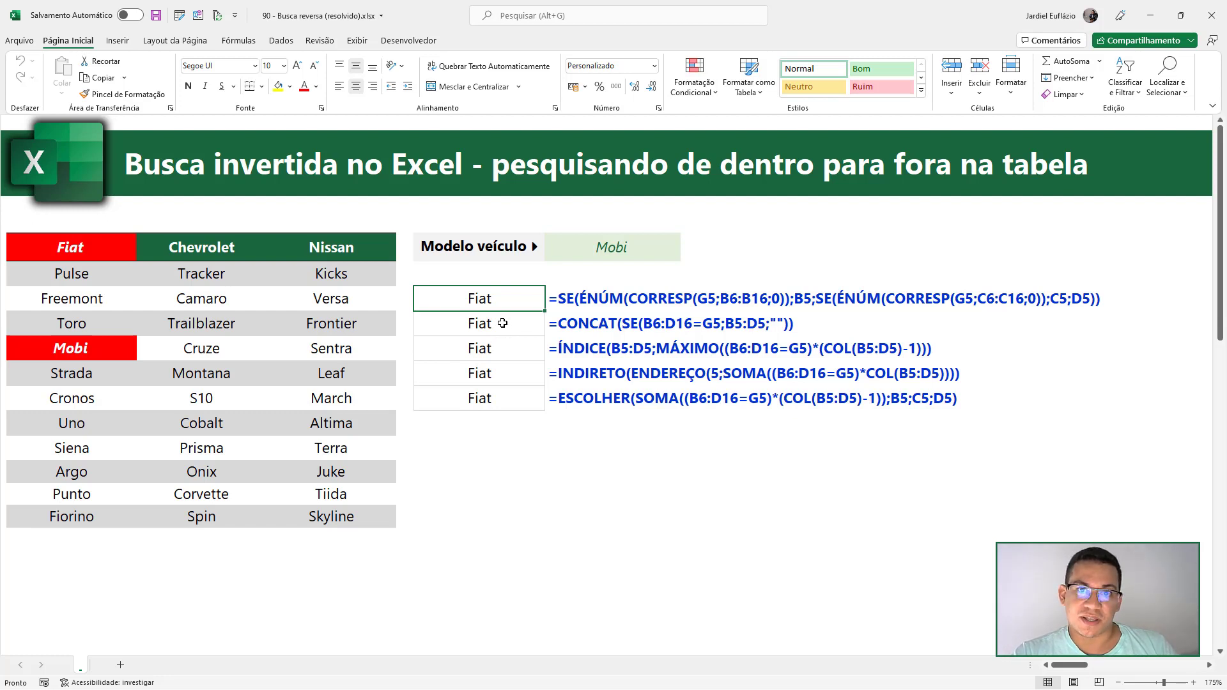
drag(521, 298, 498, 396)
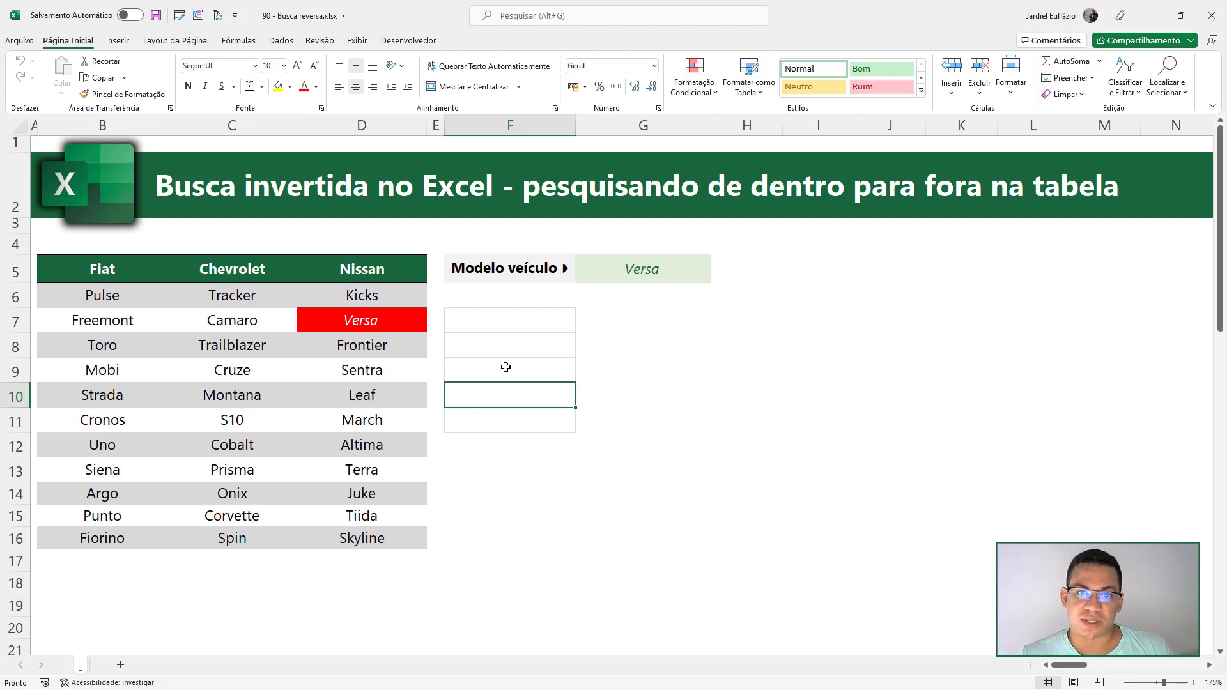
Enter =CORRESP(modelo;B6:B16;0) in F7, which returns #N/D.
key(Up)
key(Up)
key(Up)
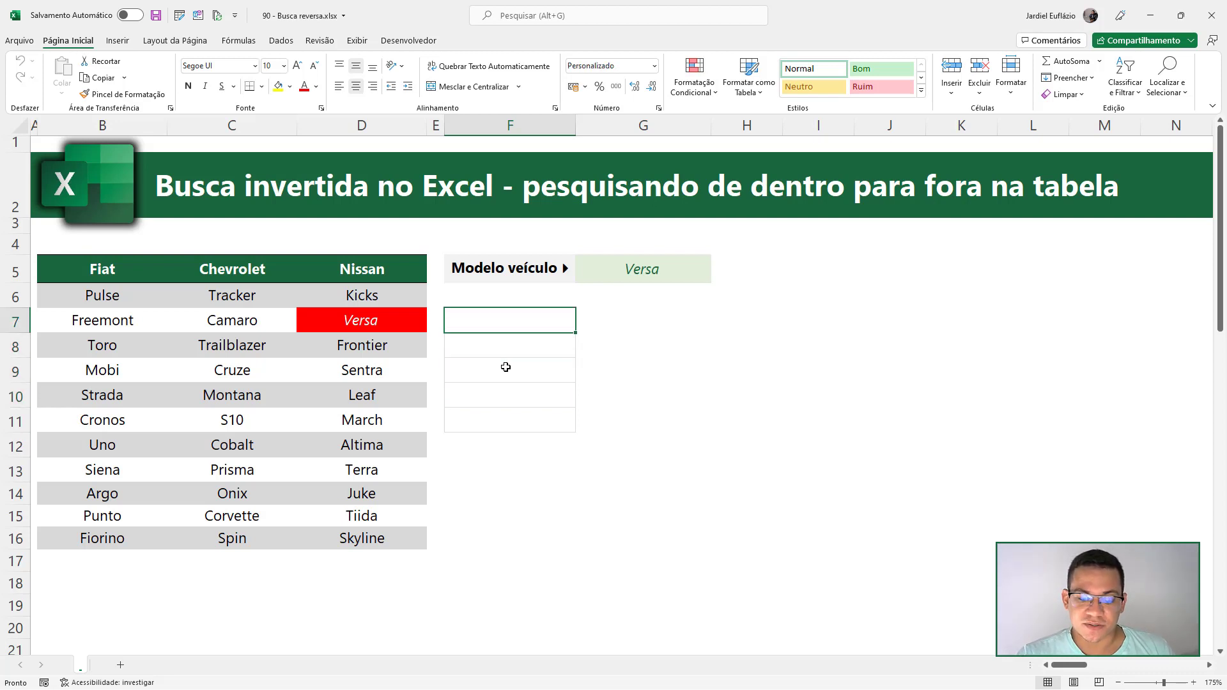
text(=co)
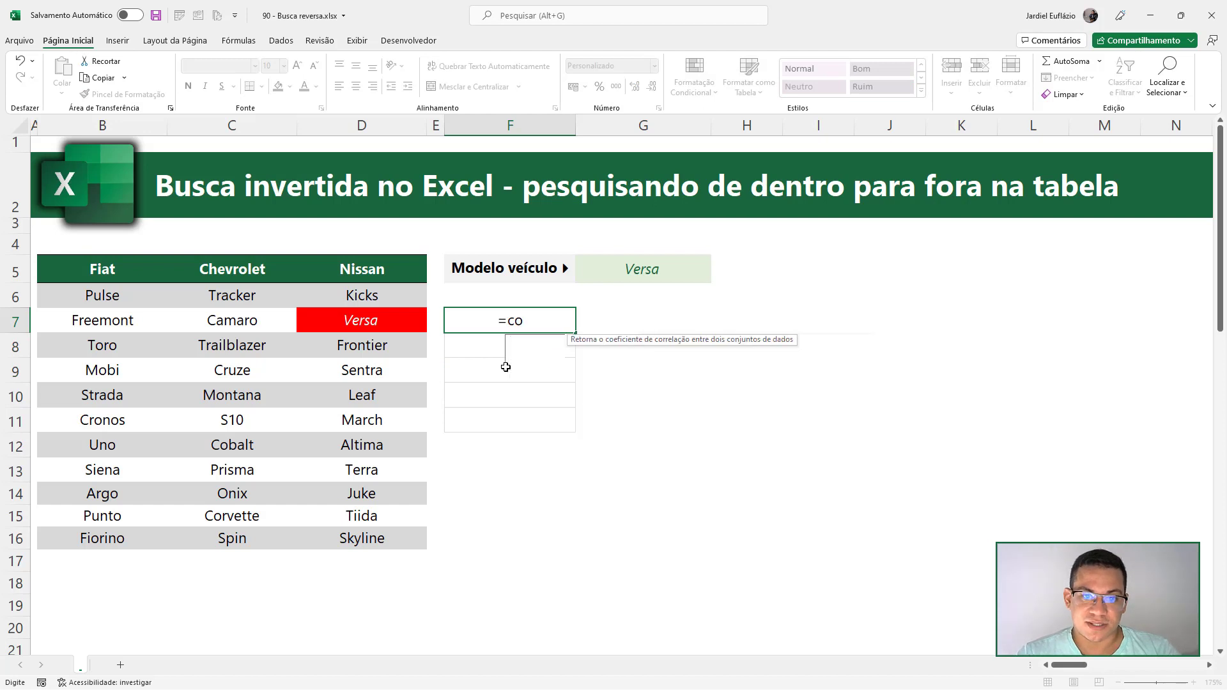
text(rresp()
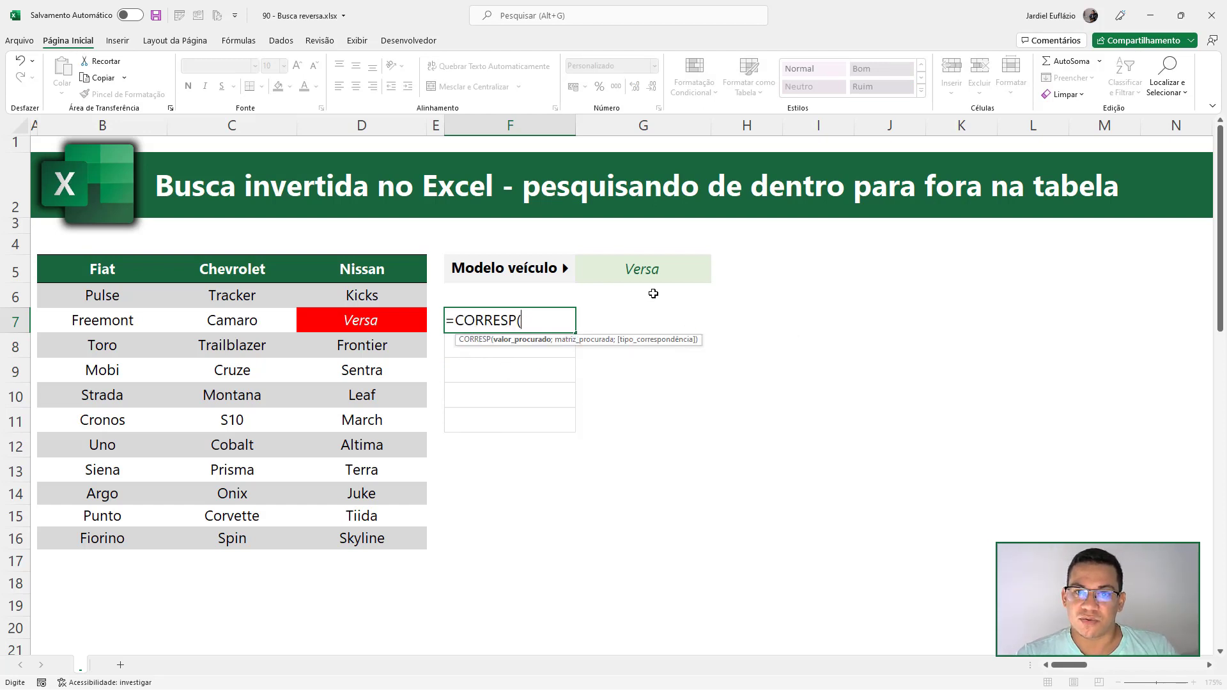
text(modelo)
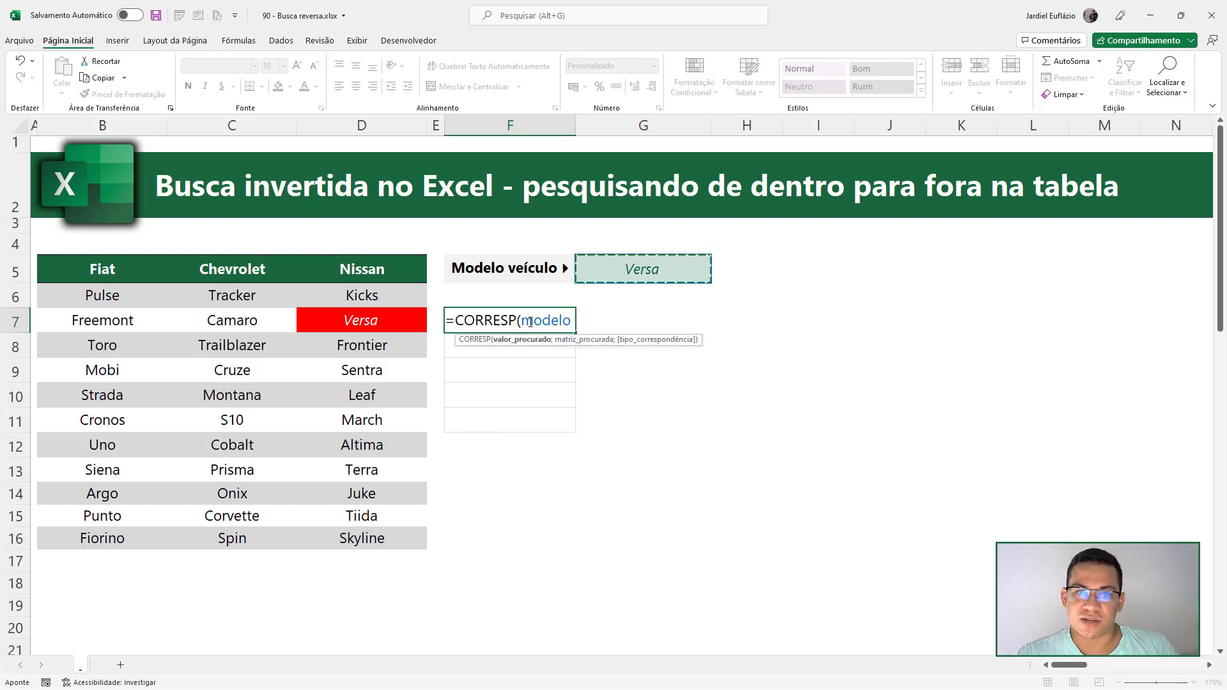
drag(525, 322, 569, 322)
click(571, 322)
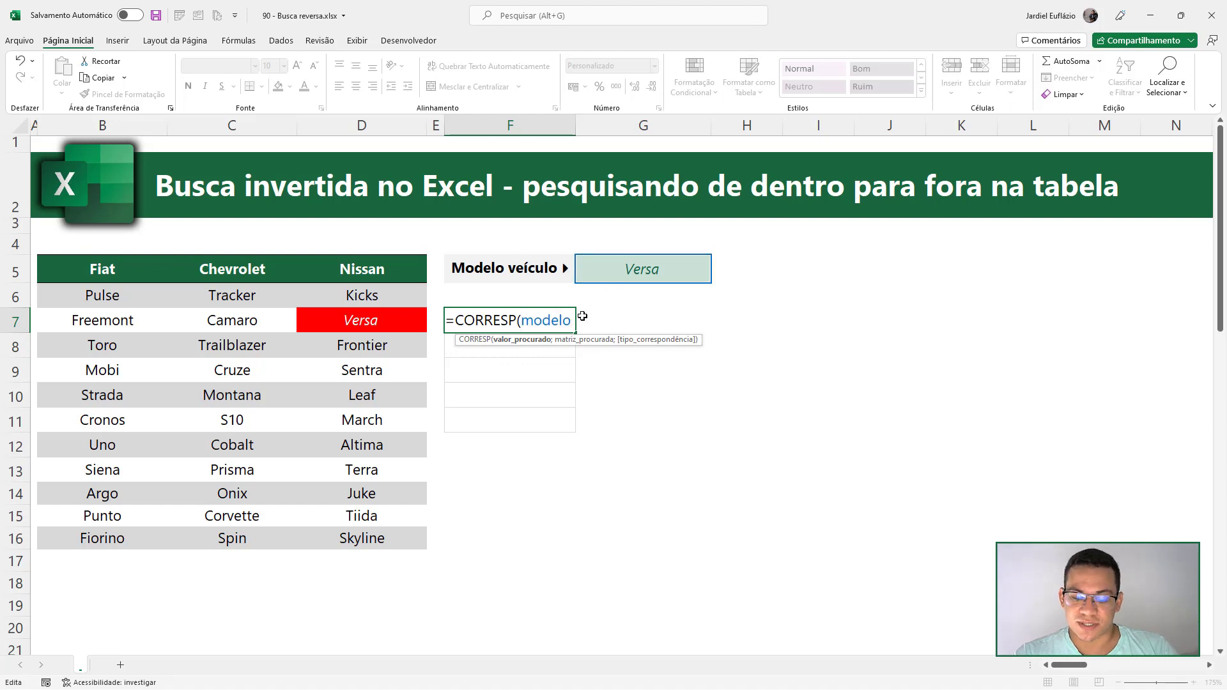
text(;)
drag(102, 295, 121, 525)
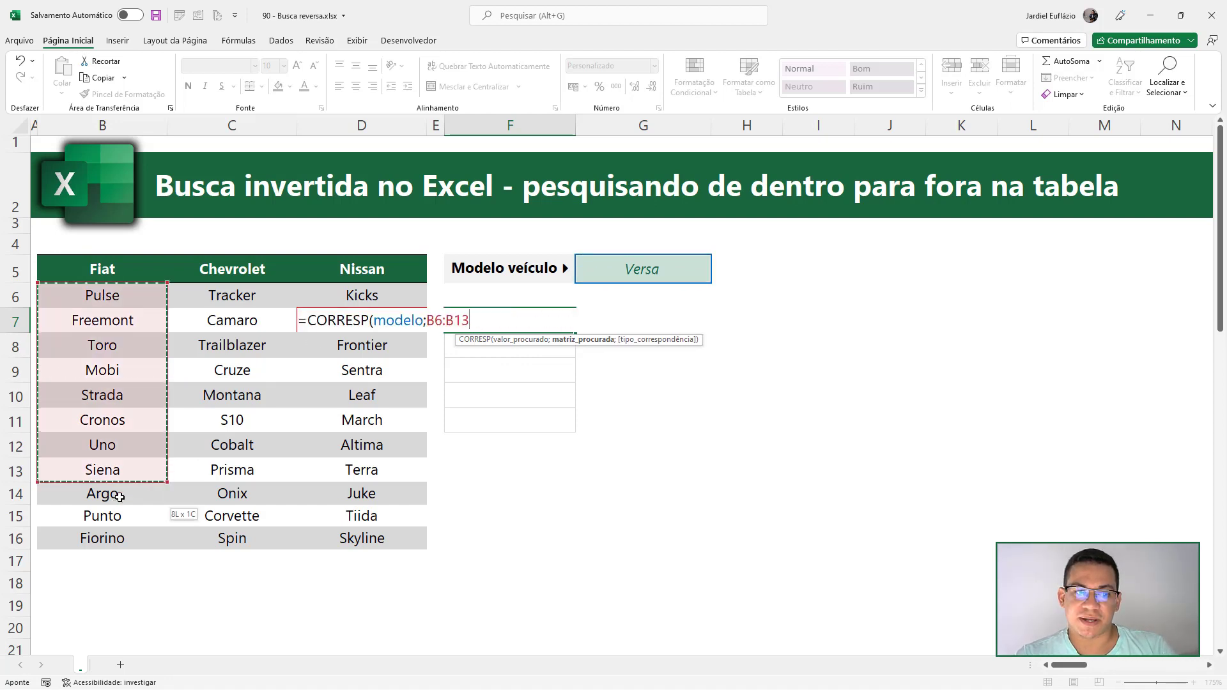
text(;0))
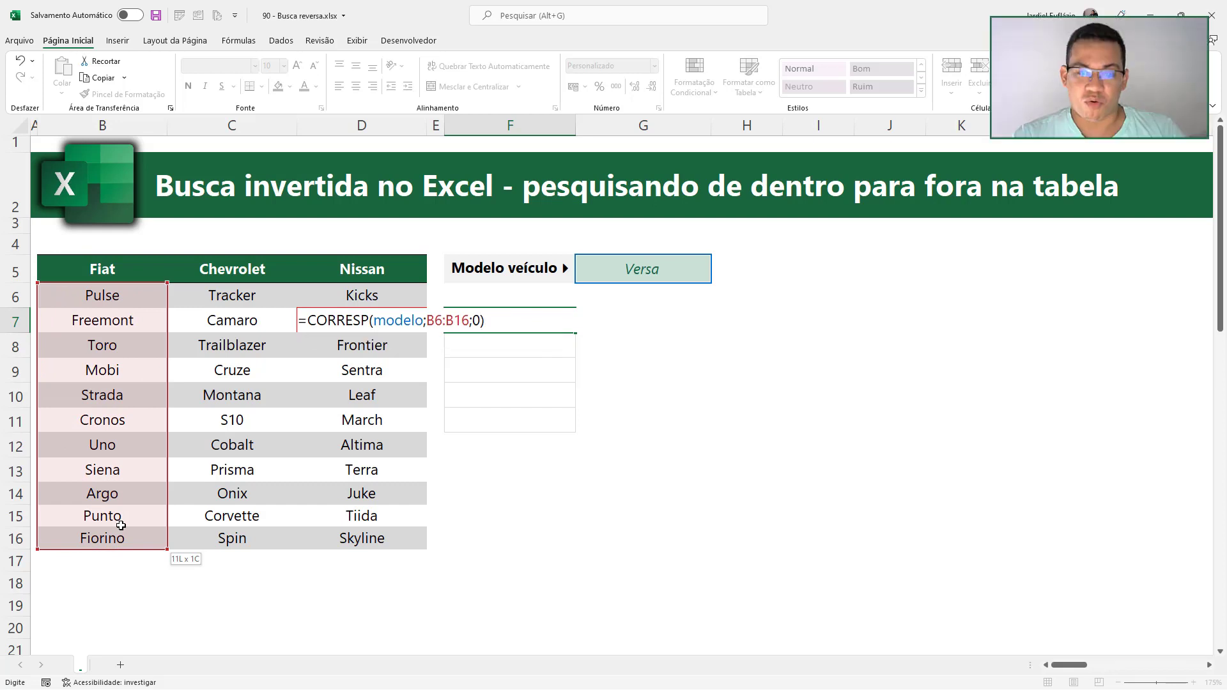
key(Return)
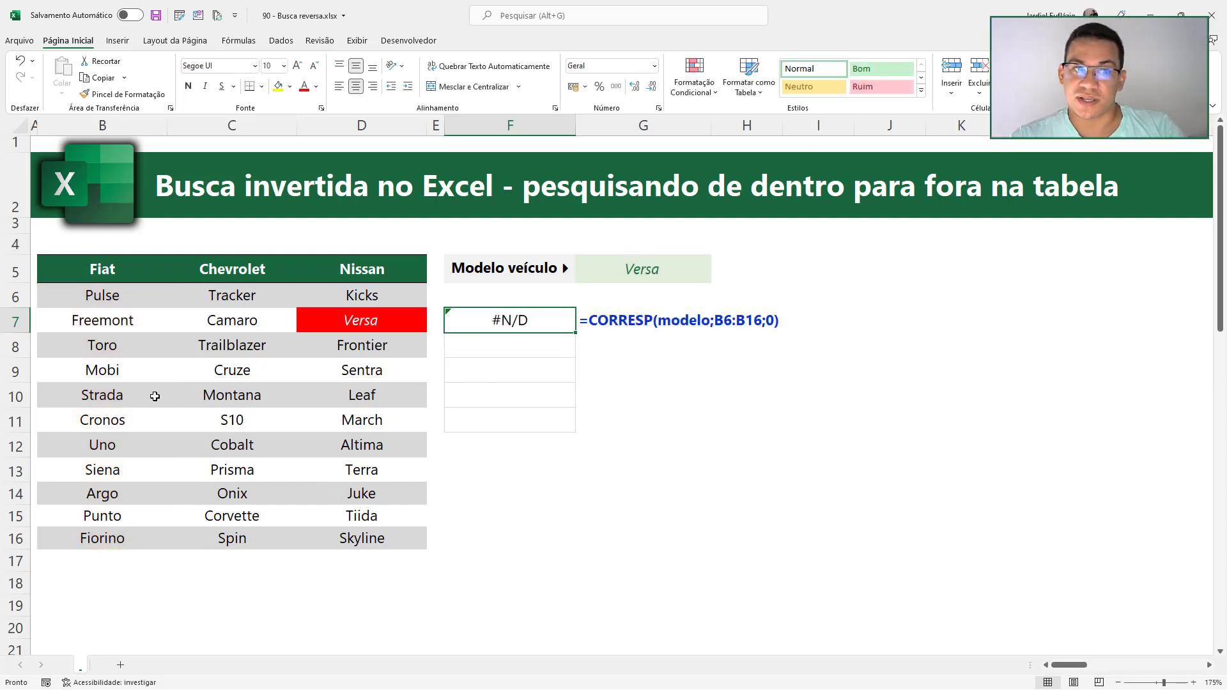
Change F7's lookup range to the Chevrolet column C6:C16.
click(119, 269)
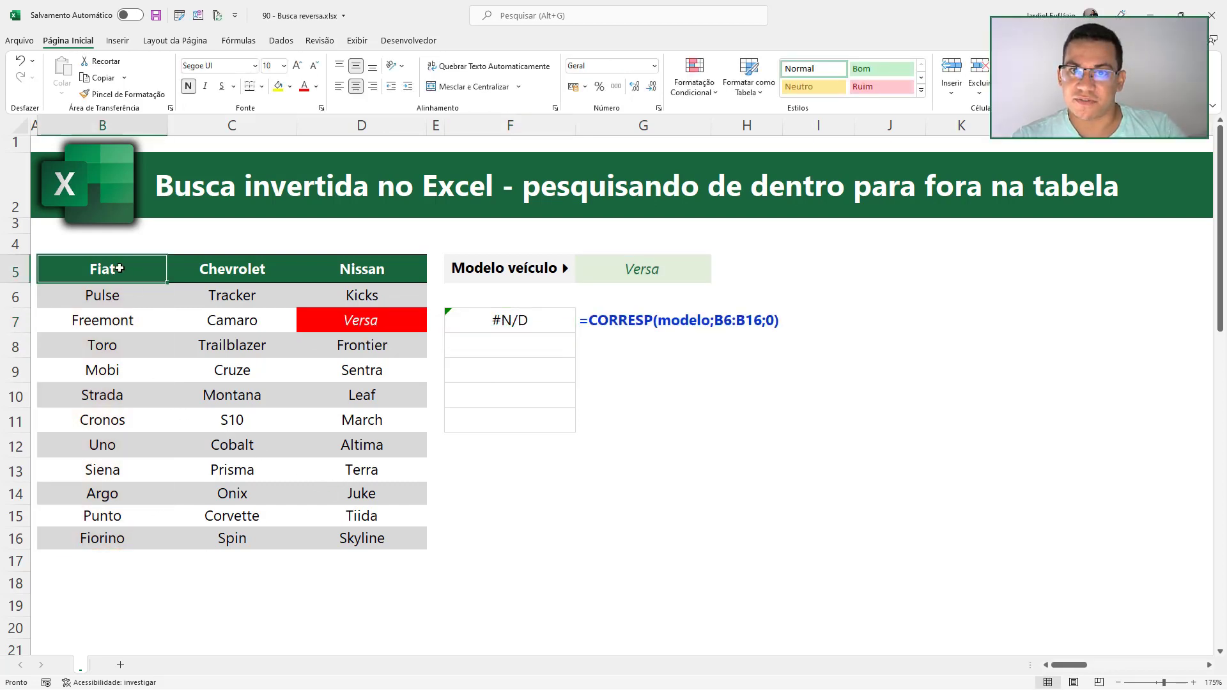
click(546, 323)
drag(243, 295, 245, 543)
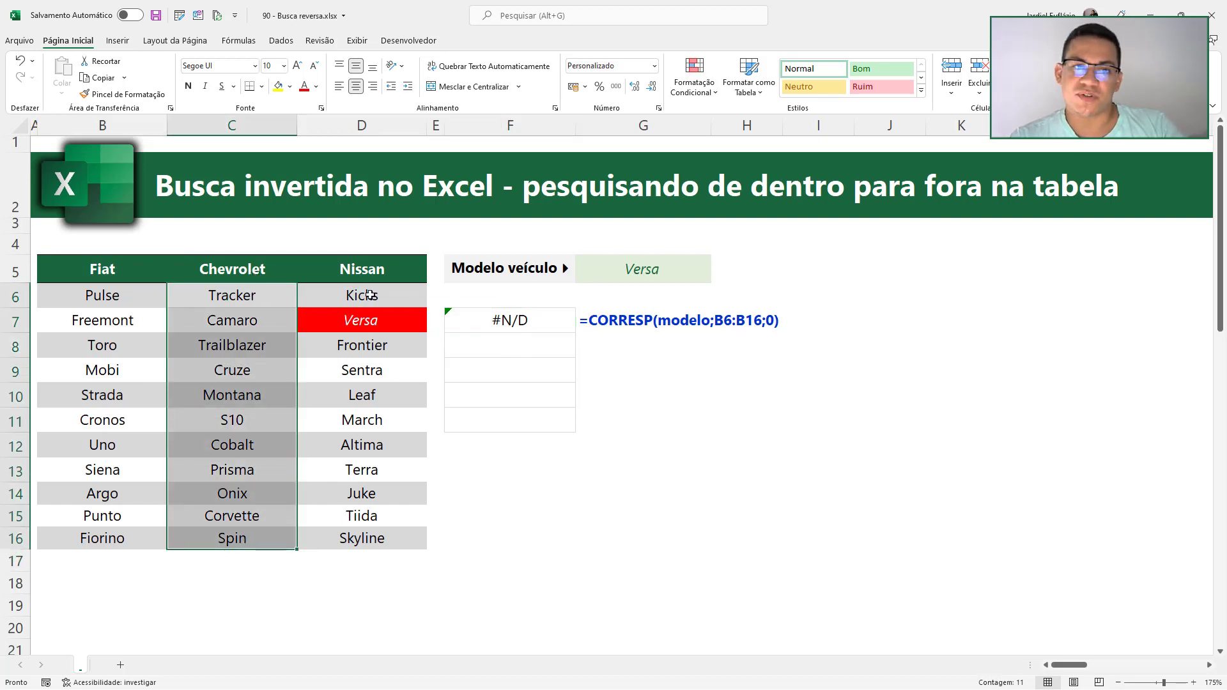
click(366, 272)
click(550, 320)
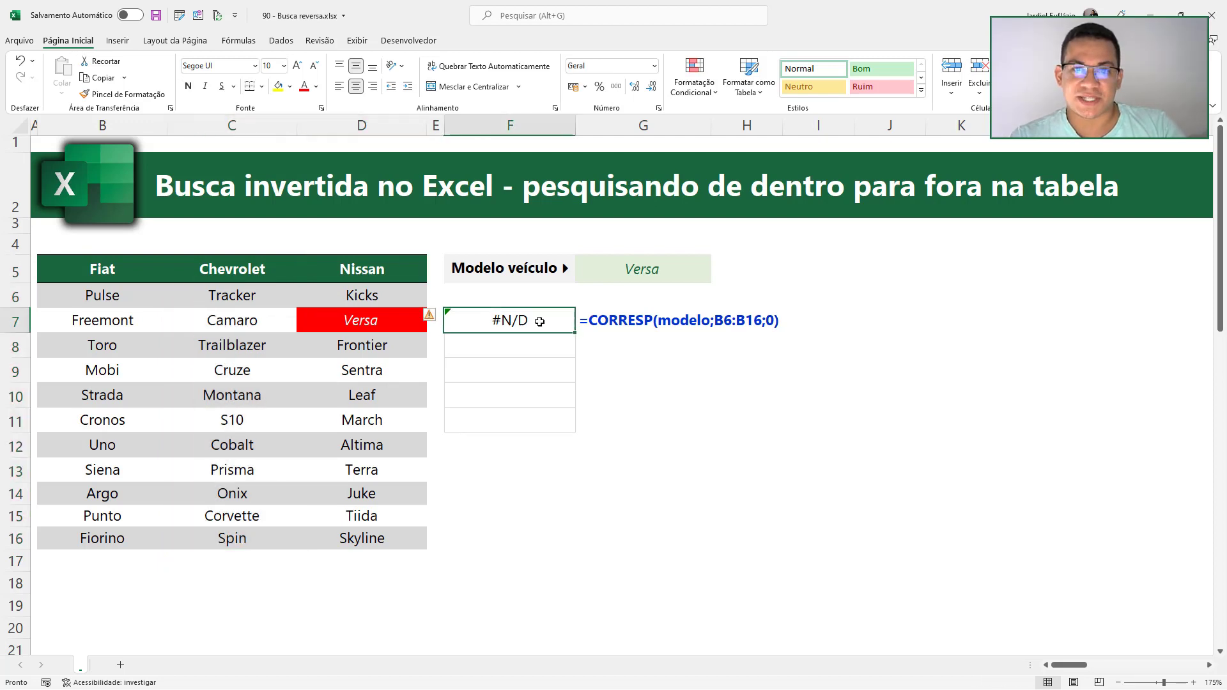
double_click(550, 321)
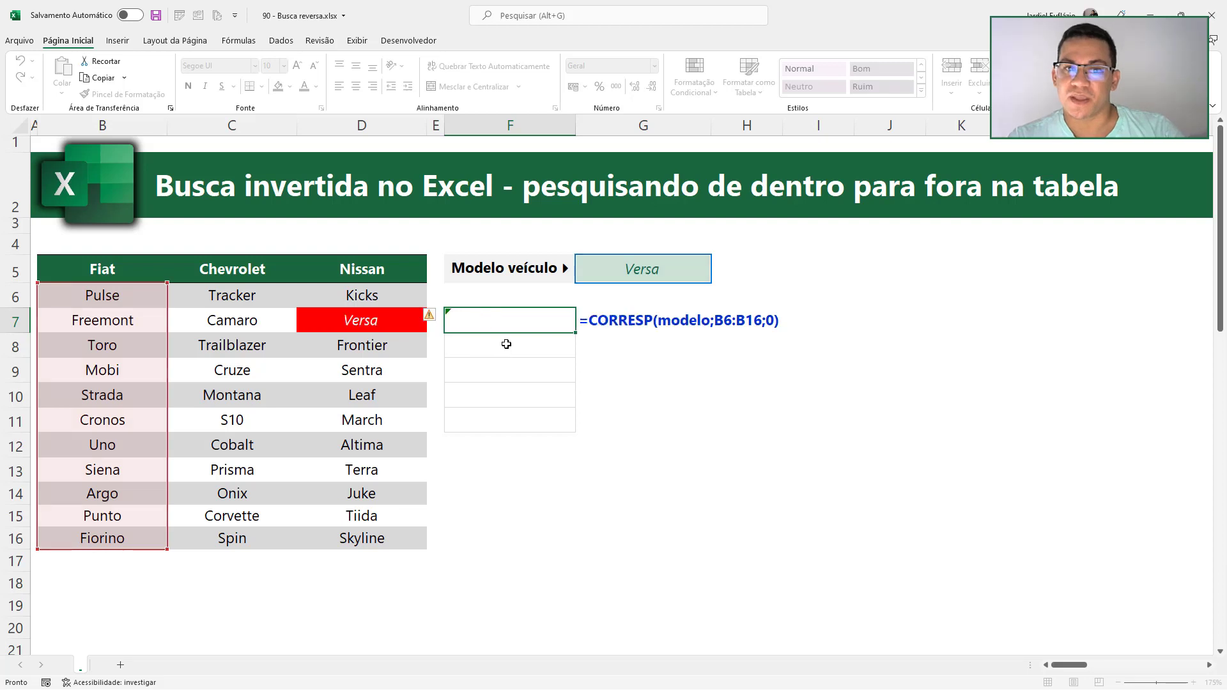
key(Return)
click(524, 321)
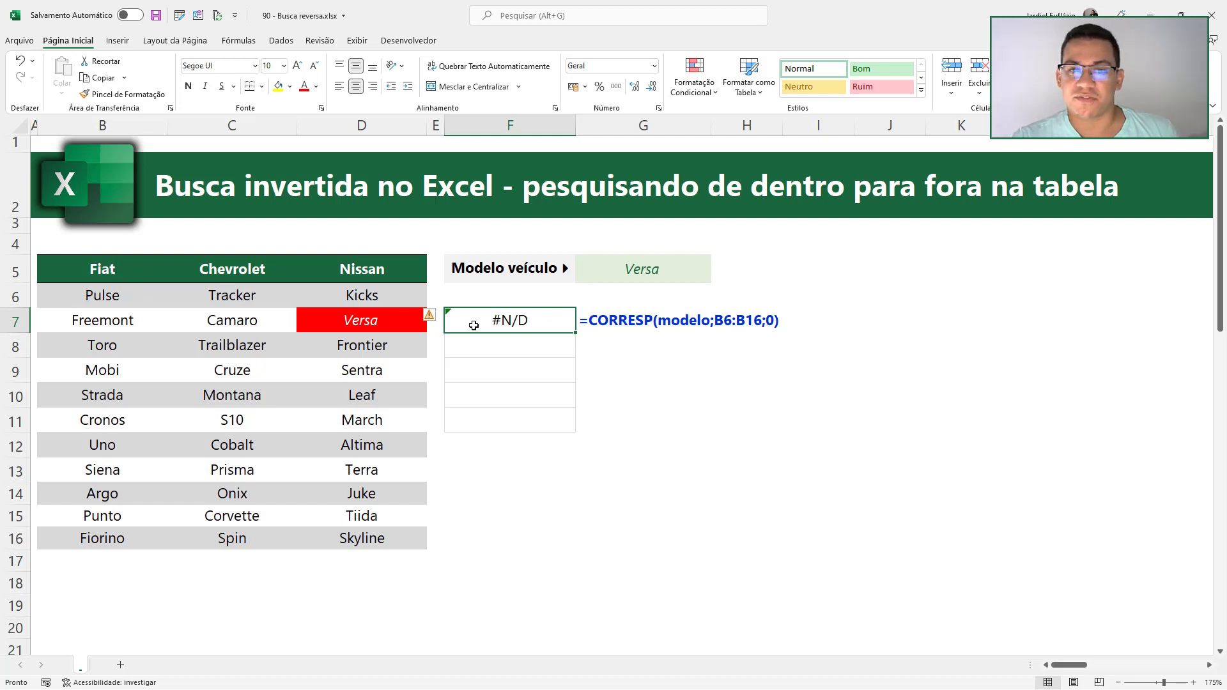
double_click(548, 321)
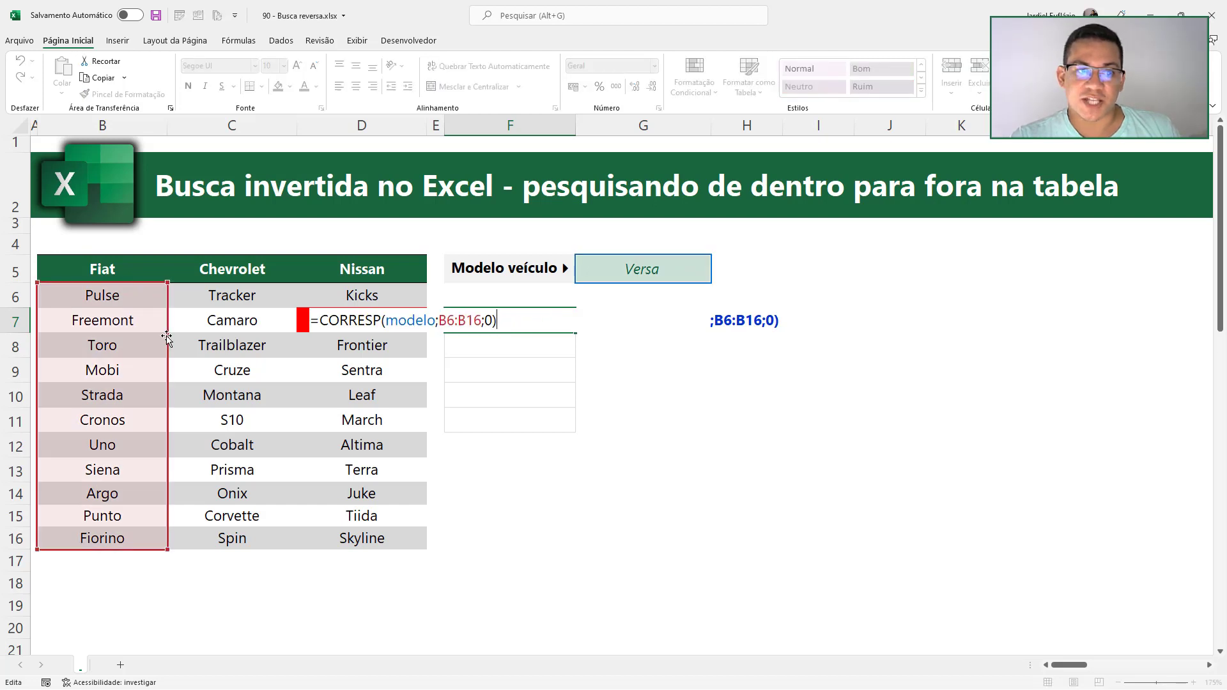
drag(164, 337, 183, 345)
key(Return)
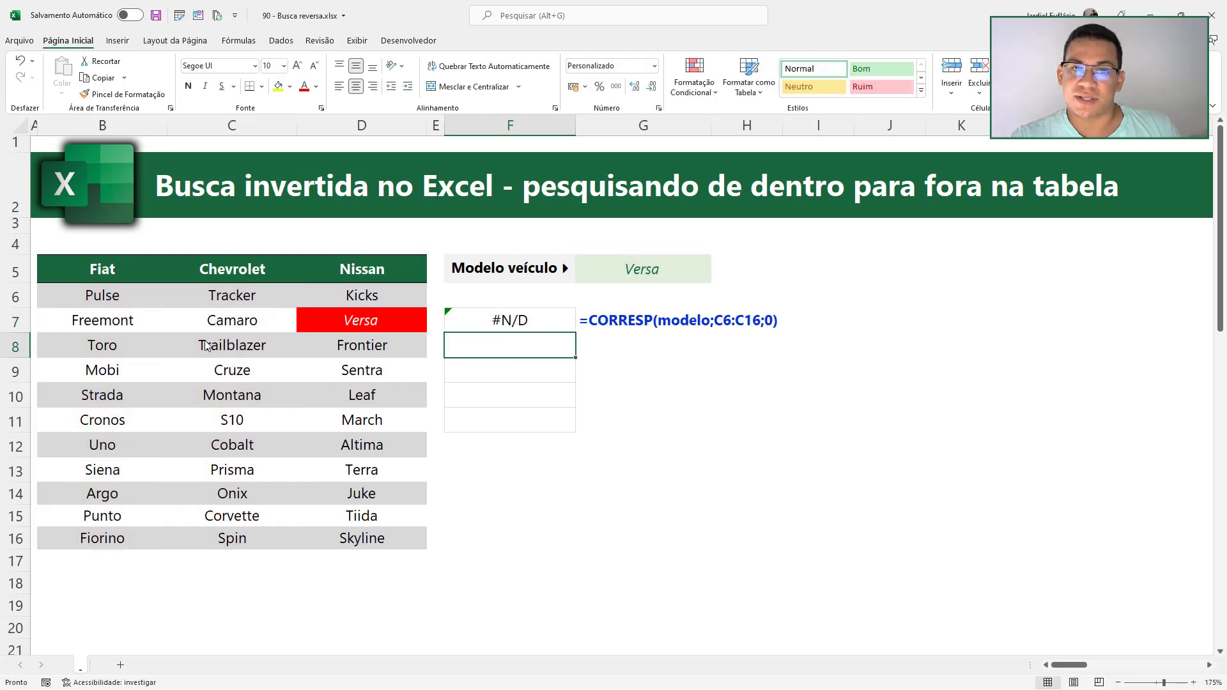
Shift the range to Nissan D6:D16 so F7 returns 2, Versa's position.
double_click(501, 320)
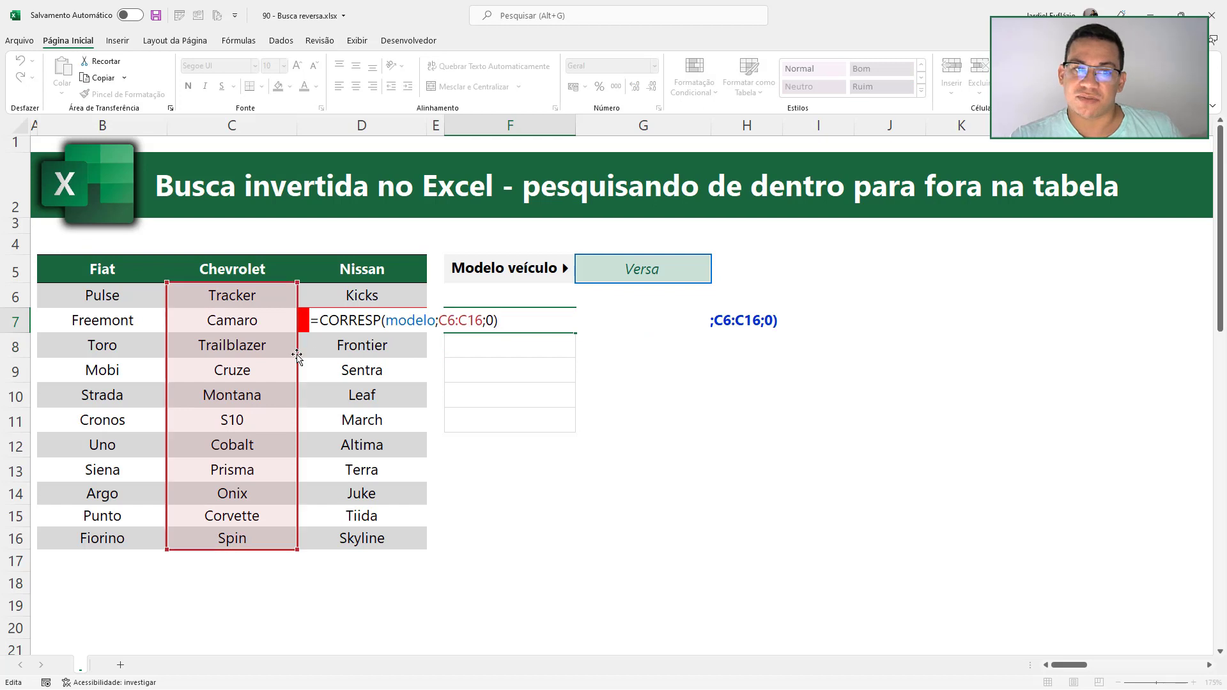
mouse_move(297, 356)
mouse_down()
mouse_move(343, 361)
mouse_move(343, 345)
mouse_up()
key(Return)
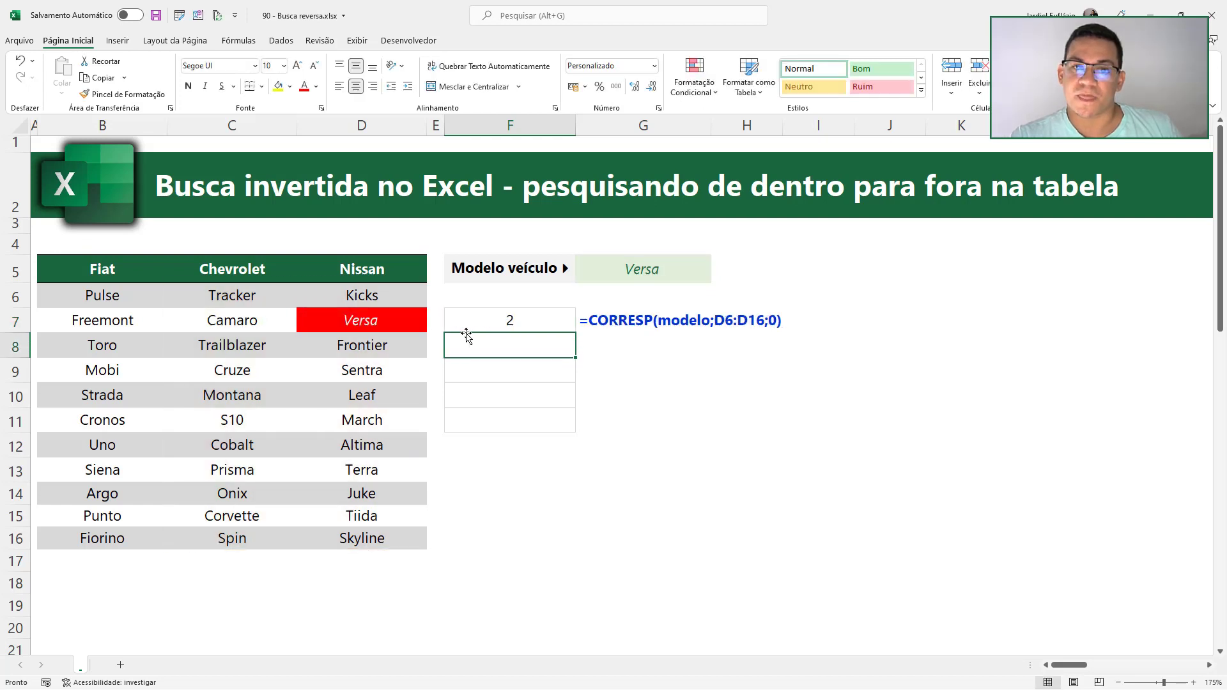
click(538, 322)
mouse_move(425, 296)
mouse_down()
mouse_move(362, 377)
mouse_move(375, 539)
mouse_up()
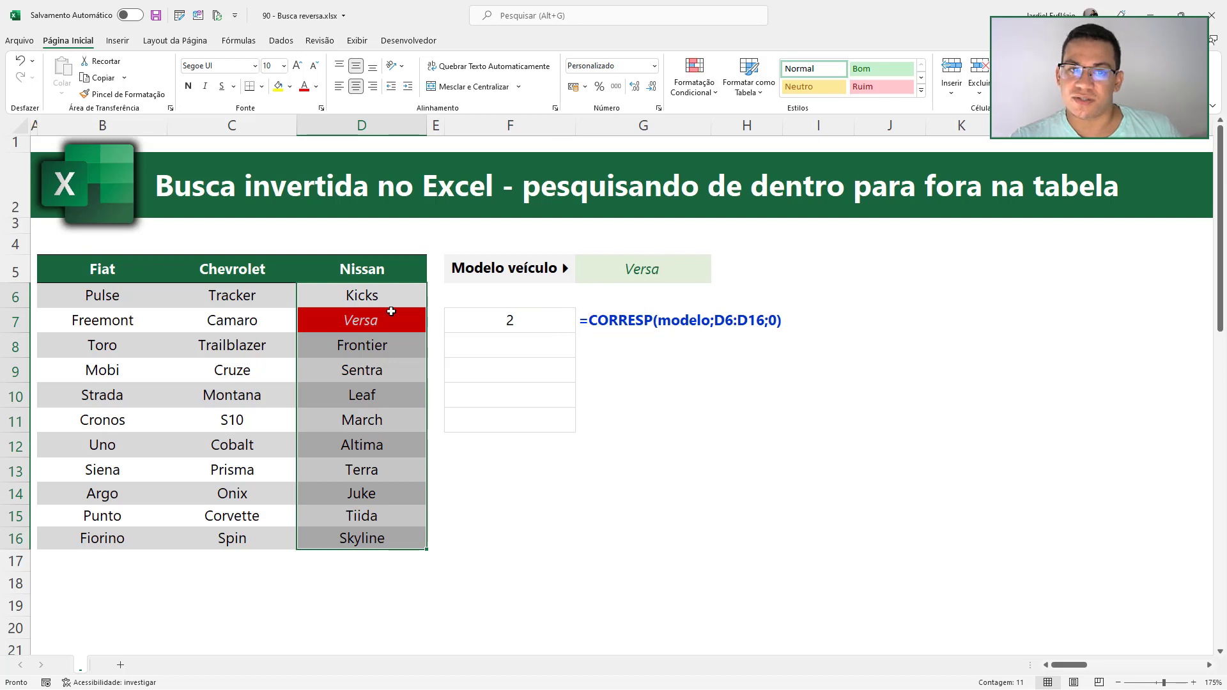
drag(384, 296, 360, 540)
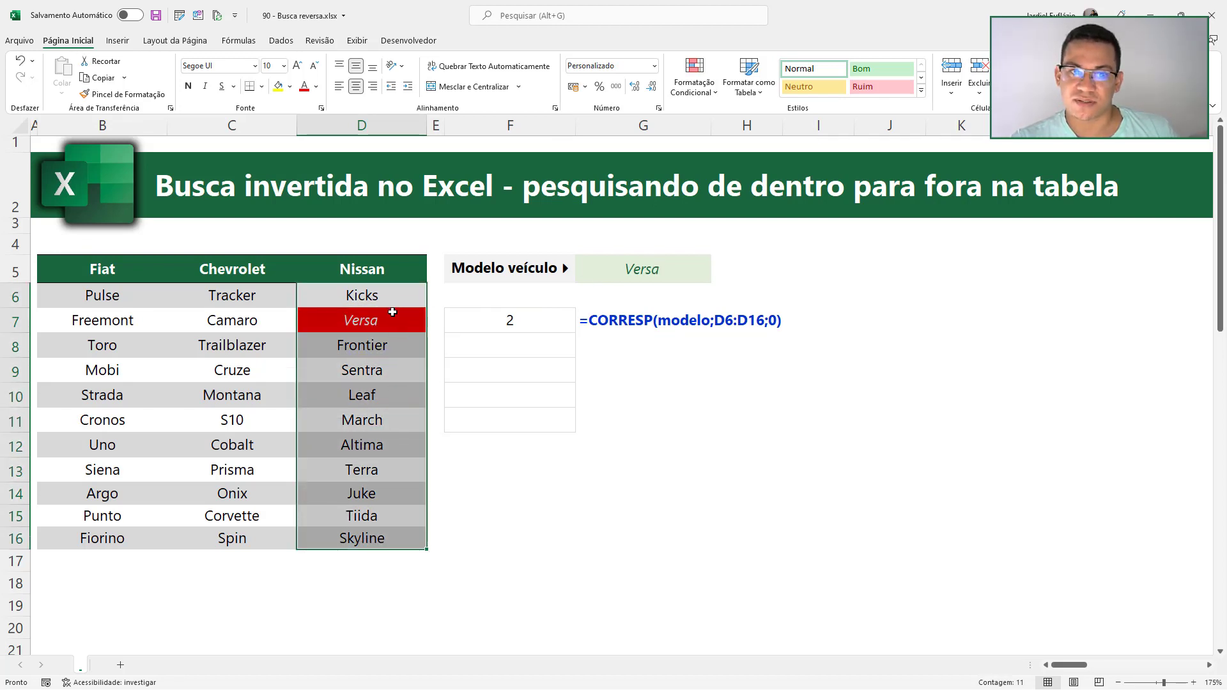
double_click(551, 320)
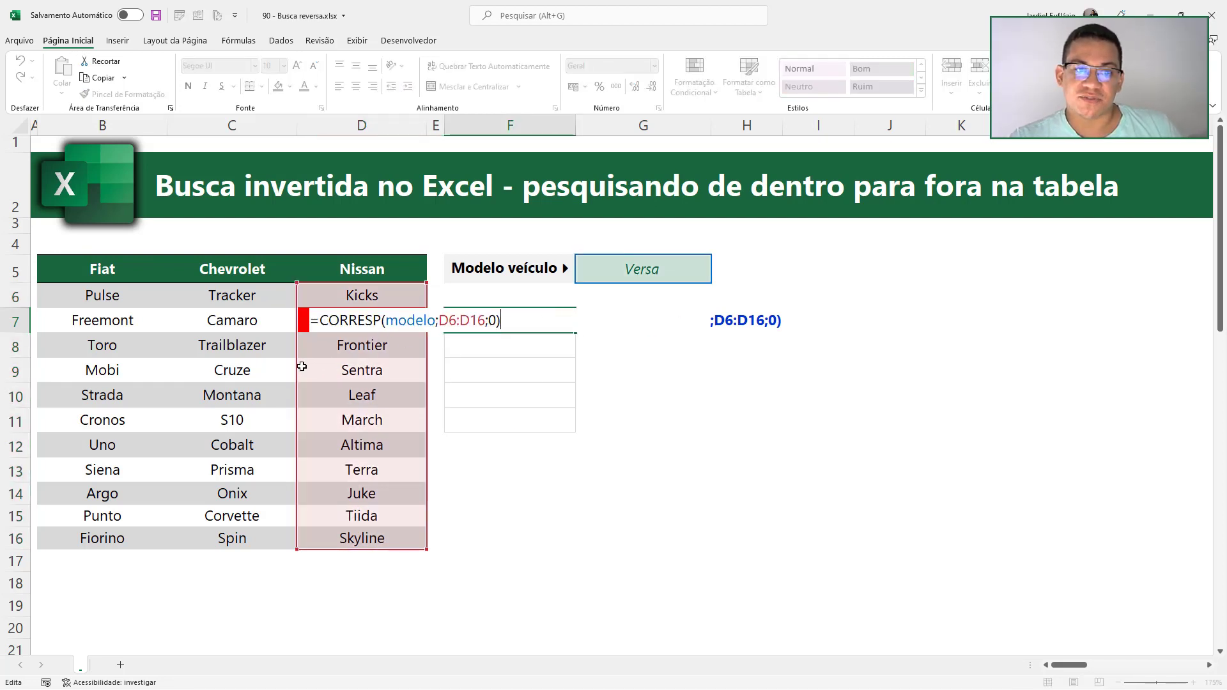
Wrap F7's CORRESP in ÉNÚM with the range back on Fiat B6:B16, giving FALSO.
drag(298, 367, 136, 370)
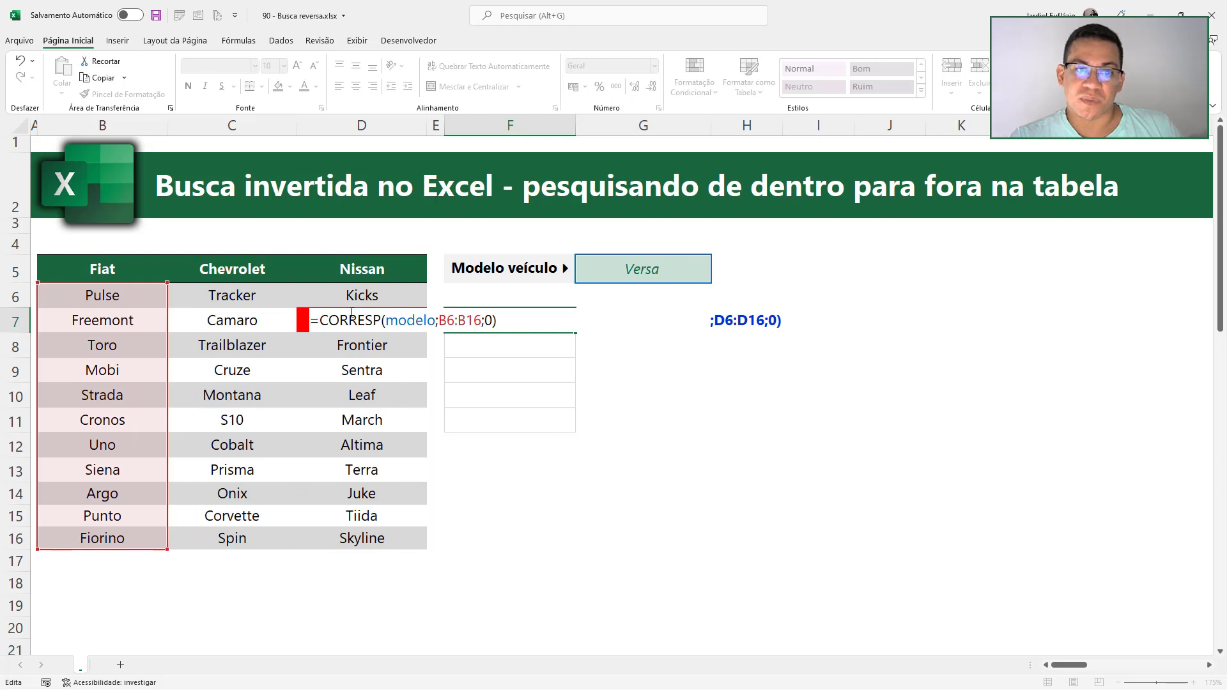
click(324, 320)
text(é)
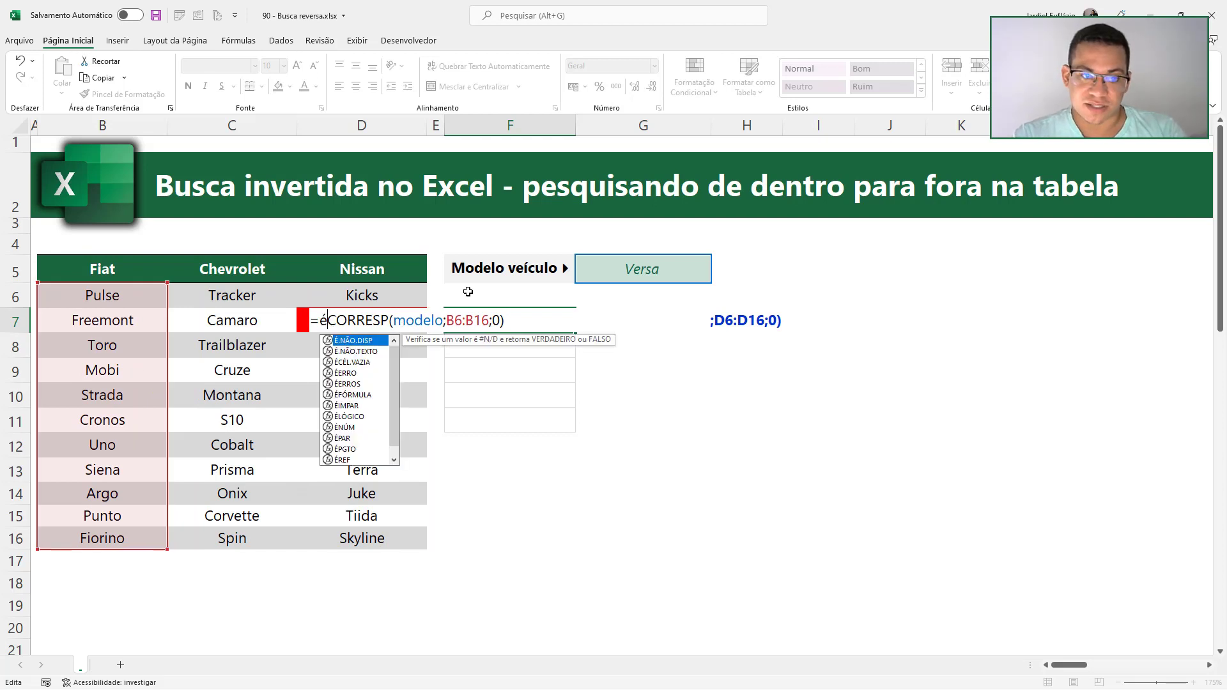
text(núm)
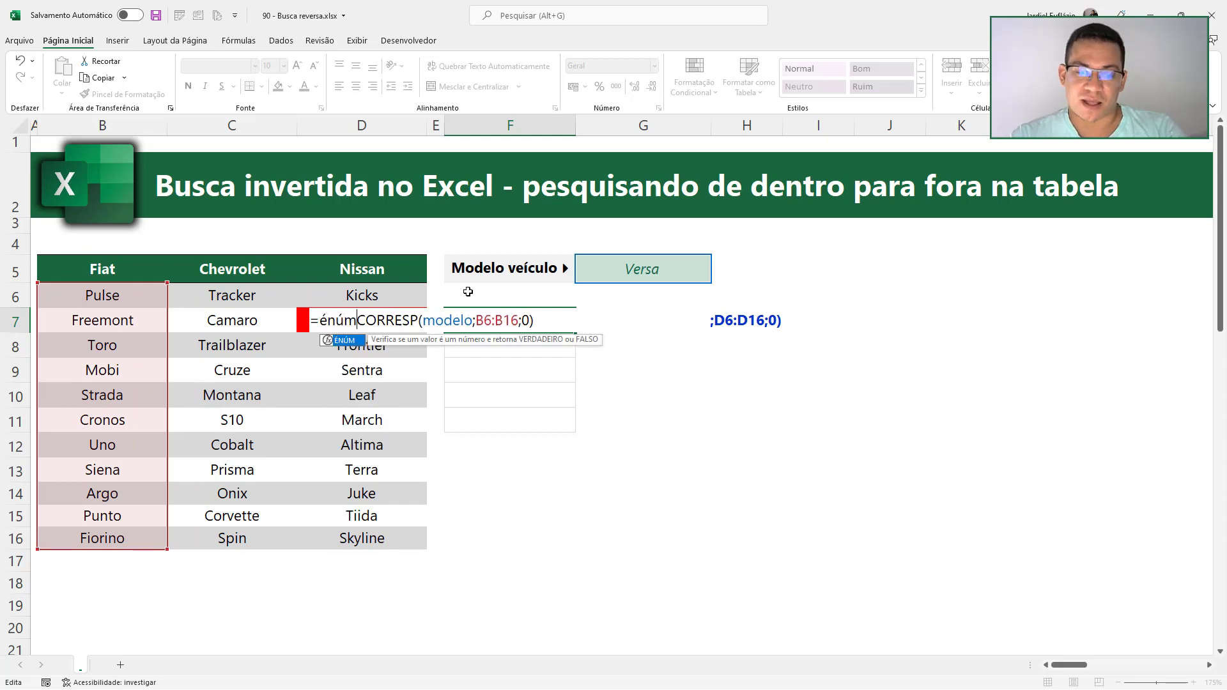
key(Tab)
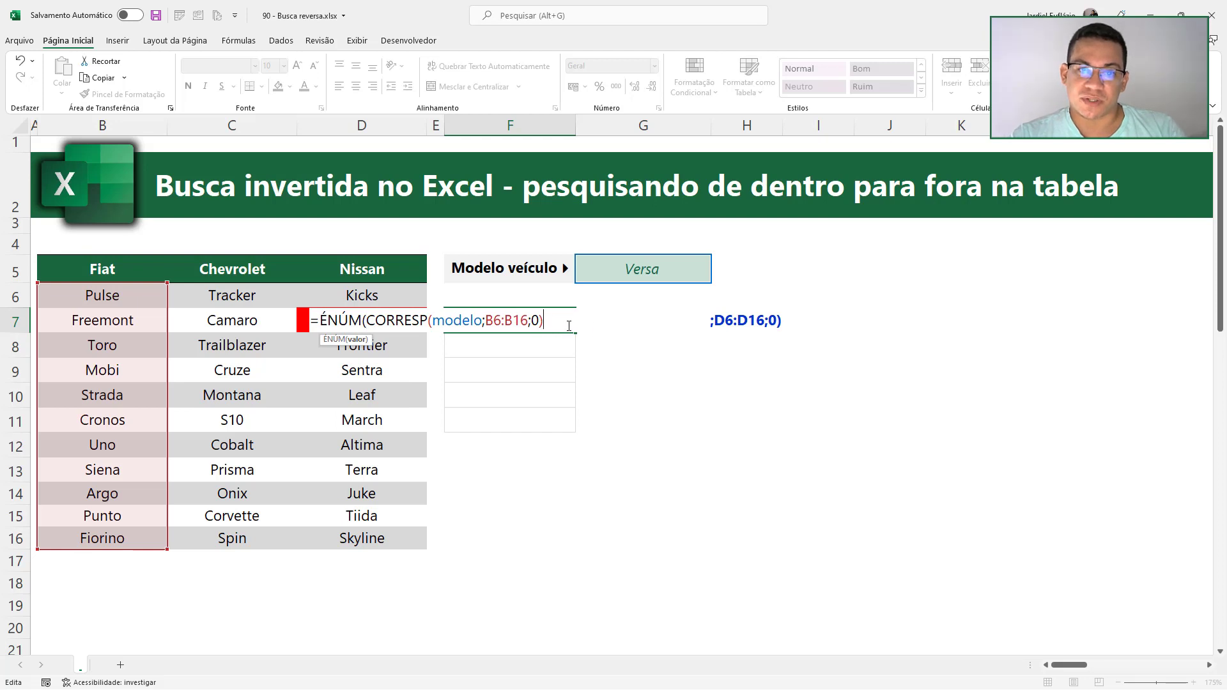
text())
key(Return)
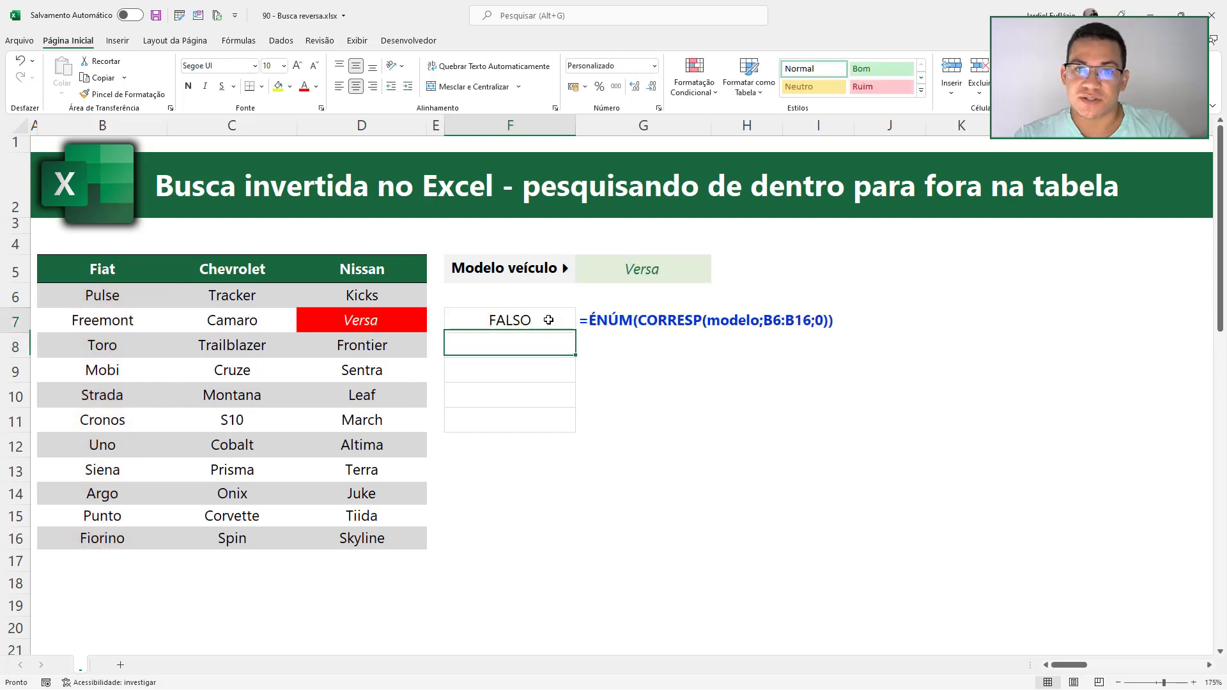
click(548, 319)
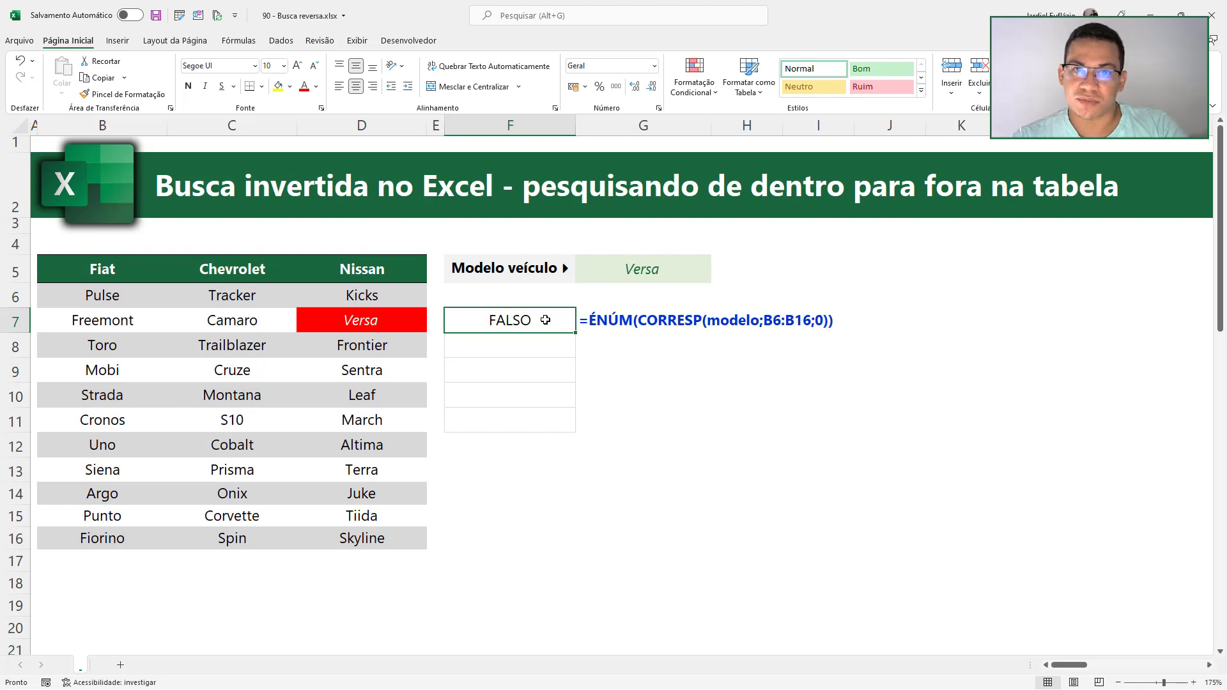
Choose Argo as the model in G5 so F7 shows VERDADEIRO.
click(628, 271)
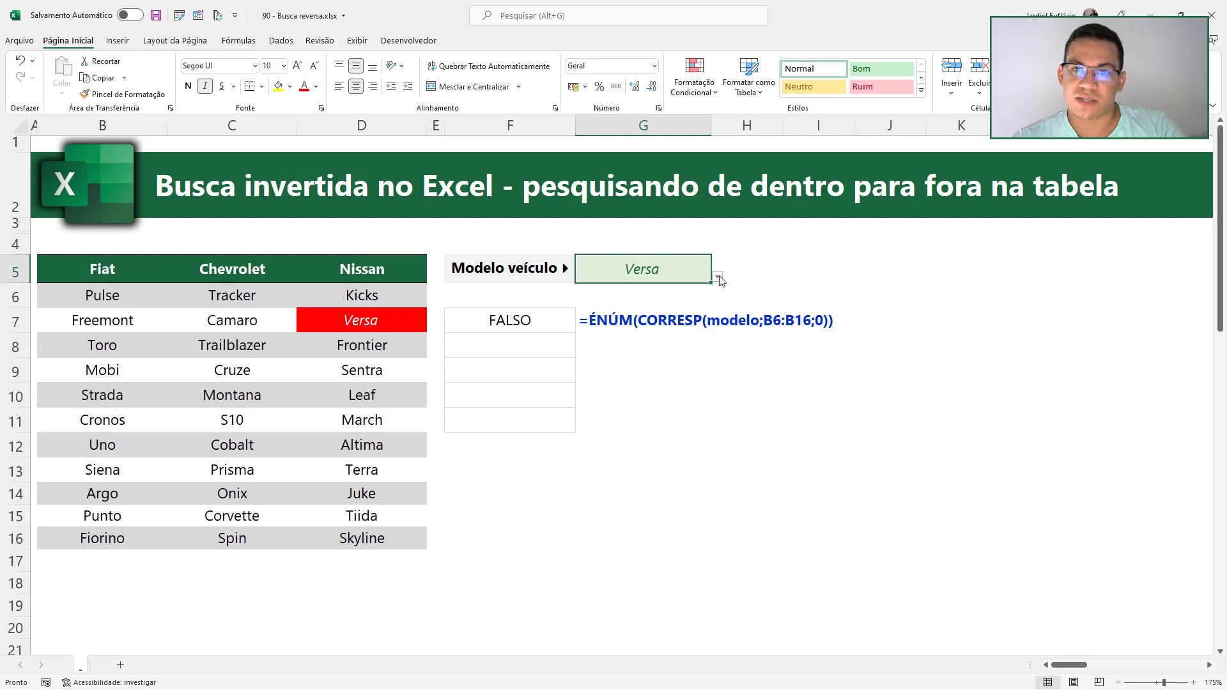
click(718, 277)
drag(711, 365, 710, 304)
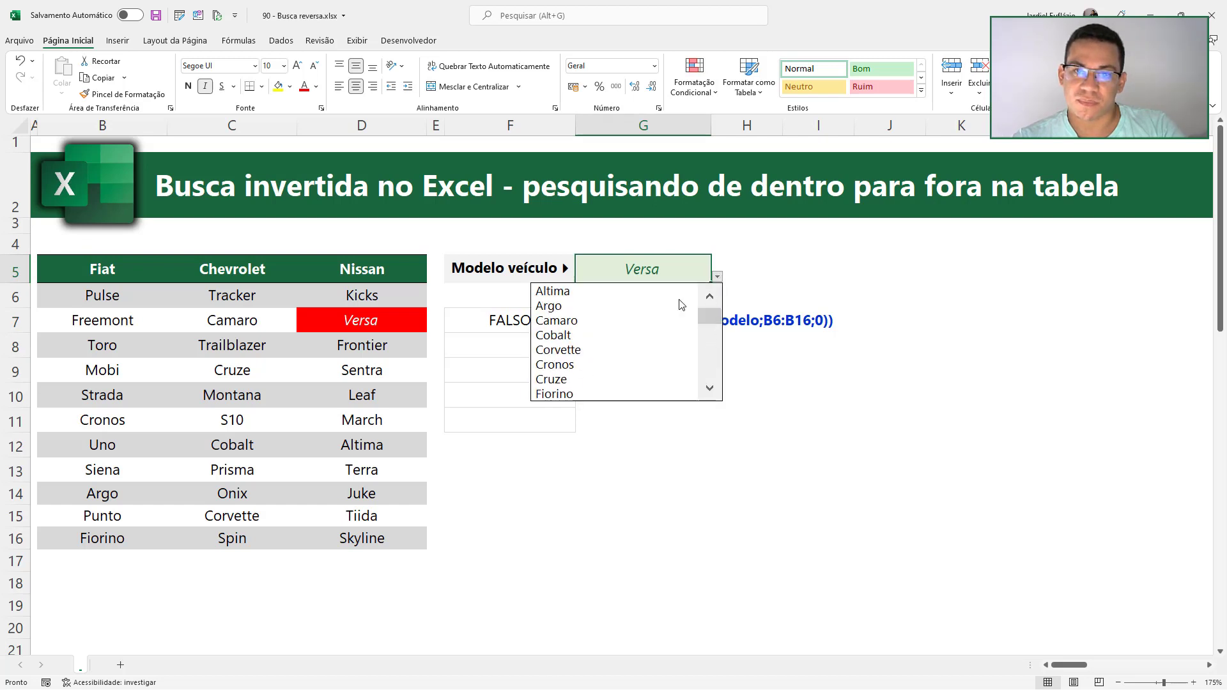
click(550, 306)
drag(133, 300, 124, 498)
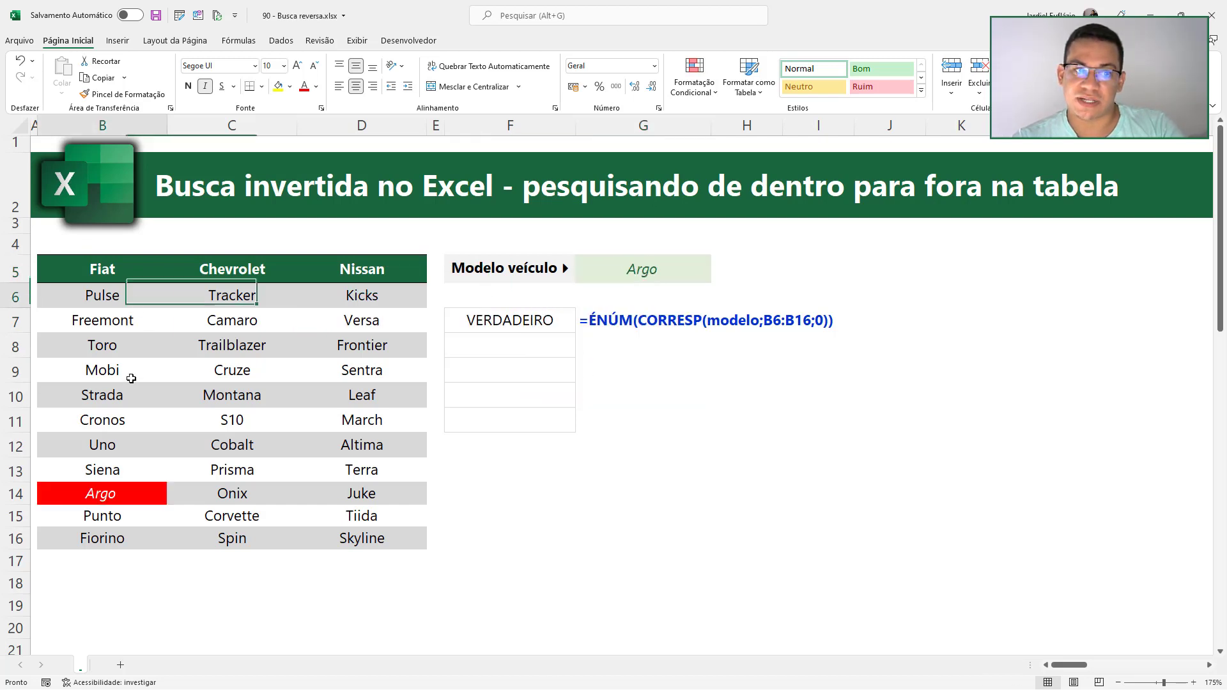
Wrap the ÉNÚM test in SE so F7 returns the Fiat header B5 when true.
double_click(505, 320)
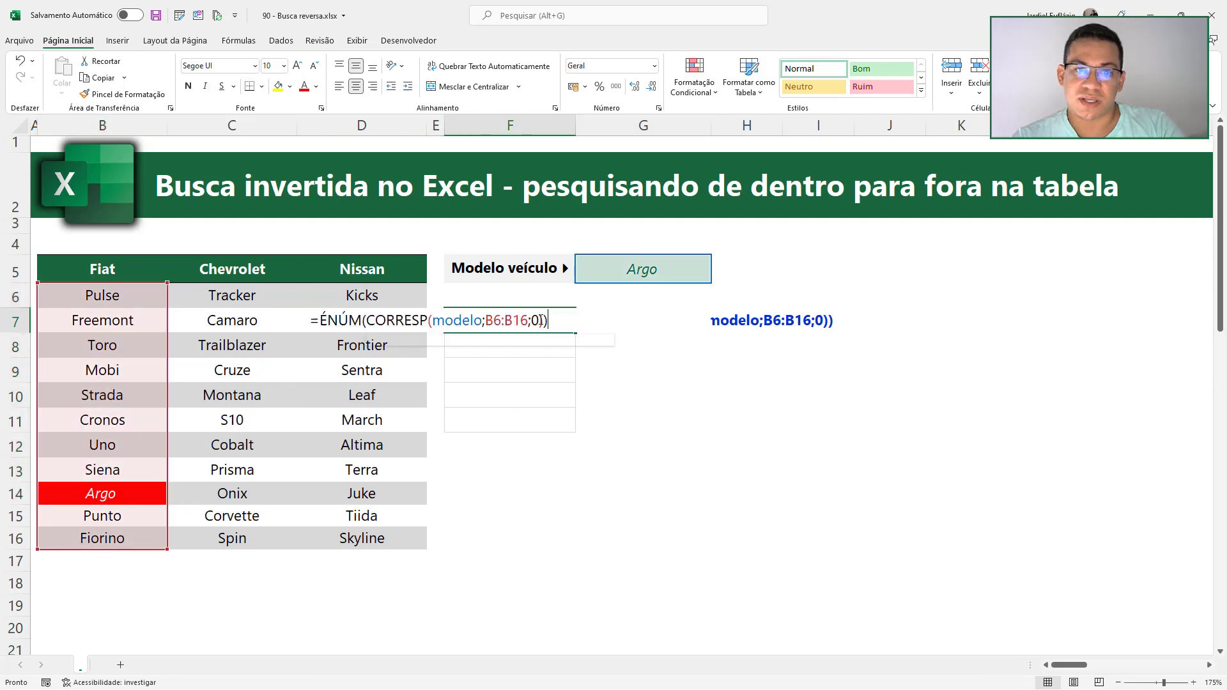
click(317, 320)
text(SE()
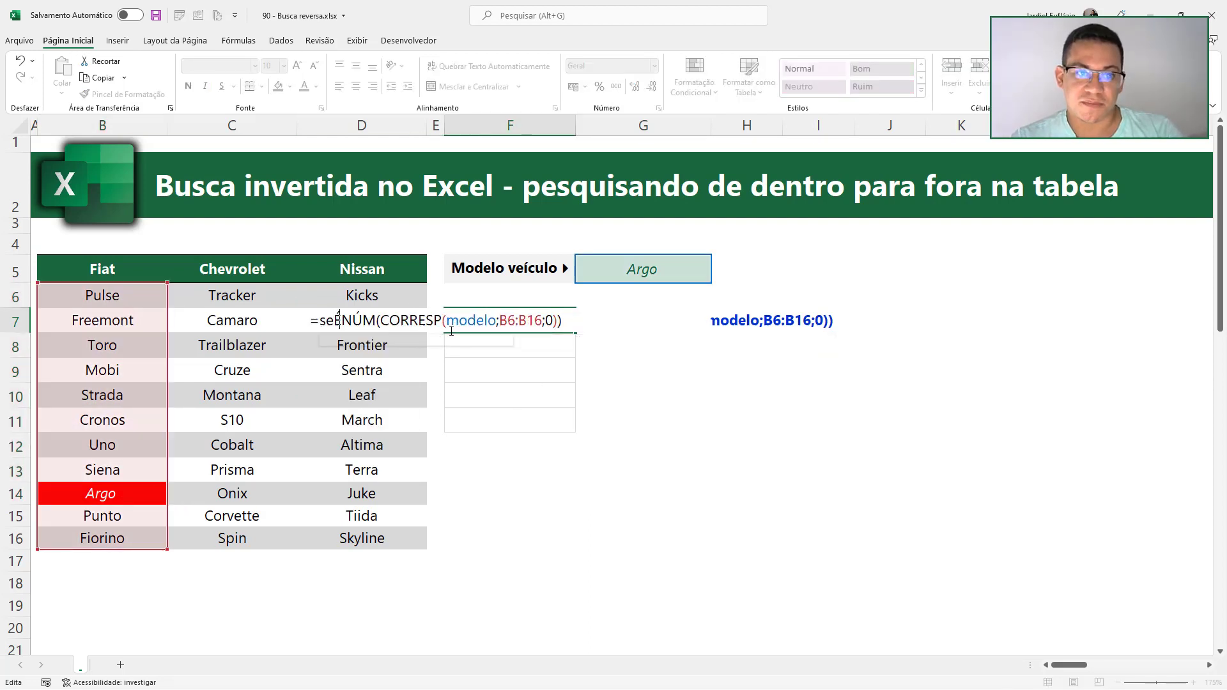
key(End)
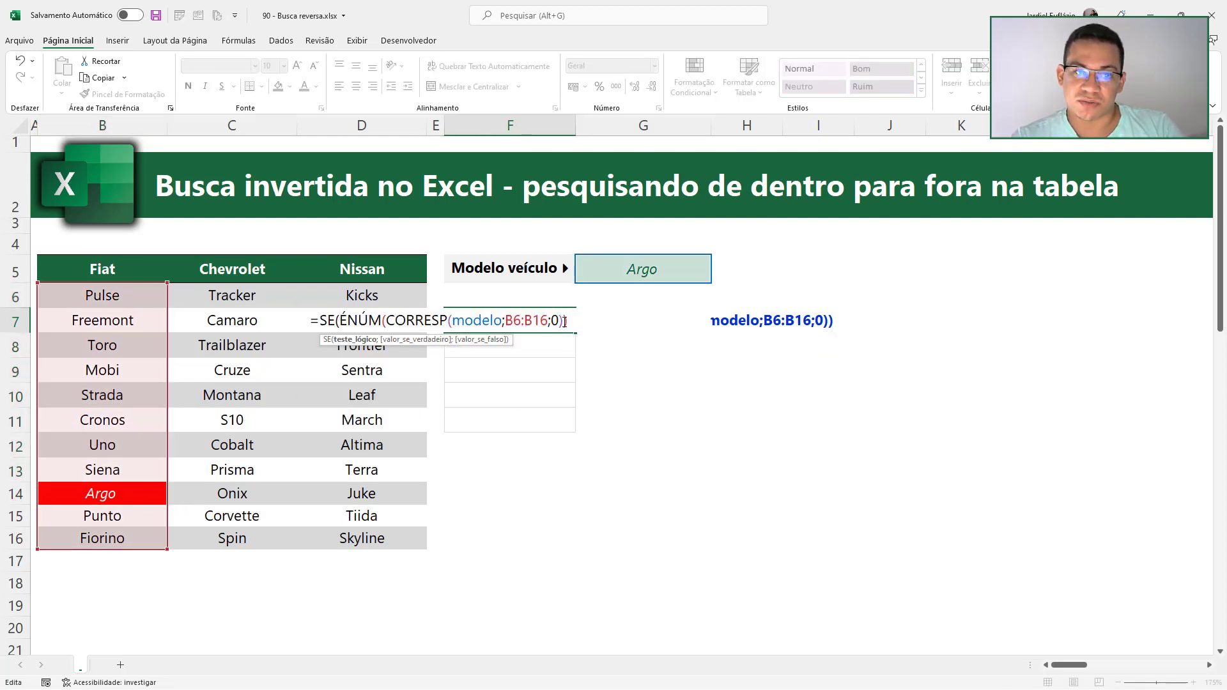
text(;)
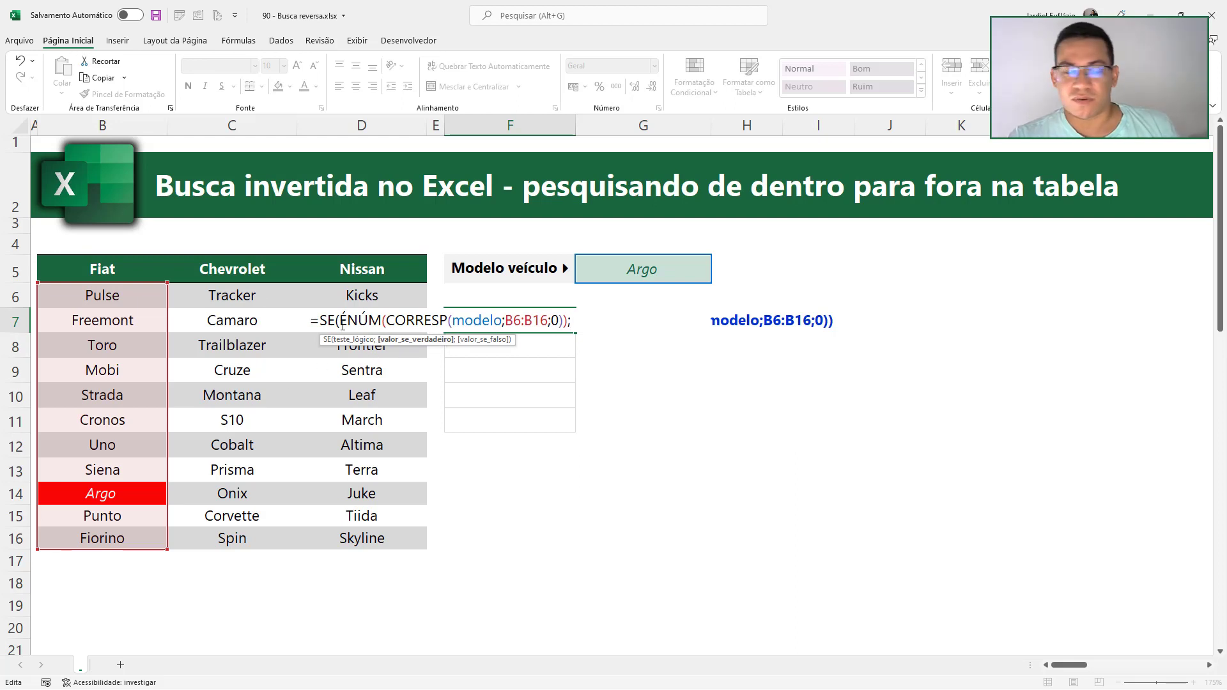
click(135, 269)
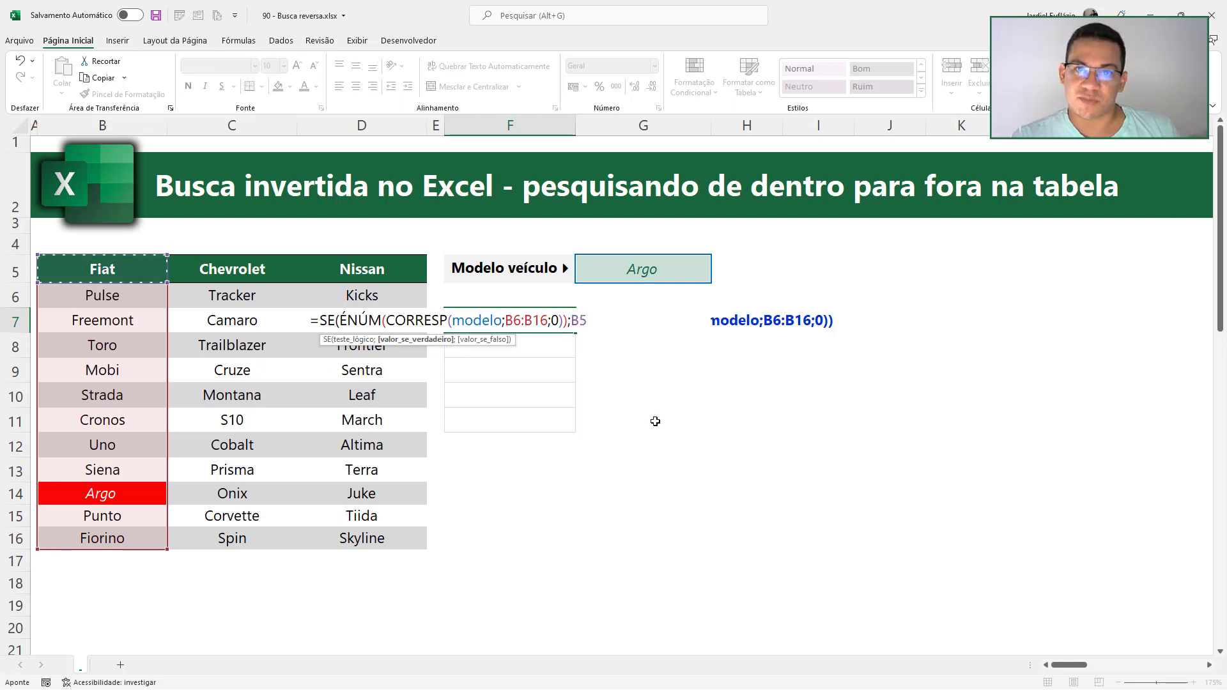
text(;)
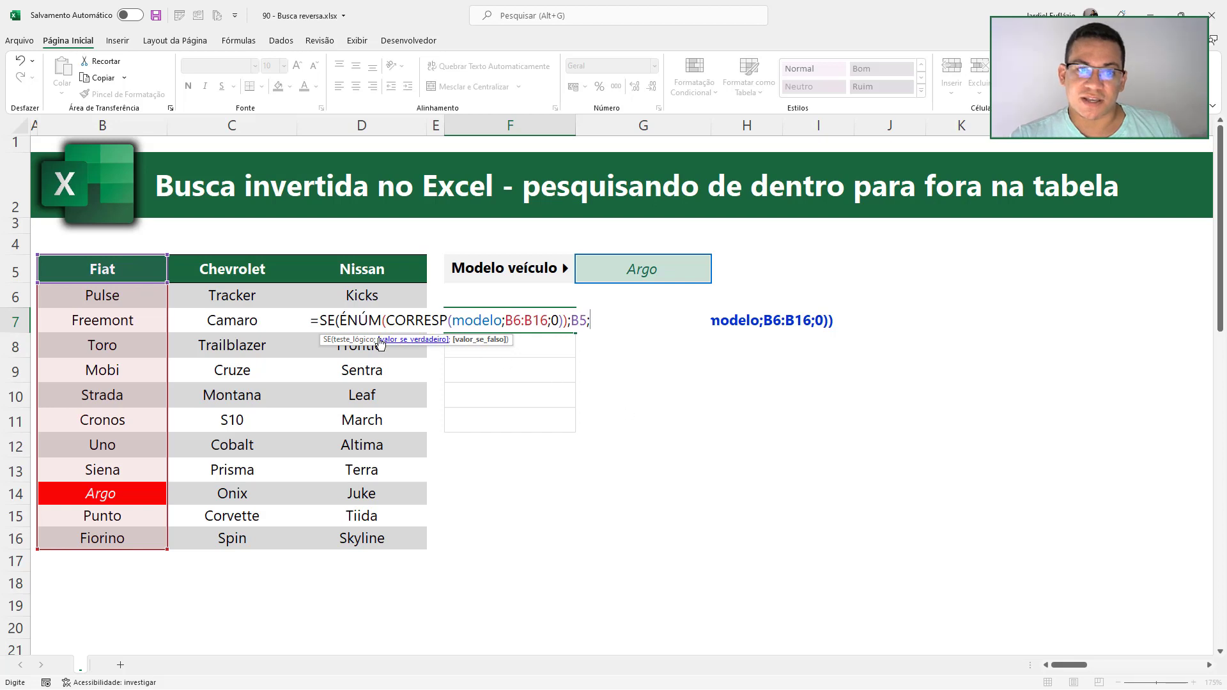
Add a nested SE testing C6:C16 that returns C5, with D5 as the final fallback.
drag(321, 320, 579, 322)
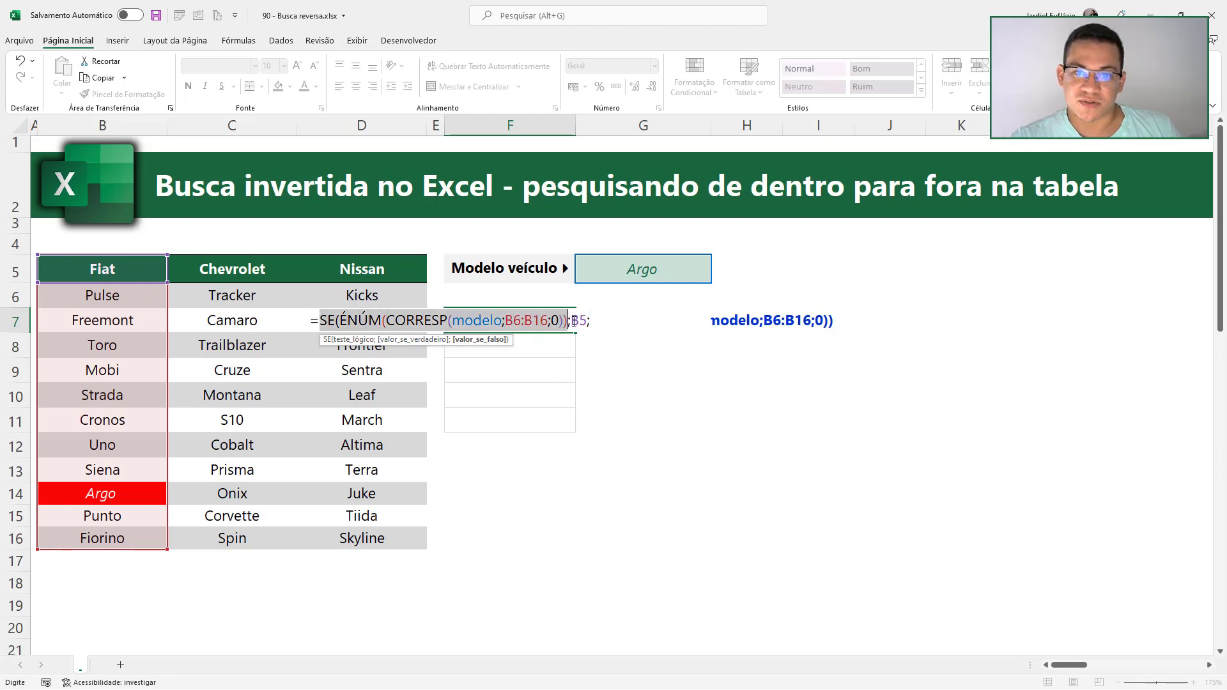
key(ctrl+c)
key(End)
key(ctrl+v)
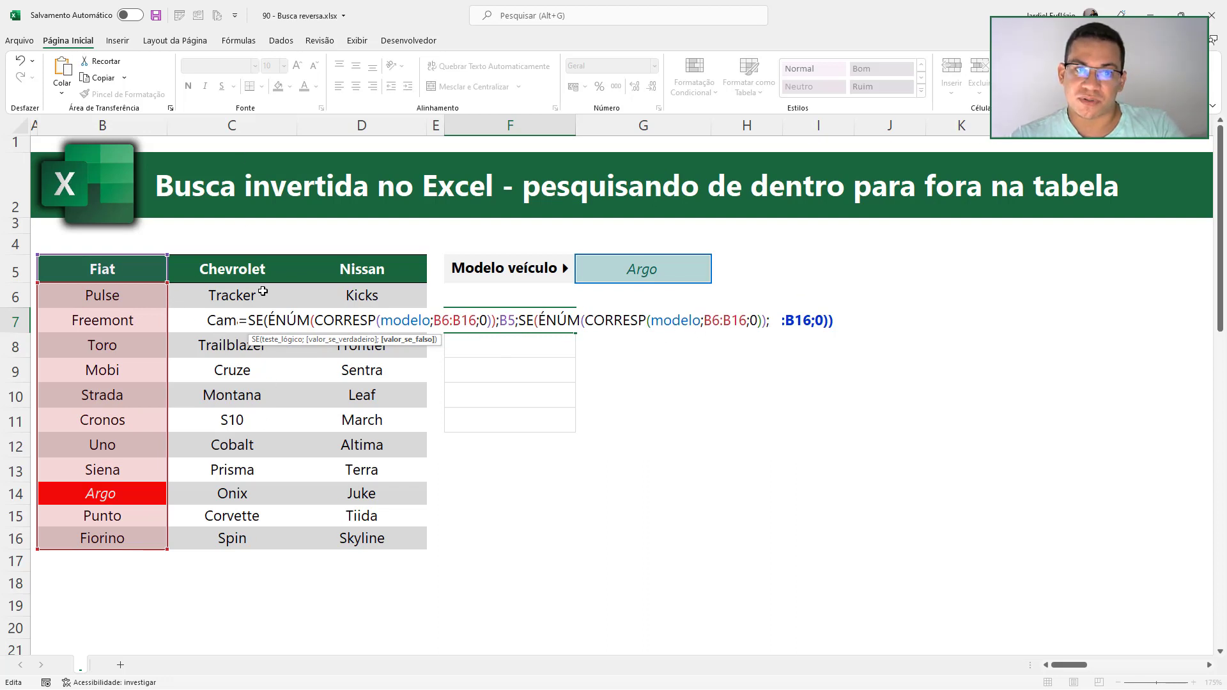
drag(704, 319, 730, 320)
text(c6:)
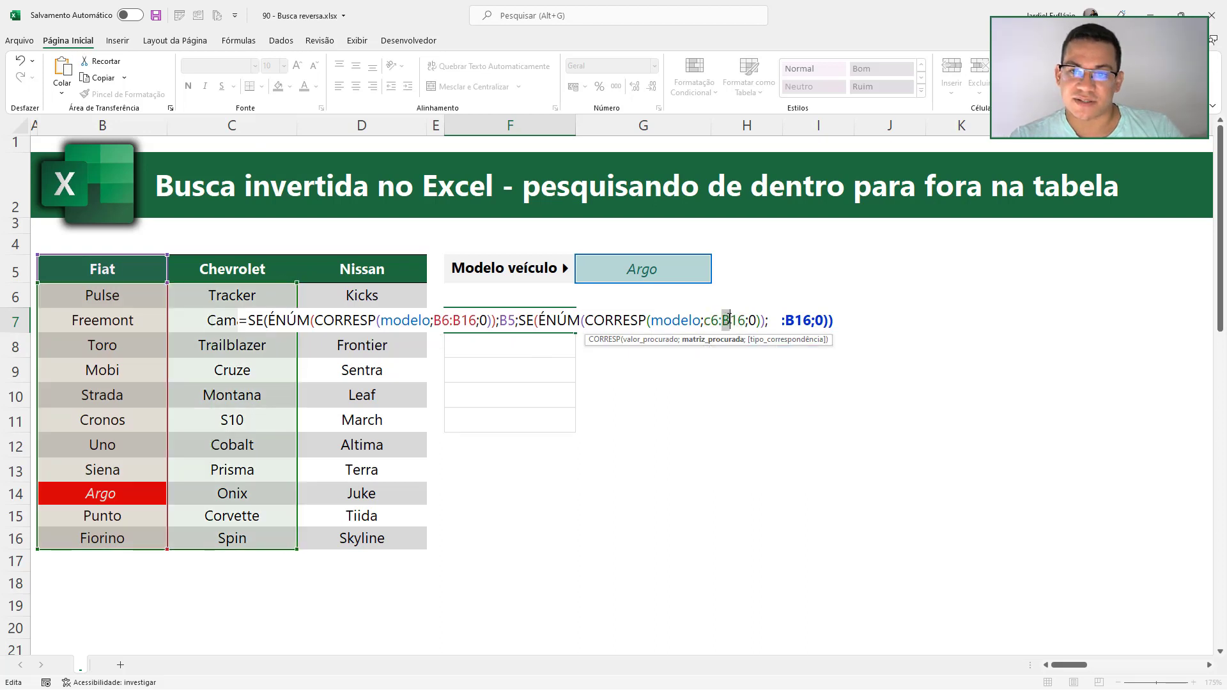
text(c)
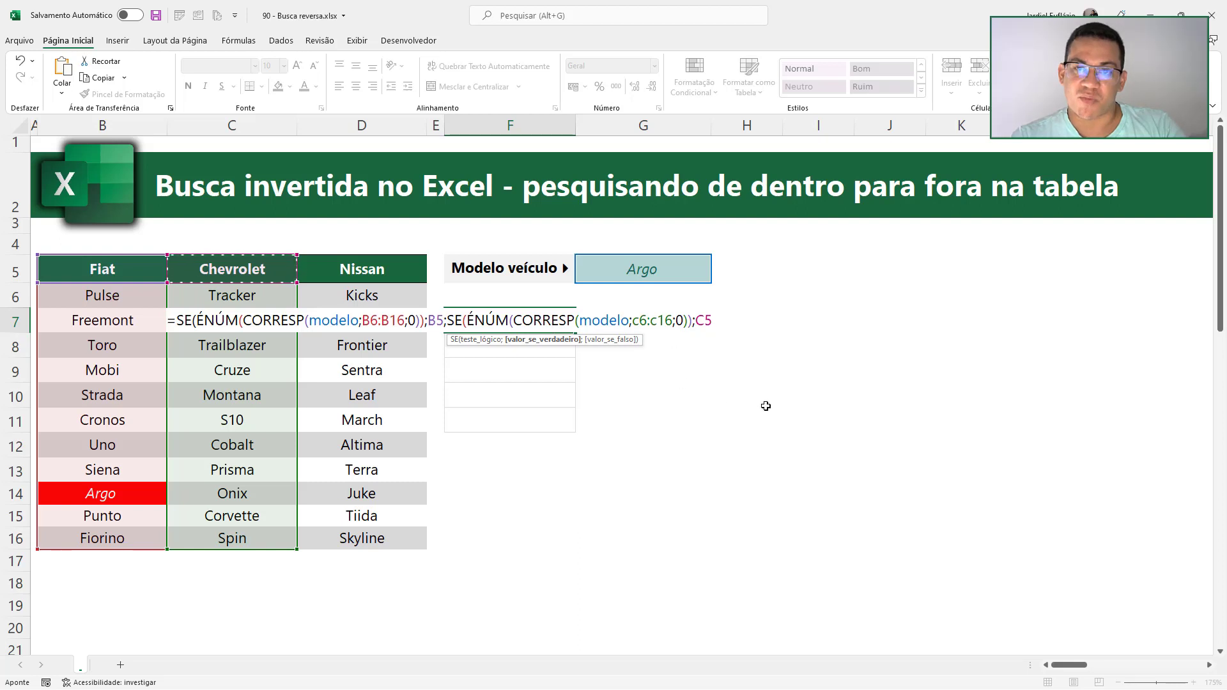
text(;)
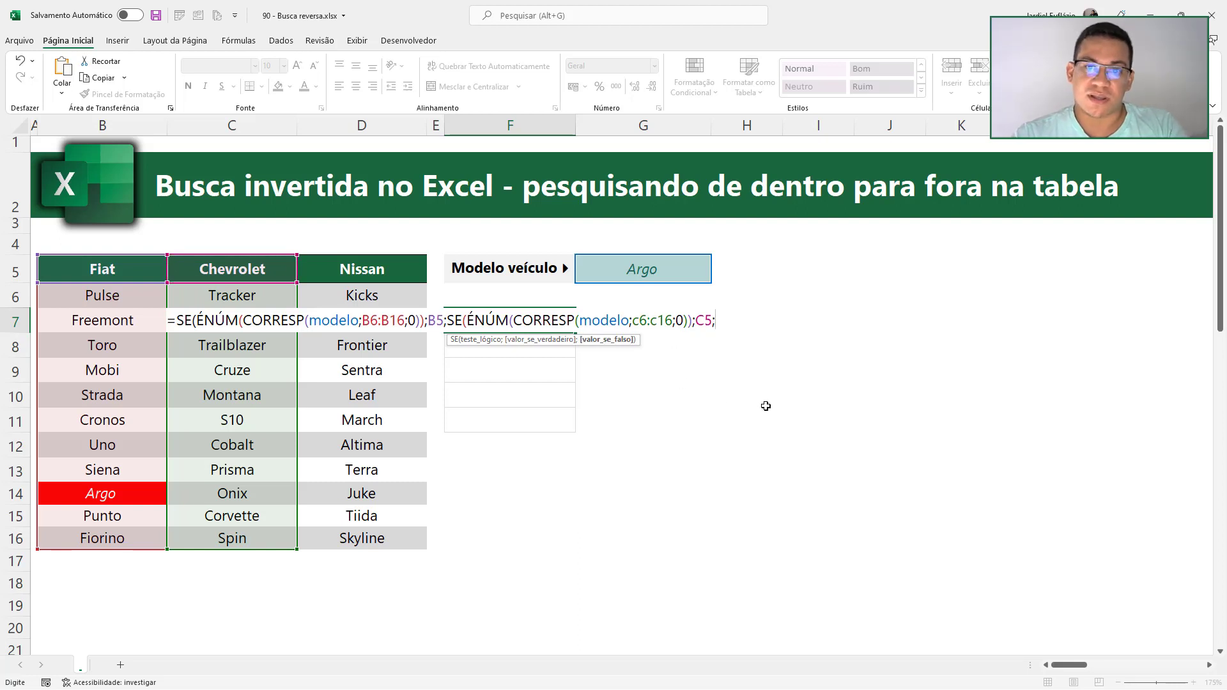
click(371, 273)
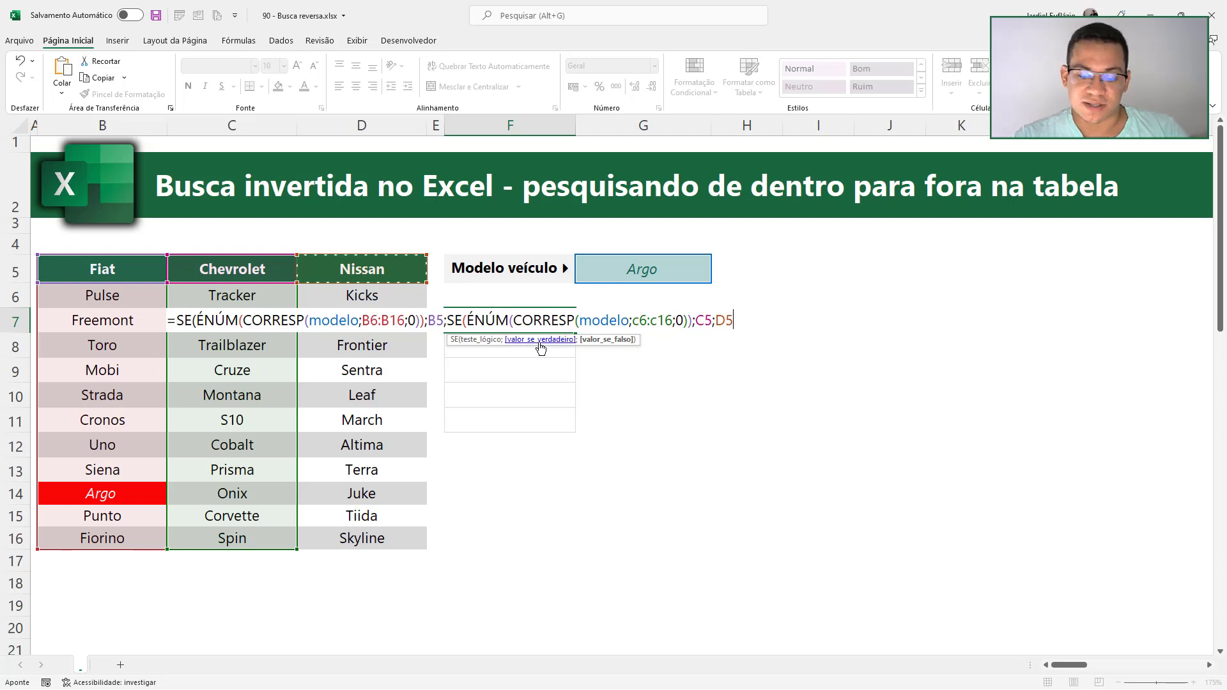
text())
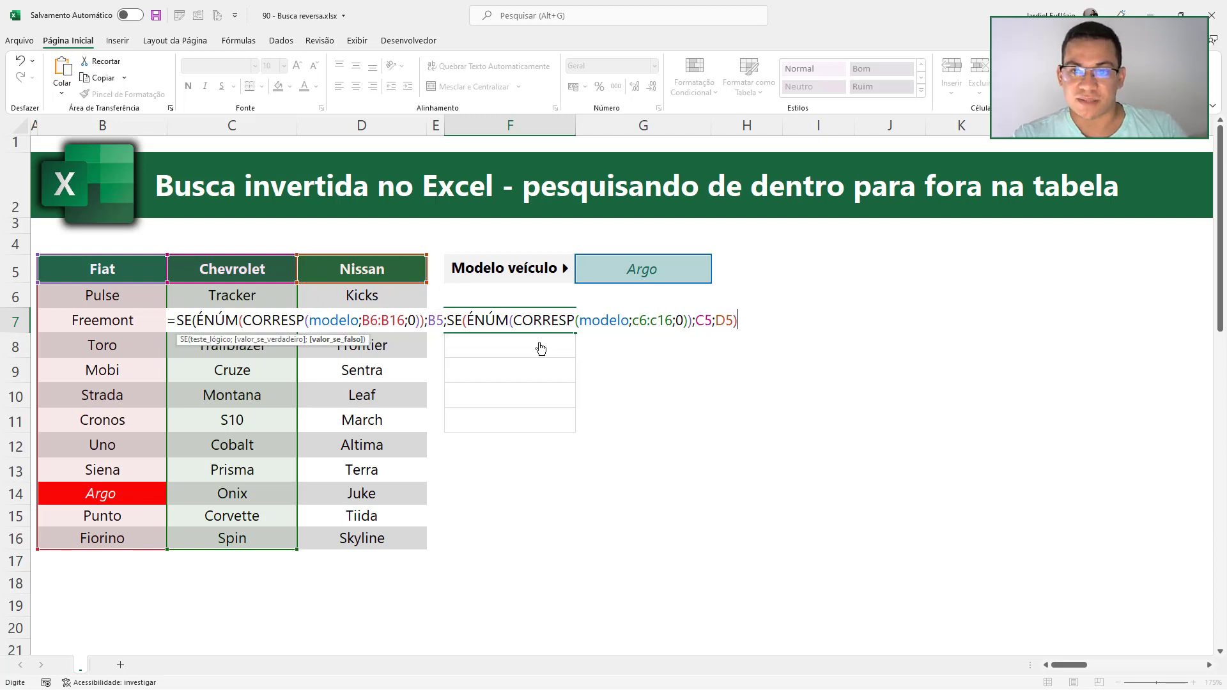
text())
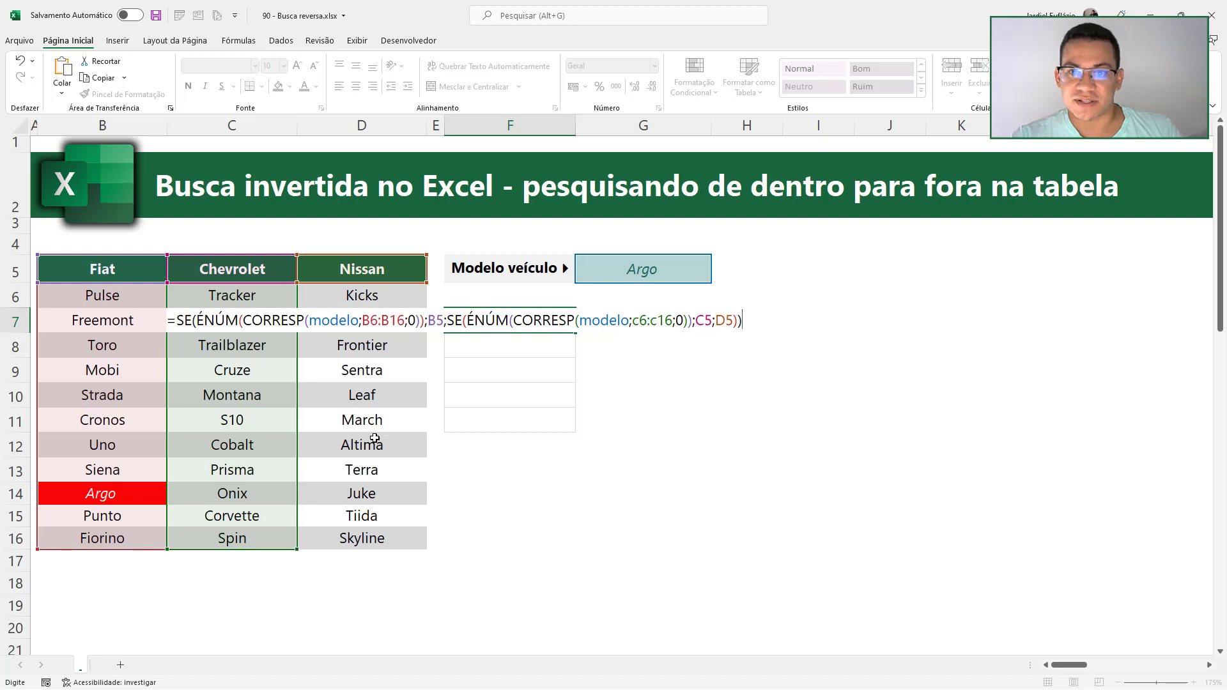
double_click(718, 319)
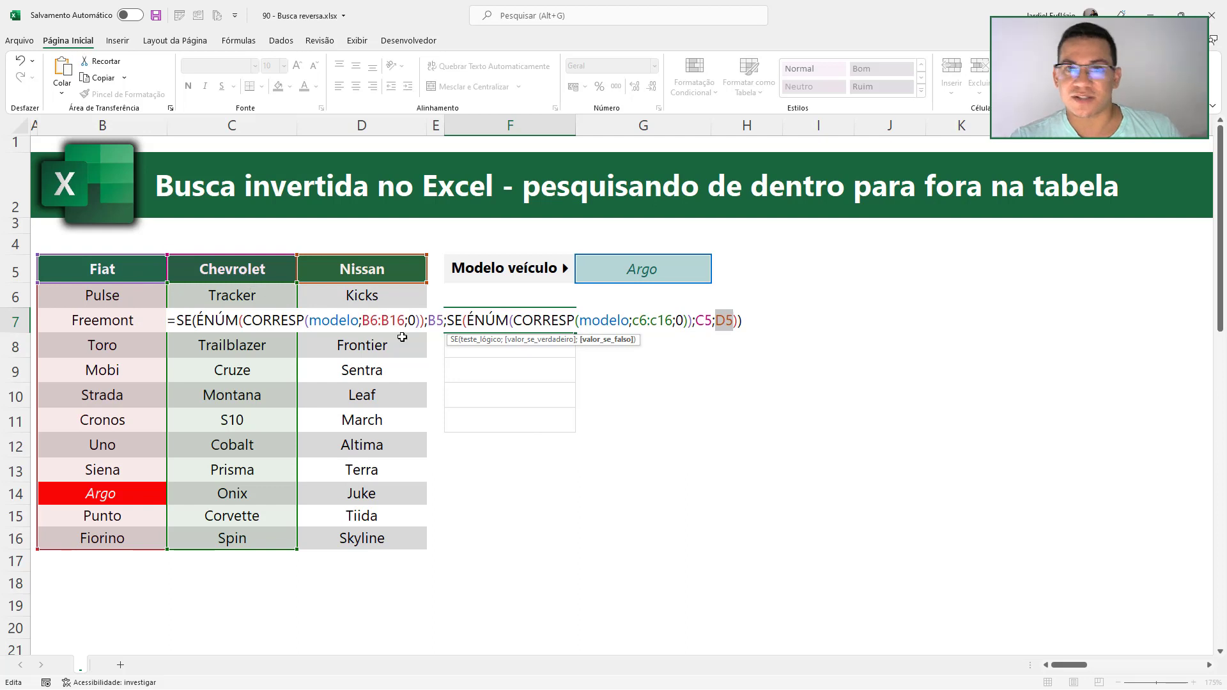
key(Return)
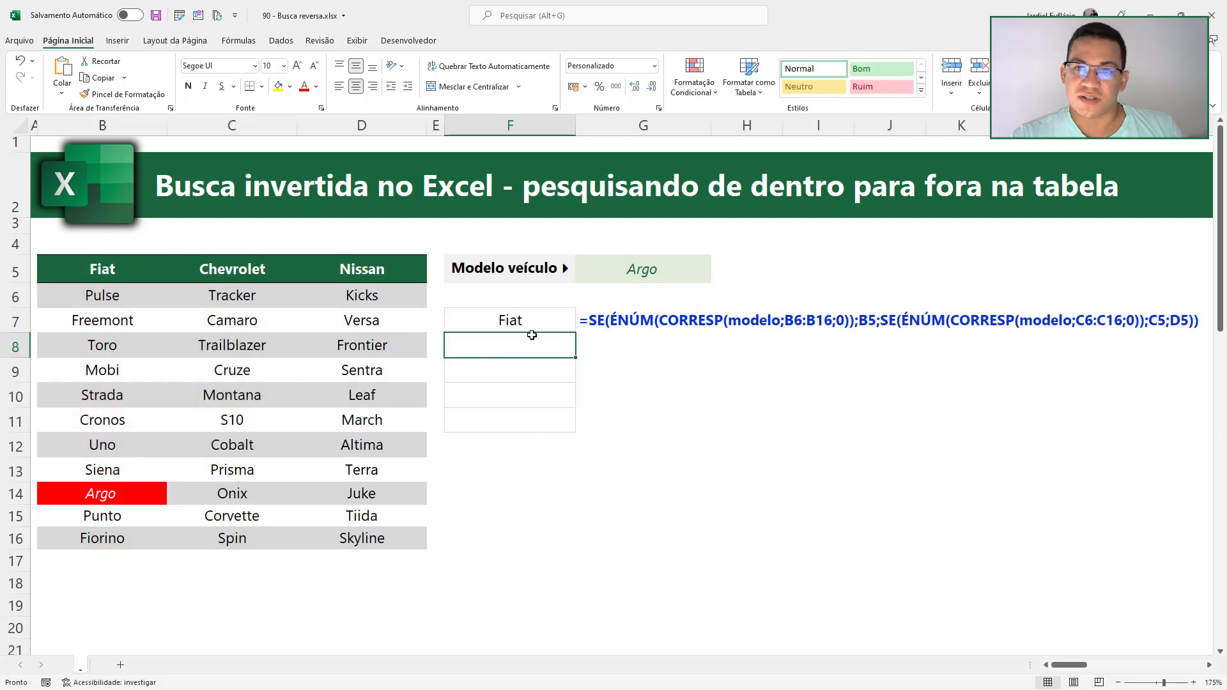
Set the model to Cruze and check that F7 shows Chevrolet.
click(540, 323)
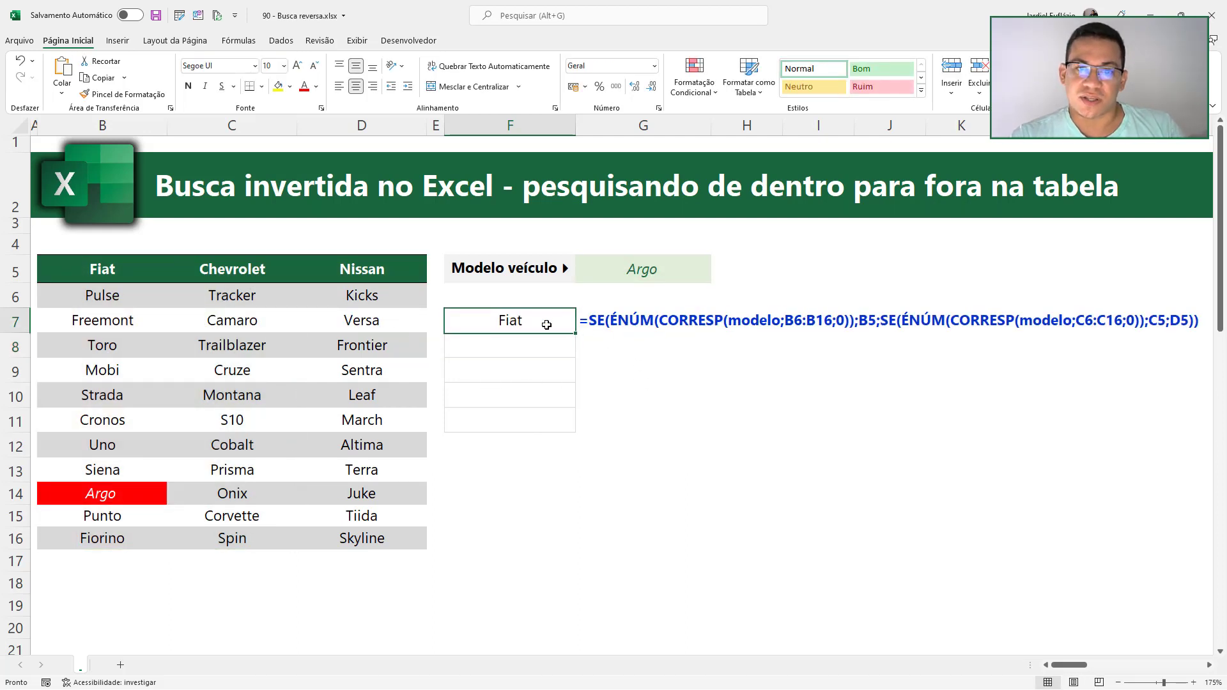
click(664, 271)
click(717, 276)
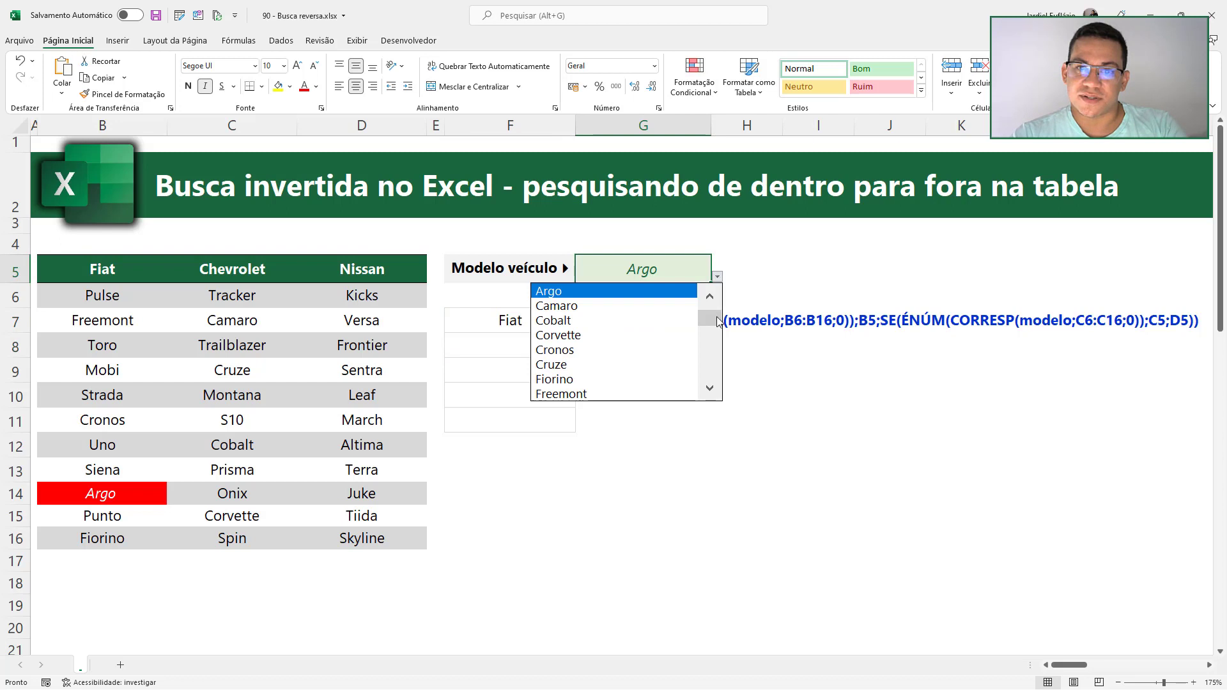
click(591, 365)
click(247, 367)
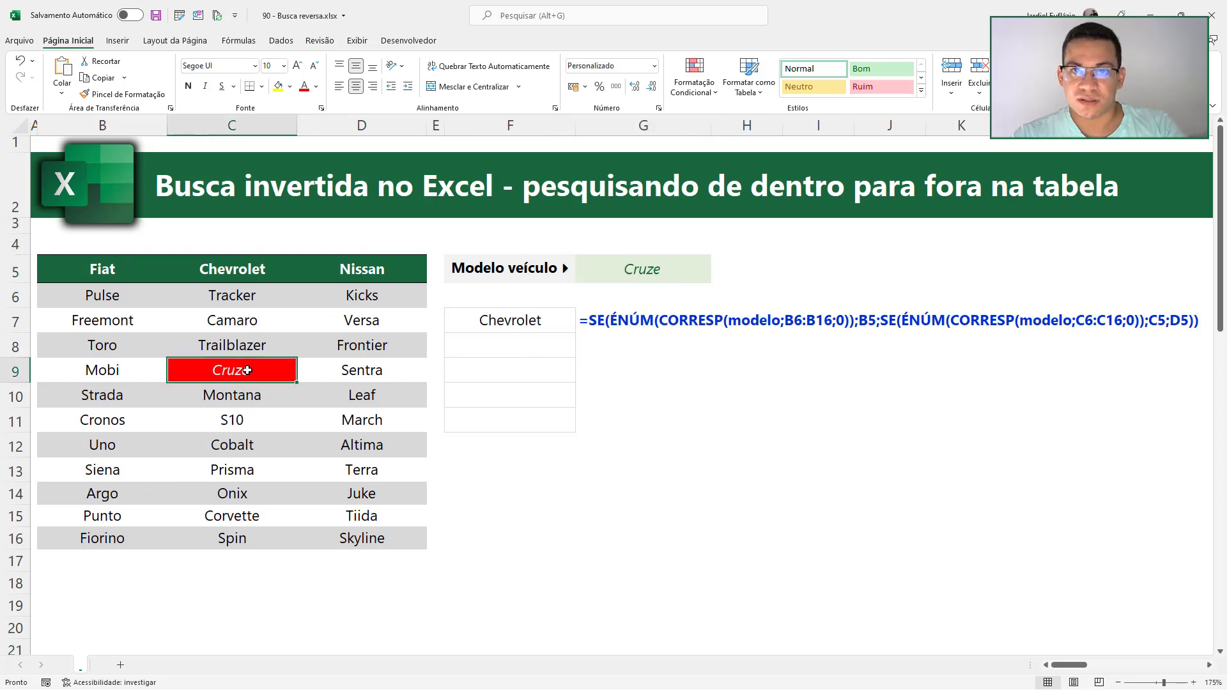
click(558, 324)
Switch the model to Versa, confirm Nissan in F7, and select the highlighted D7.
click(699, 274)
click(717, 276)
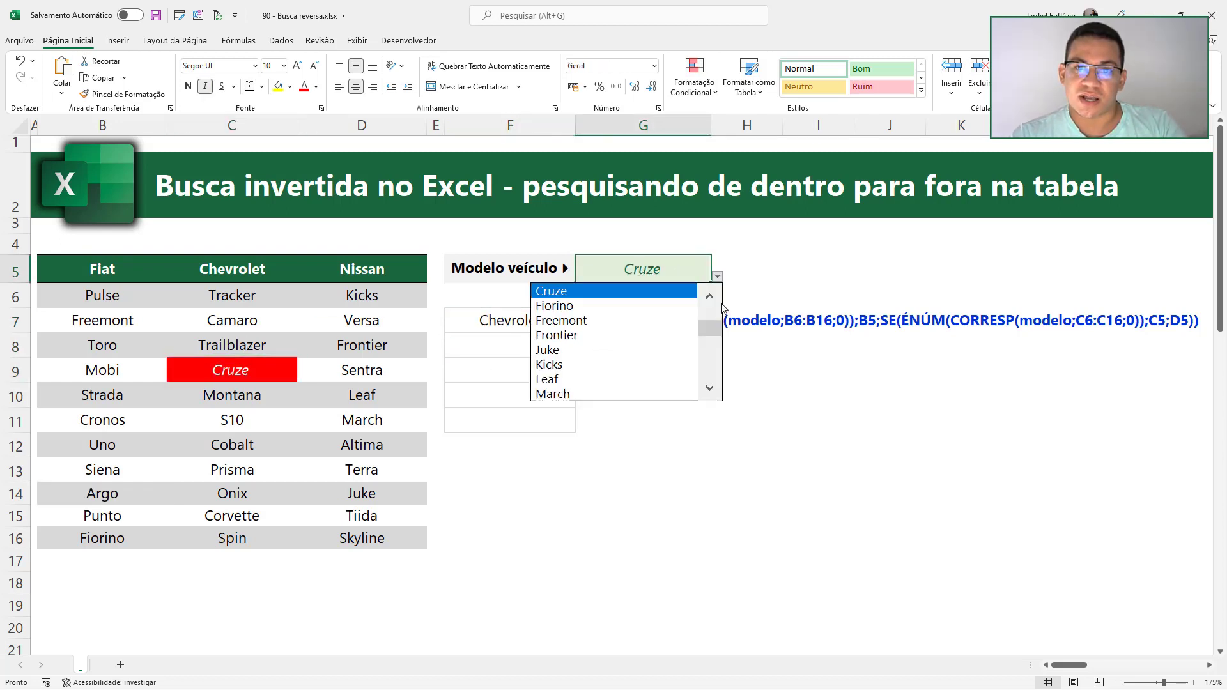
drag(709, 317, 704, 383)
click(601, 393)
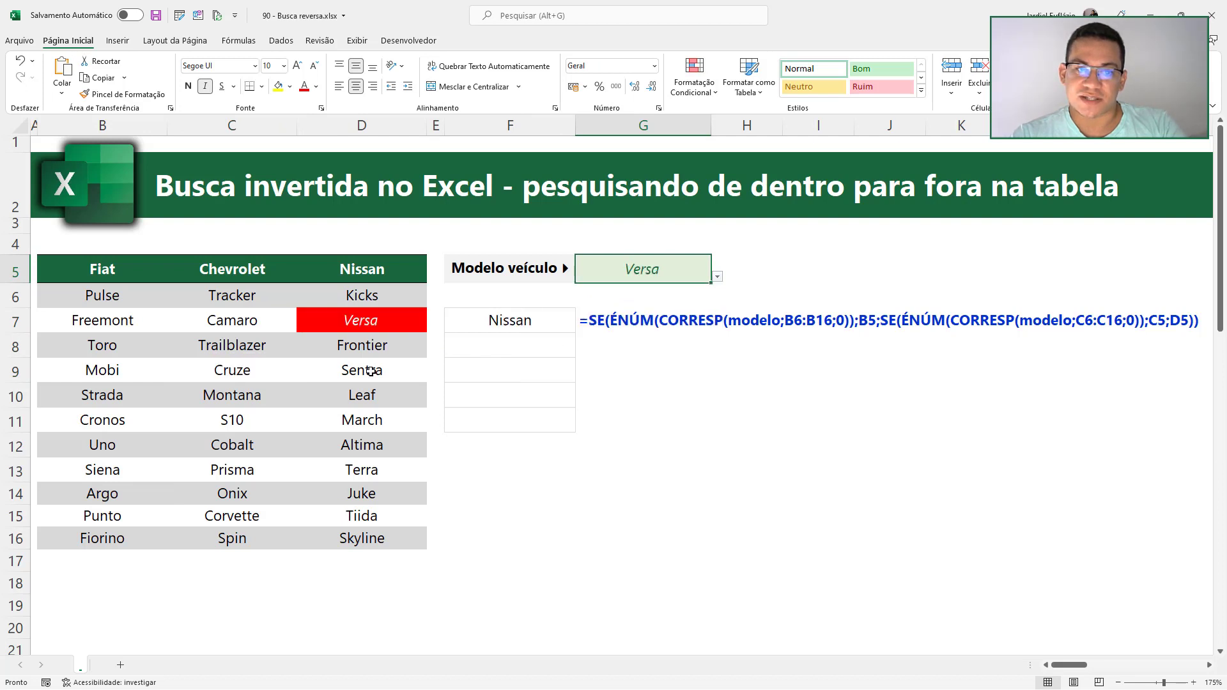
click(549, 321)
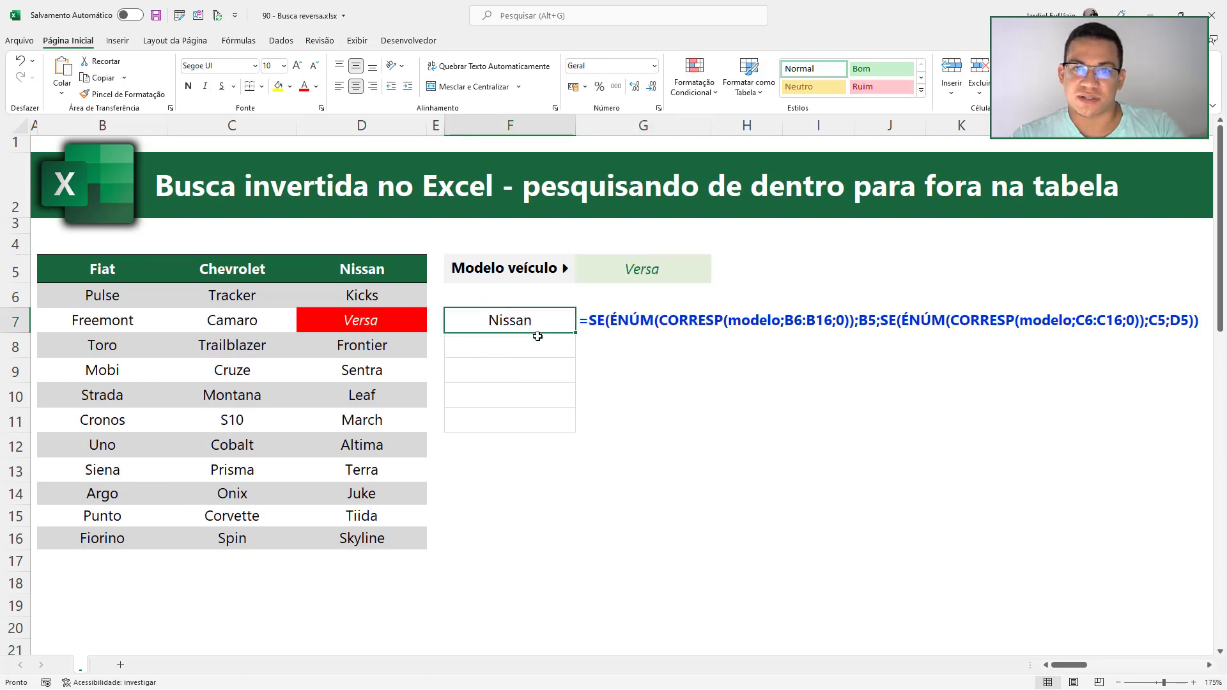
click(341, 332)
click(694, 77)
Edit the highlight rule to =OU(B5=$G$5;B5=$F$7), replacing $F$8, and confirm it.
click(741, 311)
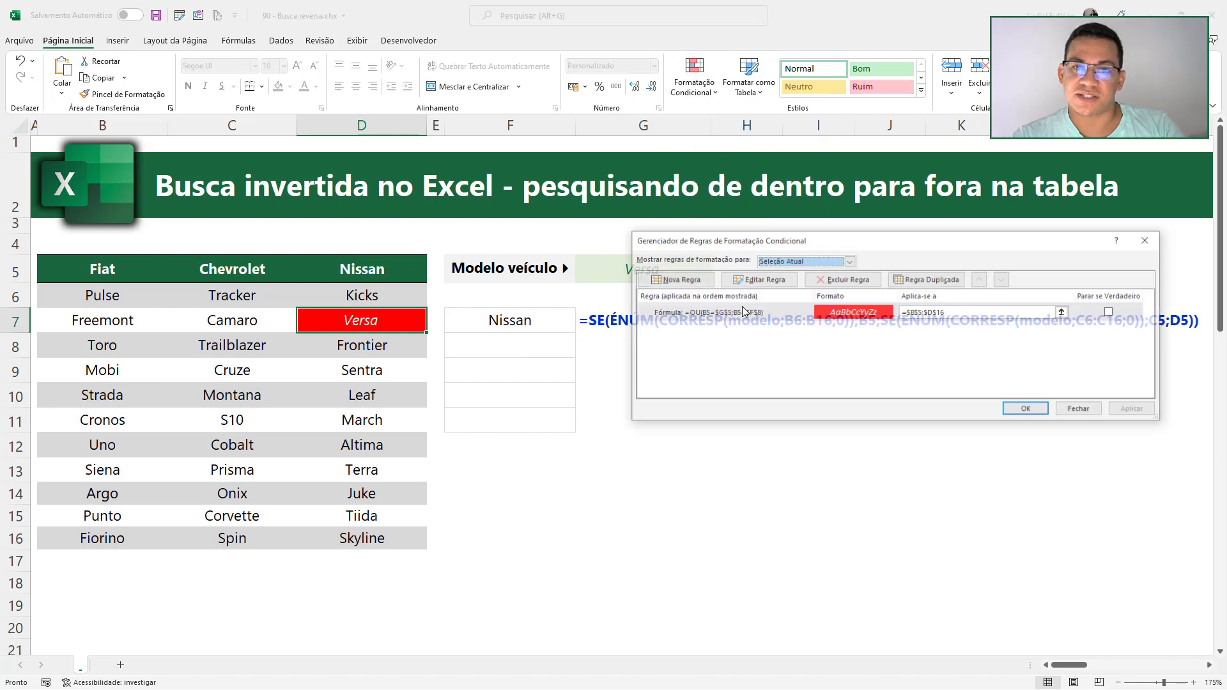
mouse_move(693, 243)
mouse_down()
mouse_move(659, 327)
mouse_move(731, 357)
mouse_up()
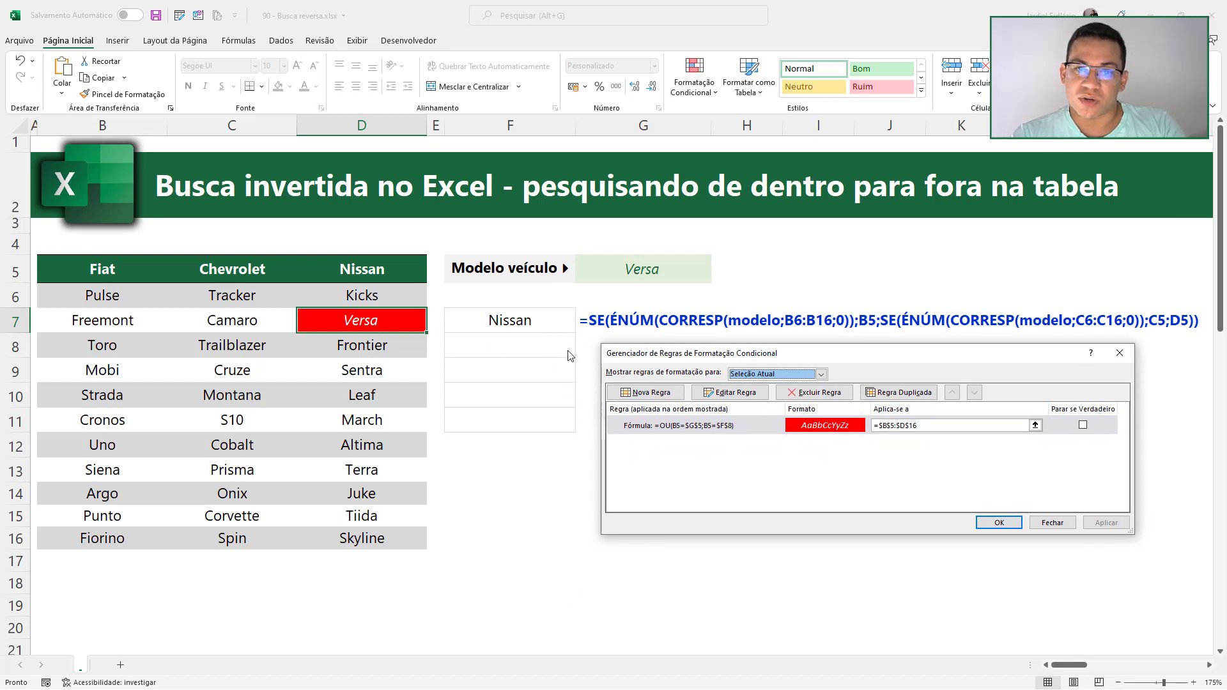
double_click(744, 427)
click(809, 474)
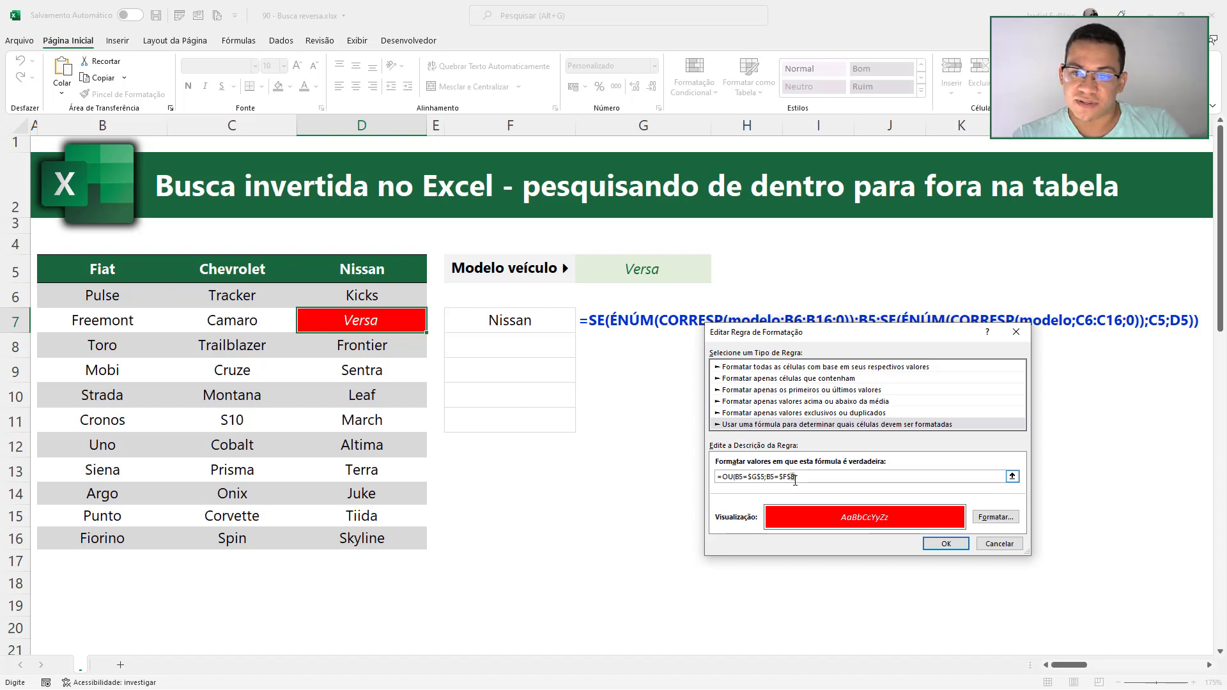
click(945, 543)
Apply the highlighting rules, then try March and Cruze as the G5 model.
click(999, 524)
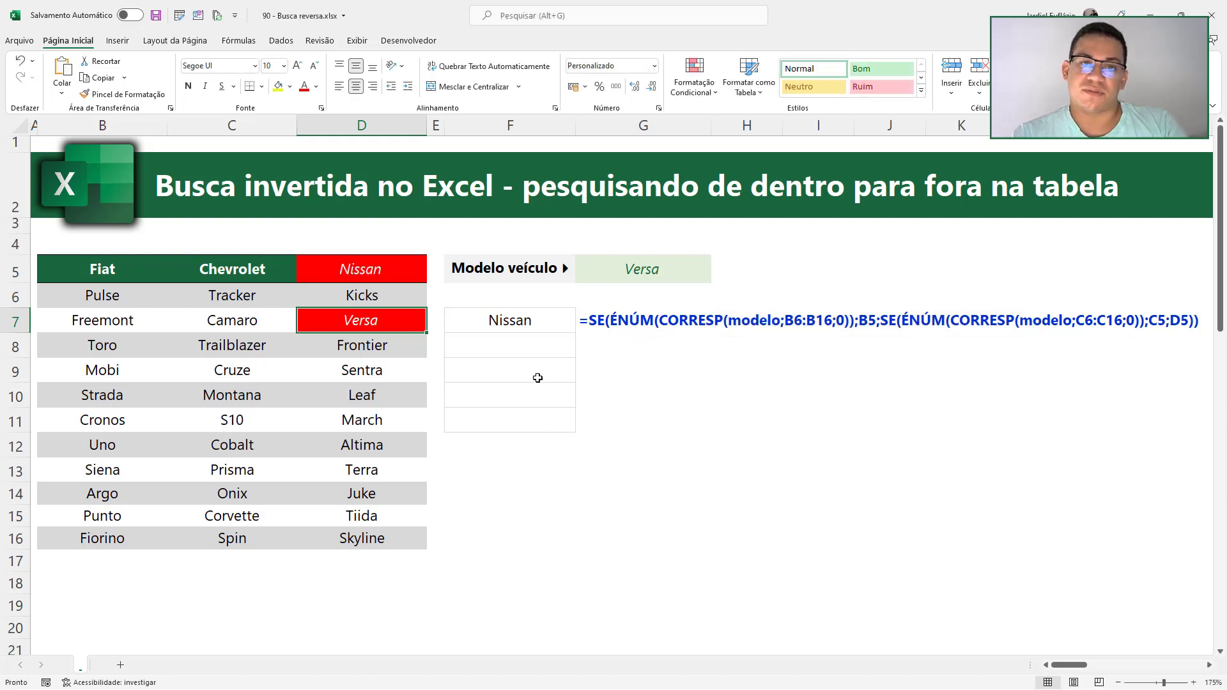
click(632, 275)
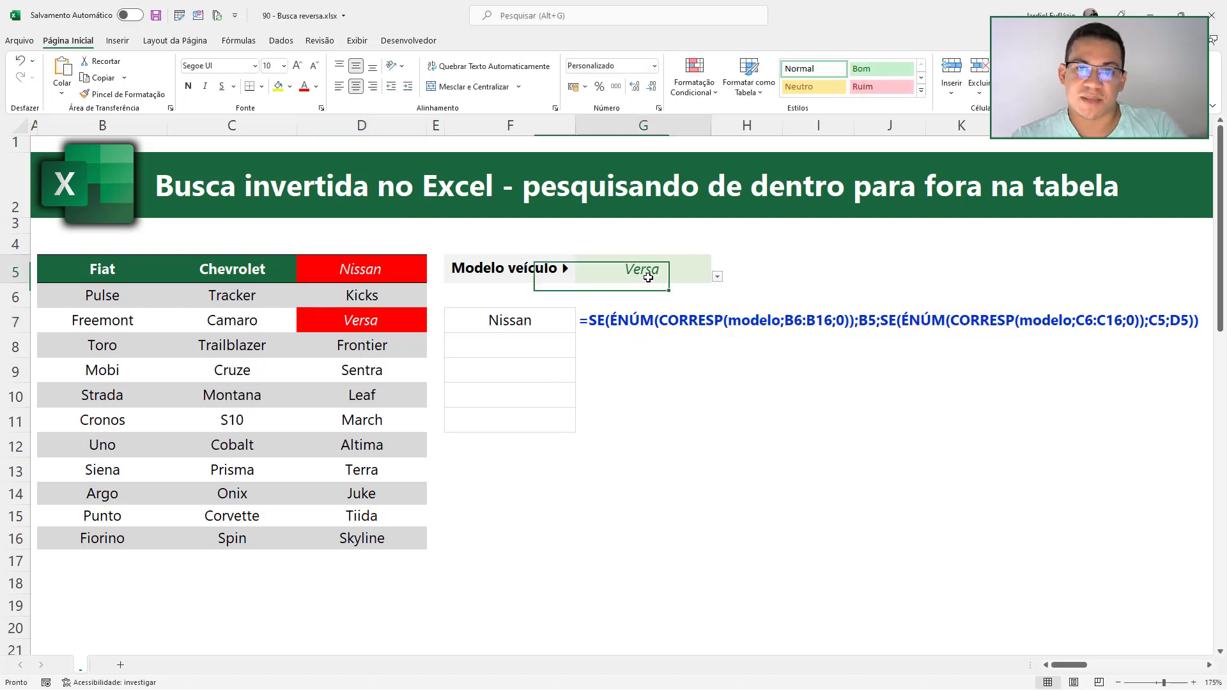
click(717, 276)
drag(715, 374, 714, 342)
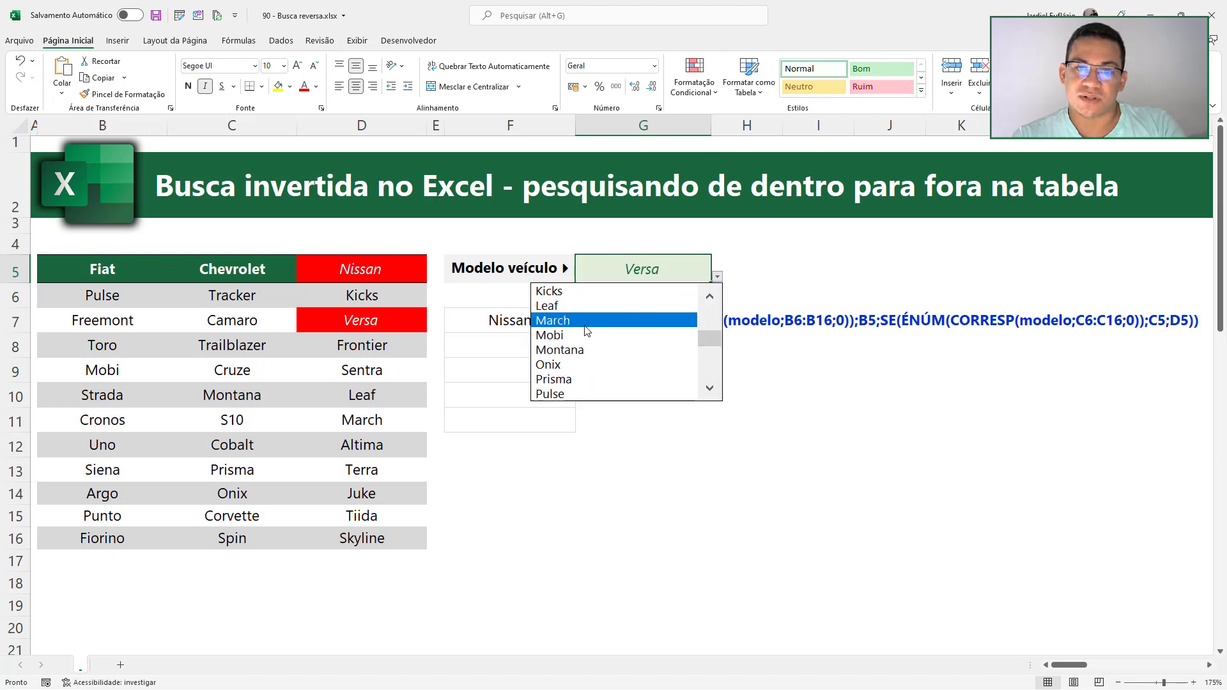
click(639, 319)
click(717, 276)
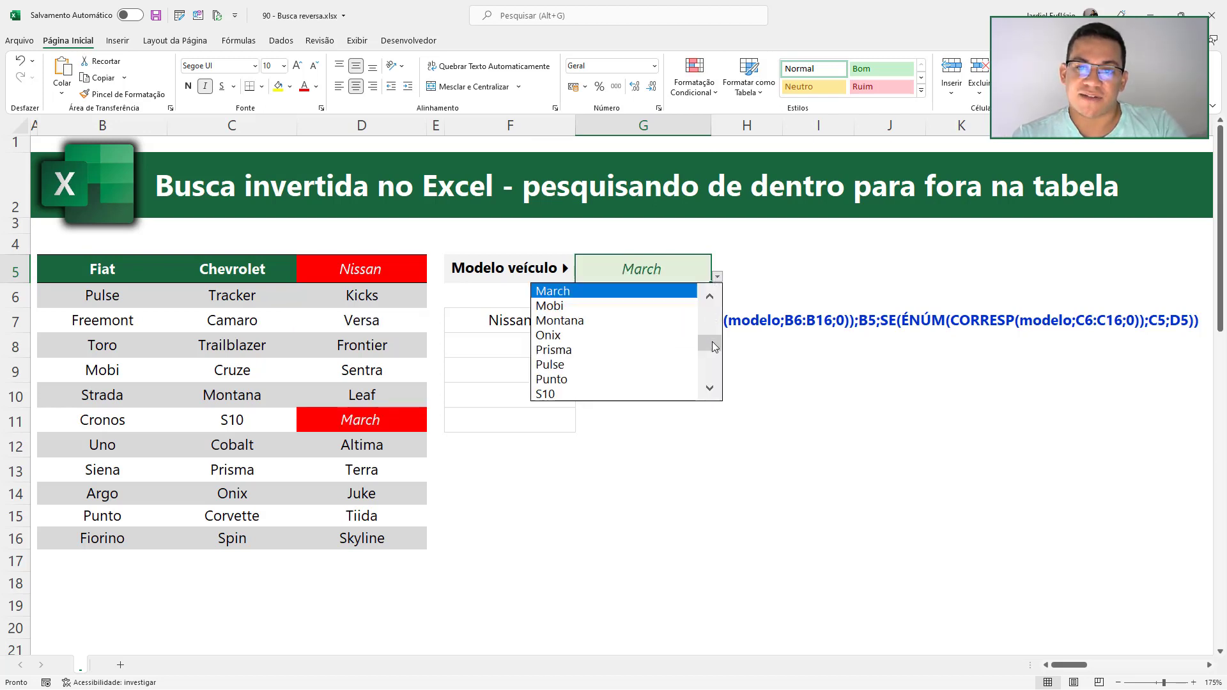
drag(715, 348, 715, 327)
click(579, 306)
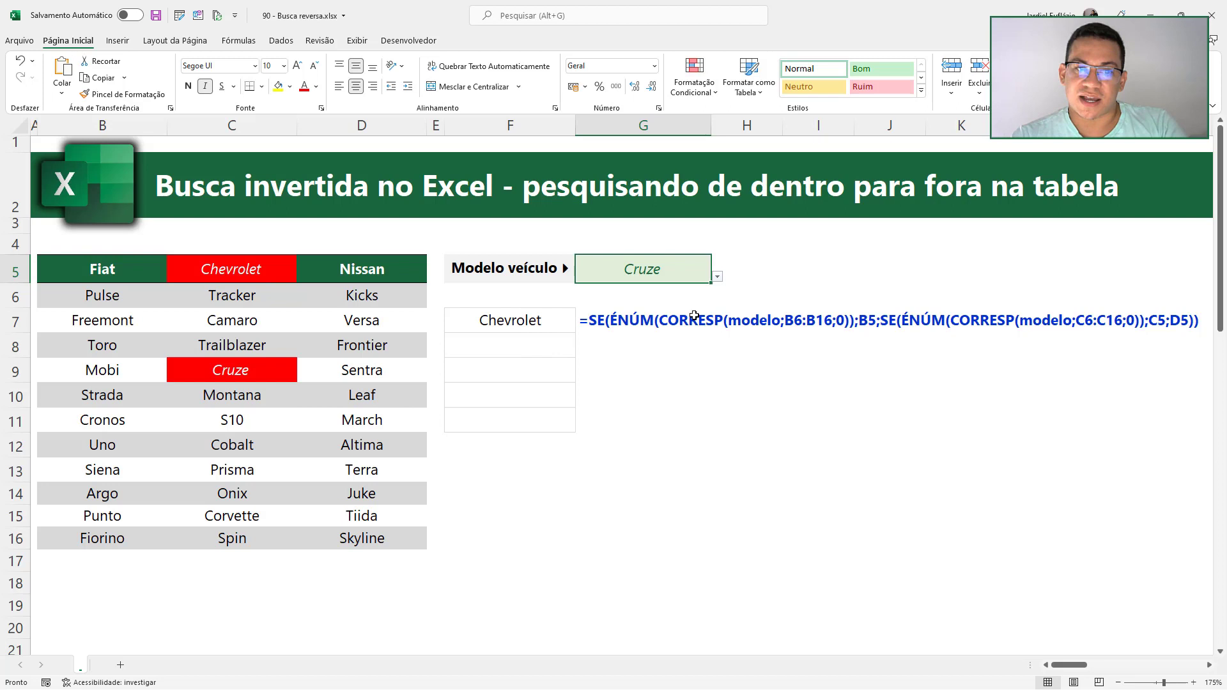
Choose Camaro, then Fiorino as the model so F7 returns Fiat.
click(716, 276)
drag(711, 331, 711, 295)
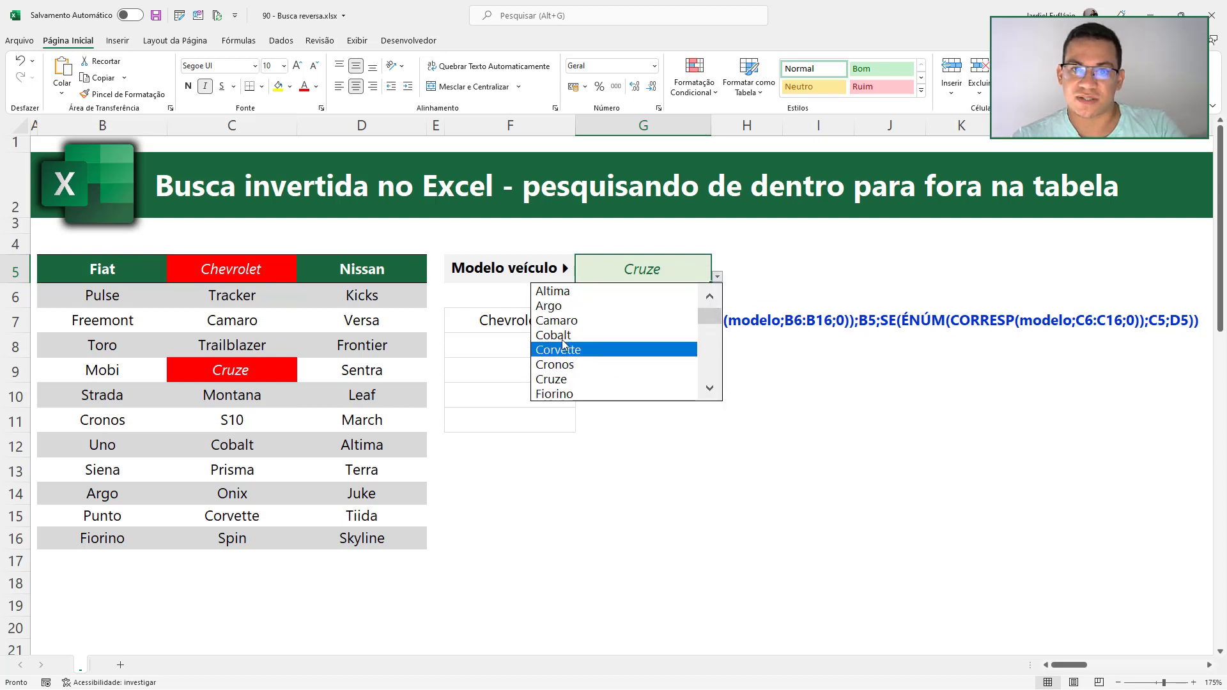
click(648, 322)
click(717, 276)
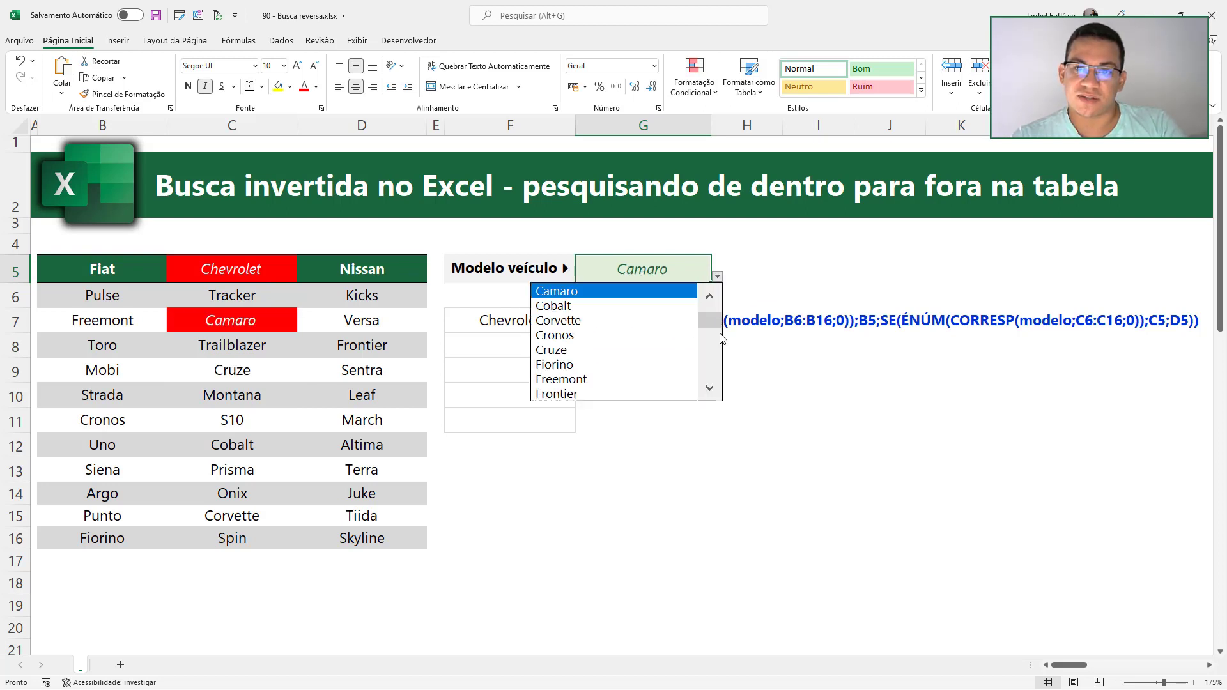
drag(710, 331, 715, 320)
click(595, 364)
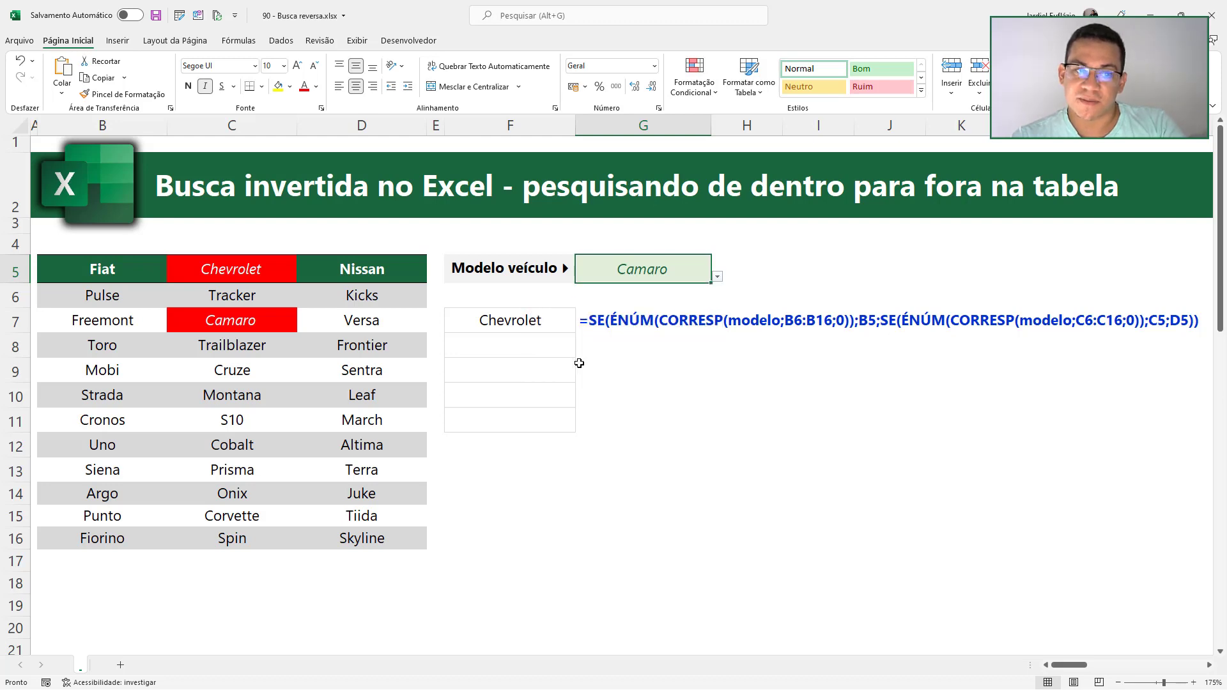
click(531, 345)
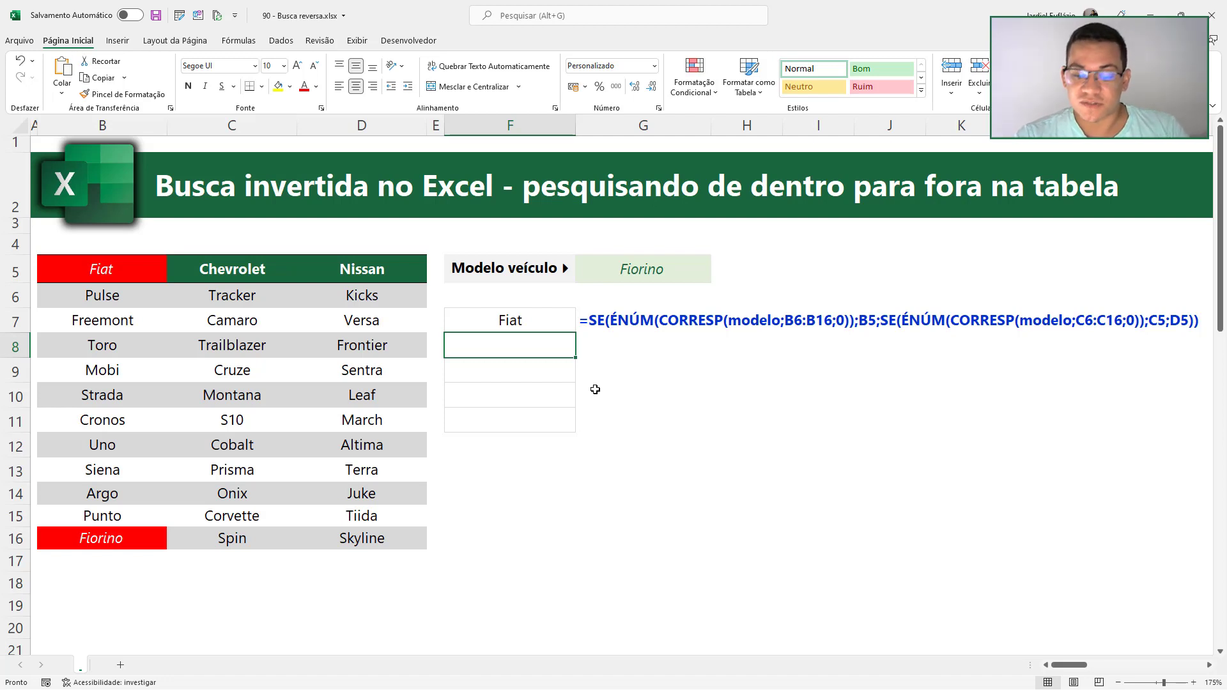
Enter =B6:D16=modelo in F8 to spill a FALSO/VERDADEIRO grid.
text(=)
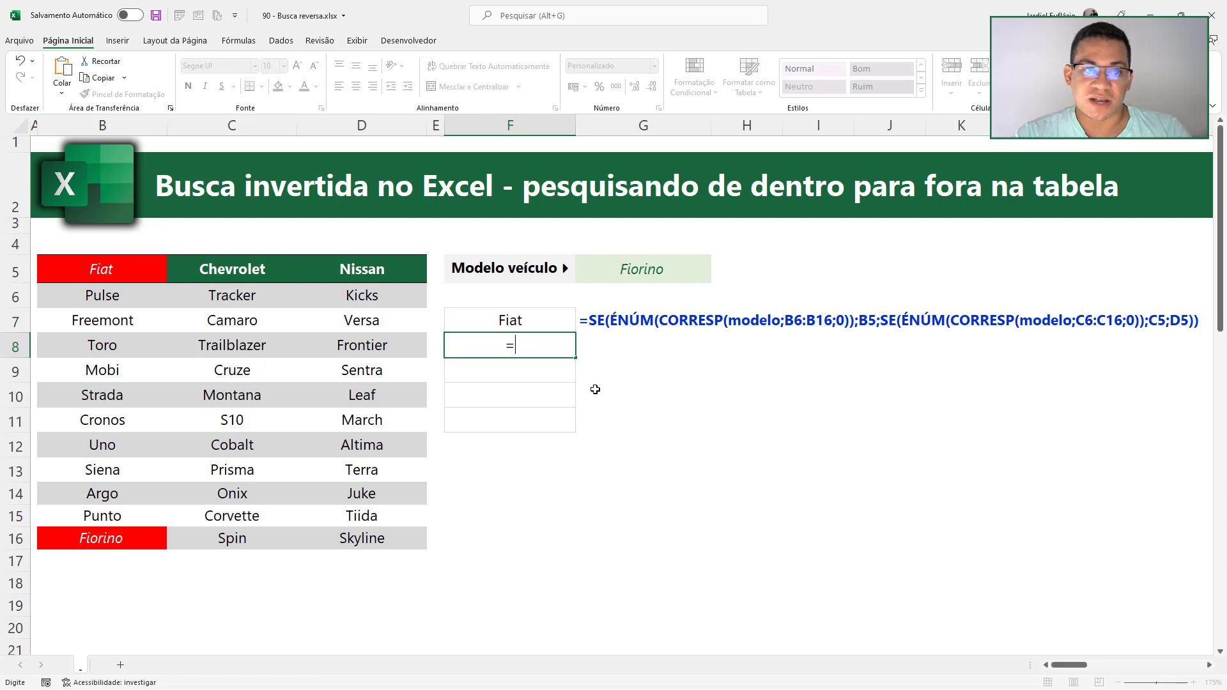
drag(117, 293, 352, 535)
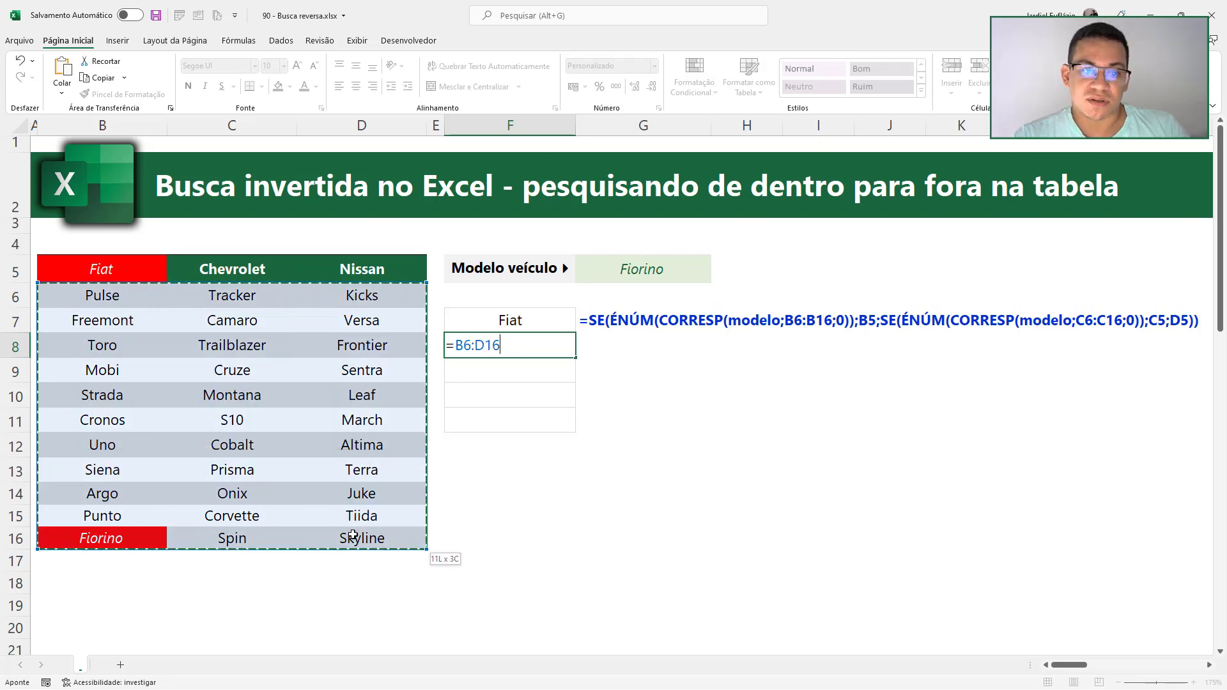
text(=)
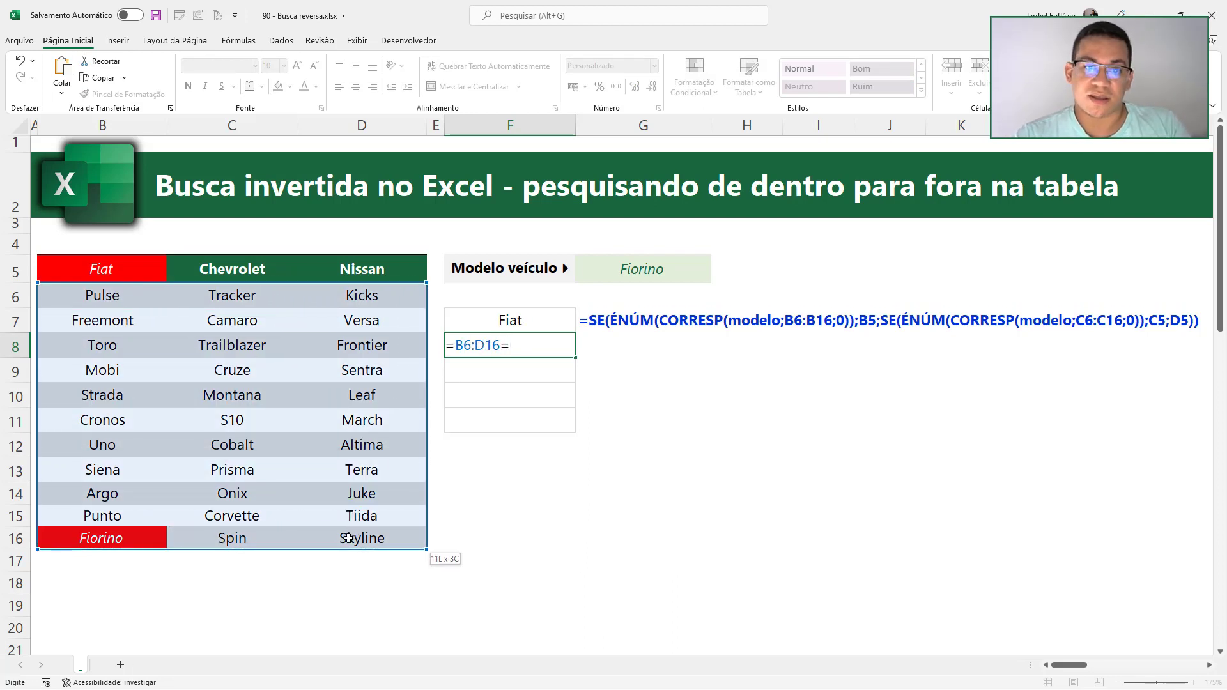
click(627, 271)
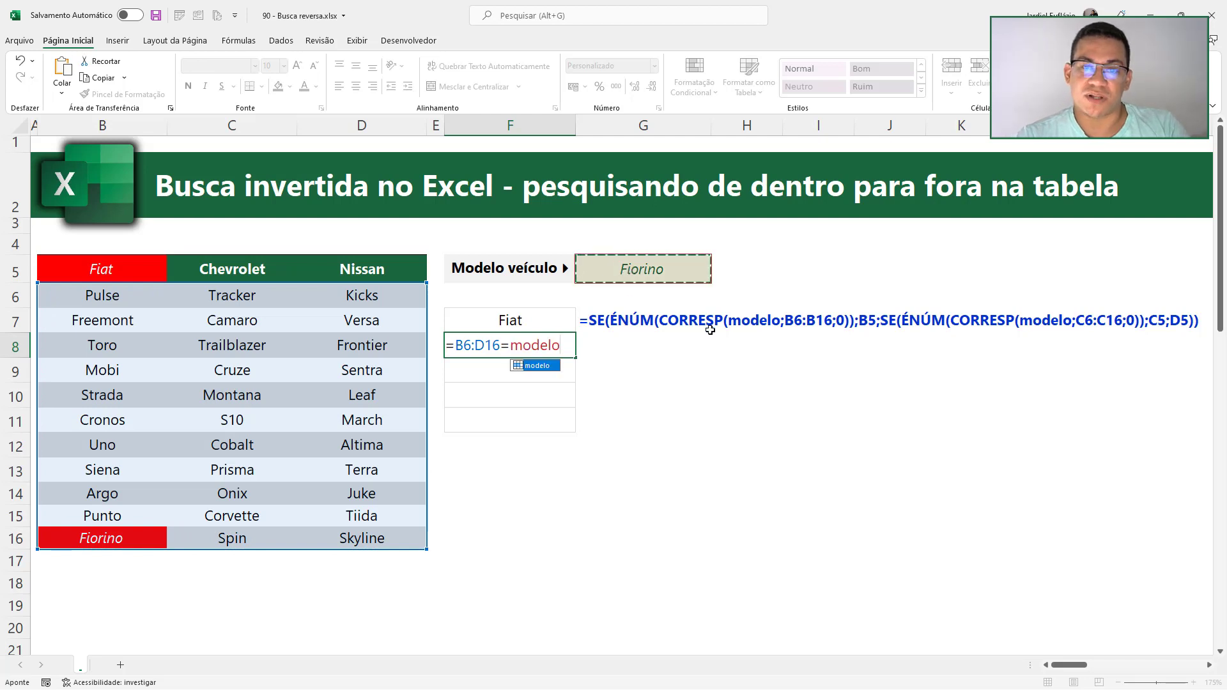
key(Return)
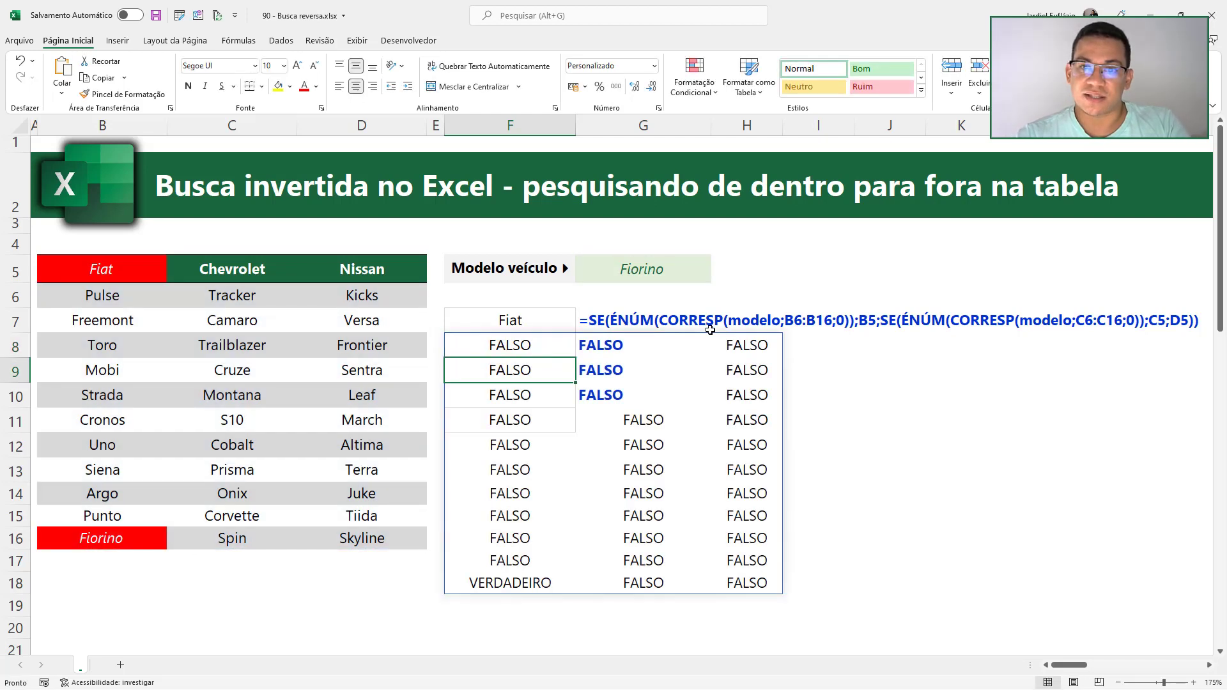
Point out the FALSO results in F8:H17 and VERDADEIRO in F18 matching Fiorino in B16.
click(641, 423)
click(123, 94)
drag(600, 391, 604, 345)
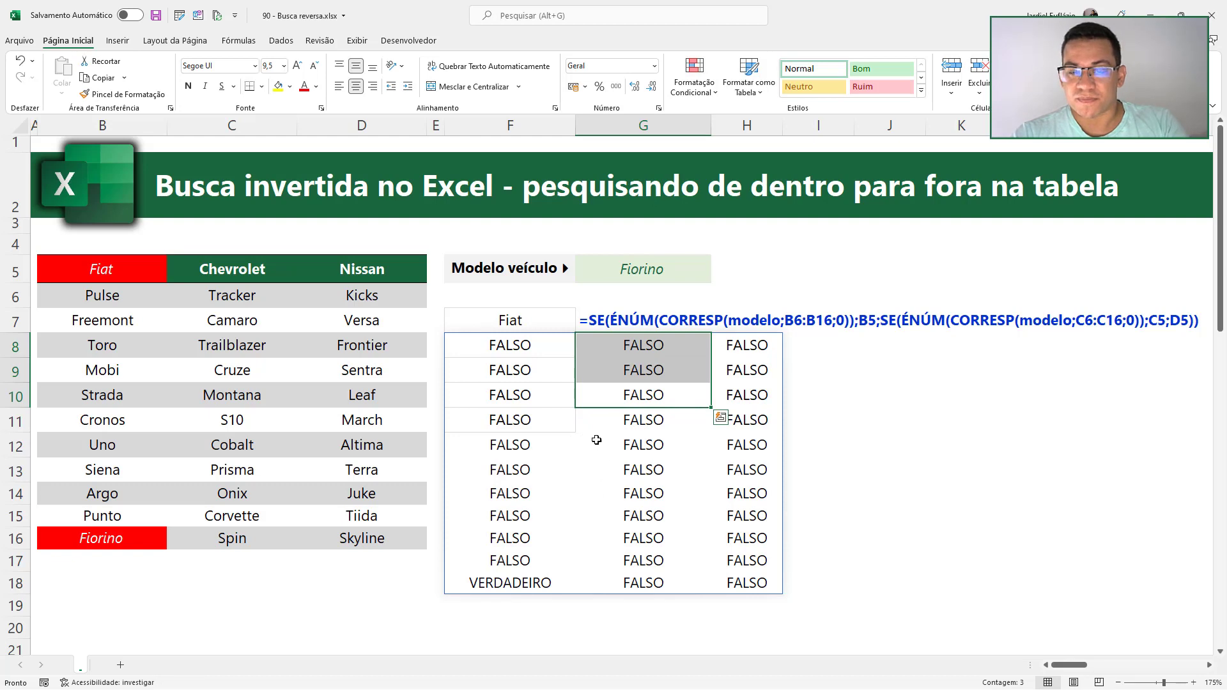
click(531, 586)
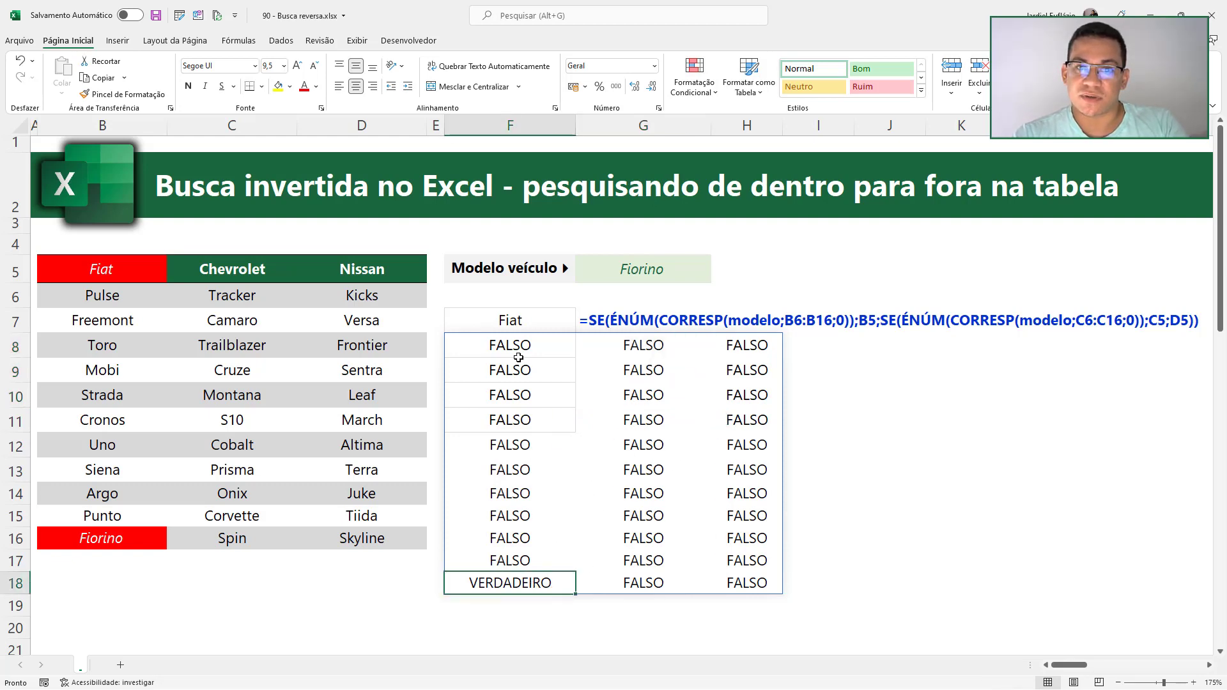
drag(518, 358, 747, 560)
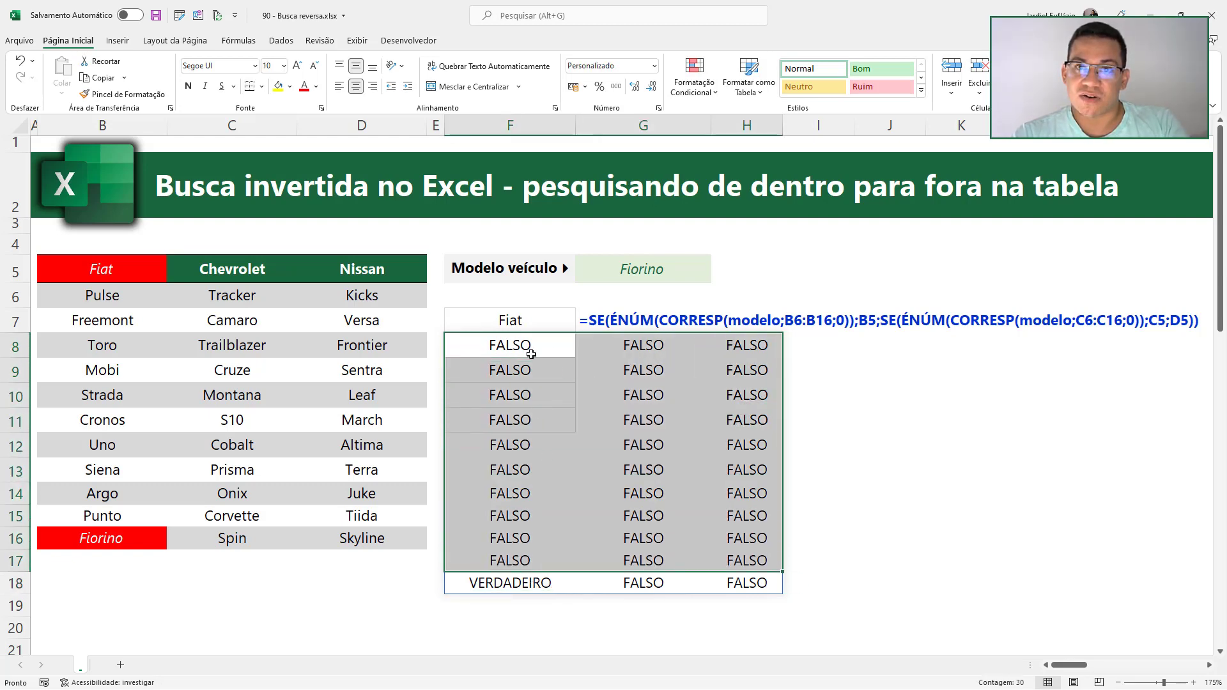
click(544, 582)
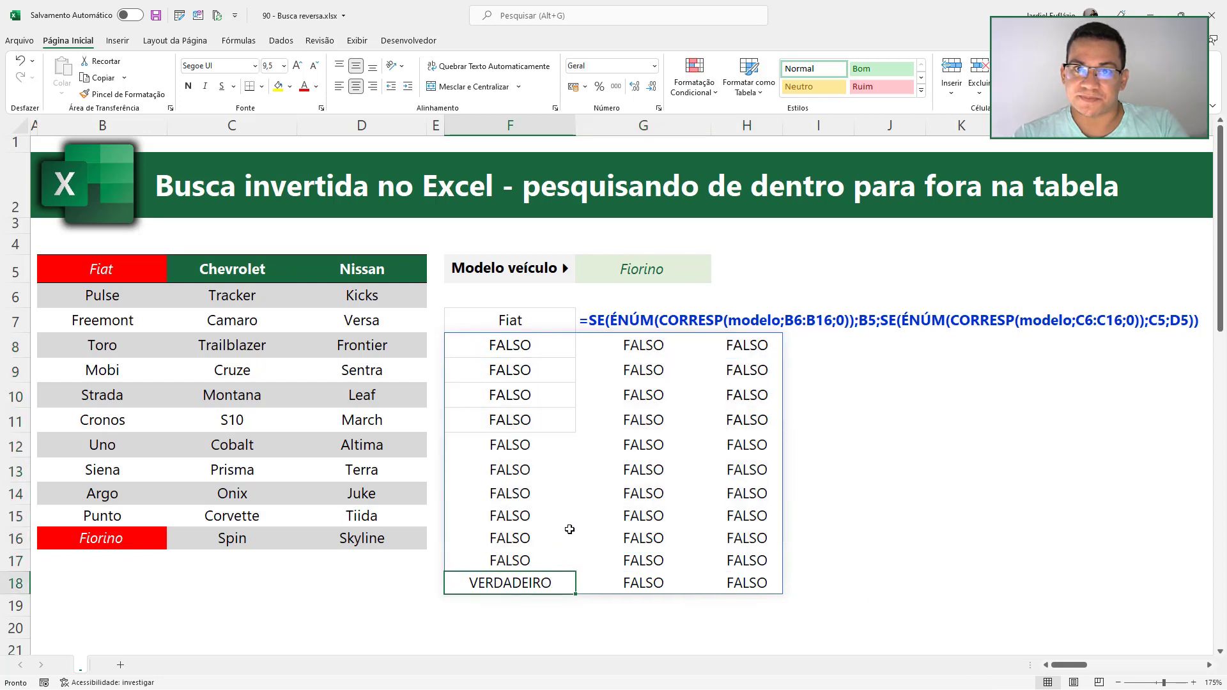
click(119, 539)
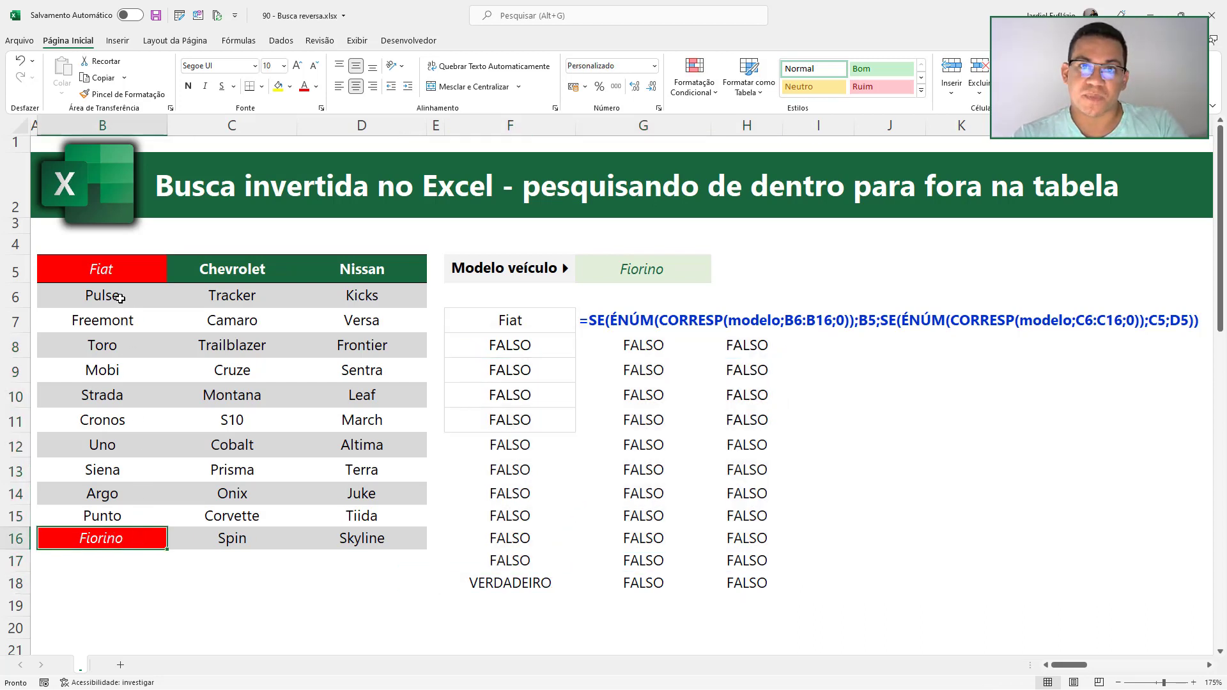
drag(123, 298, 126, 538)
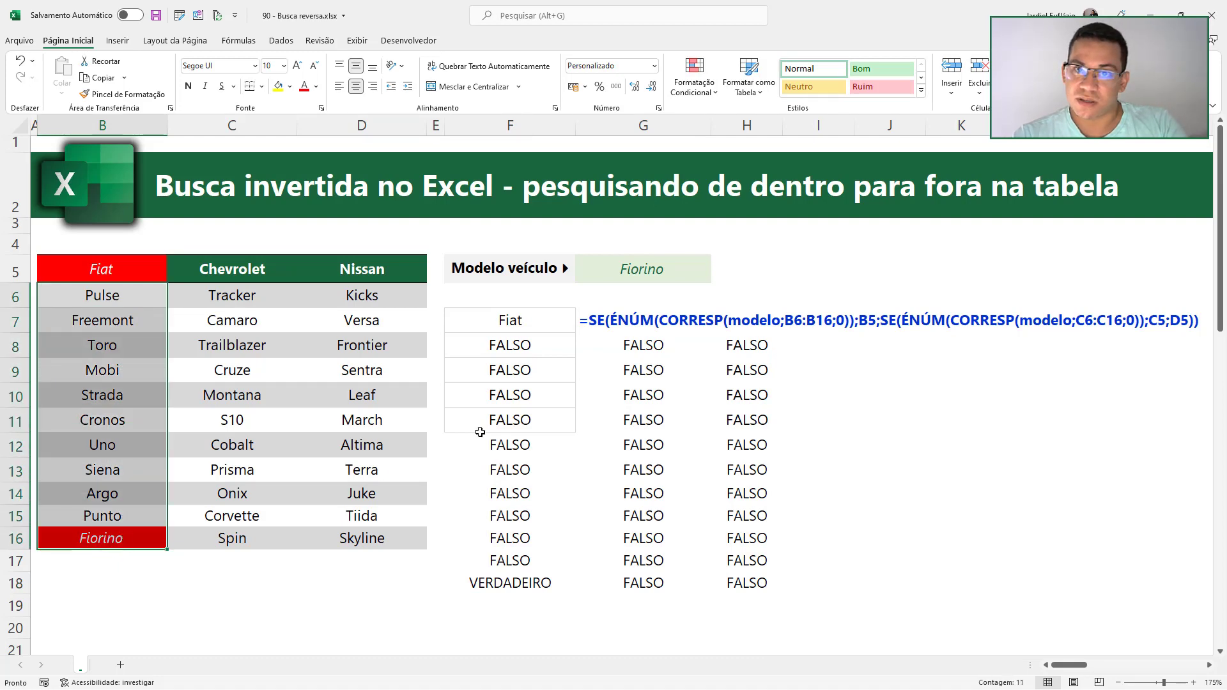
Switch the G5 model to Kicks.
click(677, 273)
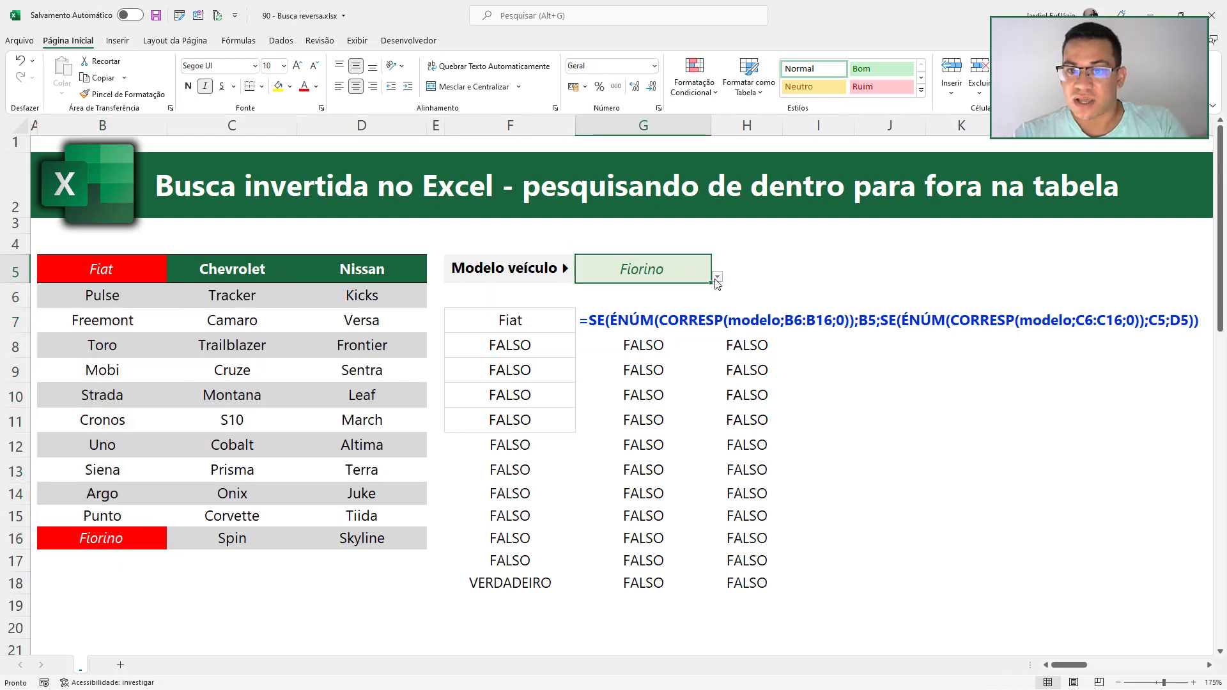
click(717, 276)
scroll(700, 341, down, 1)
scroll(714, 324, up, 3)
drag(713, 324, 711, 329)
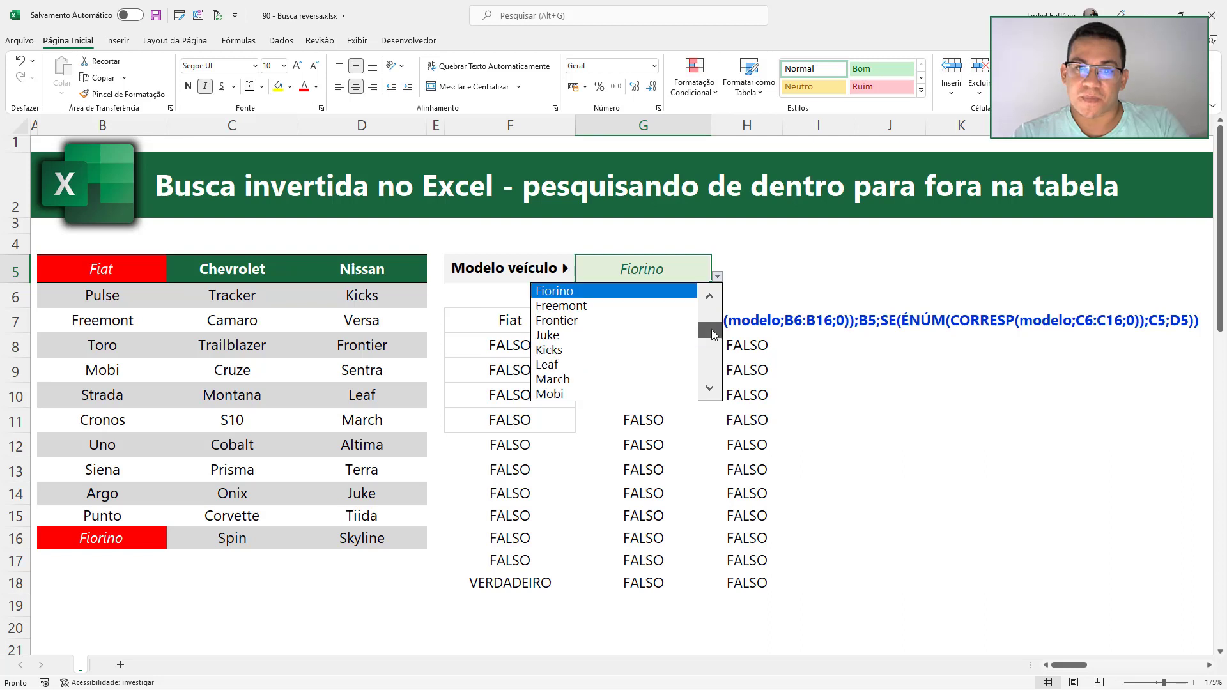
click(565, 351)
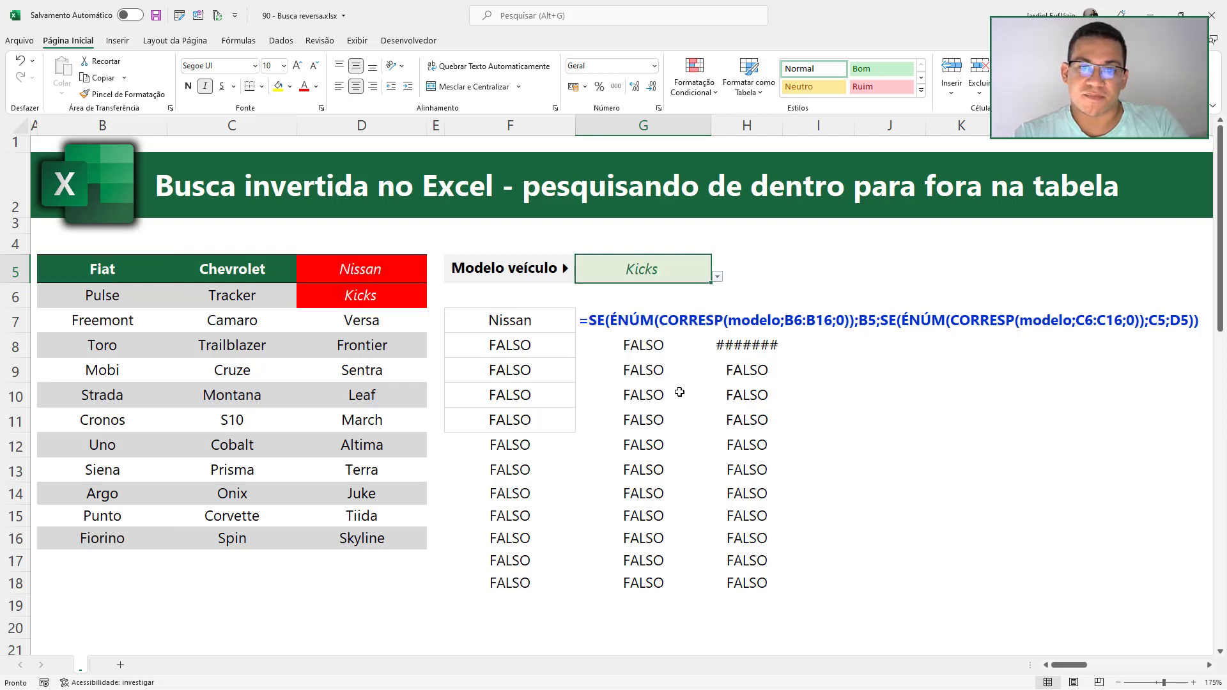
Widen column H so H8 shows VERDADEIRO, with columns F and G all FALSO.
drag(749, 339, 510, 583)
drag(783, 125, 829, 125)
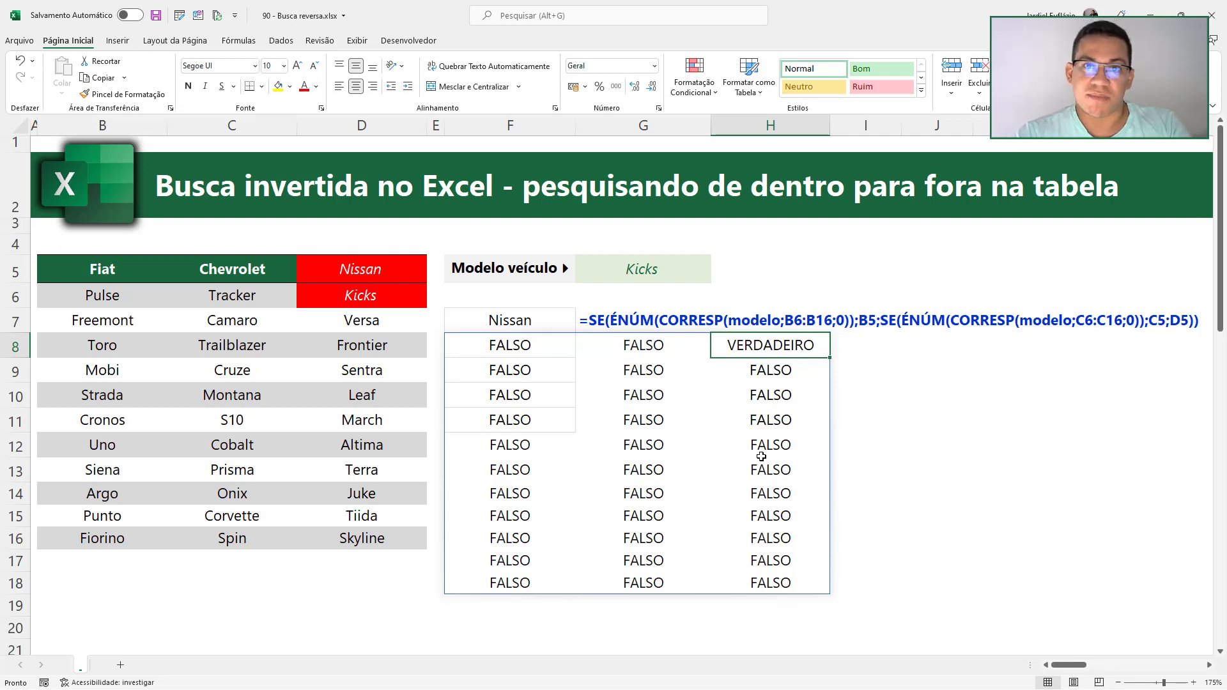
drag(509, 349, 626, 582)
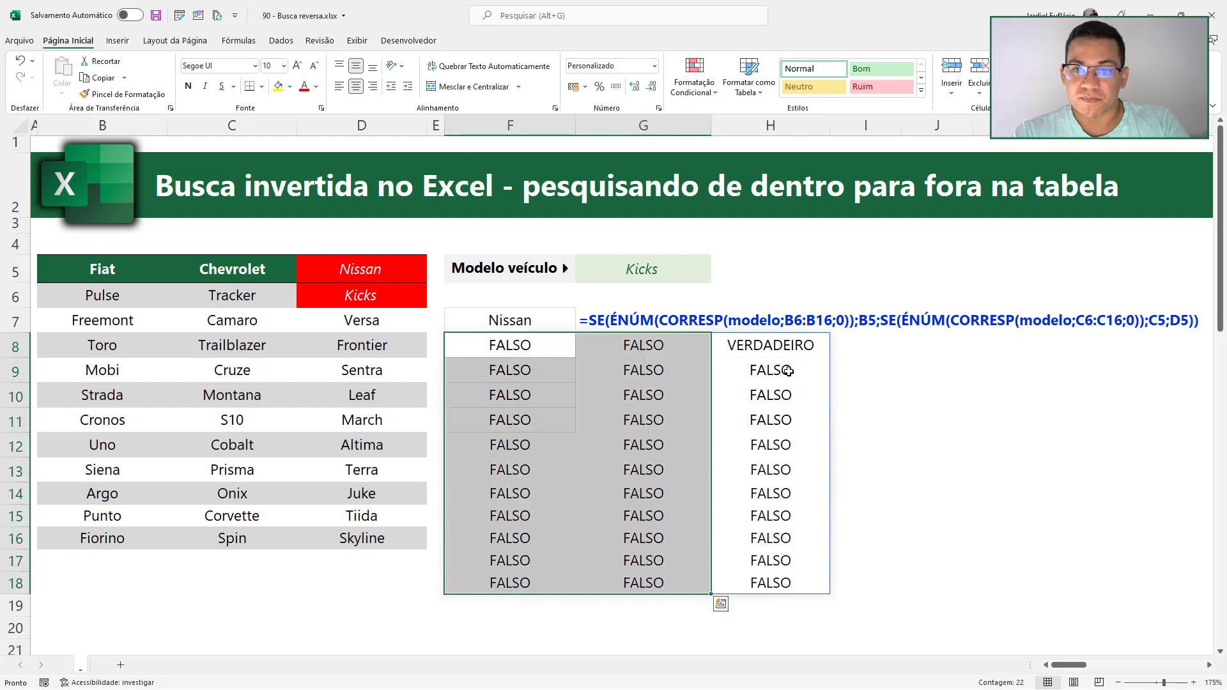
click(758, 354)
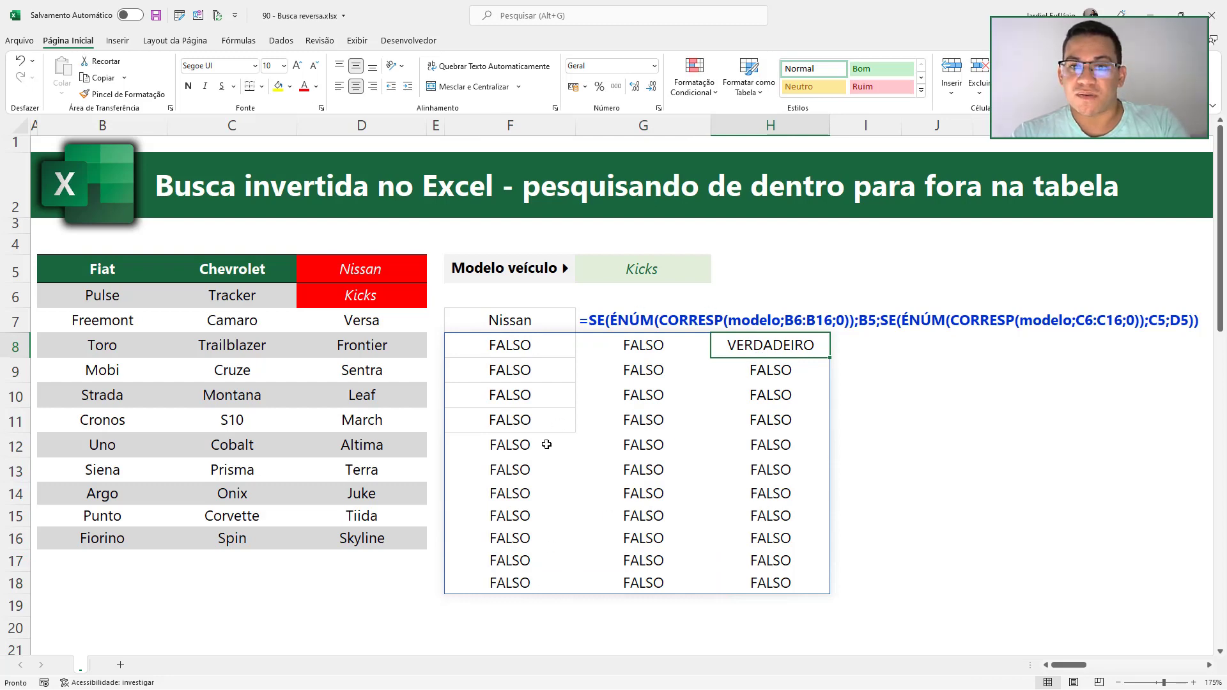
Rewrite F8 as =SE(B6:D16=modelo;B5:D5;"") to return brand headers for matches.
double_click(491, 351)
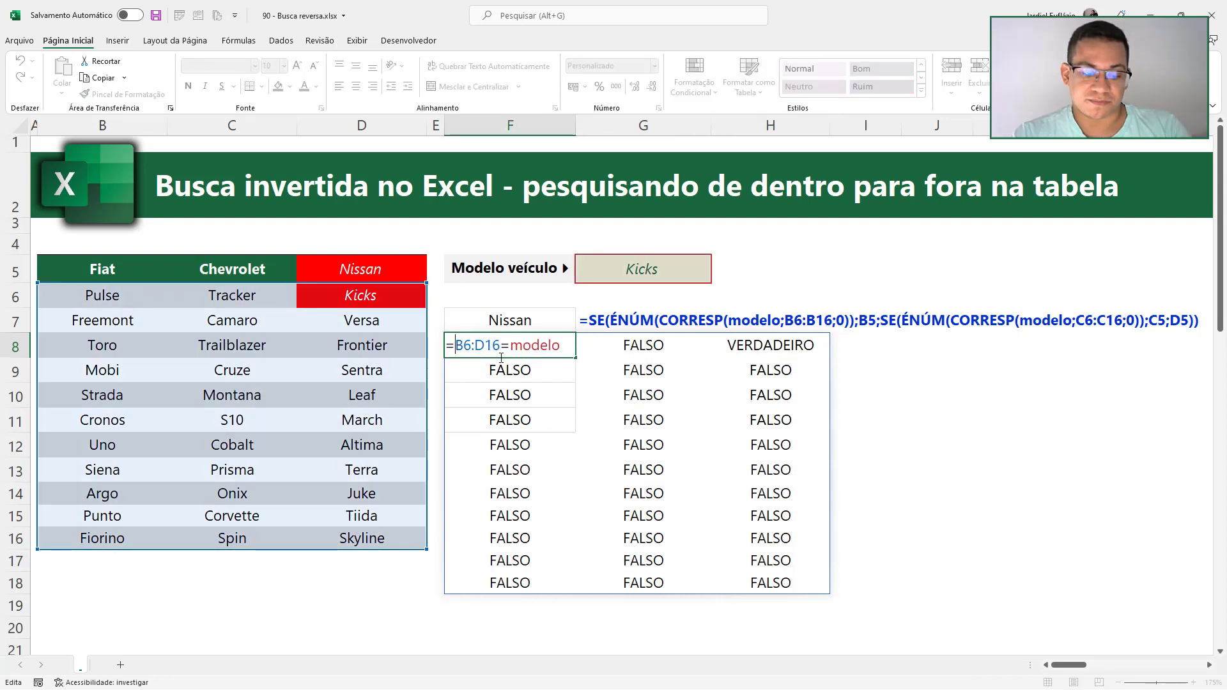
text(SE()
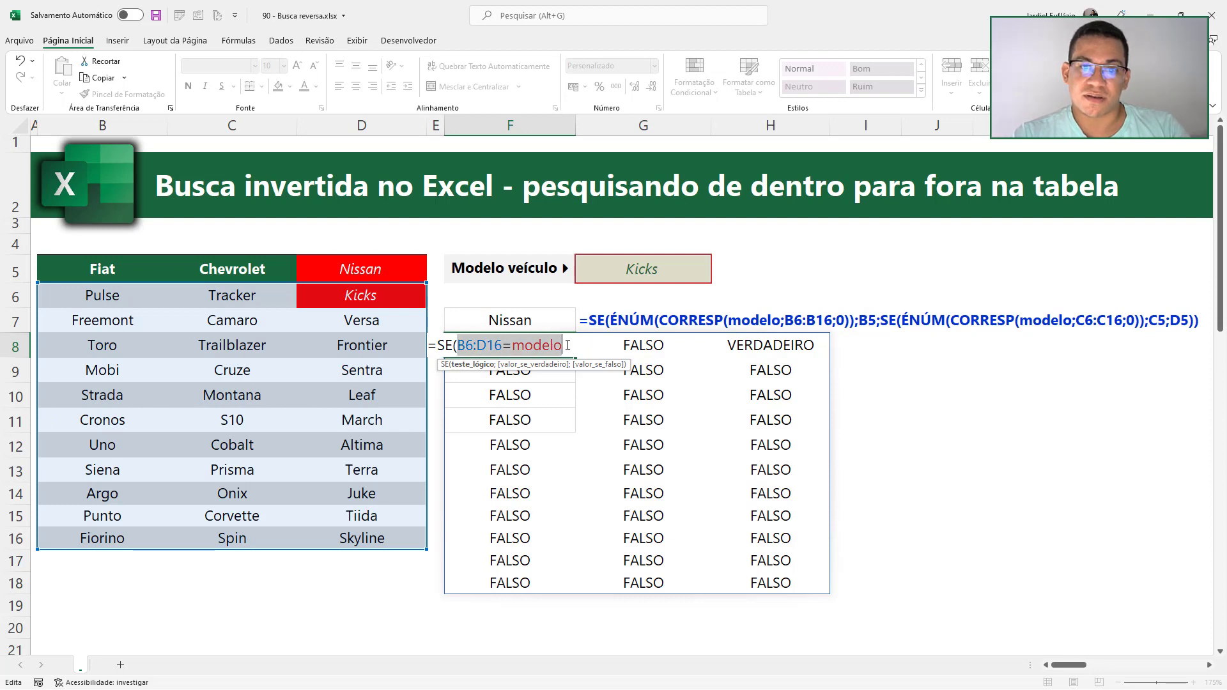
click(567, 346)
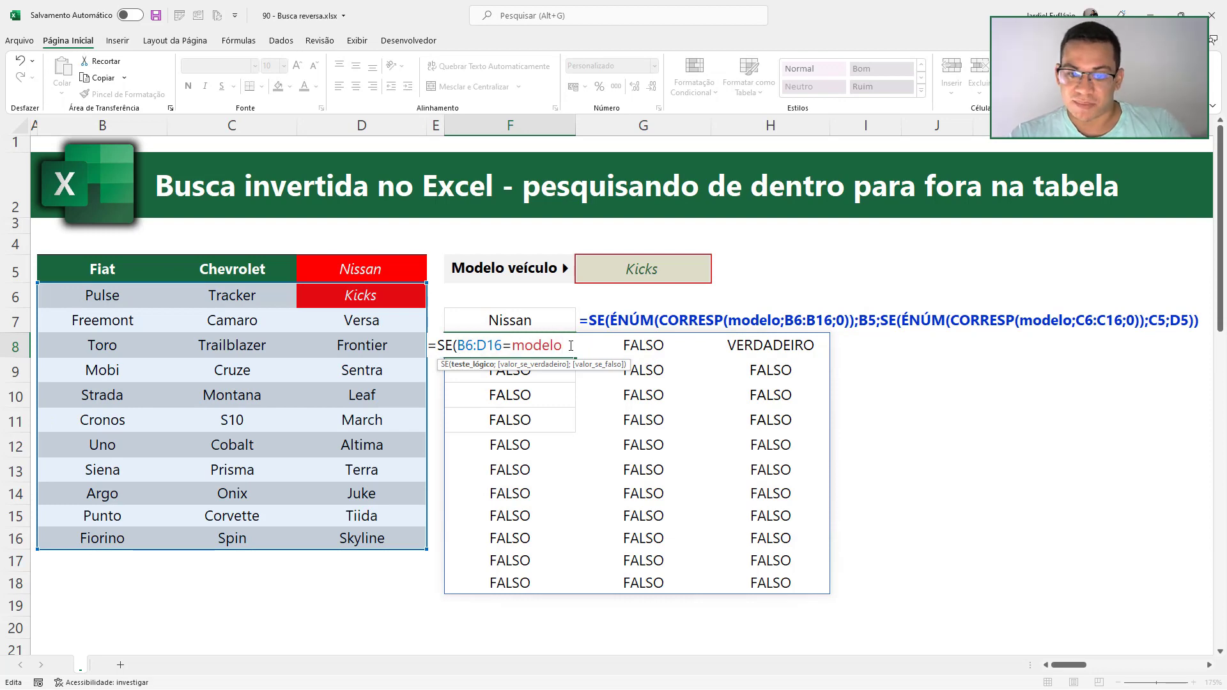
text(;)
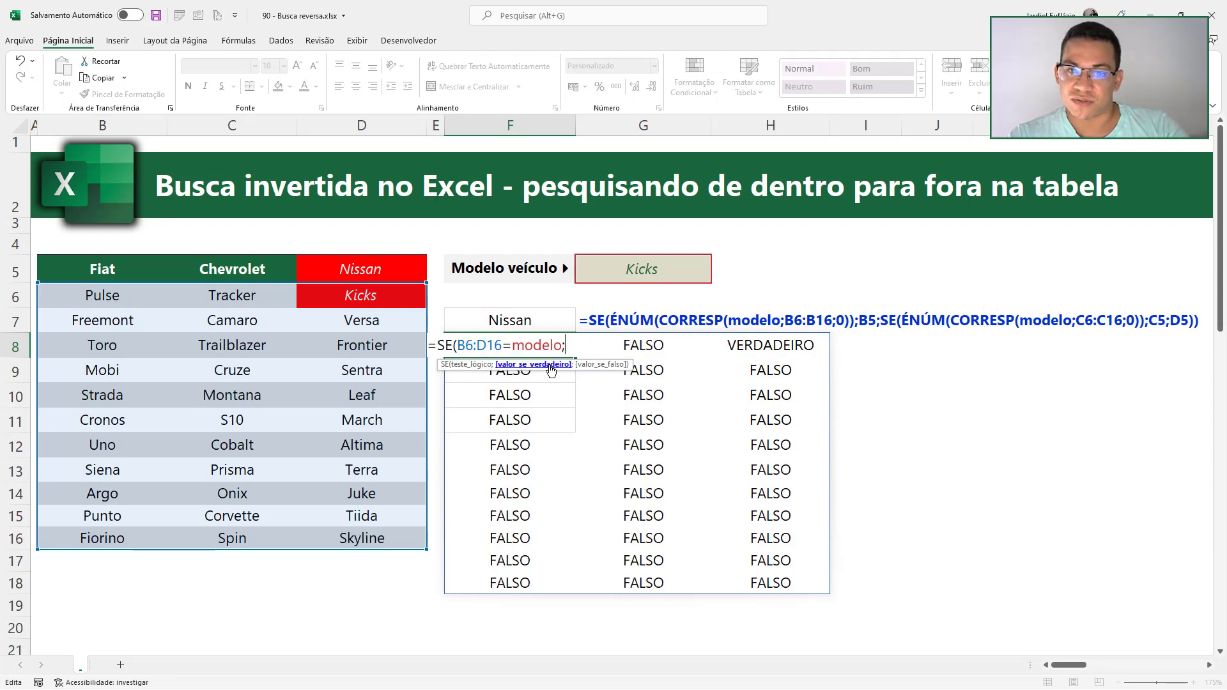
drag(83, 276, 393, 269)
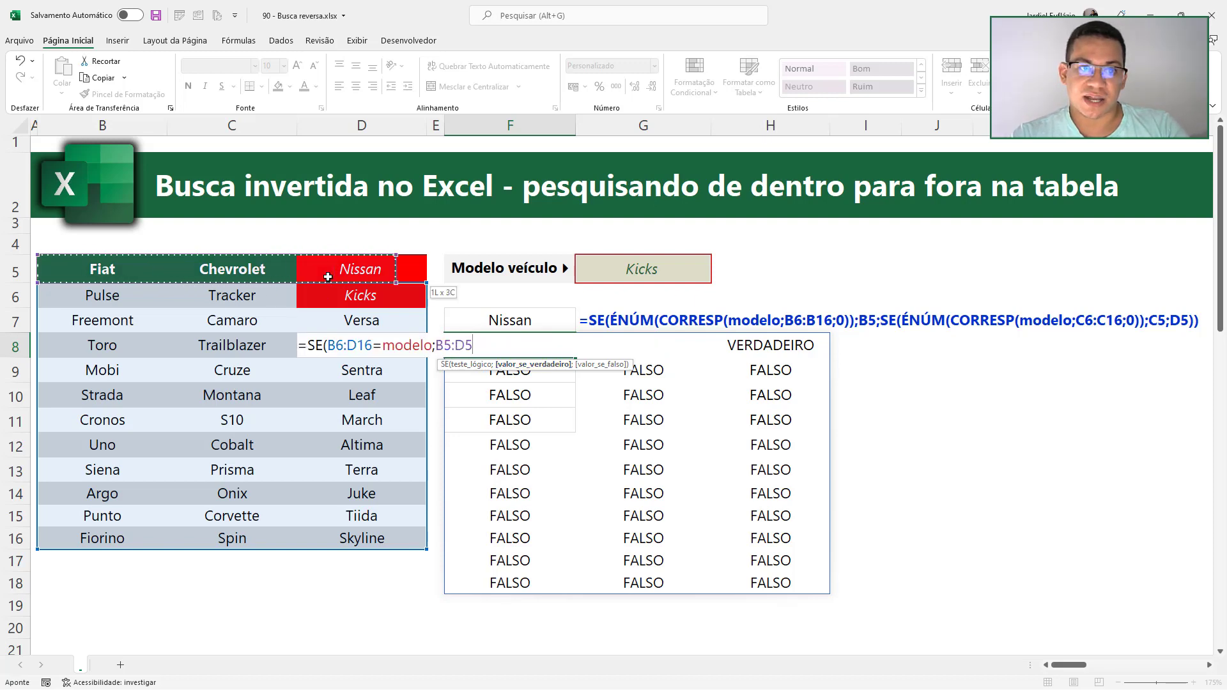
text(;")
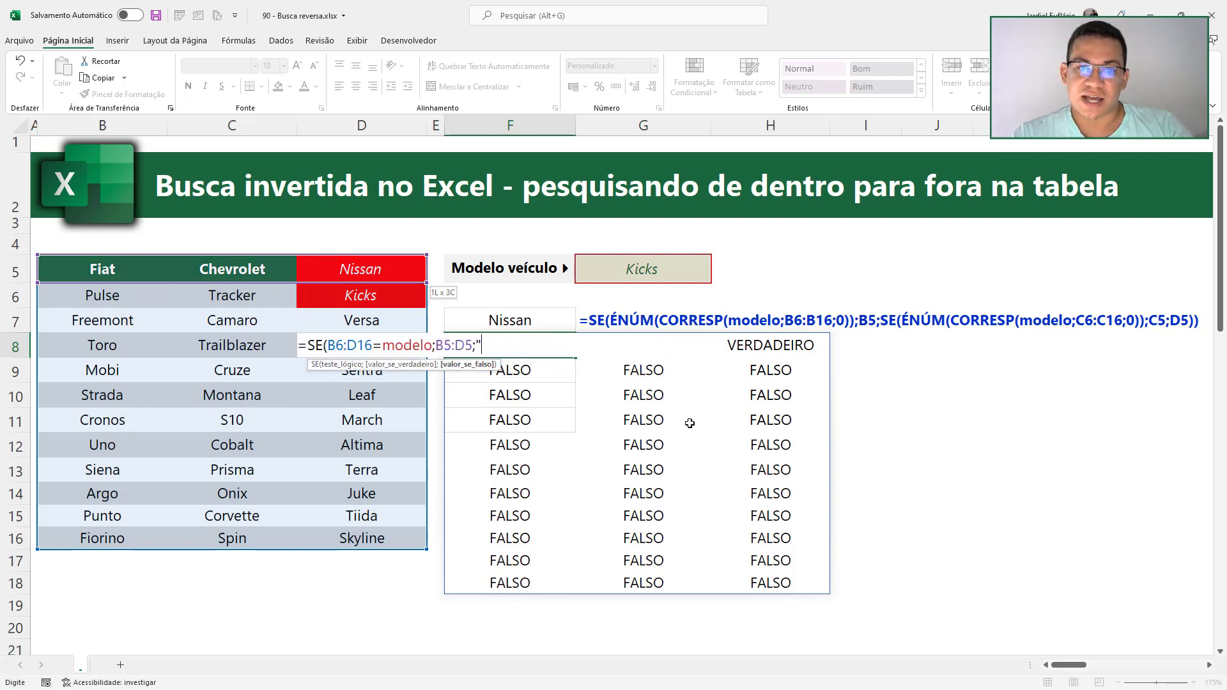
text("))
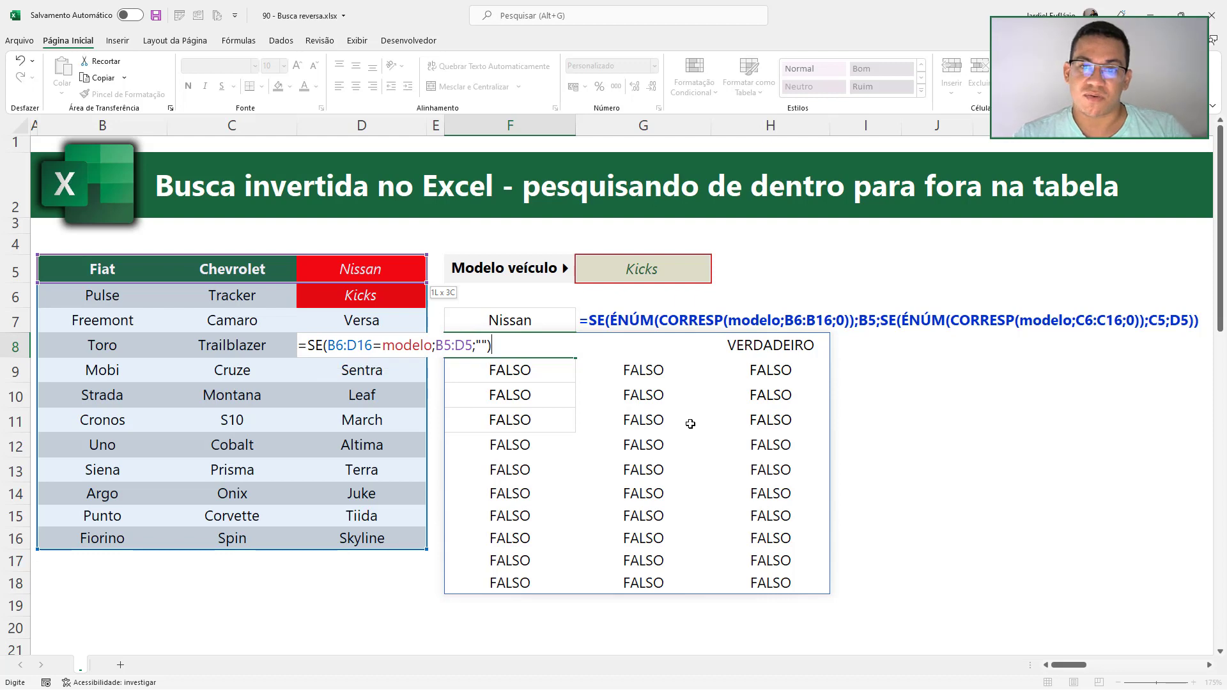
key(Return)
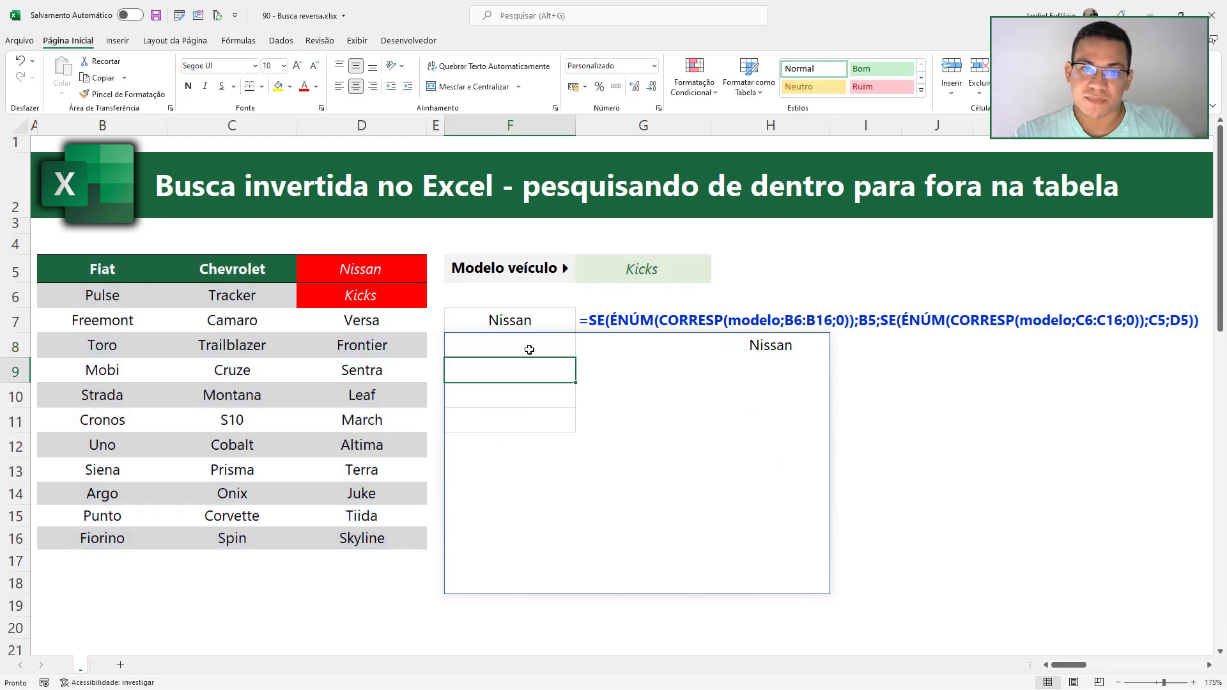
Compare the spilled F8:H18 area with the model table, confirming Nissan in H8.
click(517, 351)
drag(513, 349, 791, 584)
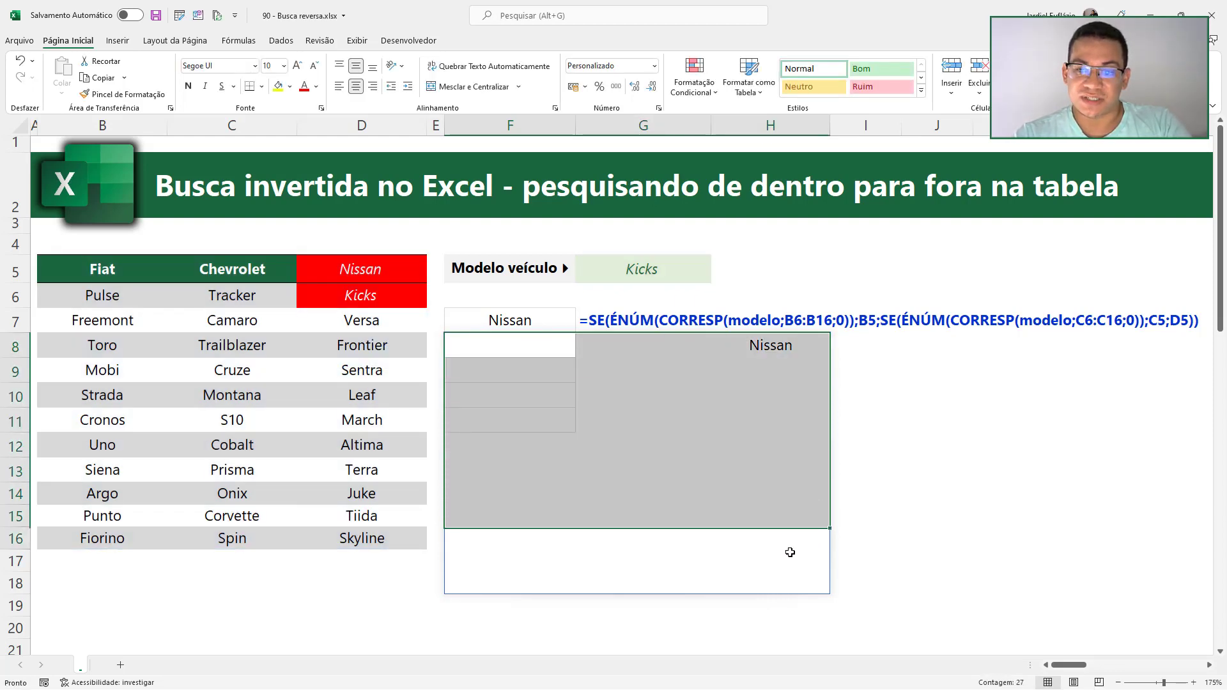
mouse_move(96, 304)
mouse_down()
mouse_move(232, 323)
mouse_move(383, 469)
mouse_move(383, 538)
mouse_up()
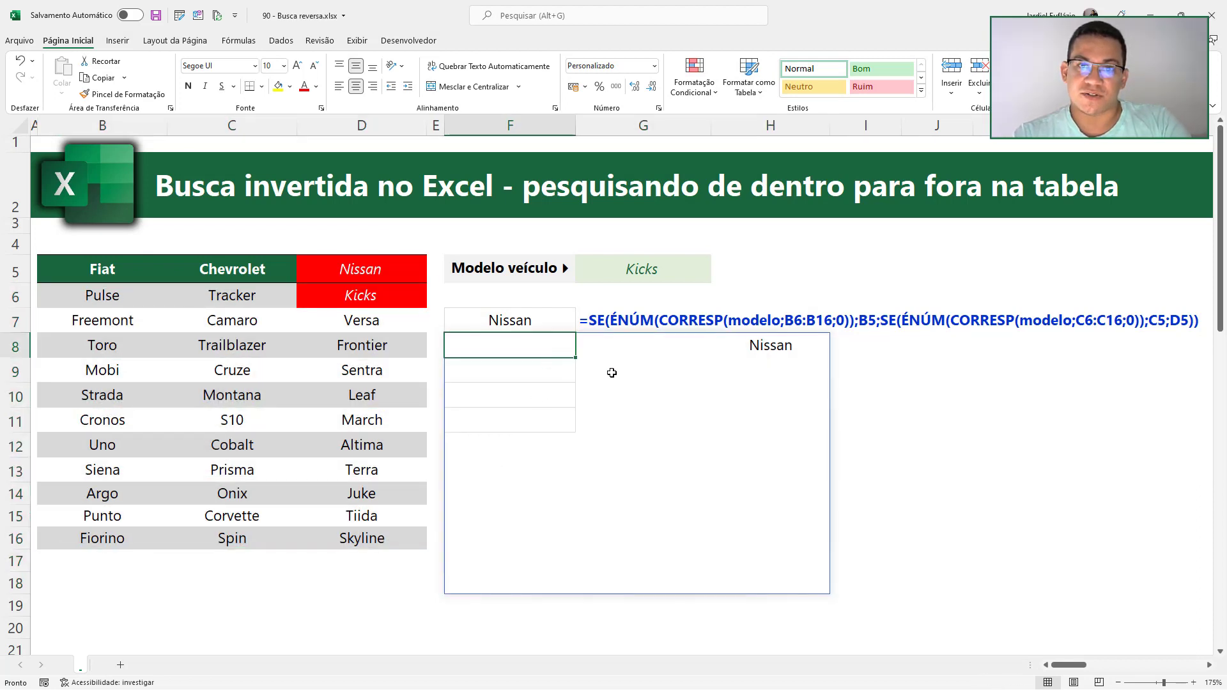
click(773, 348)
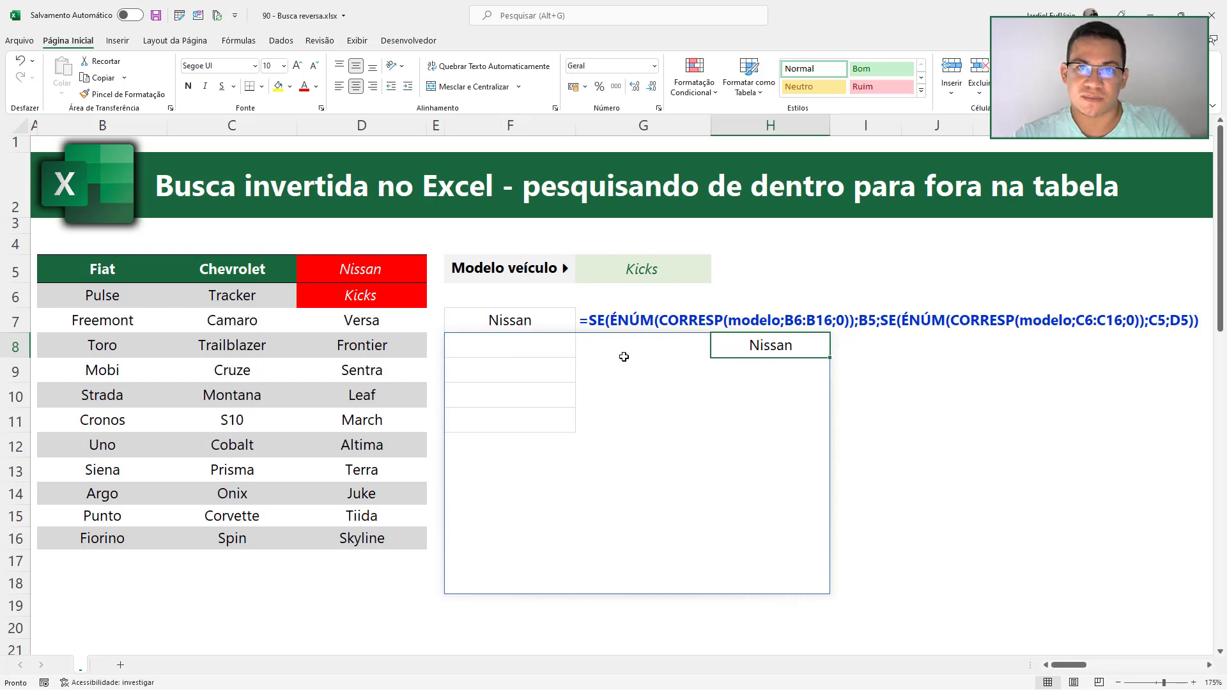
Wrap F8's formula as =CONCAT(SE(B6:D16=modelo;B5:D5;"")) so it returns Nissan.
double_click(502, 349)
click(321, 345)
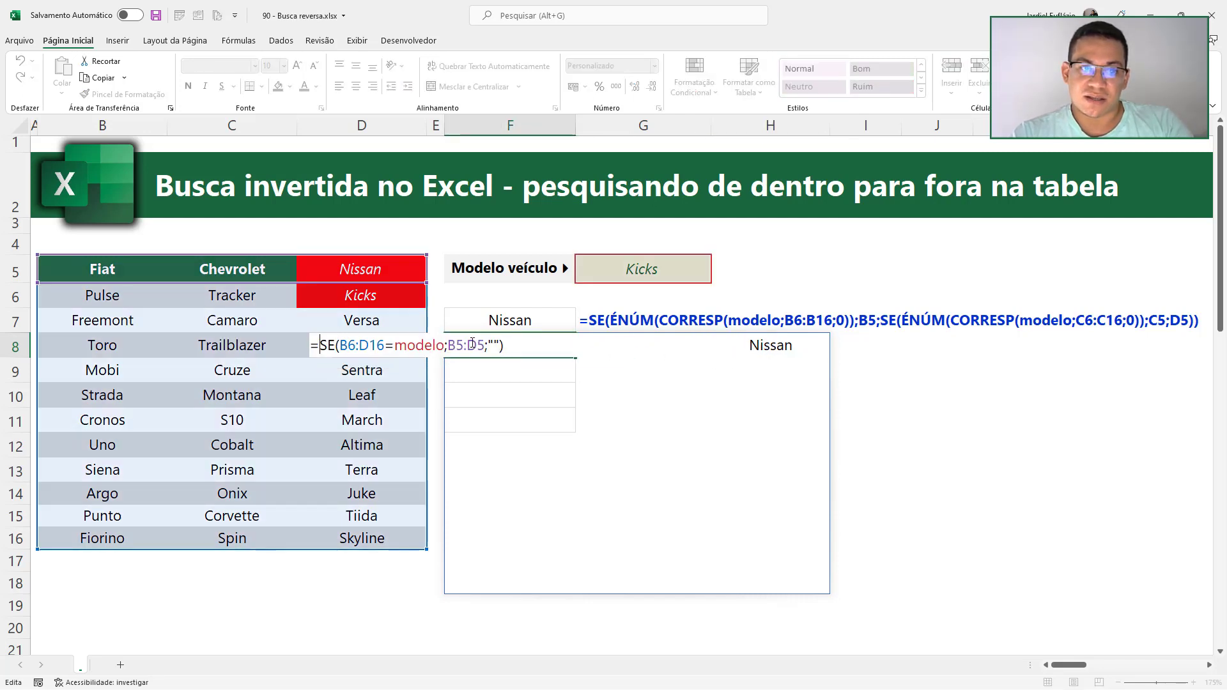
text(con)
key(Tab)
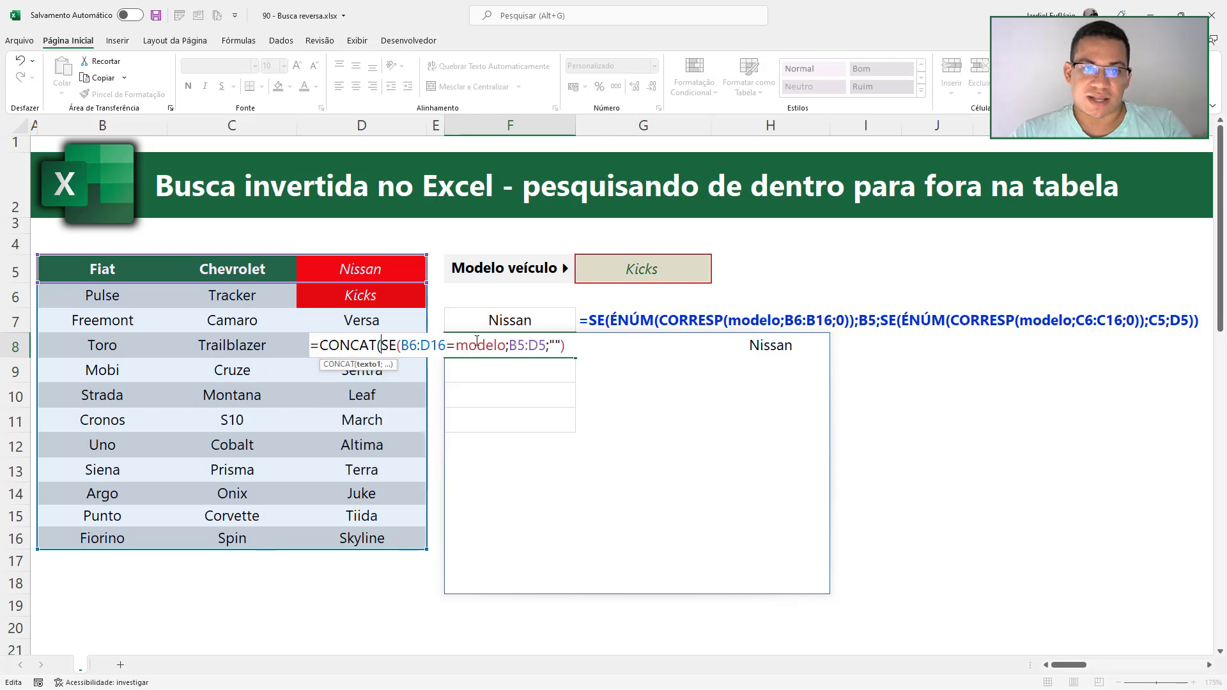
text())
key(Return)
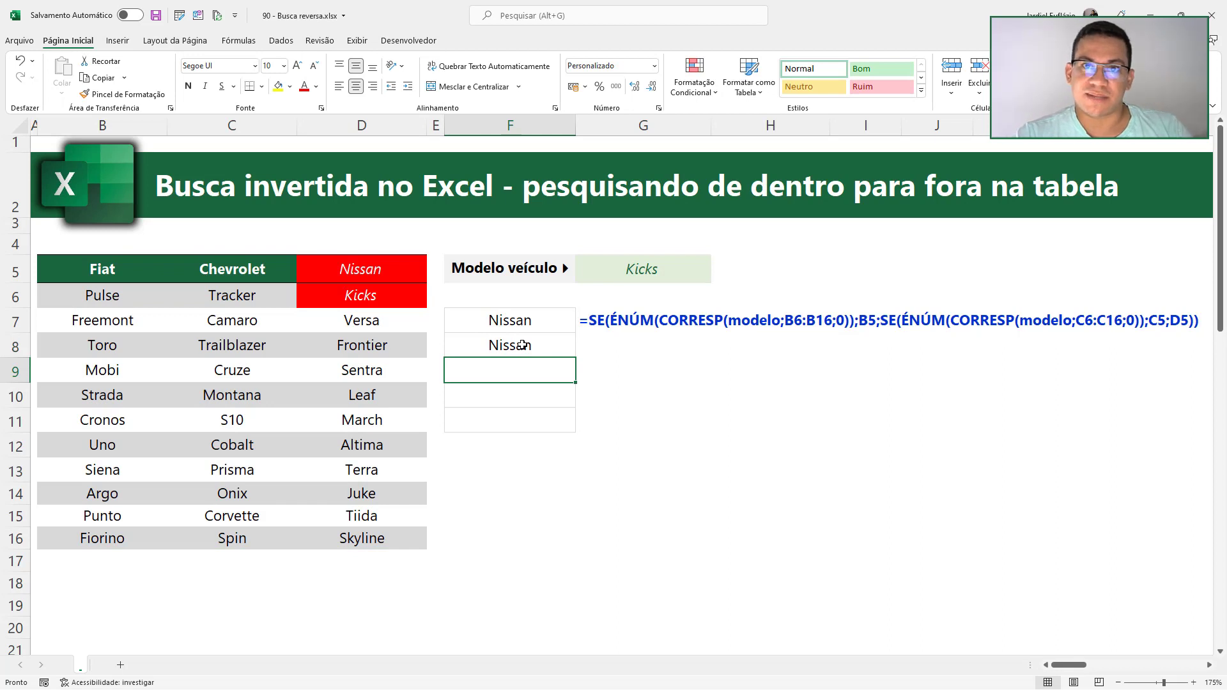
Paste the CONCAT formula as text into G8.
click(581, 345)
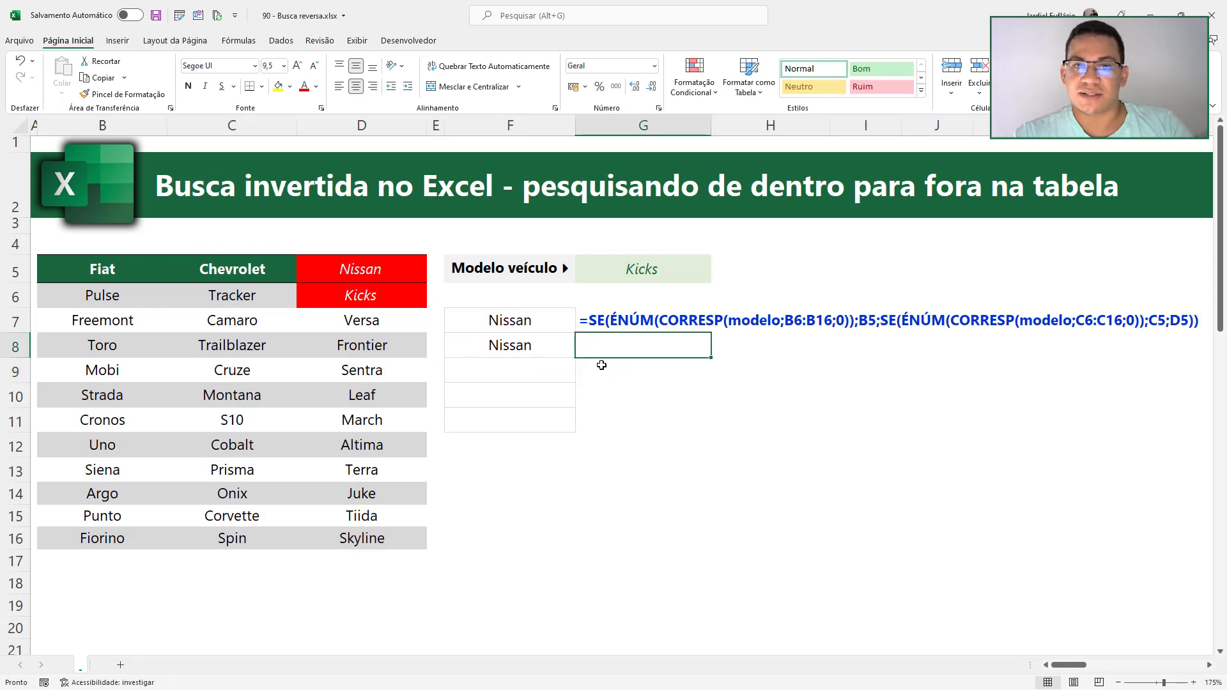
text(=CONCAT(SE(B6:D16=modelo;B5:D5;"")))
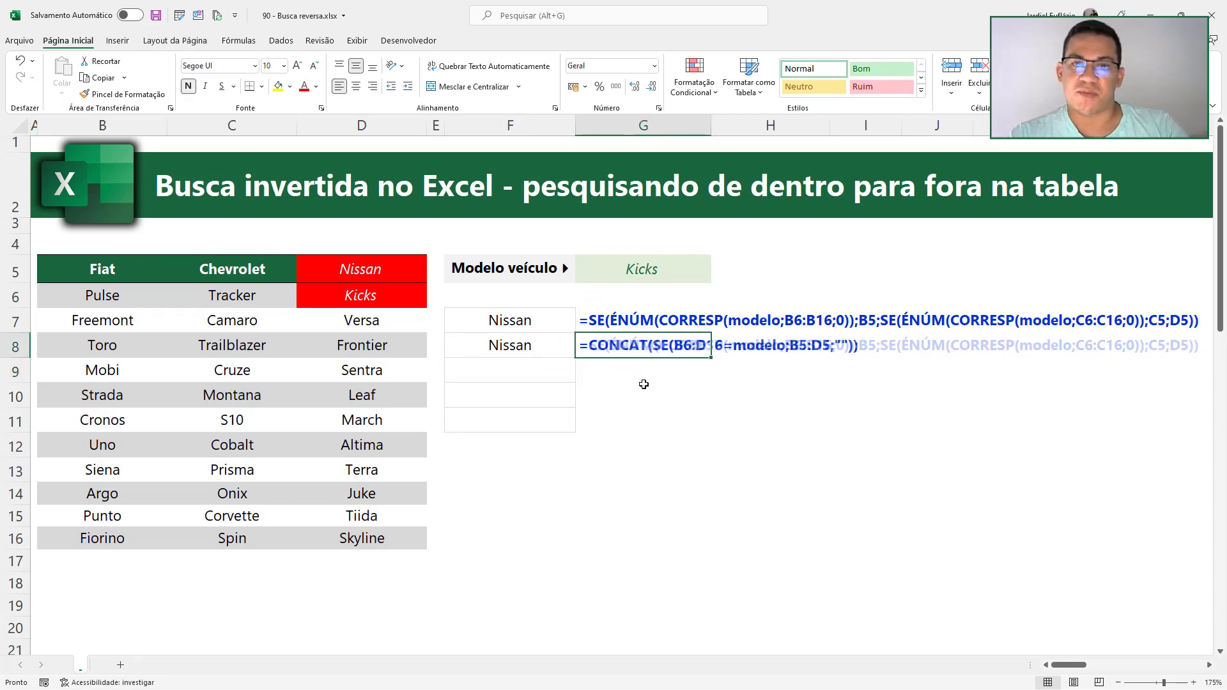
click(643, 397)
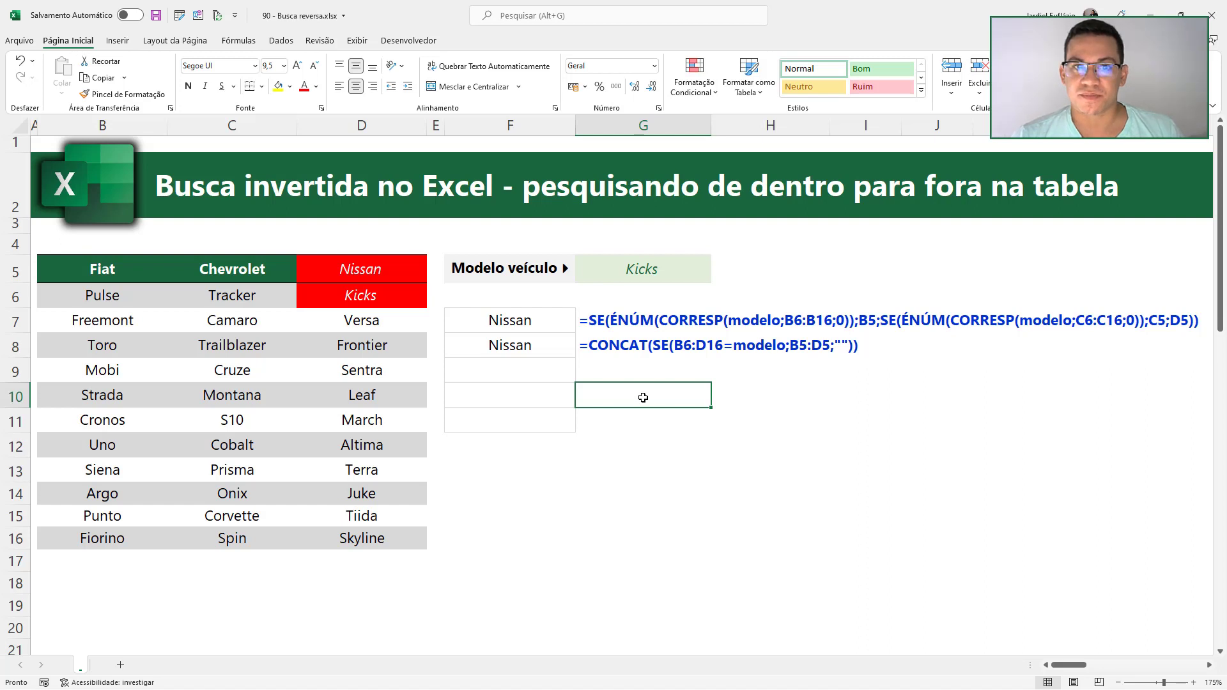
Enter =ÍNDICE(B5:D5;2) in F9, returning Chevrolet.
key(Up)
key(Left)
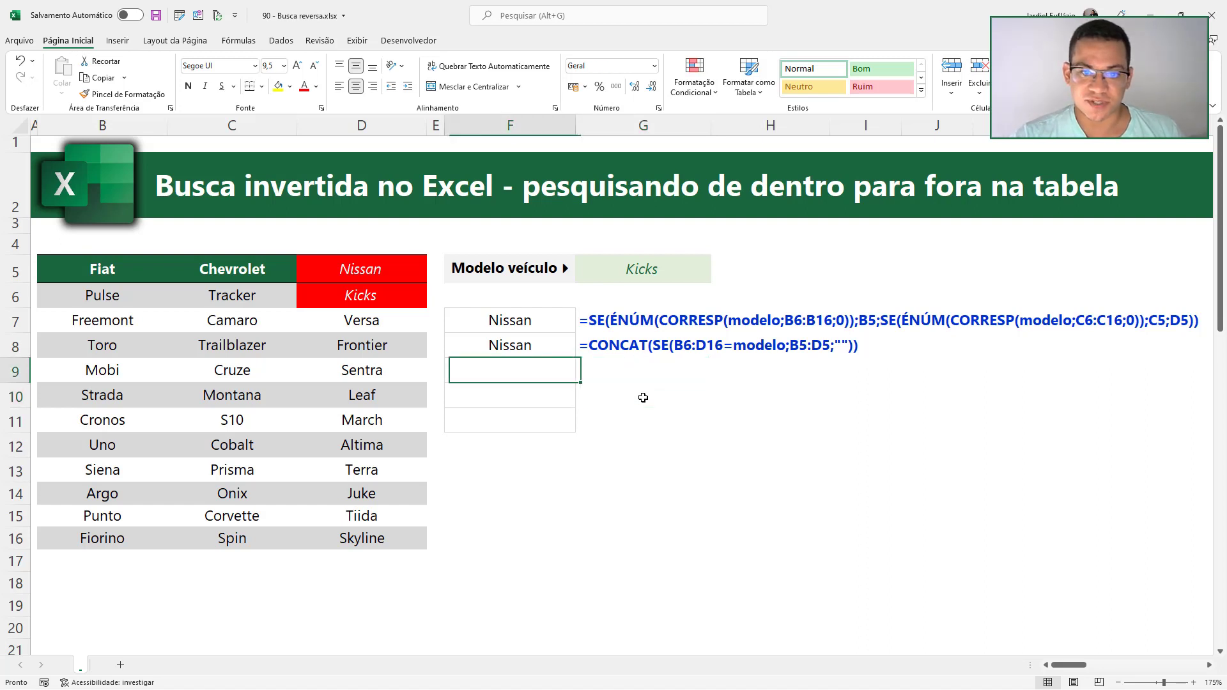
text(=índ)
key(Tab)
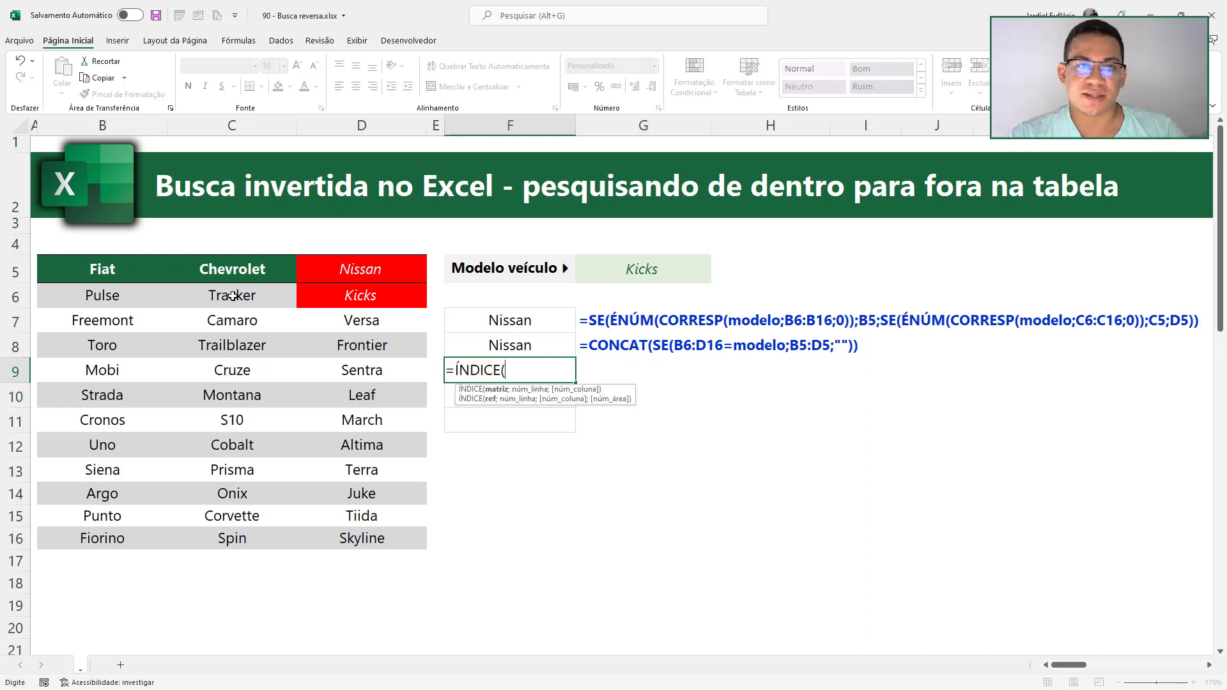
drag(140, 276, 339, 271)
text(;2)
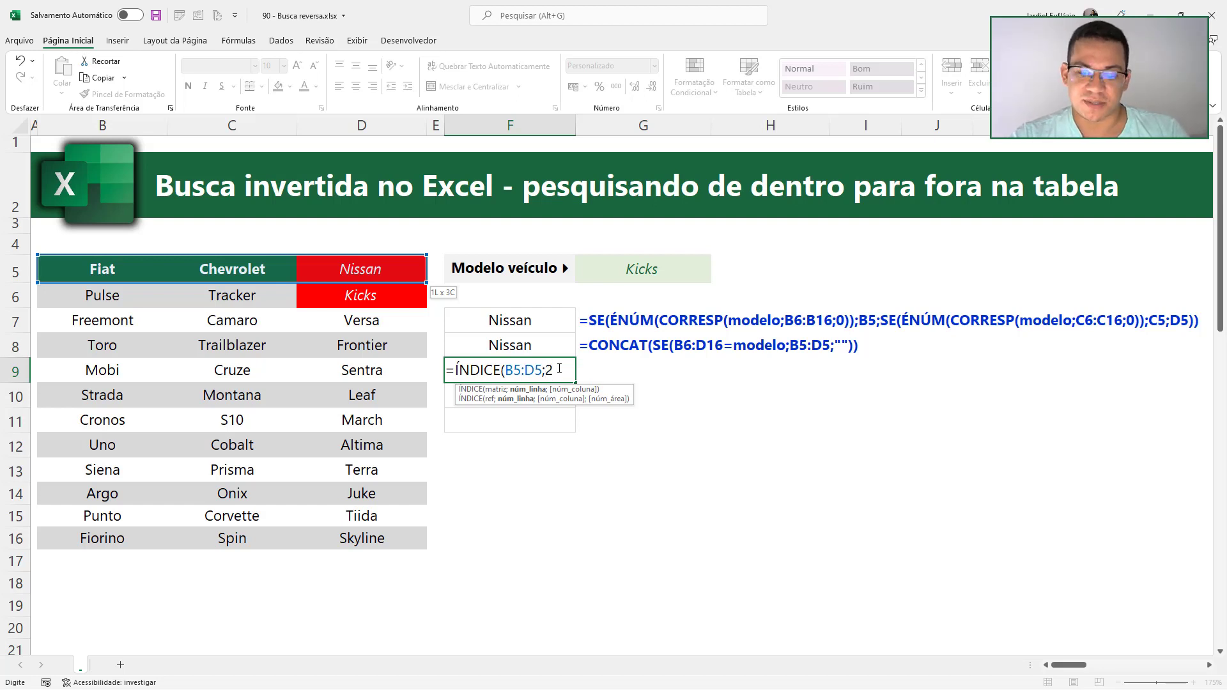
text())
key(Return)
Review F9's ÍNDICE formula, then begin a new F9 formula with =.
key(Up)
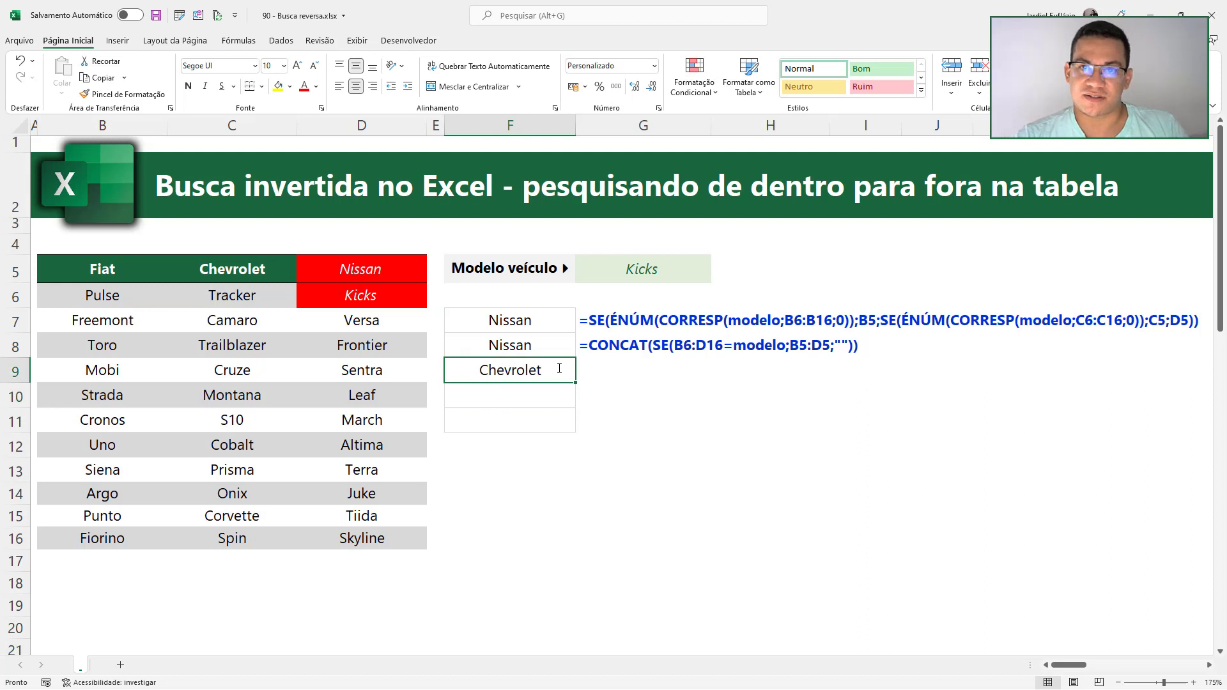
double_click(559, 369)
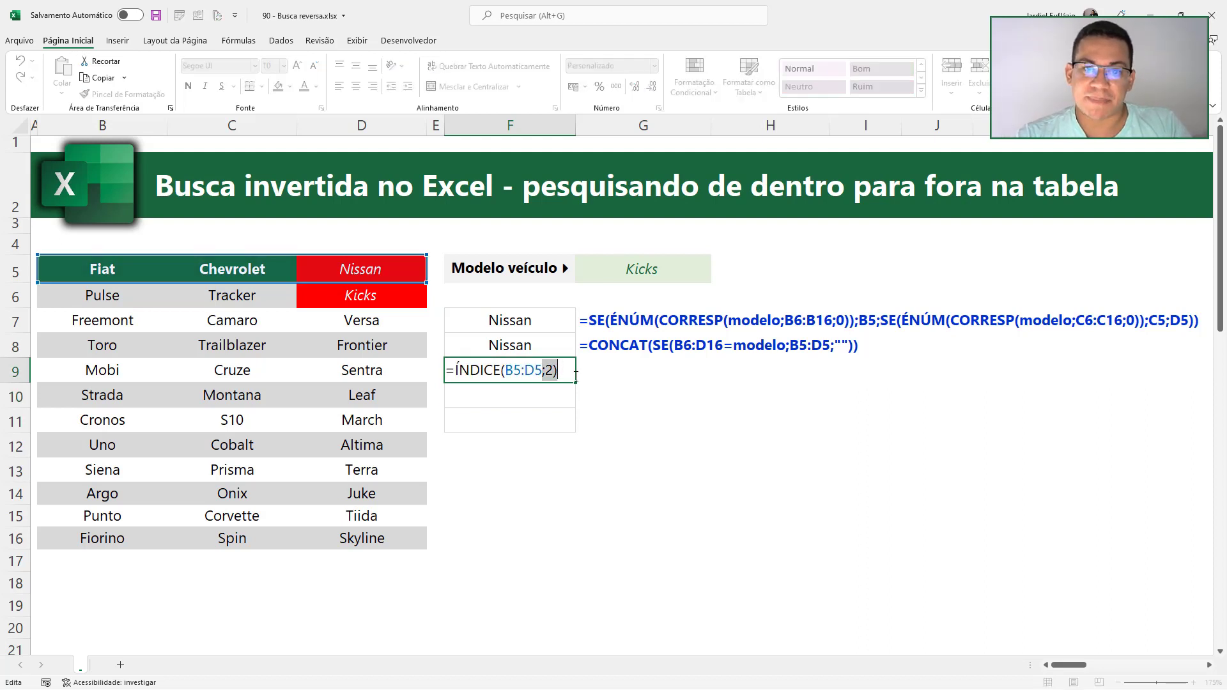
key(Escape)
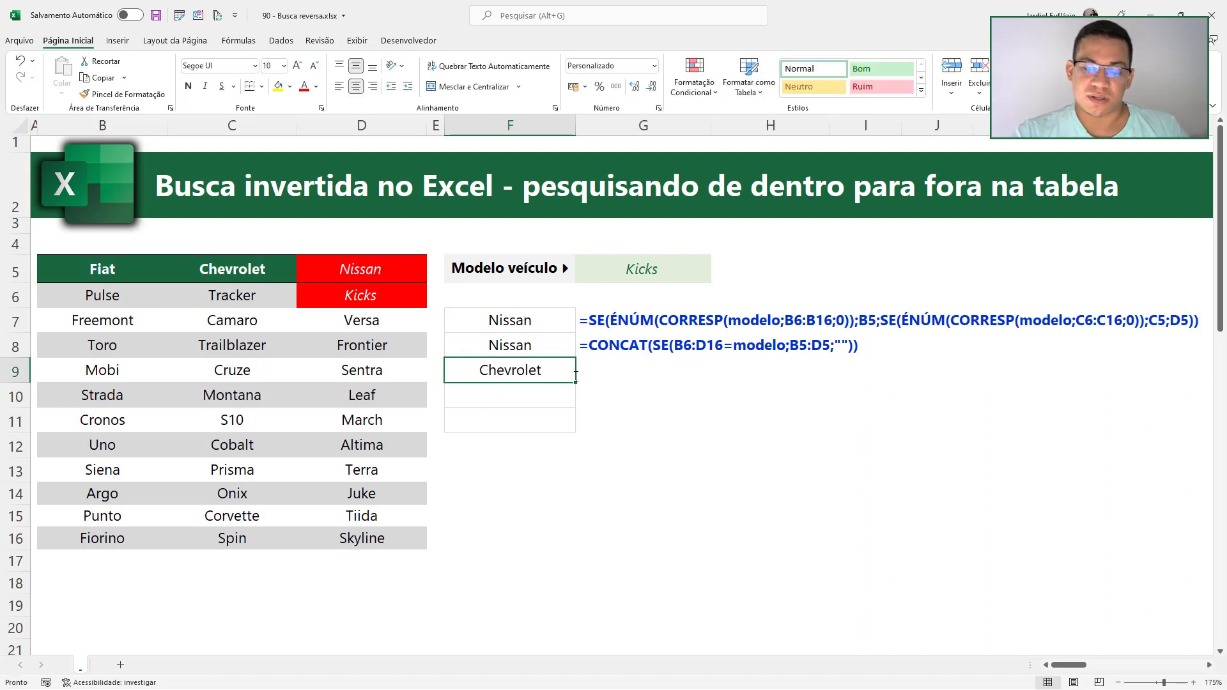
text(=)
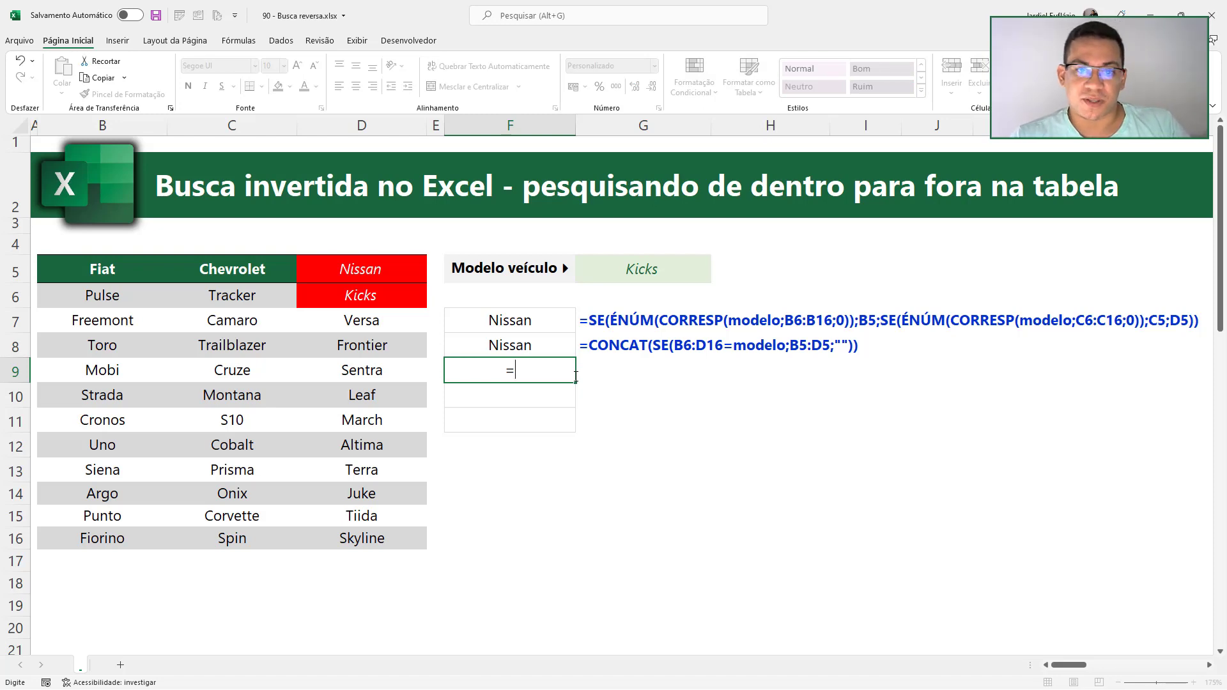
Enter =(B6:D16=modelo) in F9, spilling FALSO except VERDADEIRO in H9.
text(()
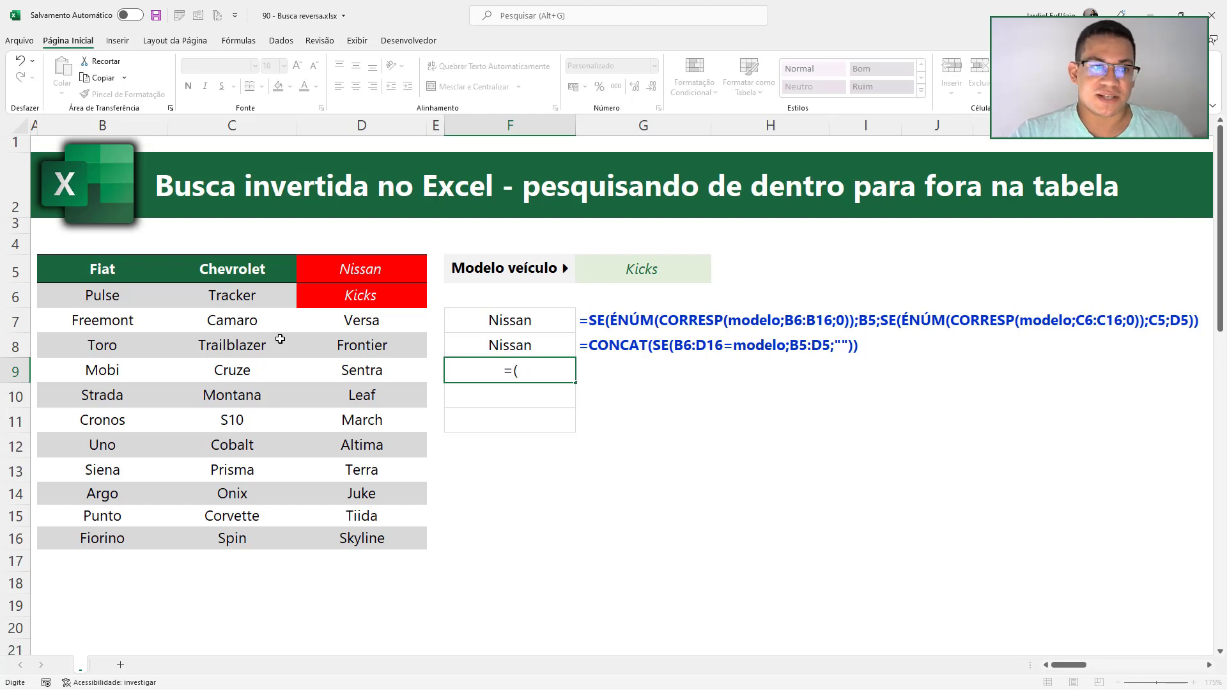
drag(120, 296, 380, 540)
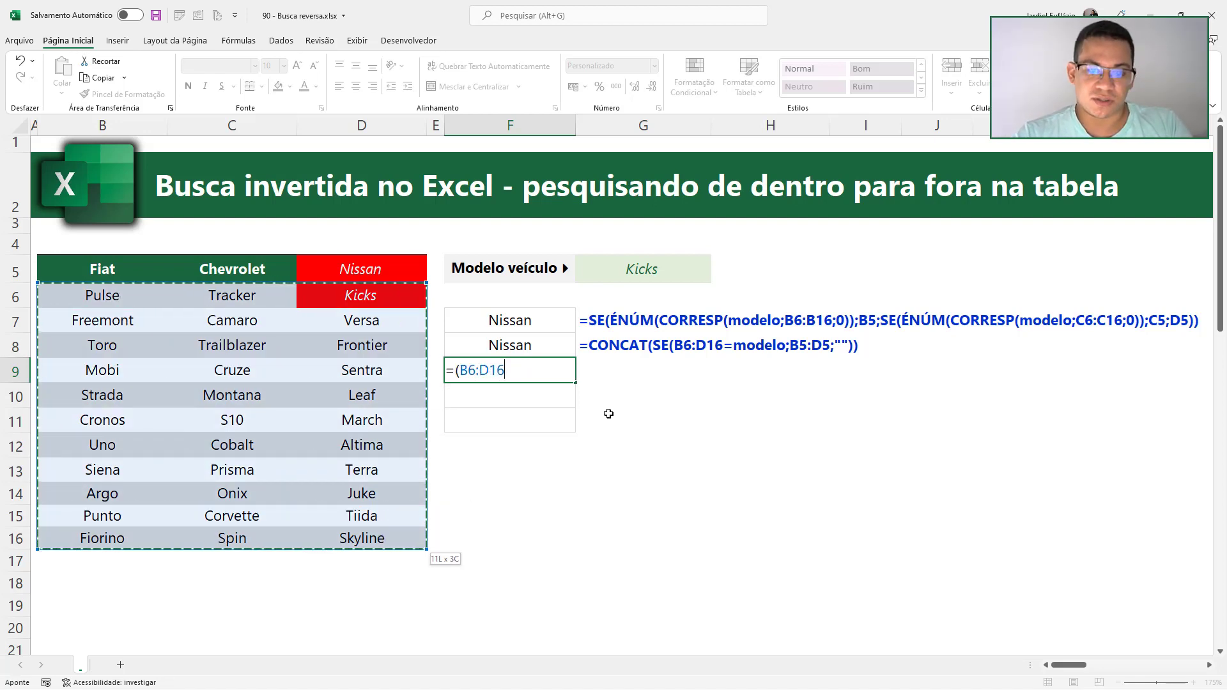
text(=)
click(626, 269)
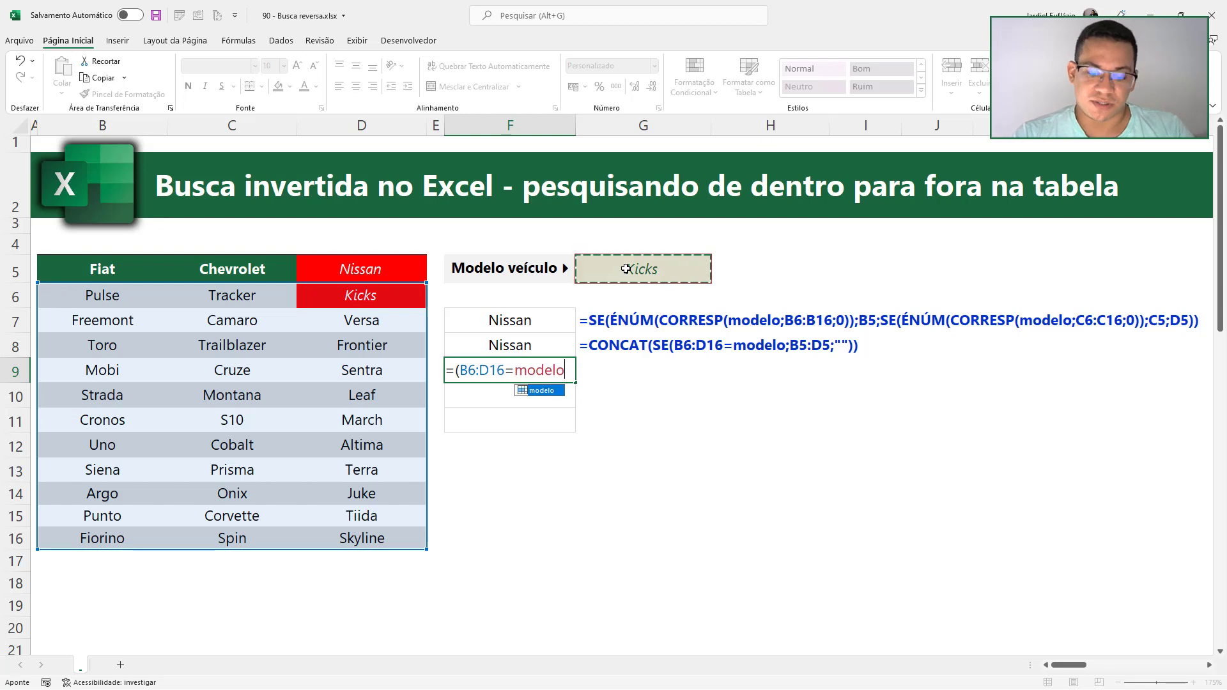
text())
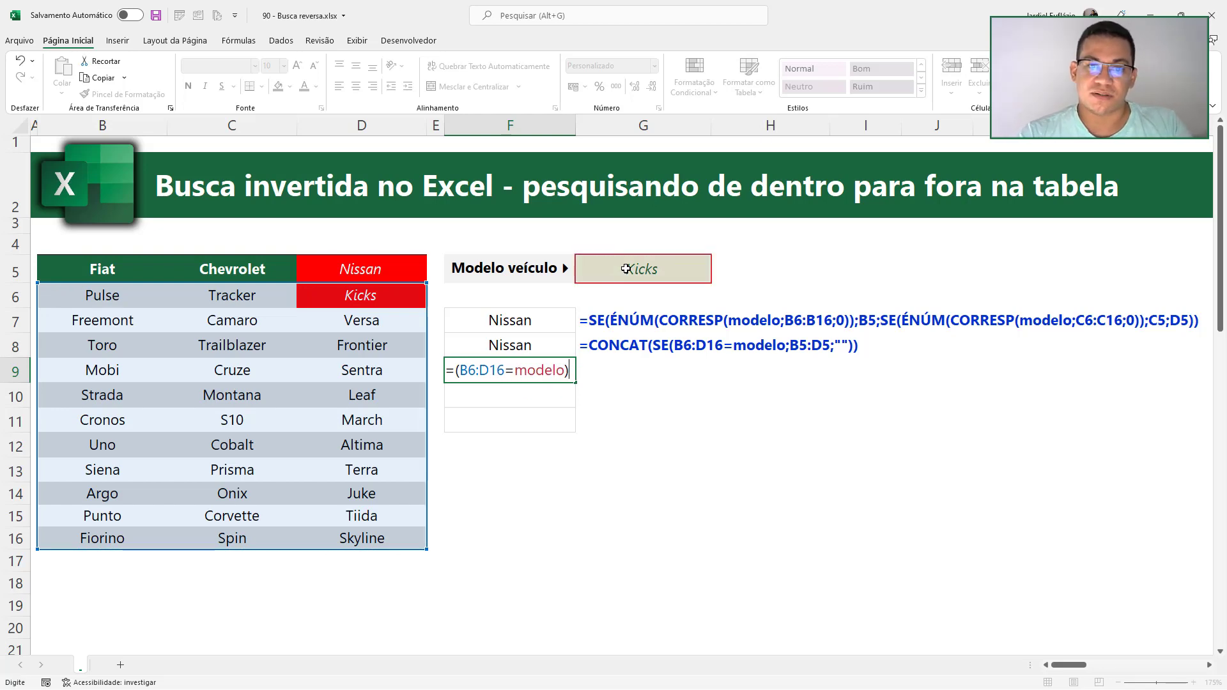
key(Return)
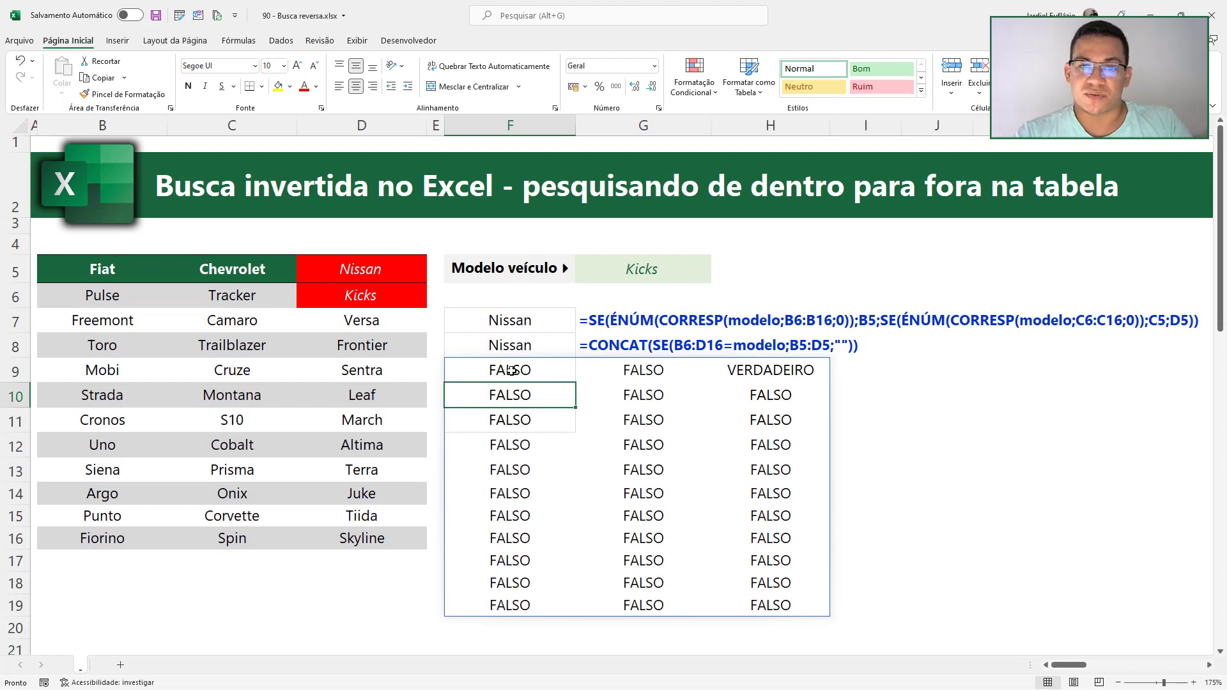
drag(511, 370, 509, 608)
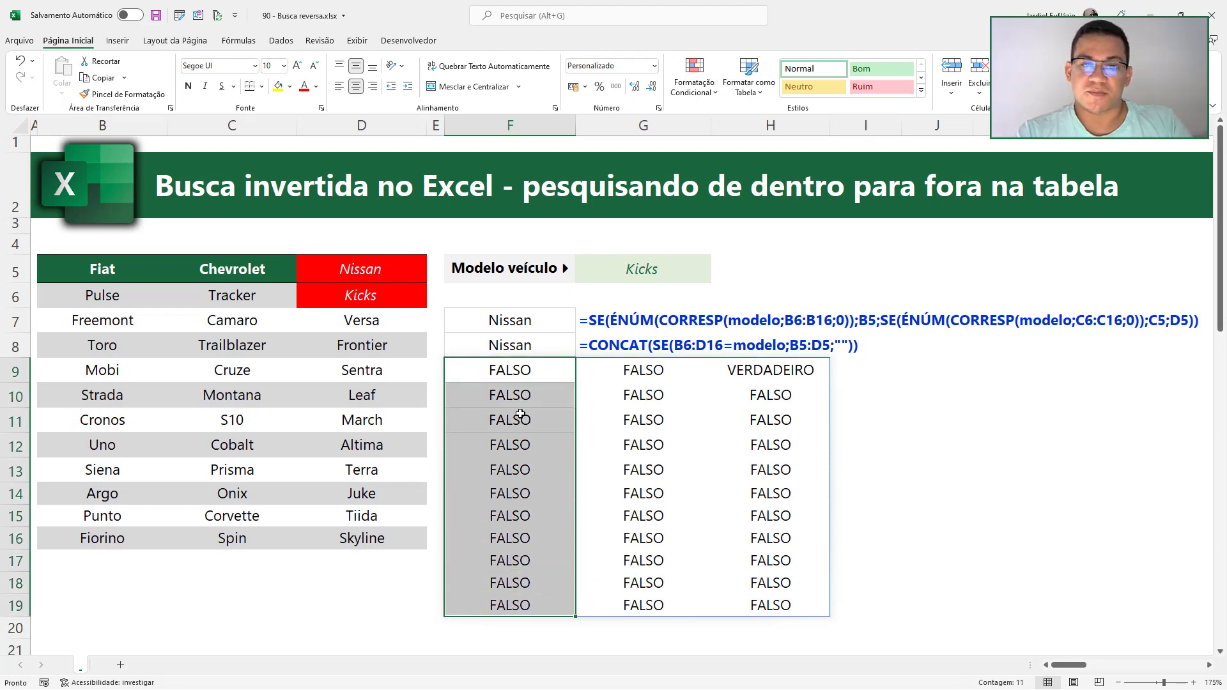
drag(520, 371, 515, 582)
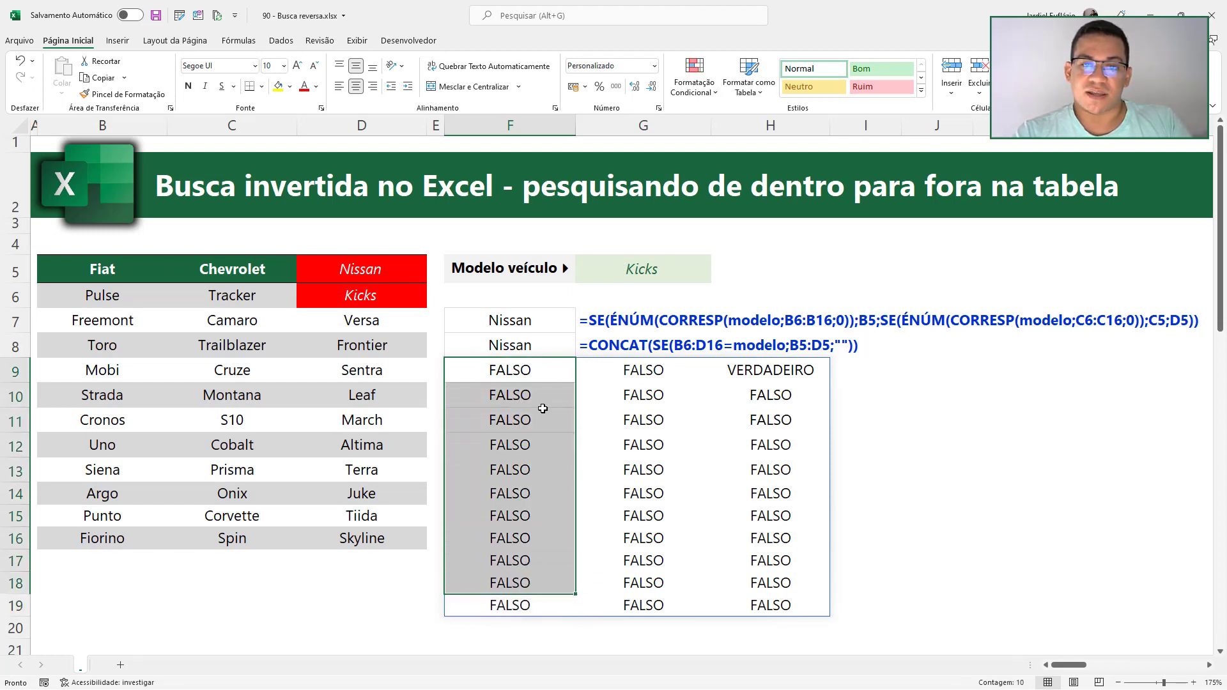
Preview the comparison's evaluated array with F9, then restore the formula unchanged.
double_click(562, 371)
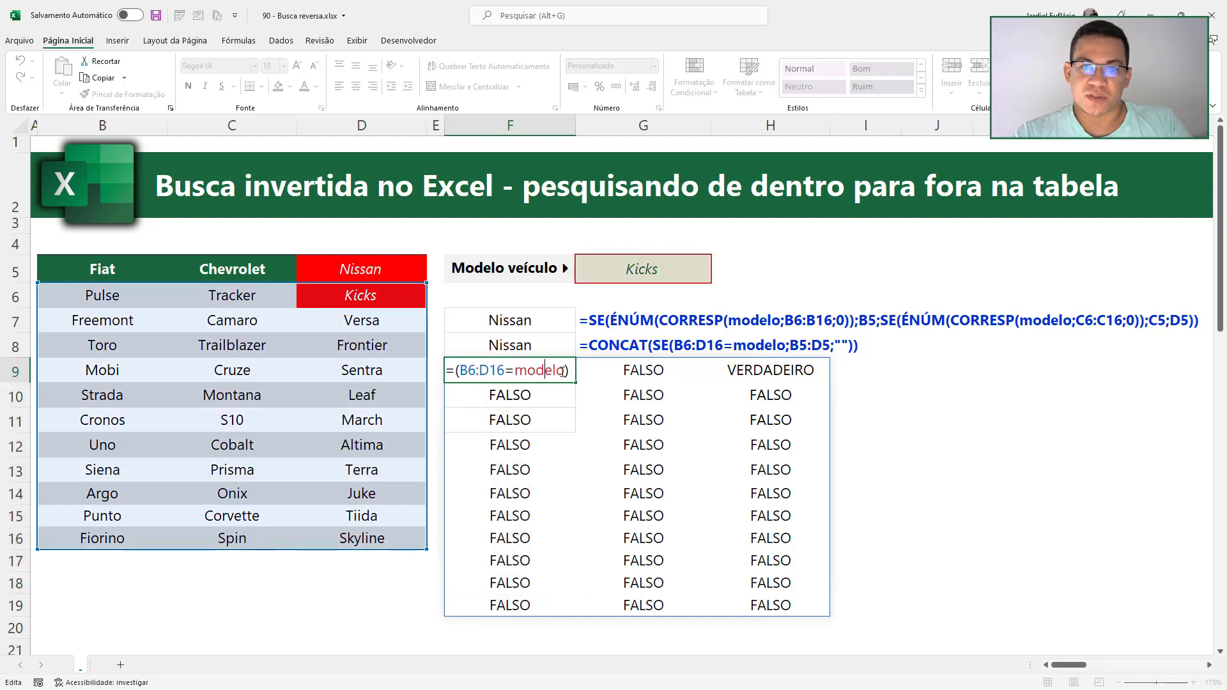
click(569, 372)
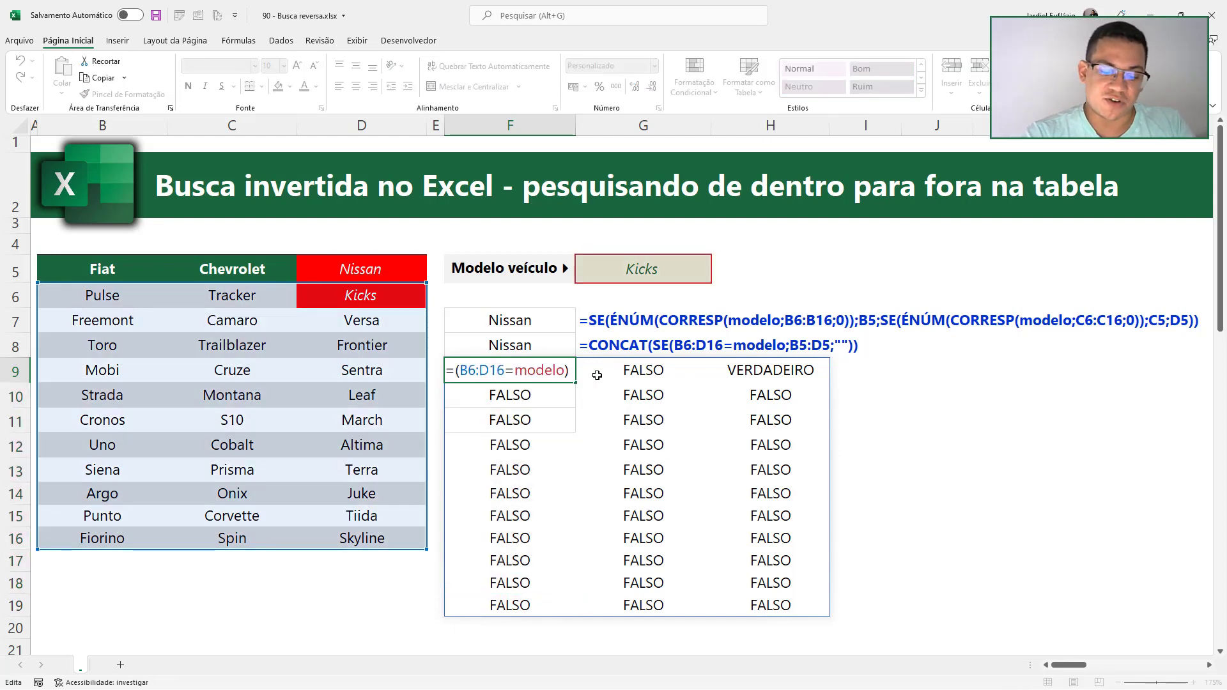
key(F9)
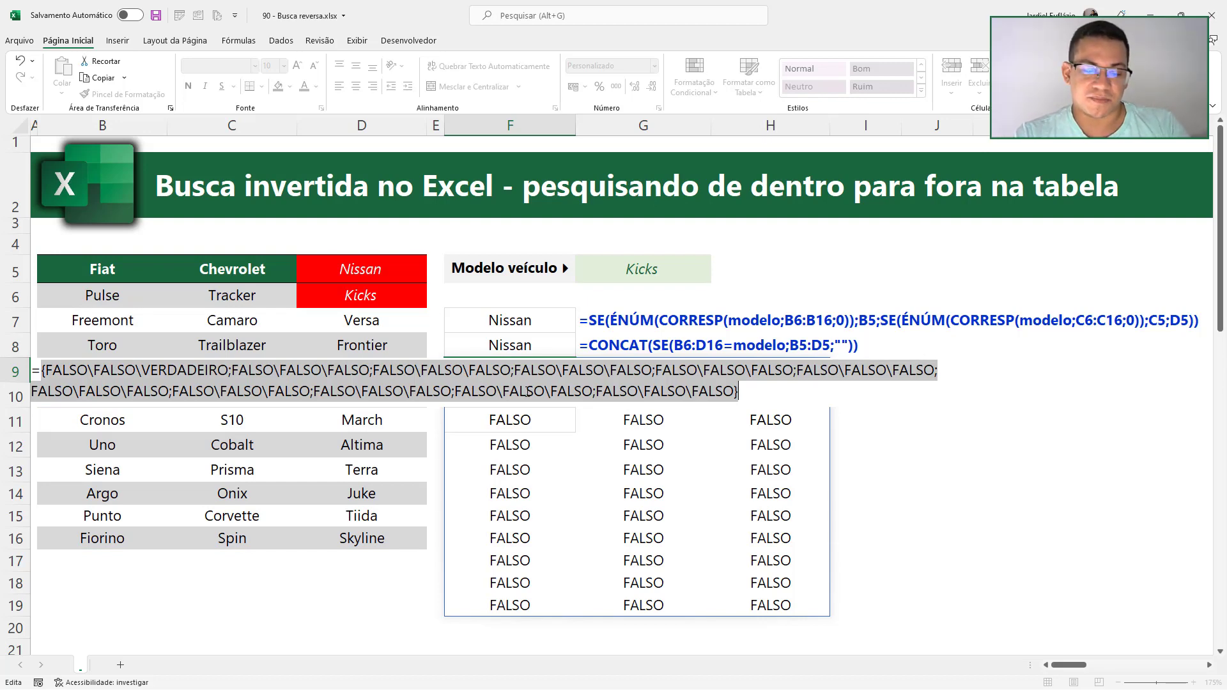
key(ctrl+z)
key(Escape)
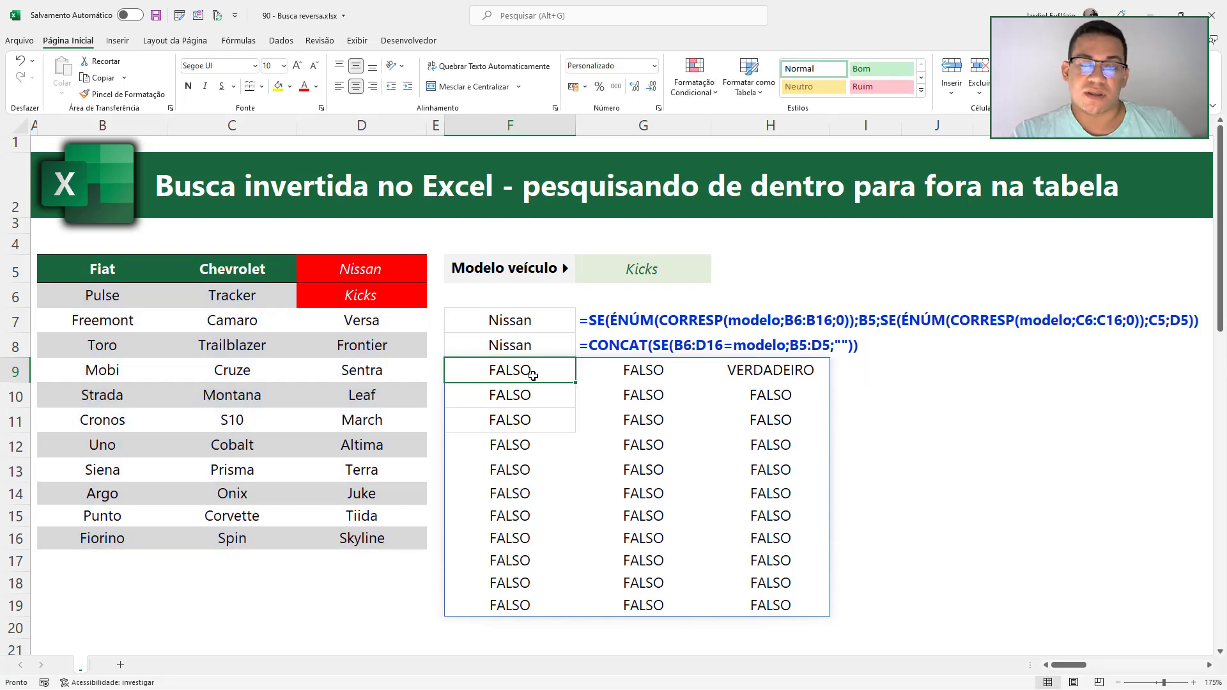
Go through the Fiat, Chevrolet and Nissan result columns, then reopen F9's formula.
drag(522, 375, 521, 605)
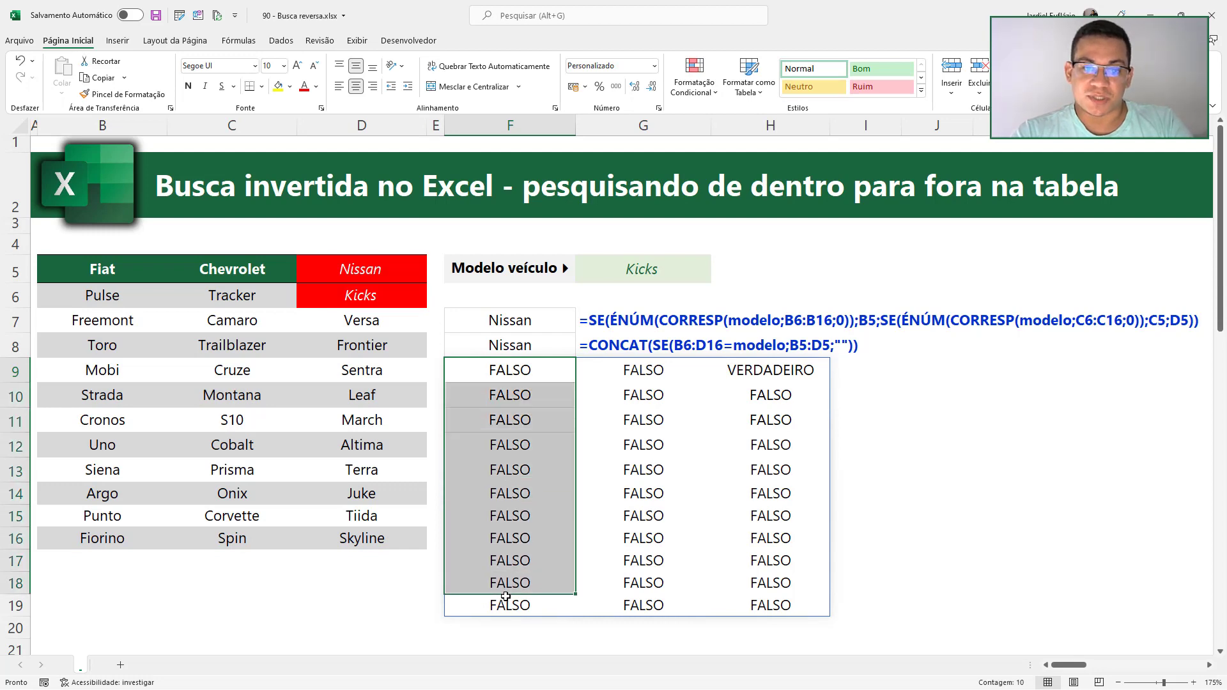
drag(643, 378, 655, 597)
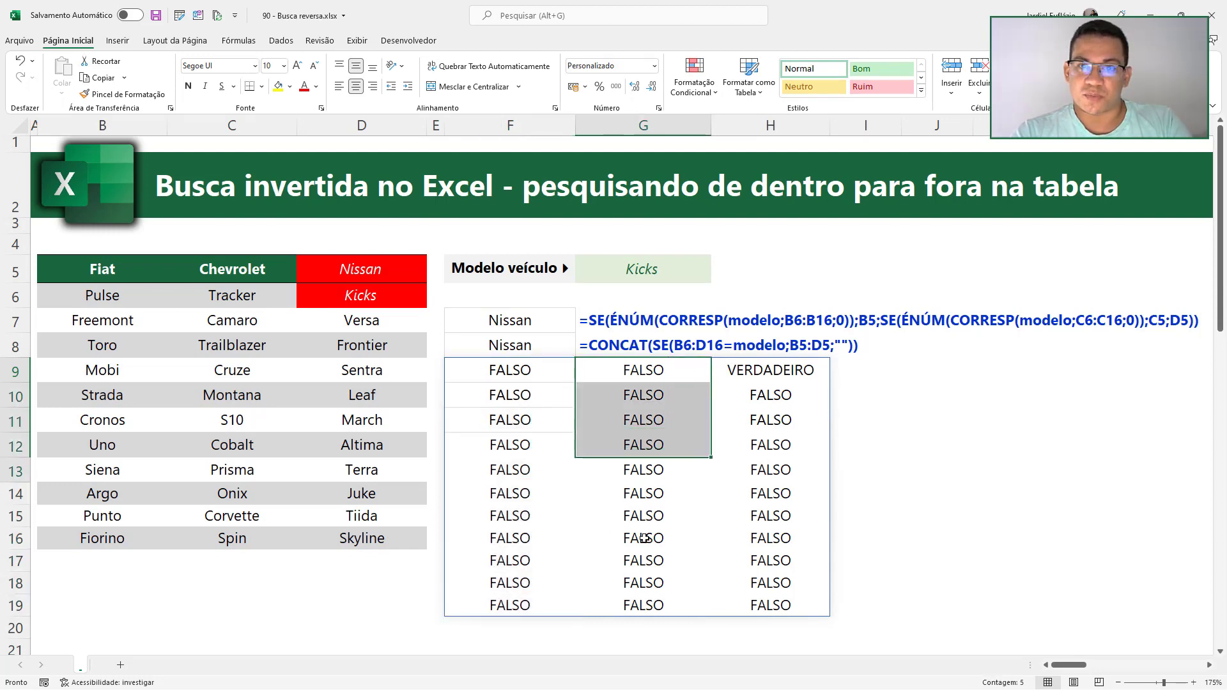
drag(770, 372, 771, 604)
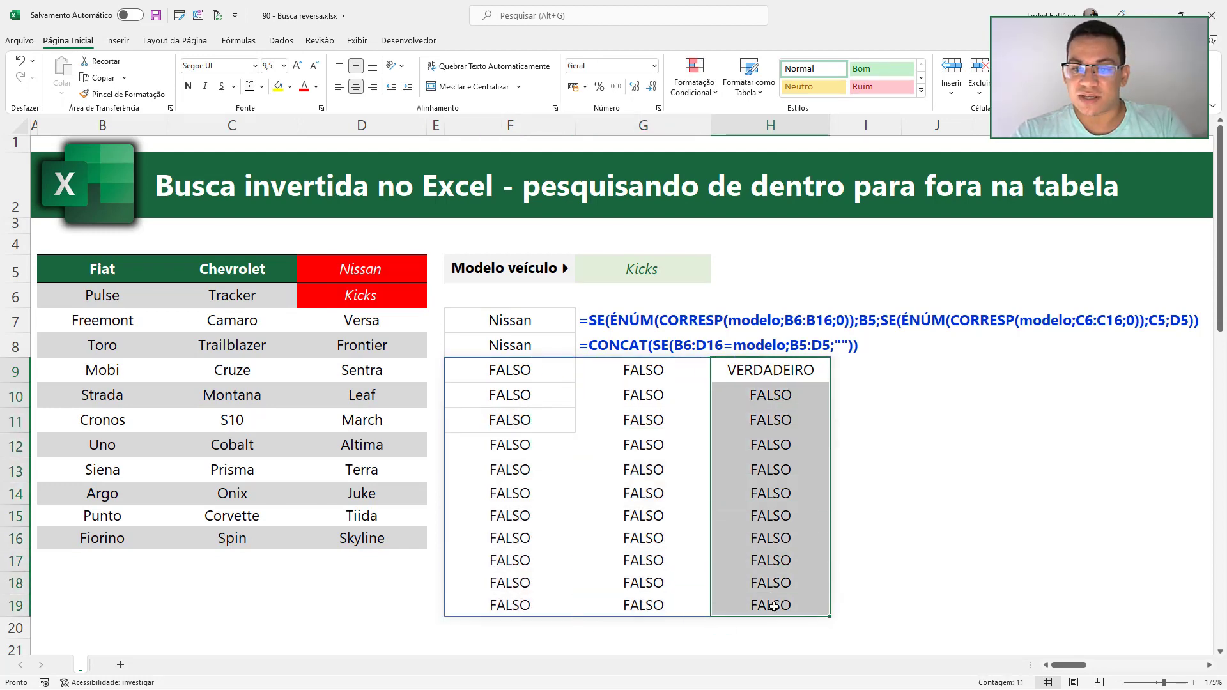
double_click(532, 370)
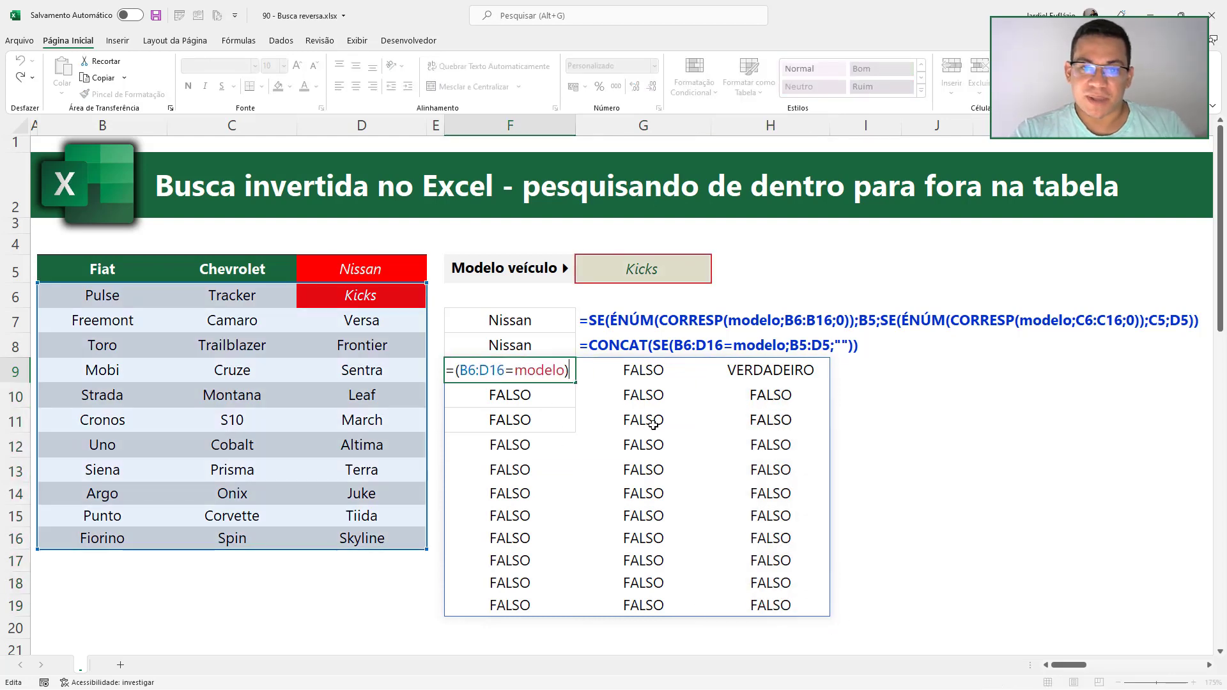
Multiply F9's comparison by {1\2\3} and apply General format, showing 3 in H9.
text(*{)
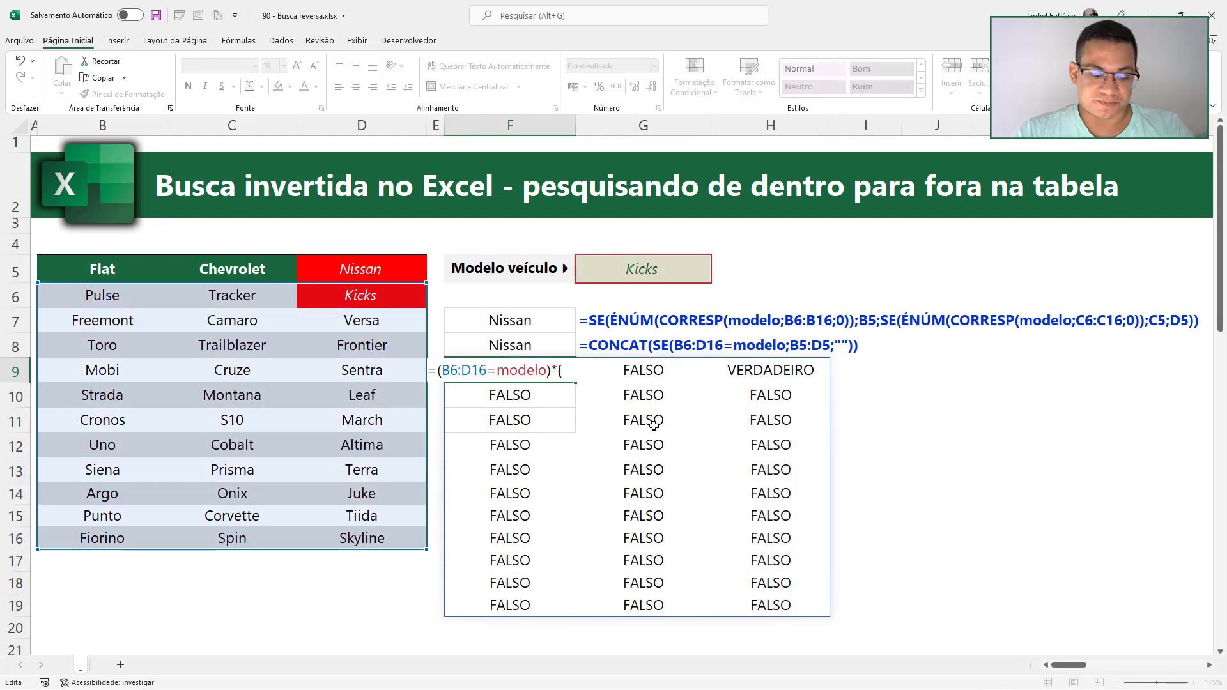
text(1\)
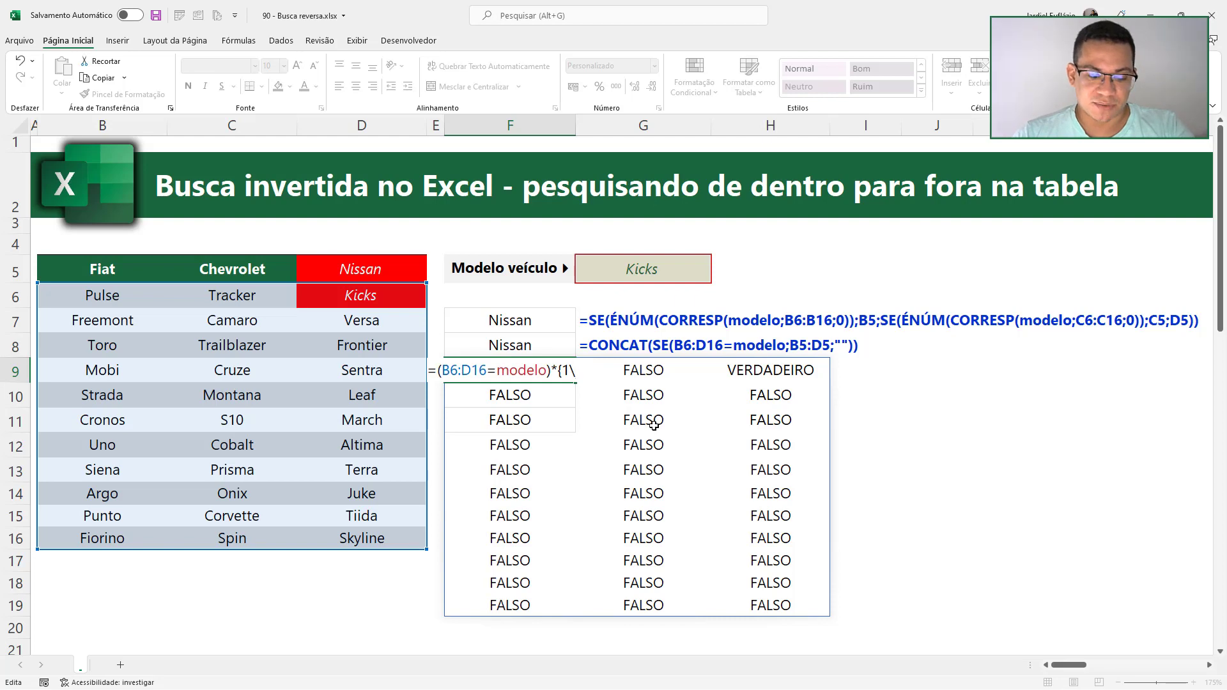
text(2\3)
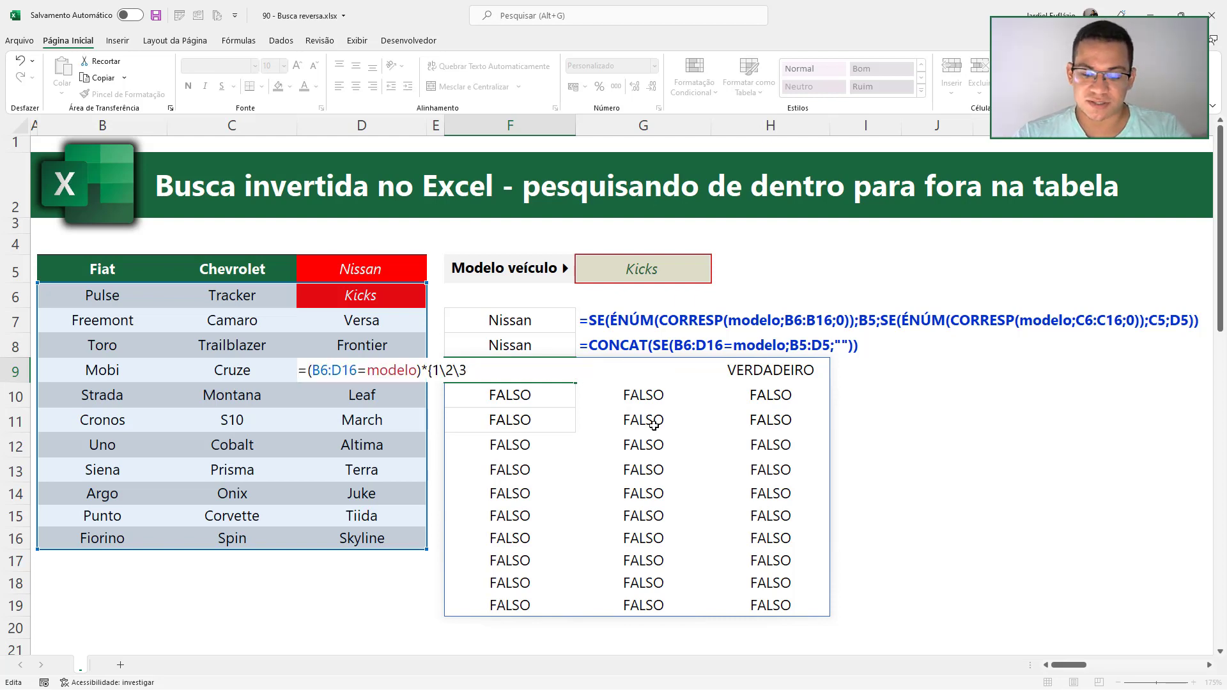
key(Return)
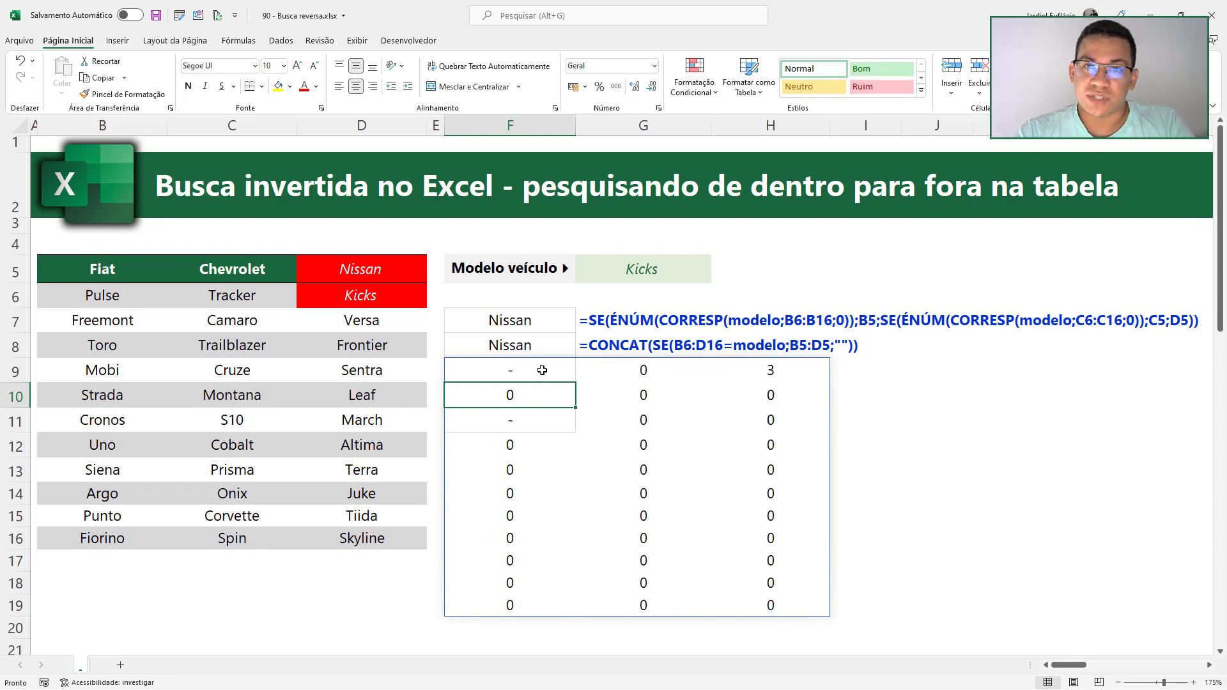
drag(544, 370, 511, 518)
drag(528, 361, 524, 483)
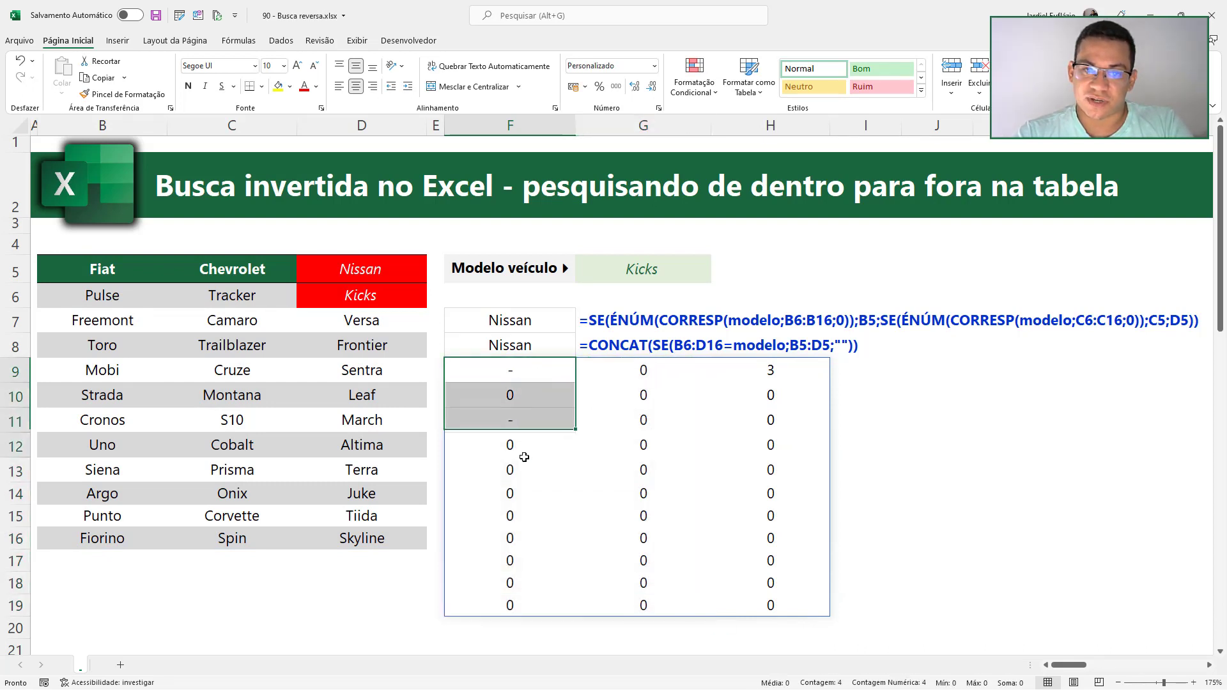
key(ctrl+shift+asciitilde)
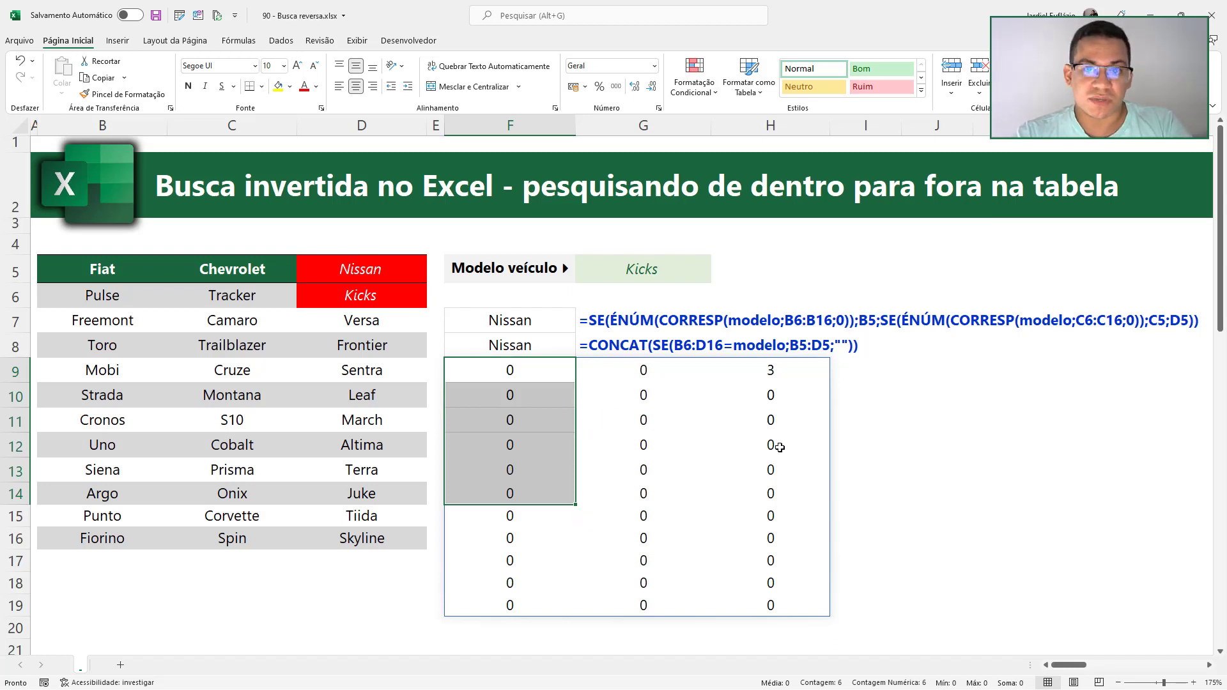
click(767, 371)
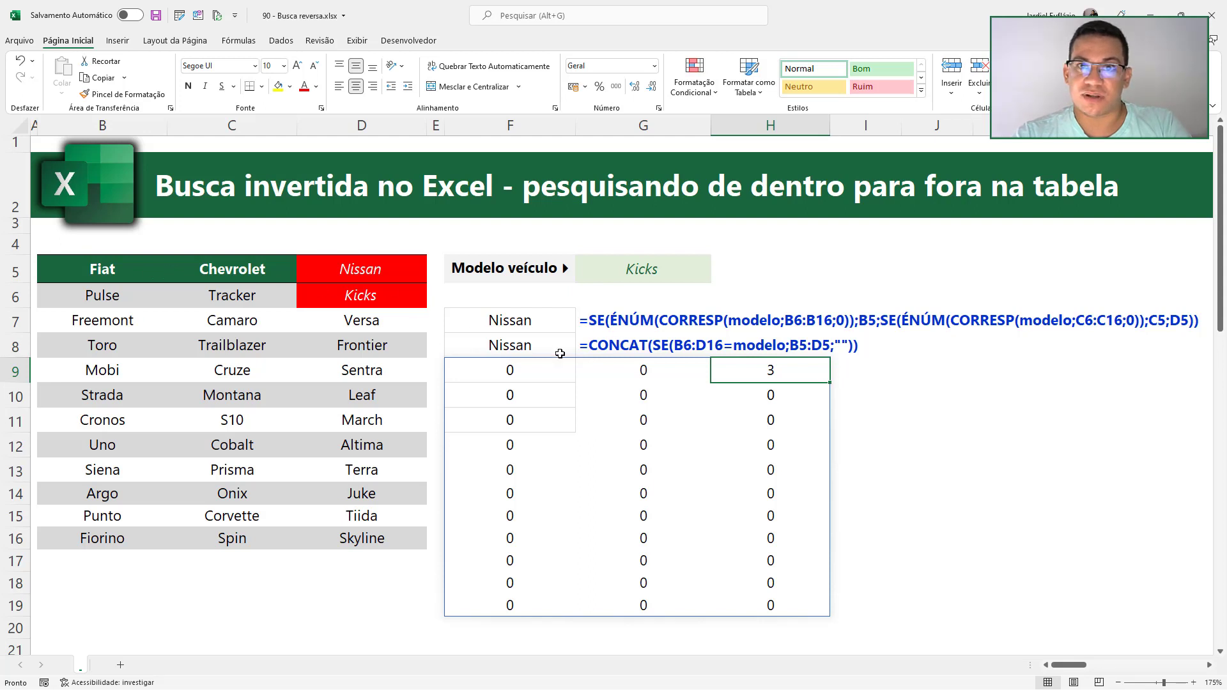
Switch the model to Fiorino, checking the 1 in F19.
click(639, 279)
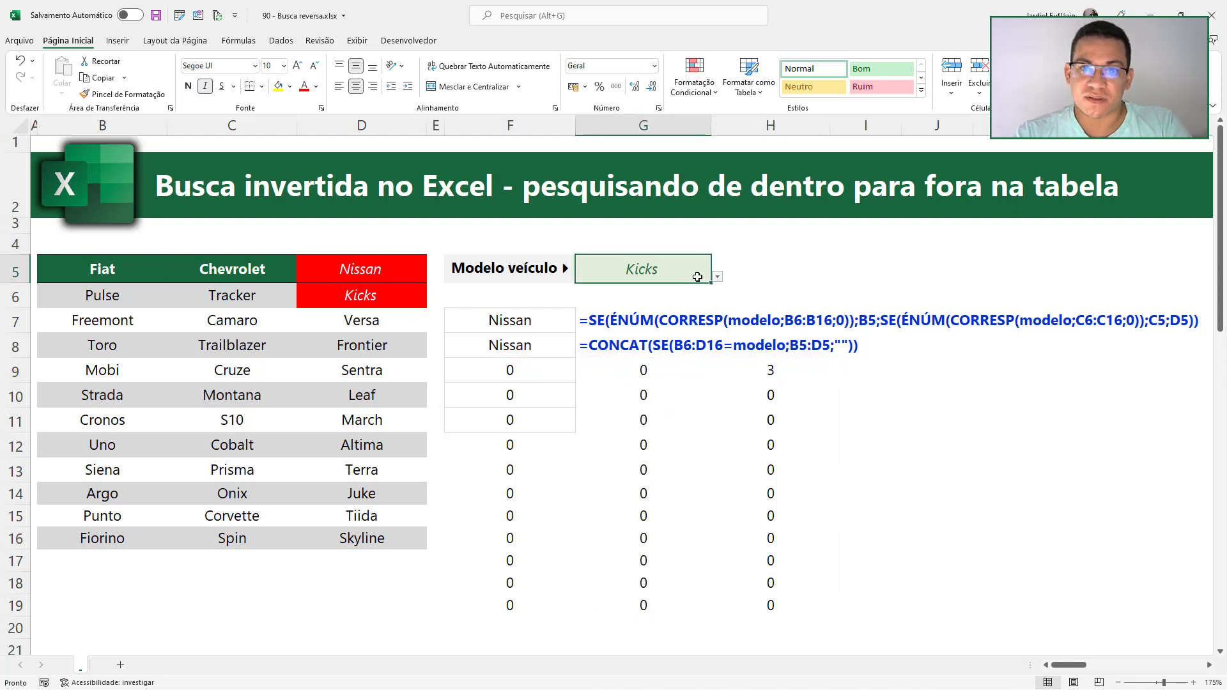
click(718, 277)
drag(712, 338, 711, 326)
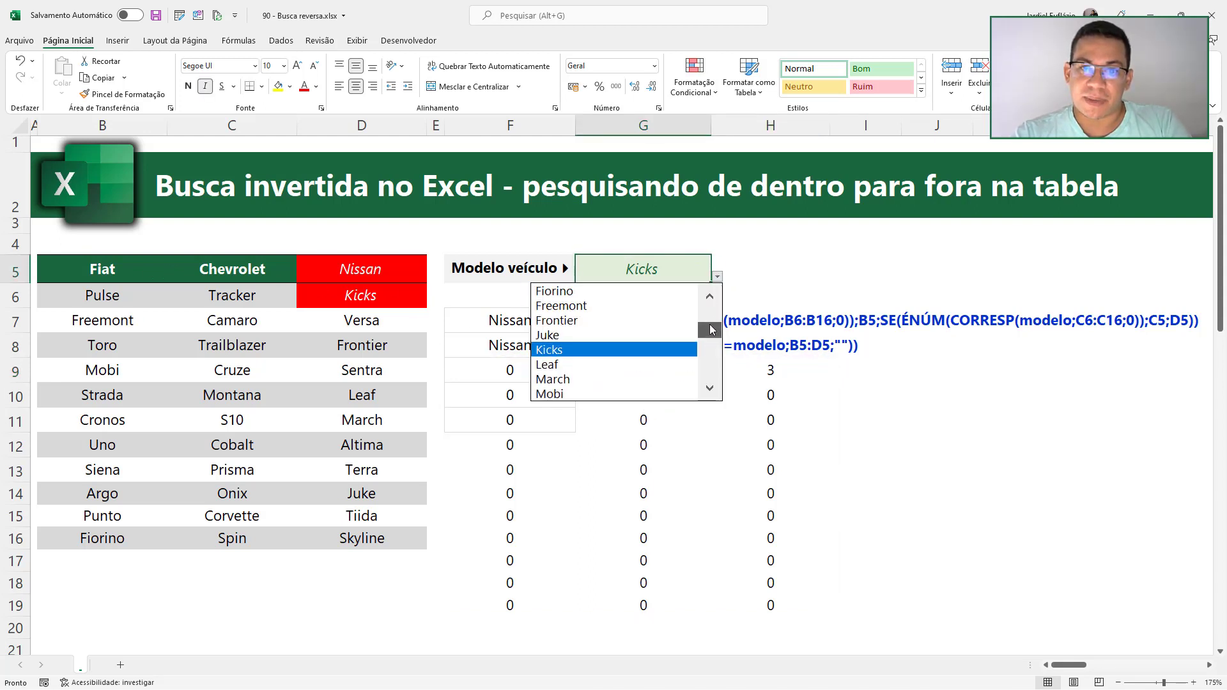
click(580, 326)
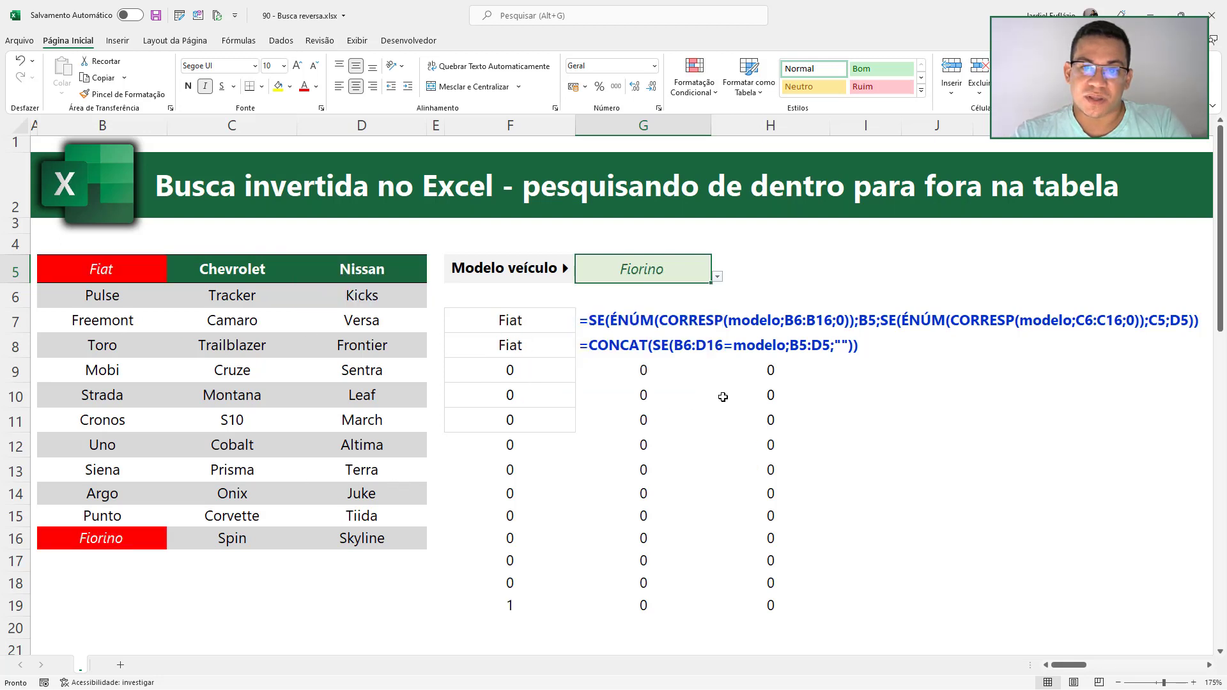
click(524, 603)
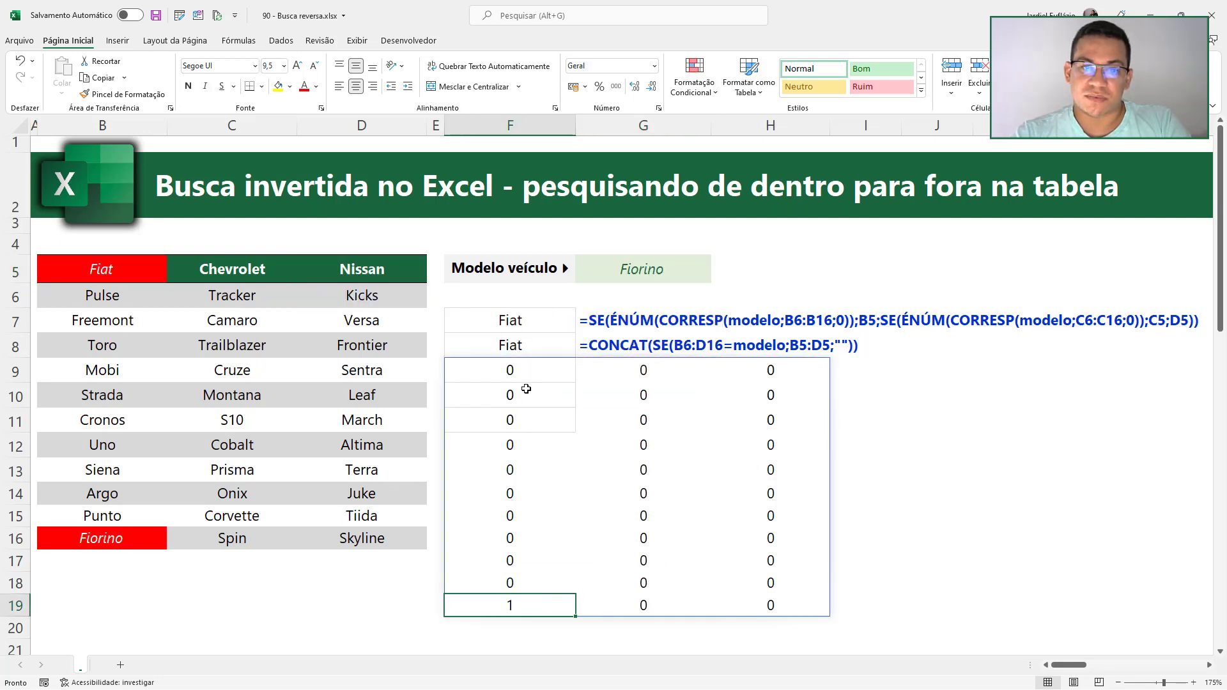
Switch the model to Camaro, checking the 2 in G10.
click(658, 270)
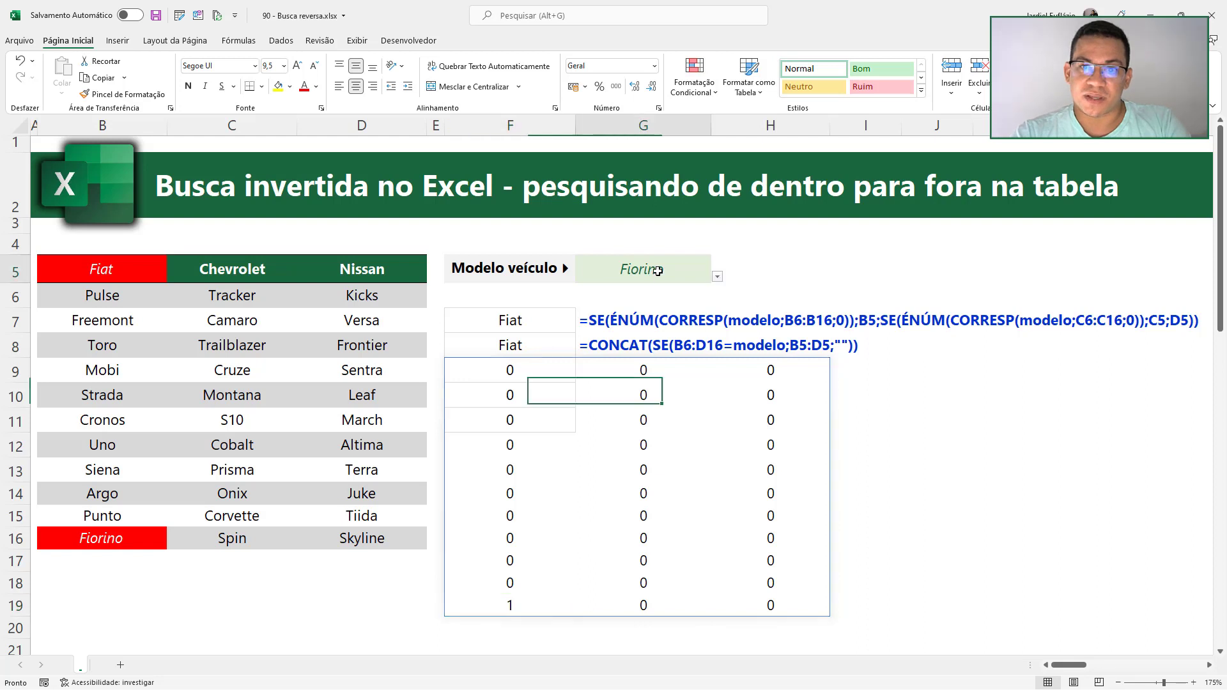
click(717, 276)
drag(714, 331, 713, 318)
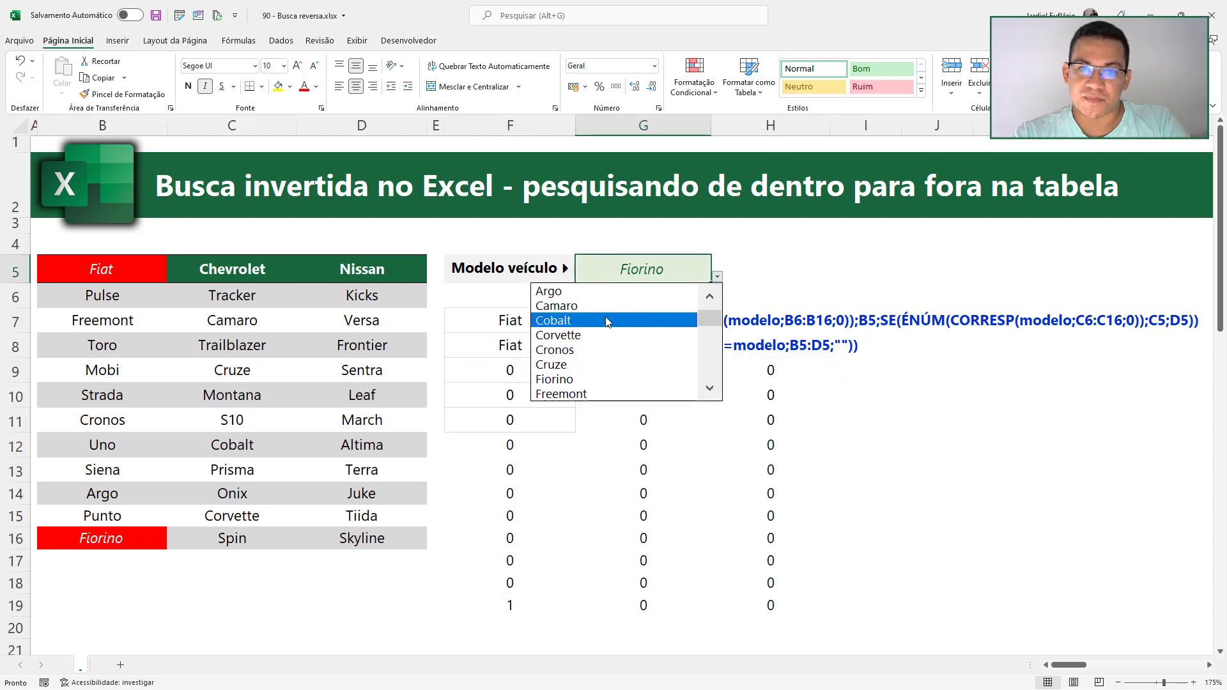
click(605, 306)
click(649, 395)
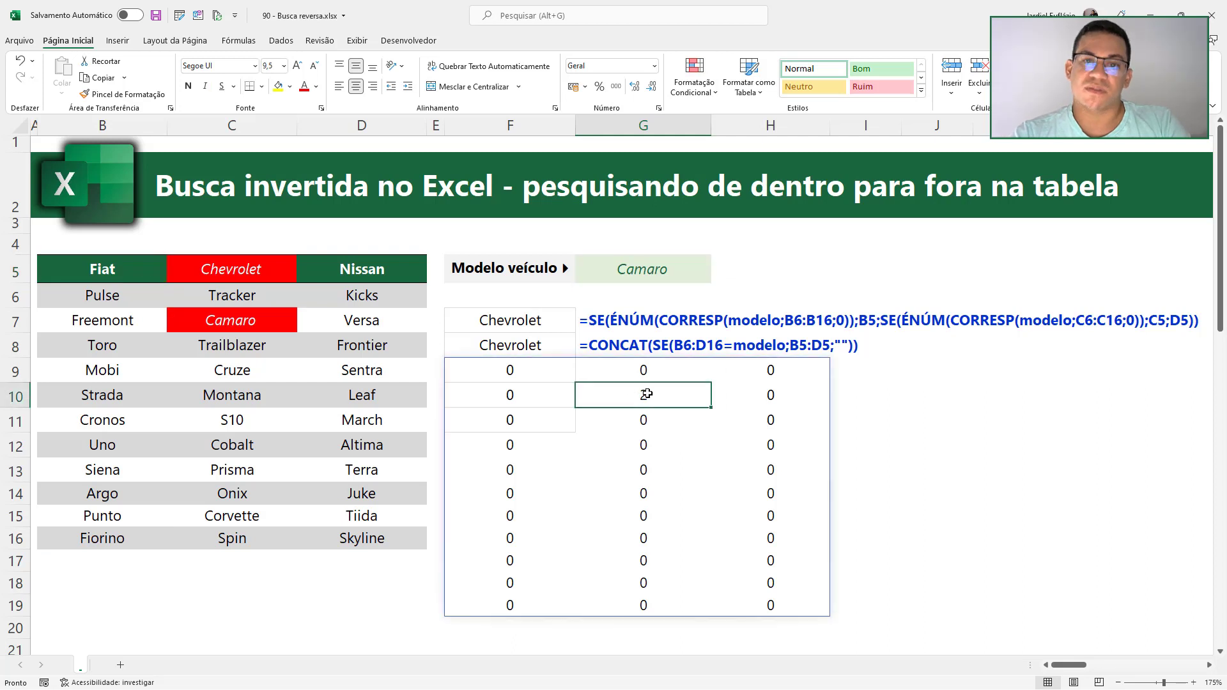
Replace the {1\2\3} list in F9's formula with a SEQUÊNCIA function.
double_click(547, 371)
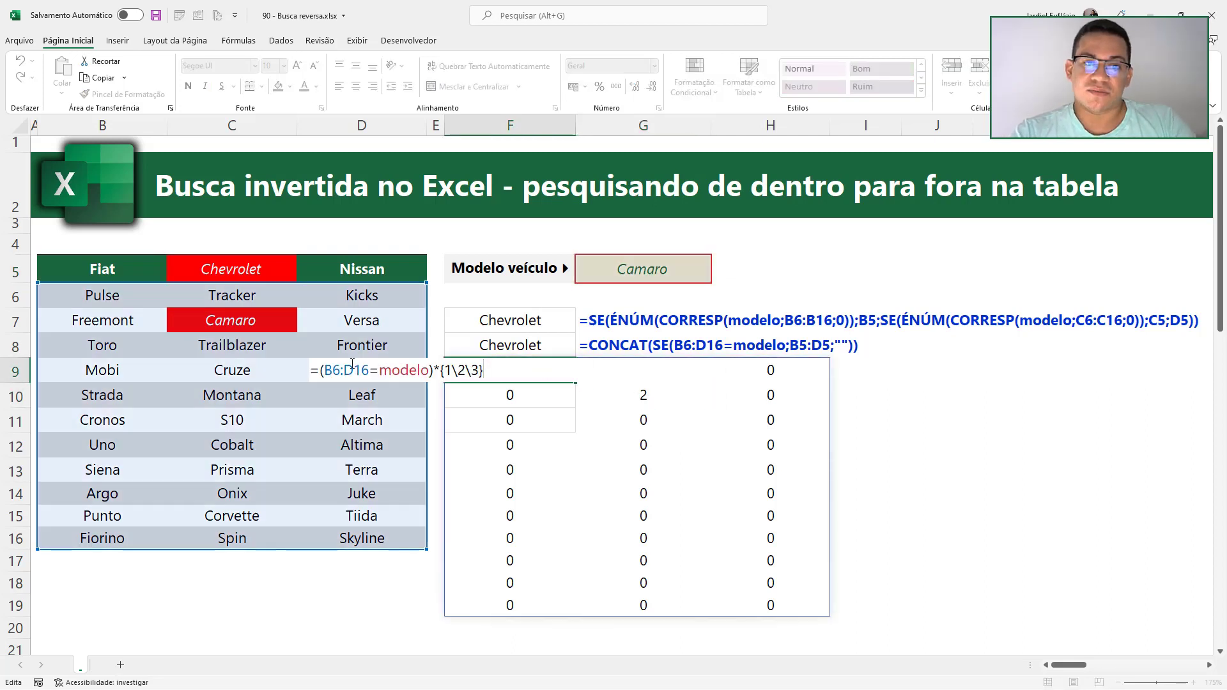
key(Escape)
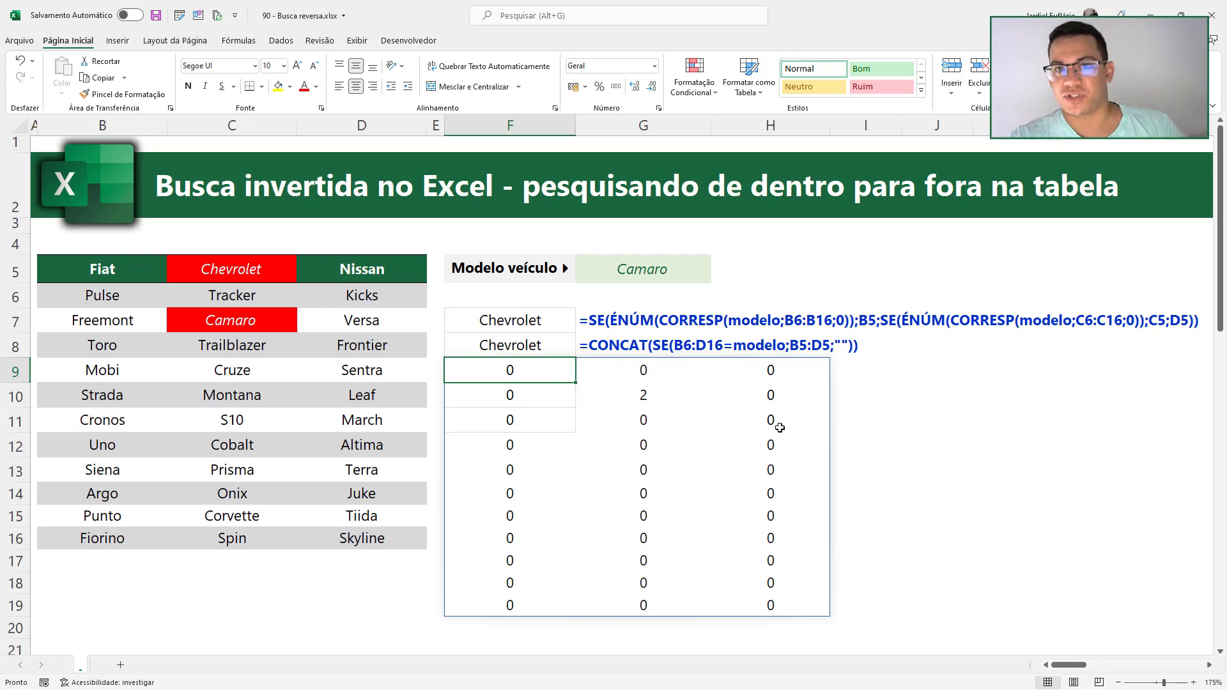
double_click(531, 371)
drag(441, 371, 501, 372)
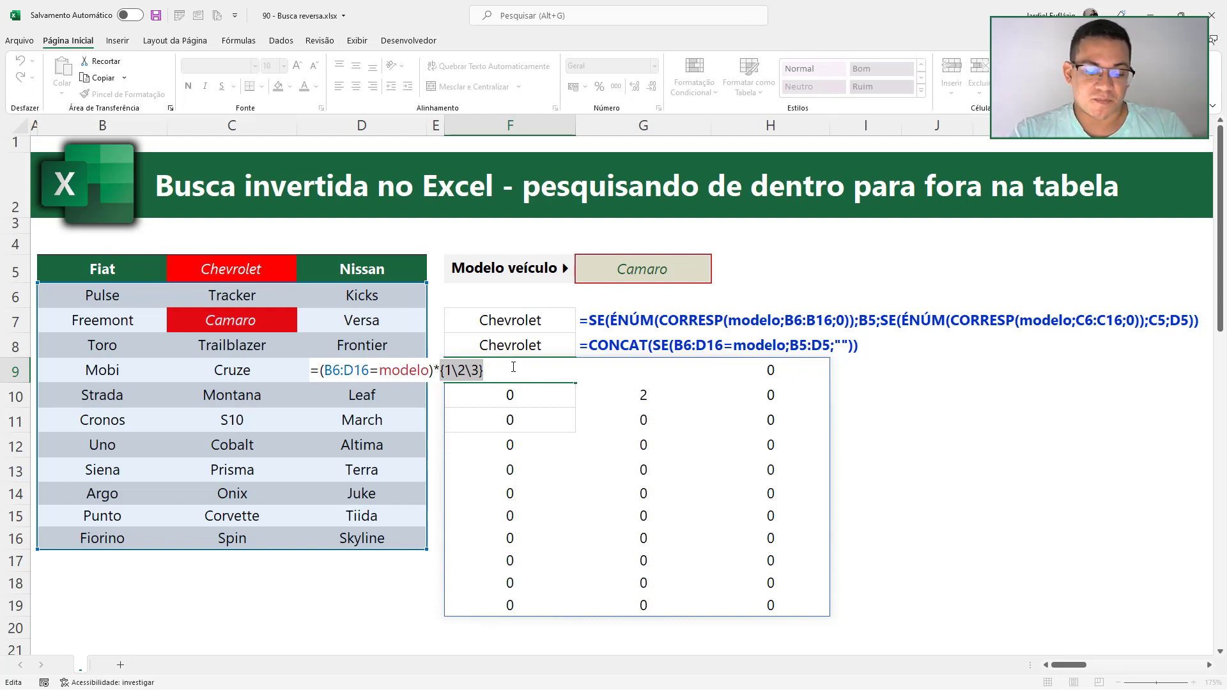
text(SEq)
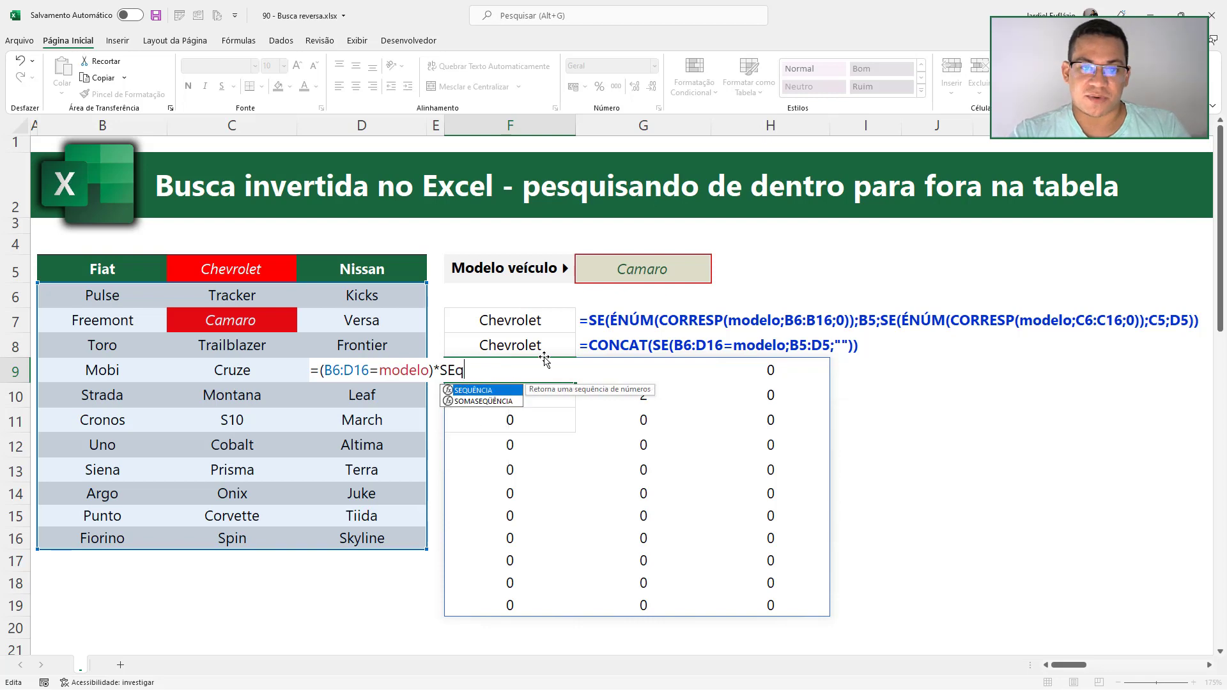
key(Tab)
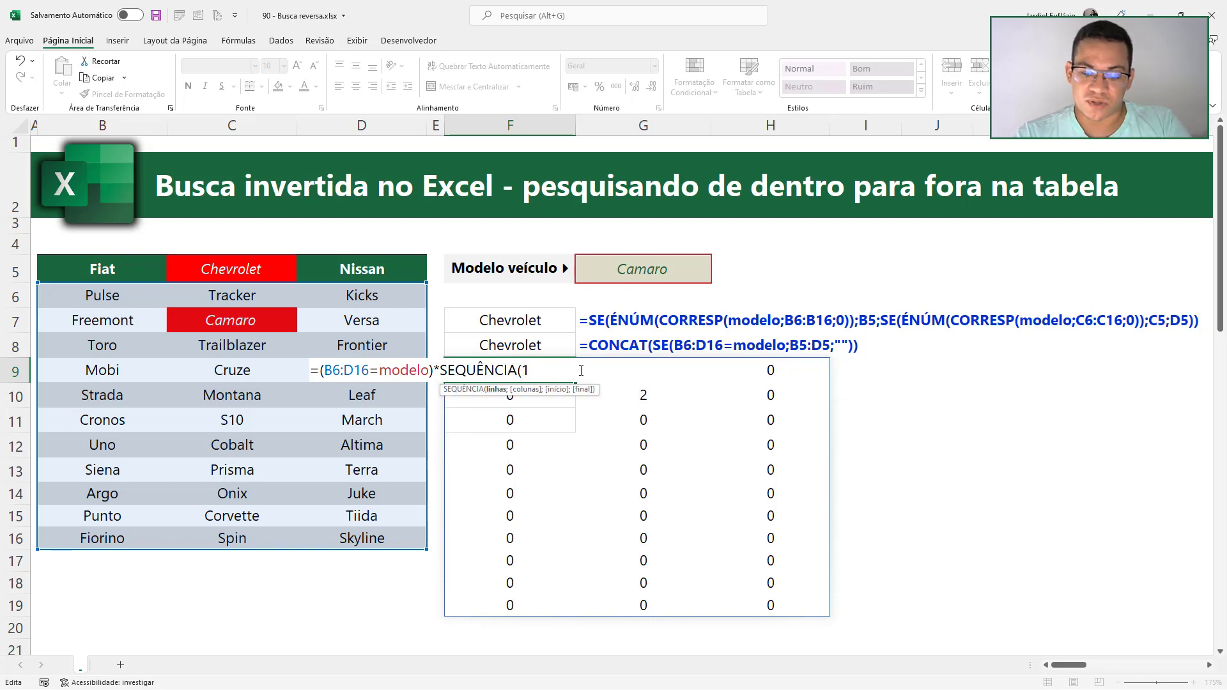
Give SEQUÊNCIA the column count COLS(B5:D5) and confirm the F9 formula.
text(;)
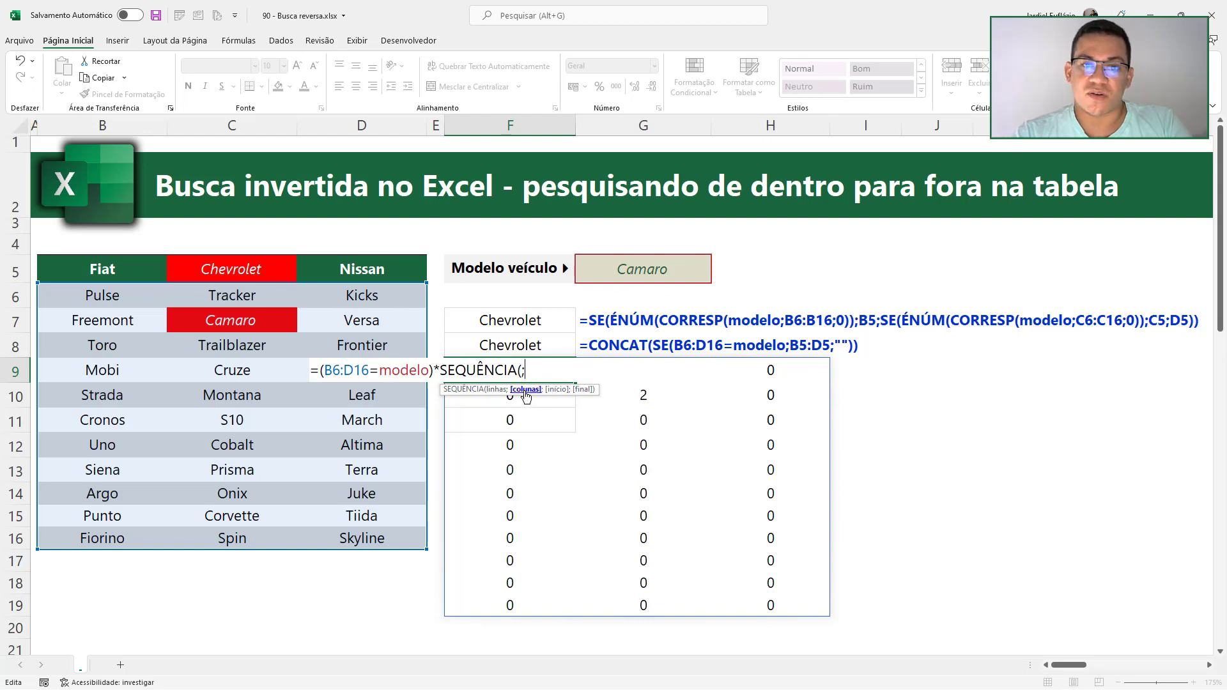
text(cols)
key(Tab)
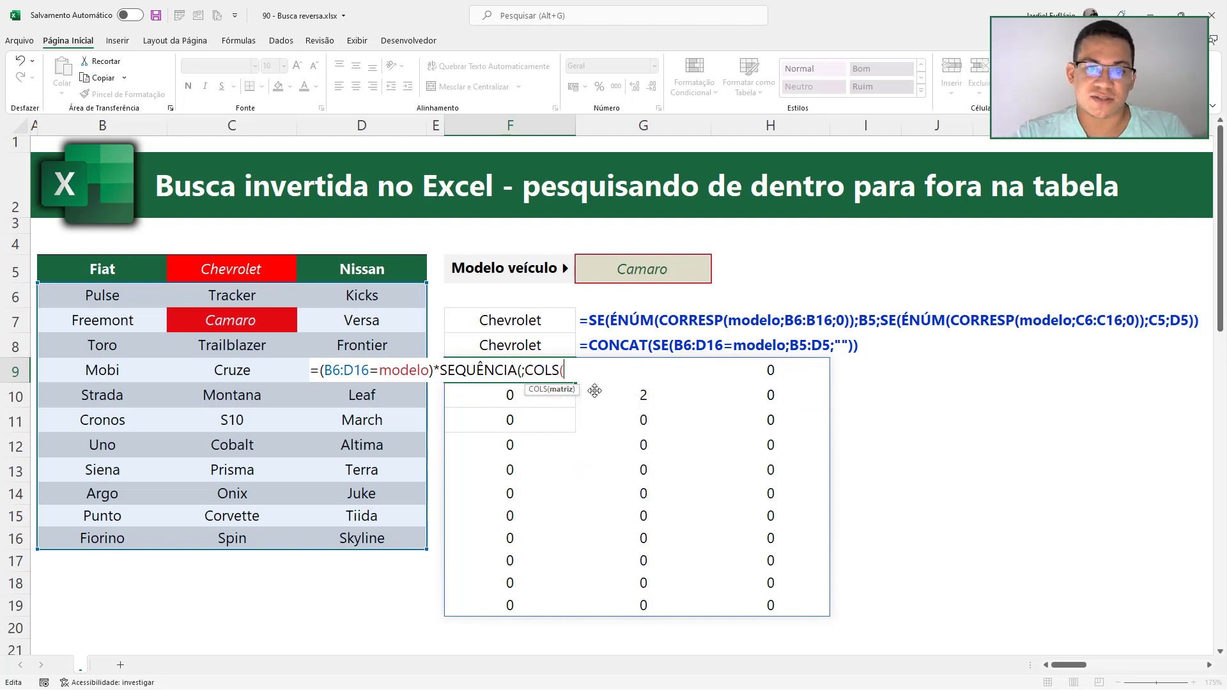
drag(108, 272, 319, 274)
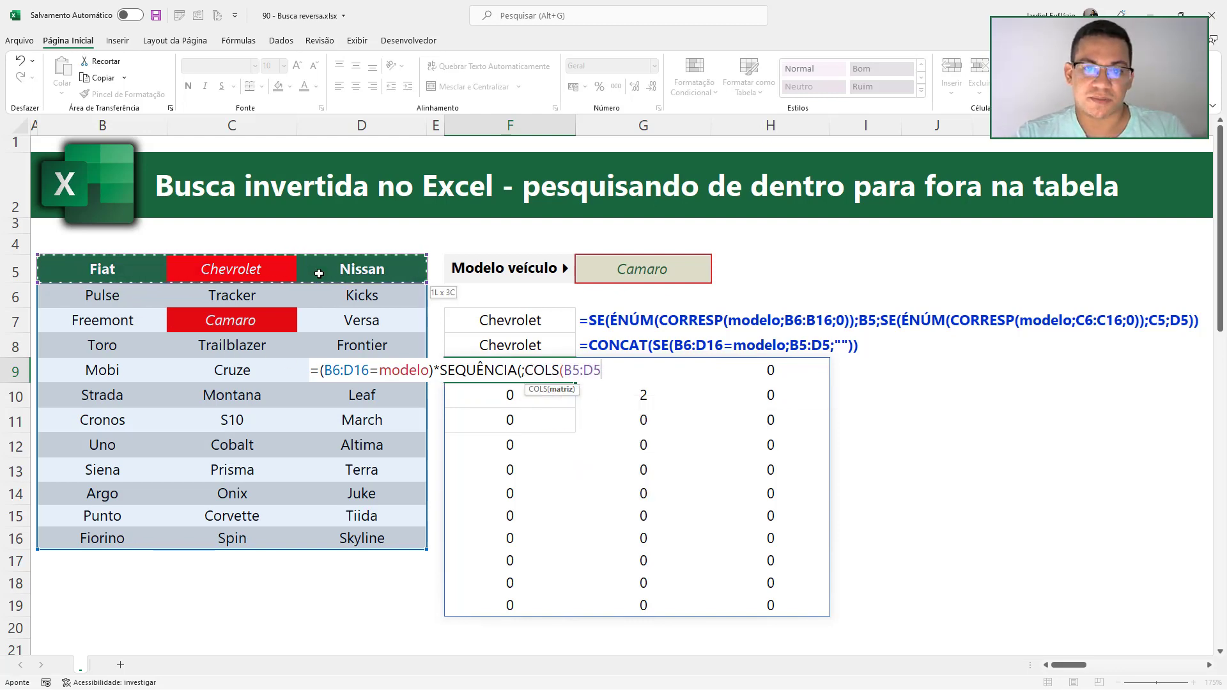
text())
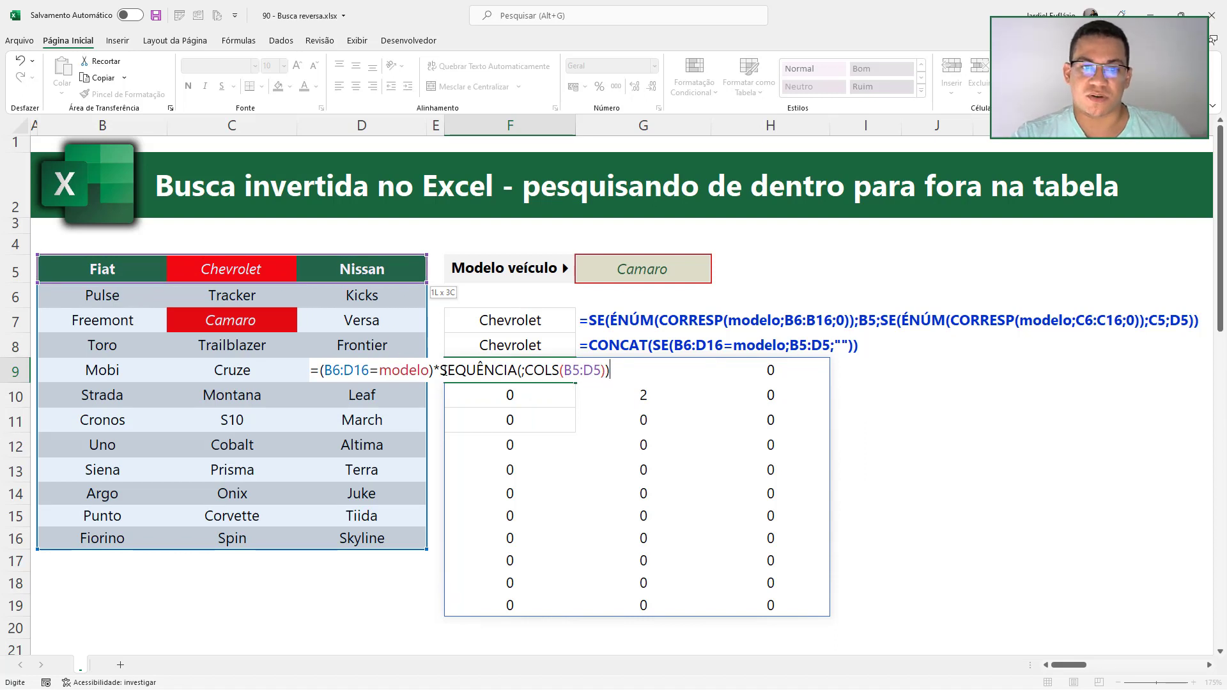
text())
key(F2)
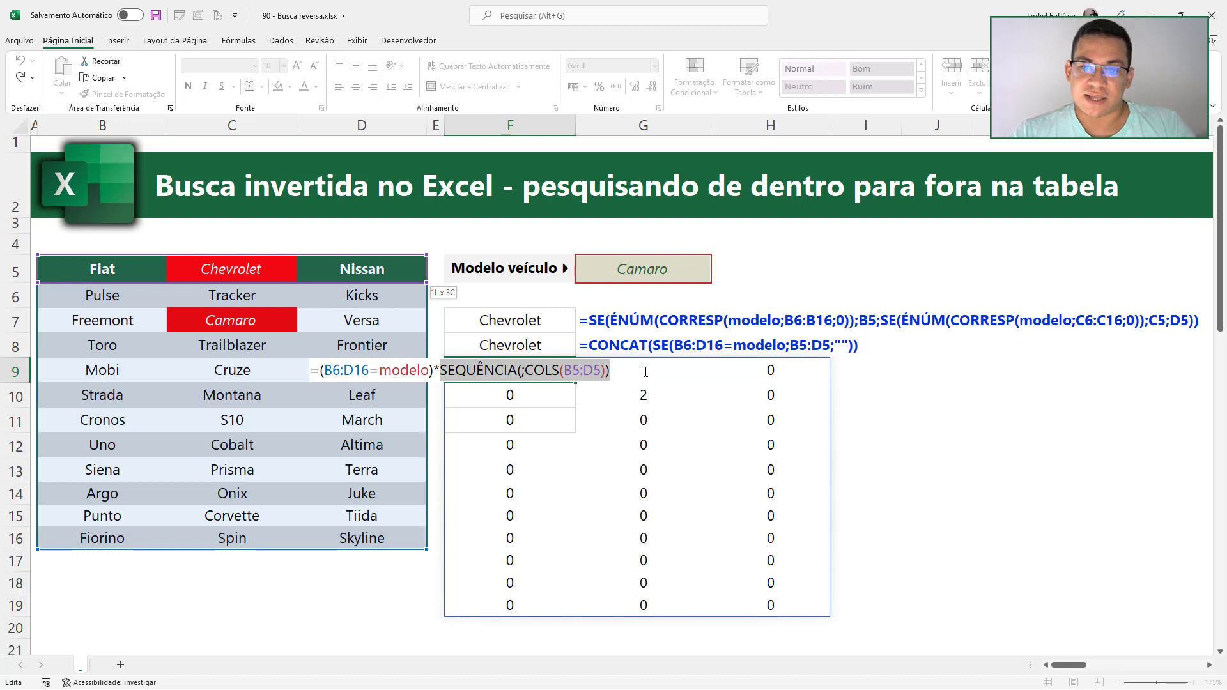
key(Return)
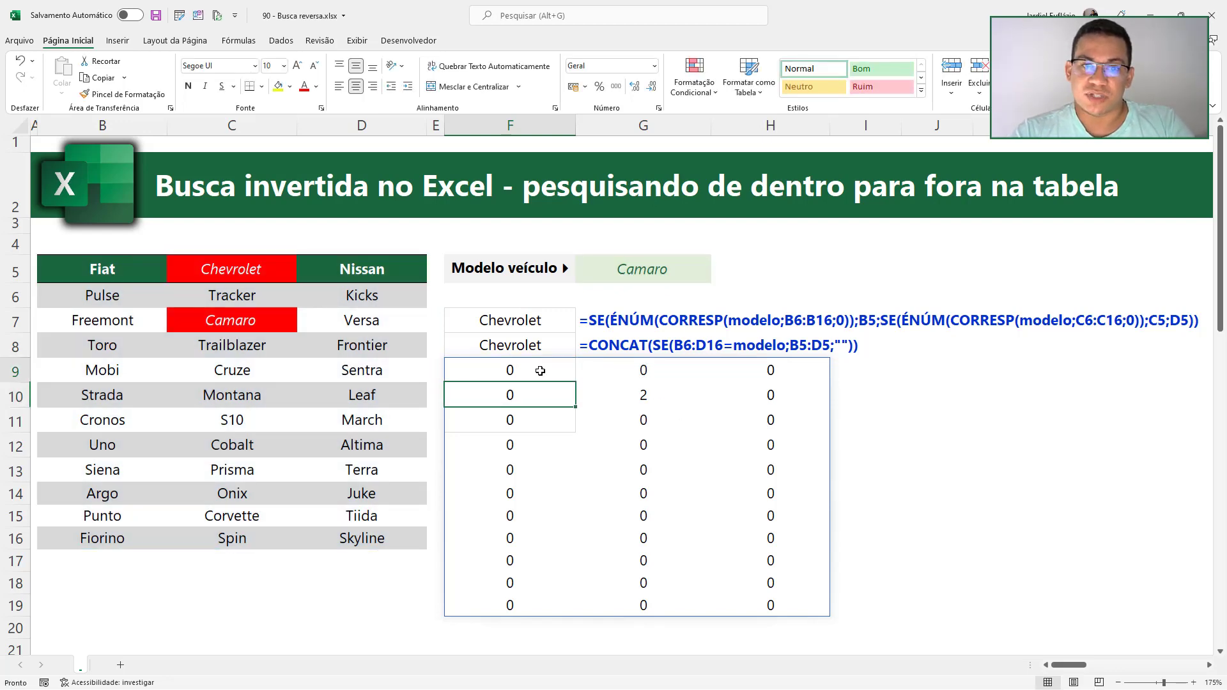
double_click(480, 369)
drag(441, 368, 645, 372)
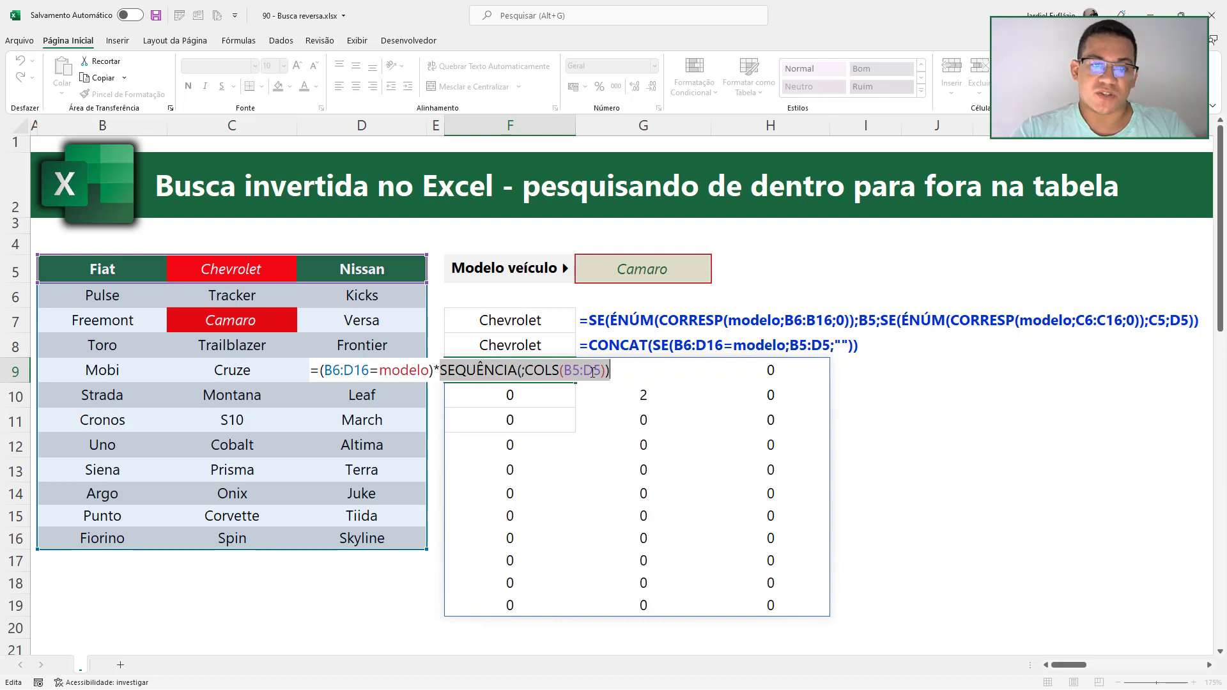
Use COL(B5:D5) for the brand column numbers in F9 and preview the values it returns.
text((cols)
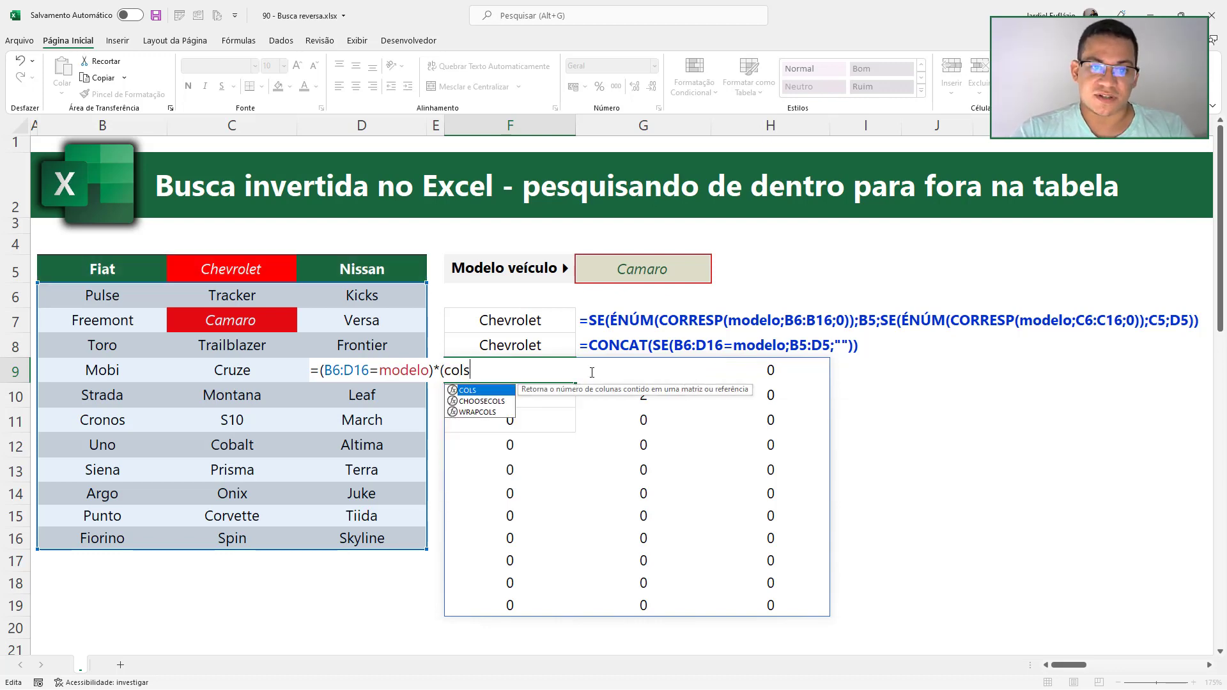
key(BackSpace)
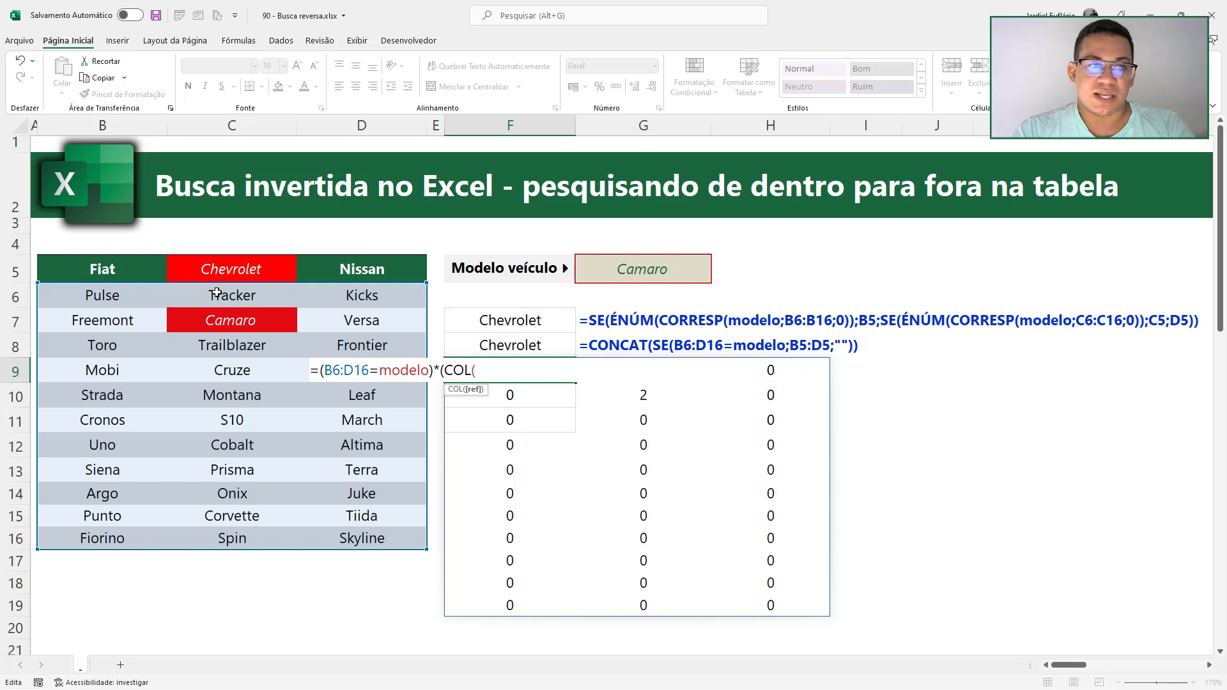
drag(115, 269, 342, 271)
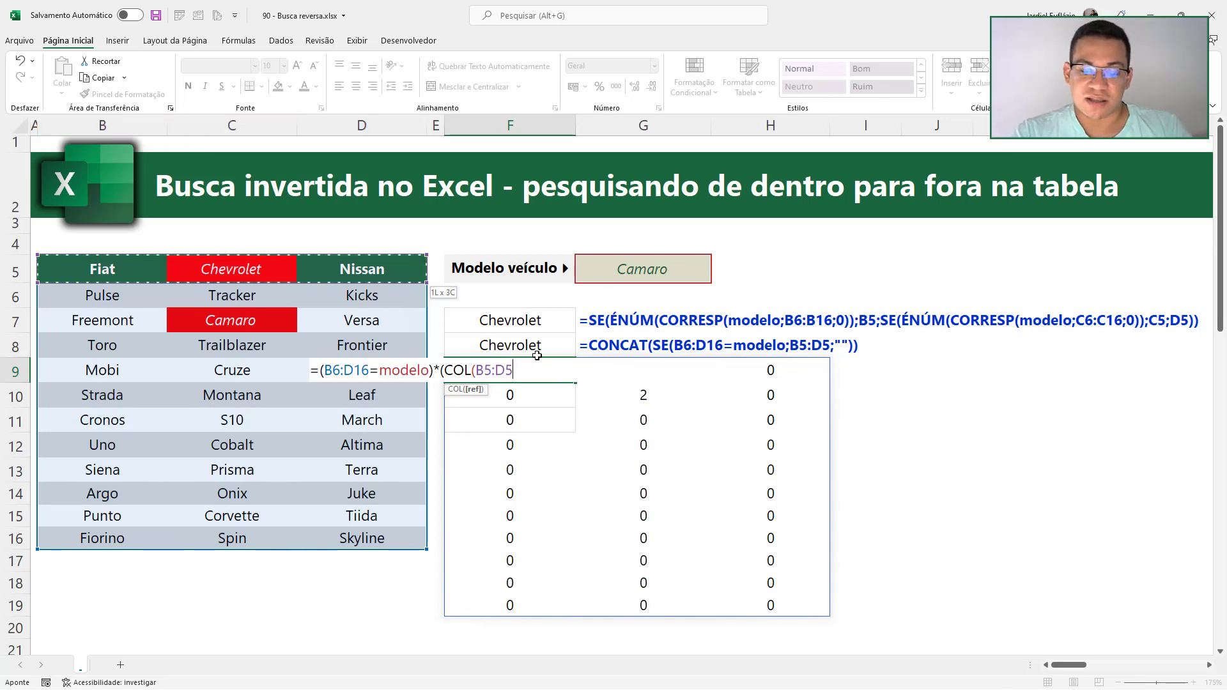
text())
drag(443, 370, 562, 370)
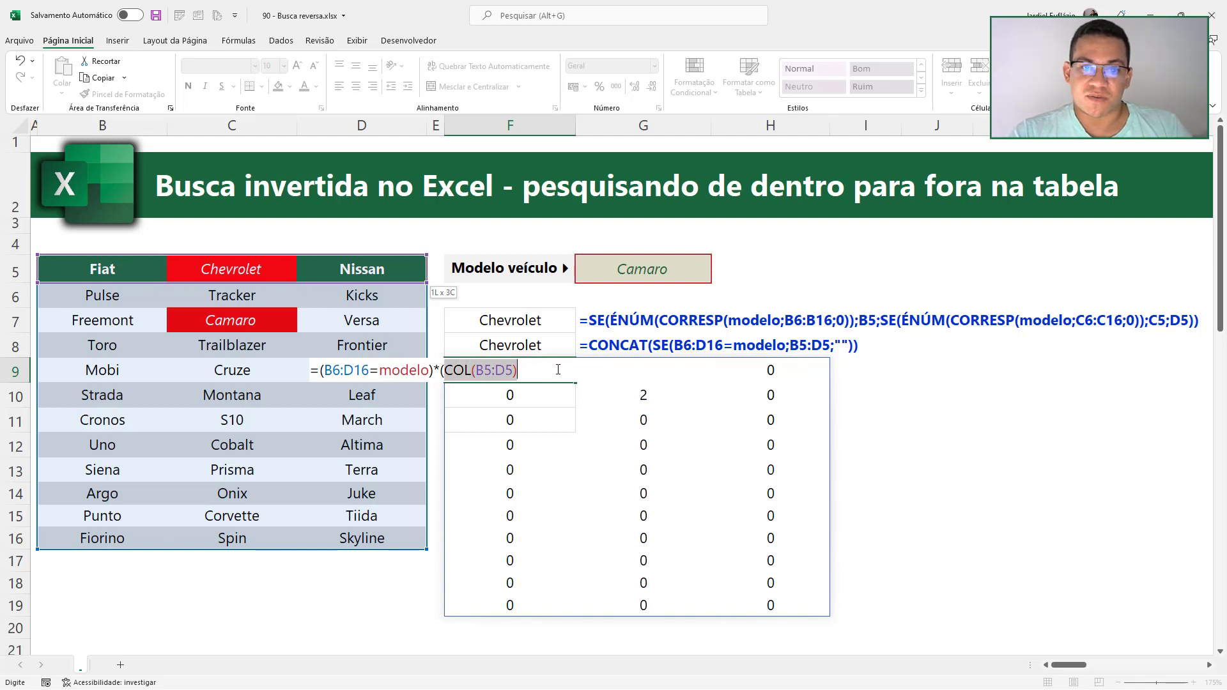
key(F9)
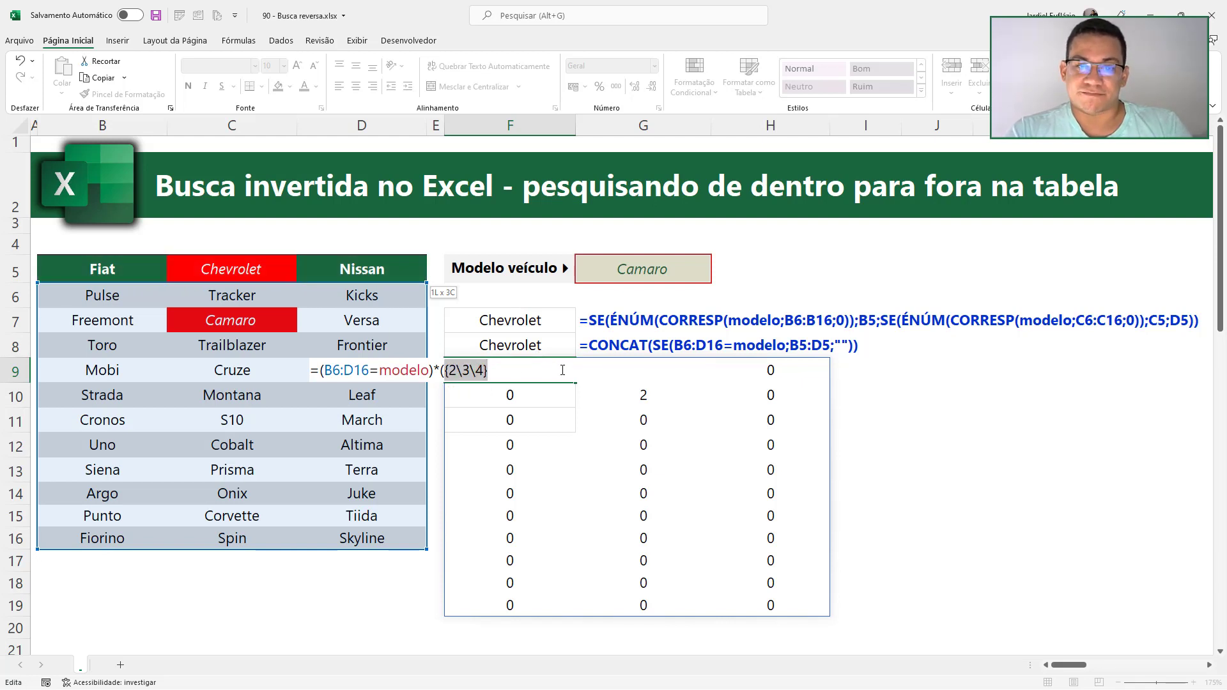
key(ctrl+z)
Subtract 1 from COL(B5:D5), confirm it evaluates to {1\2\3}, and commit F9.
text(-1)
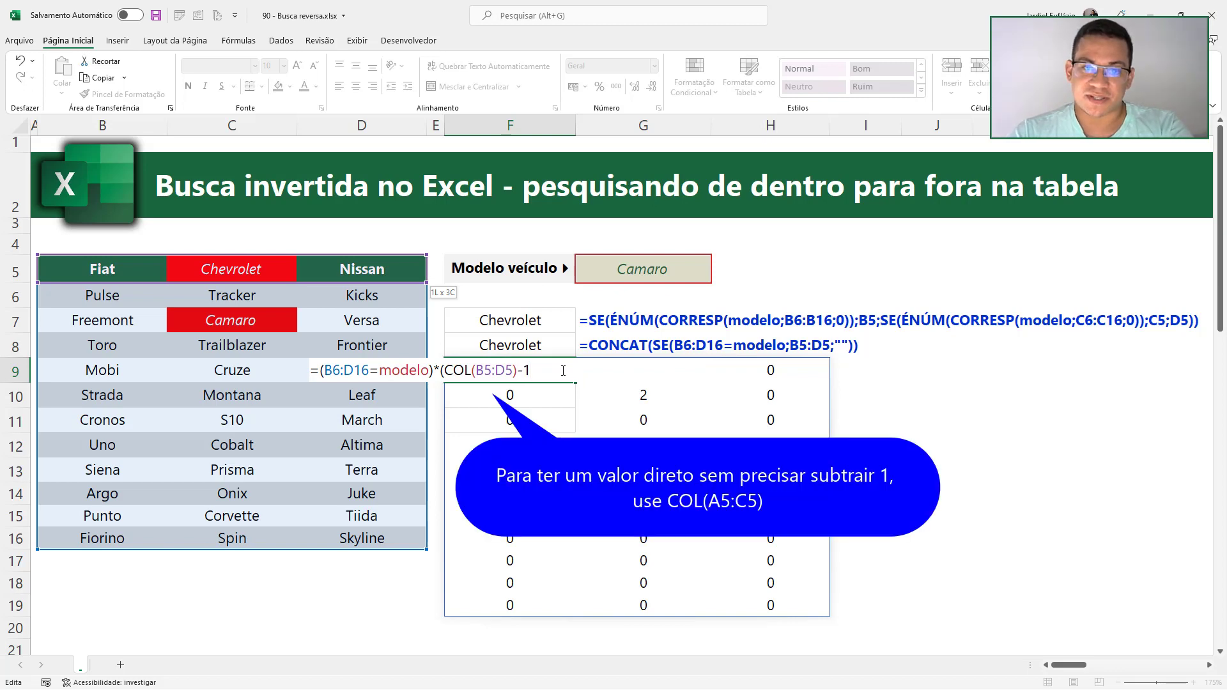
text())
drag(536, 371, 441, 373)
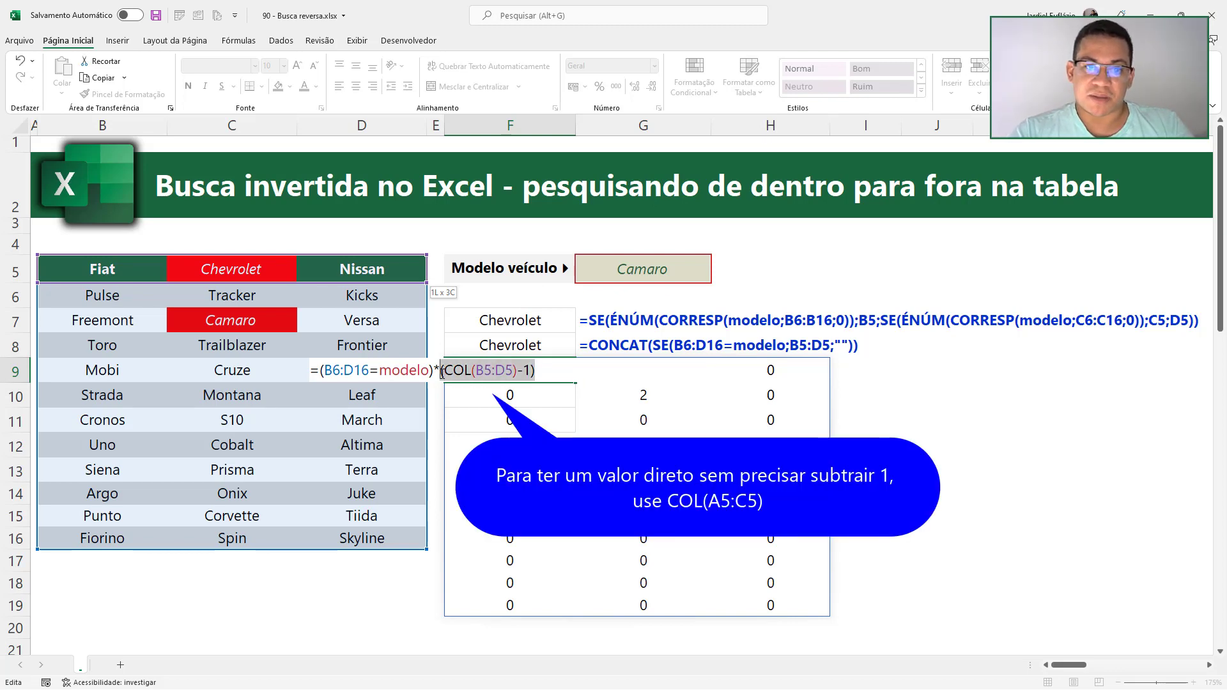
key(F9)
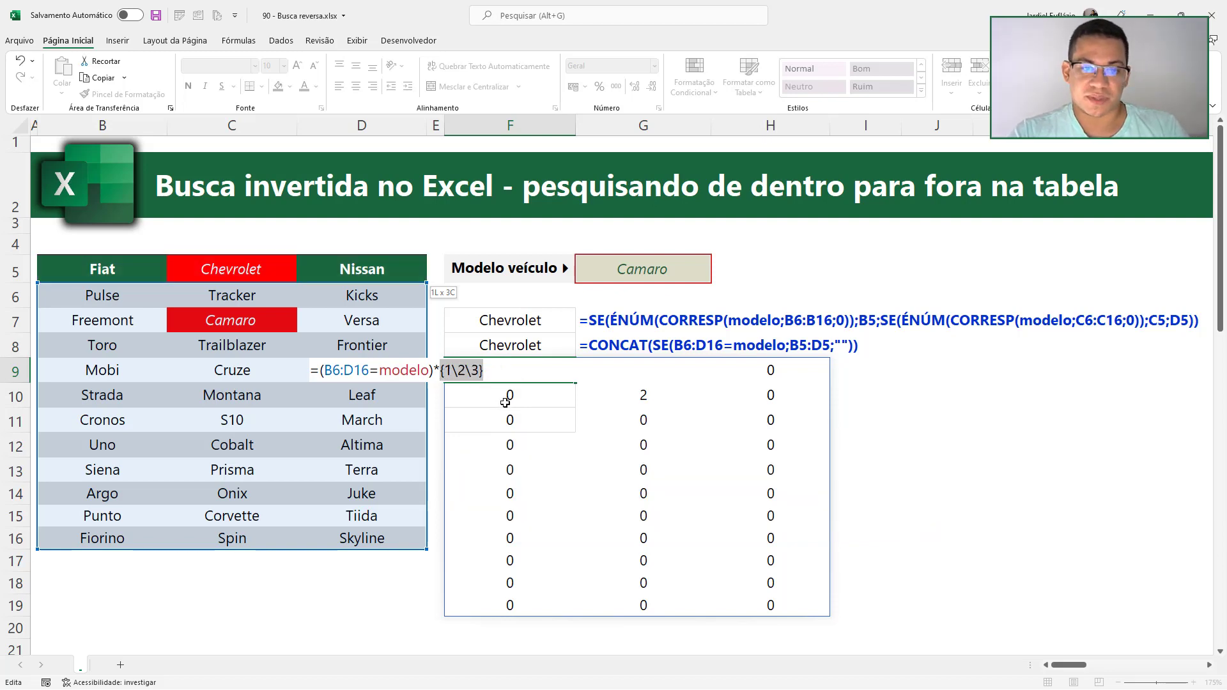
key(ctrl+z)
click(498, 373)
click(551, 372)
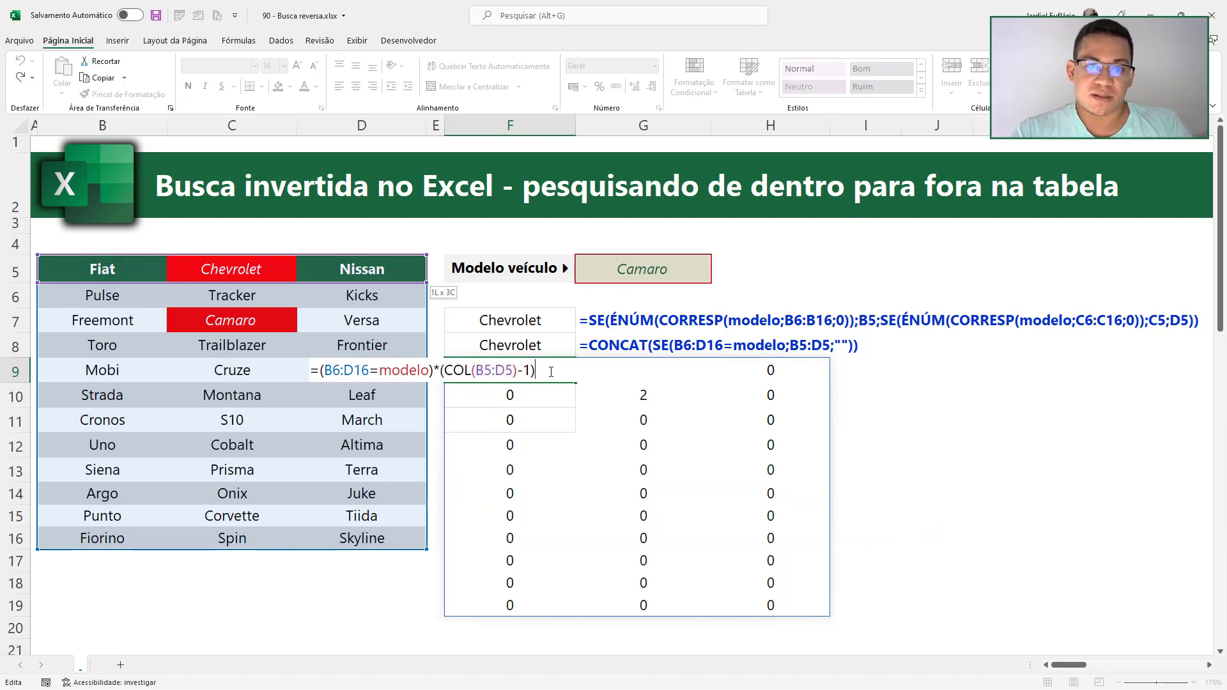
key(Return)
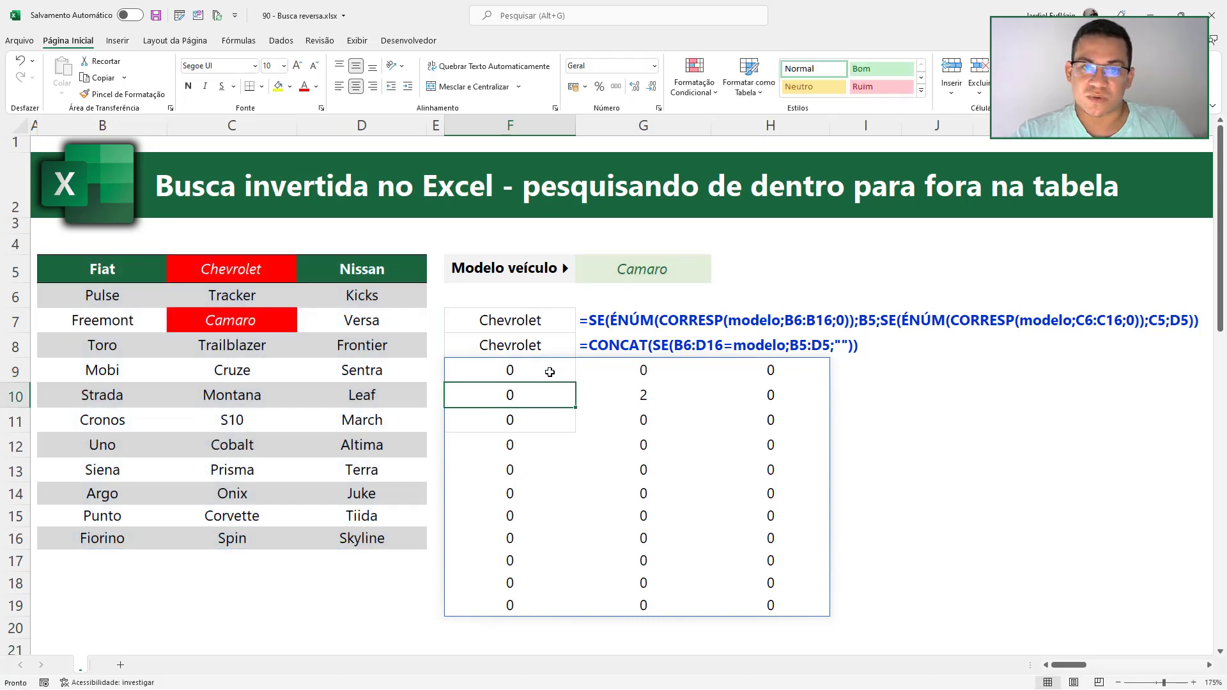
Wrap F9's match calculation in MÁXIMO.
double_click(550, 372)
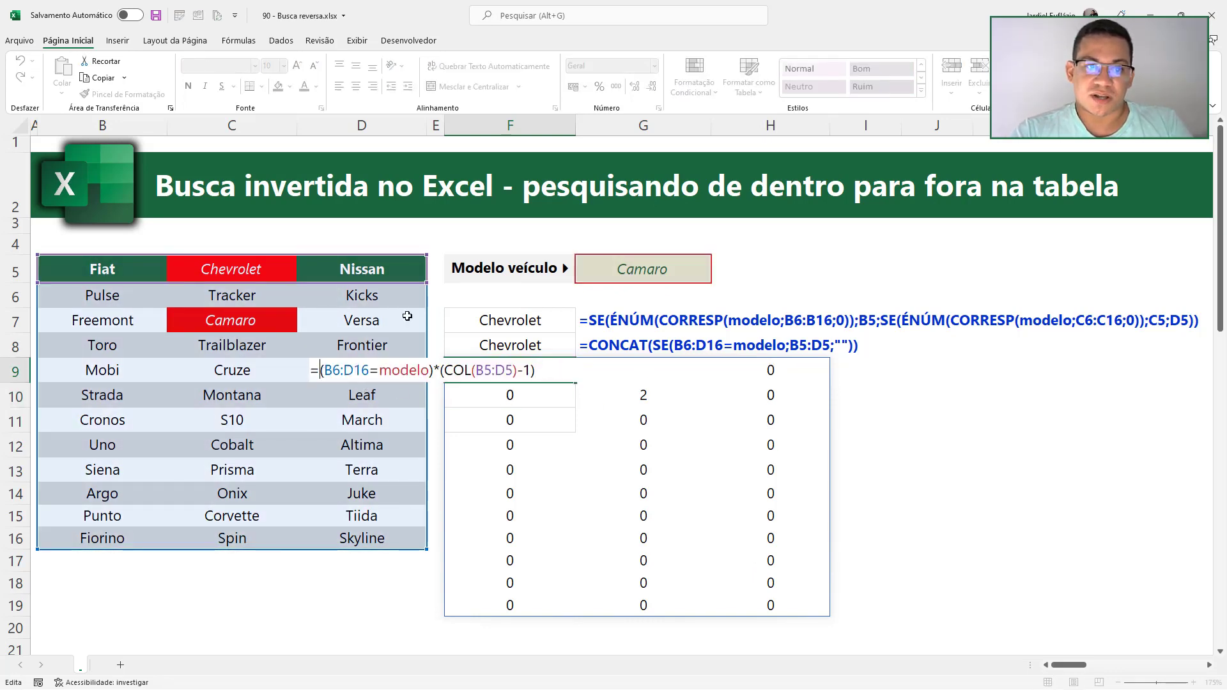
text(MÁXIMO)
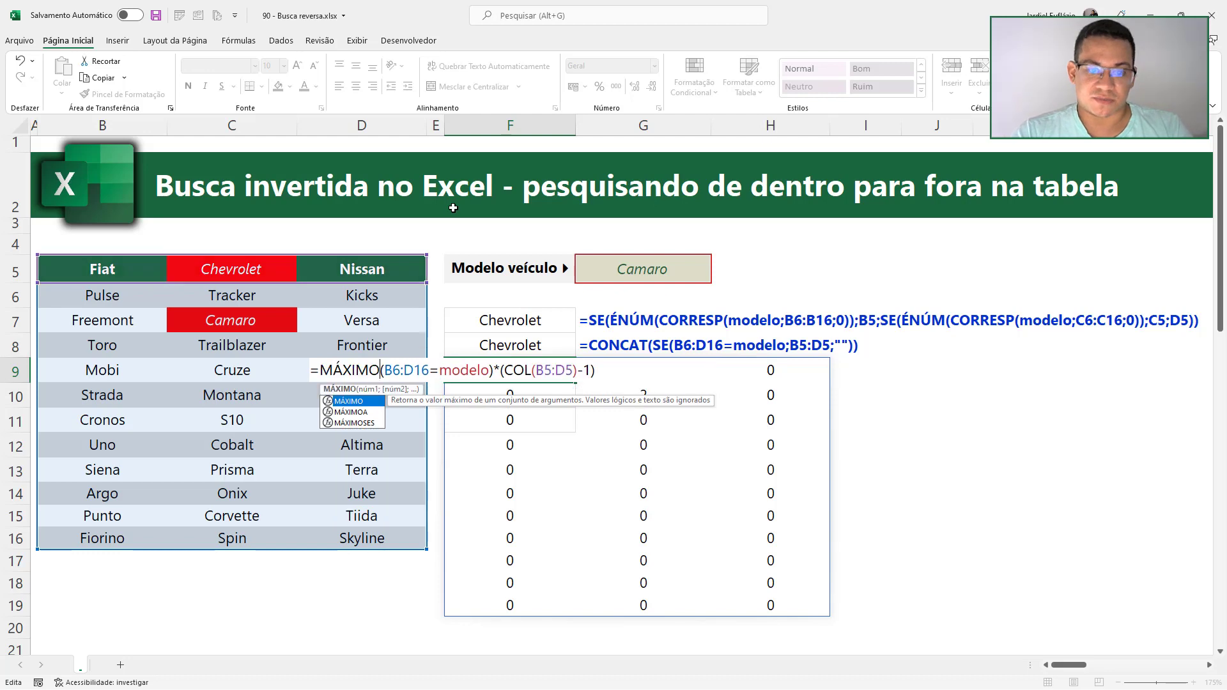
text(()
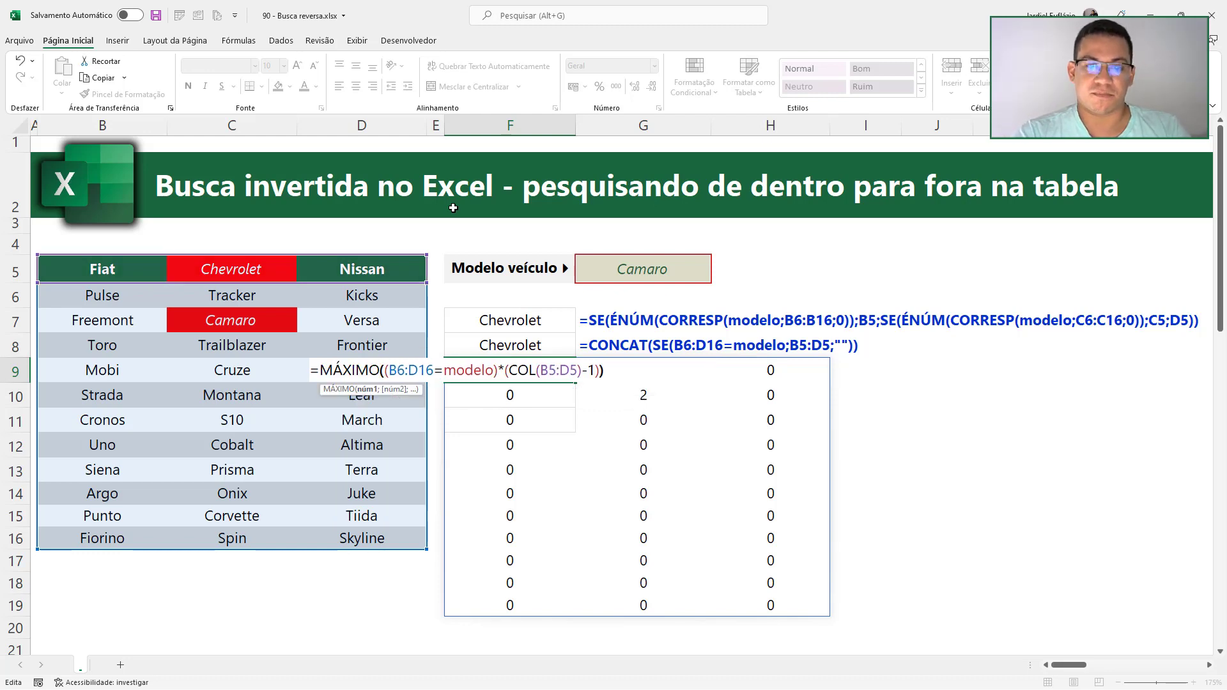
key(Return)
Wrap the MÁXIMO result in ÍNDICE(B5:D5;…) so F9 returns Chevrolet.
double_click(531, 372)
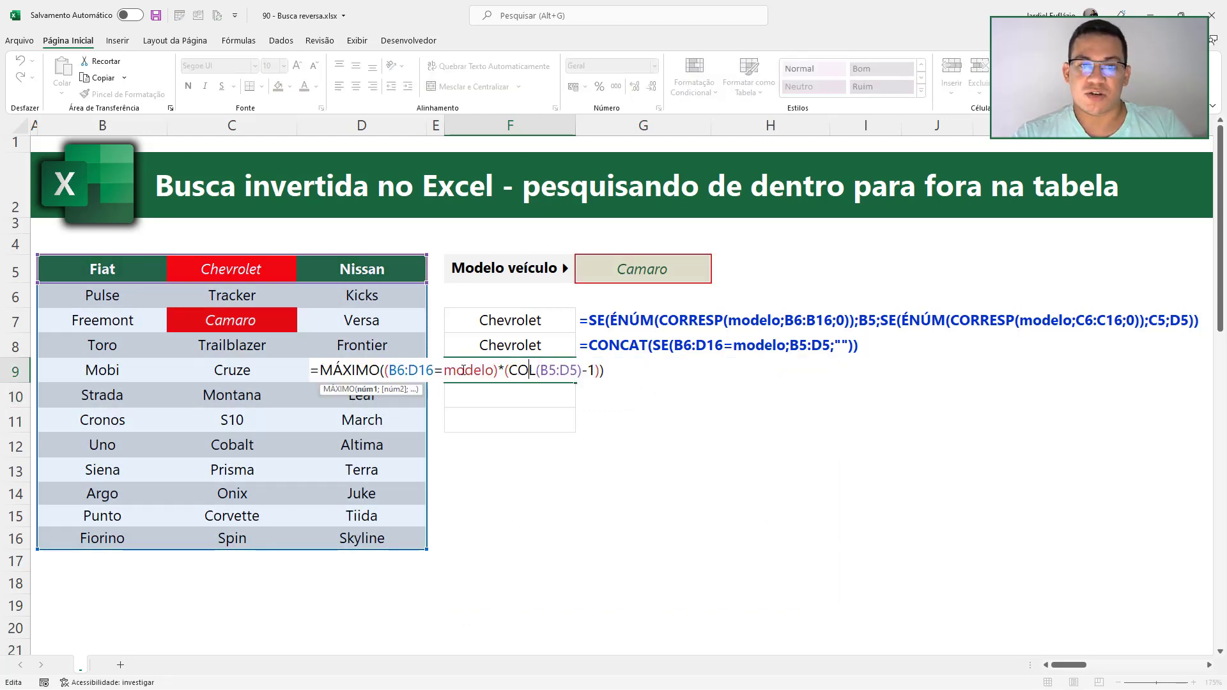
click(323, 371)
text(ÍN)
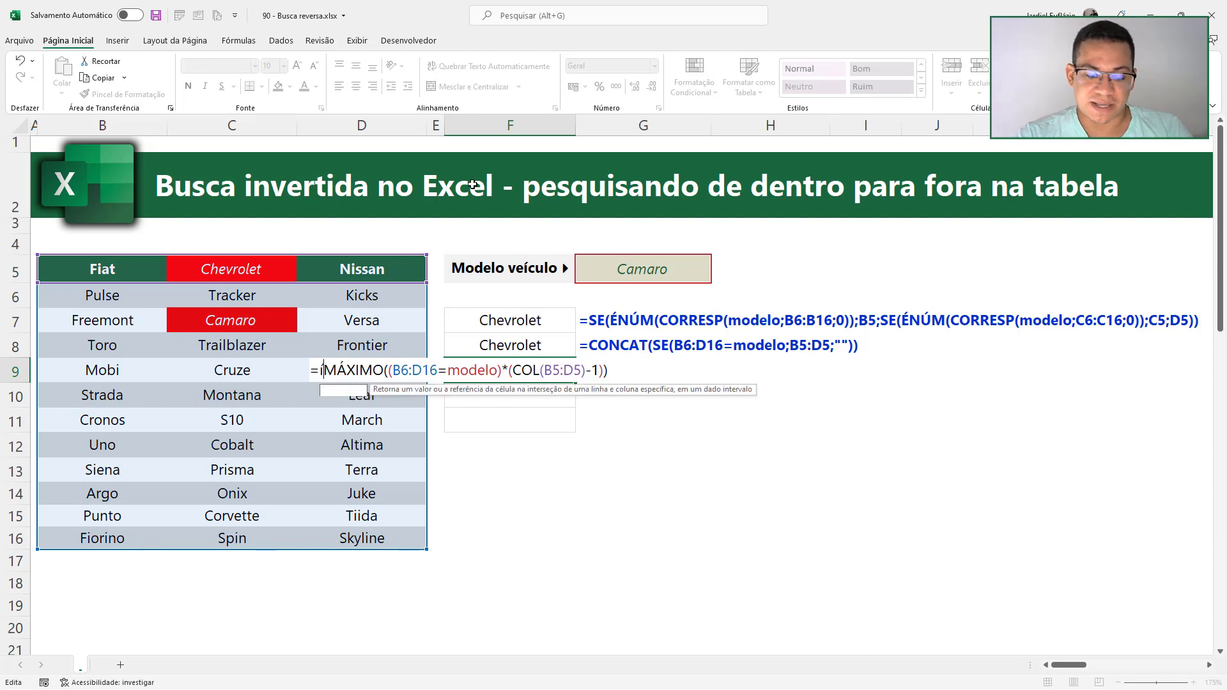
text(DICE()
drag(102, 269, 382, 270)
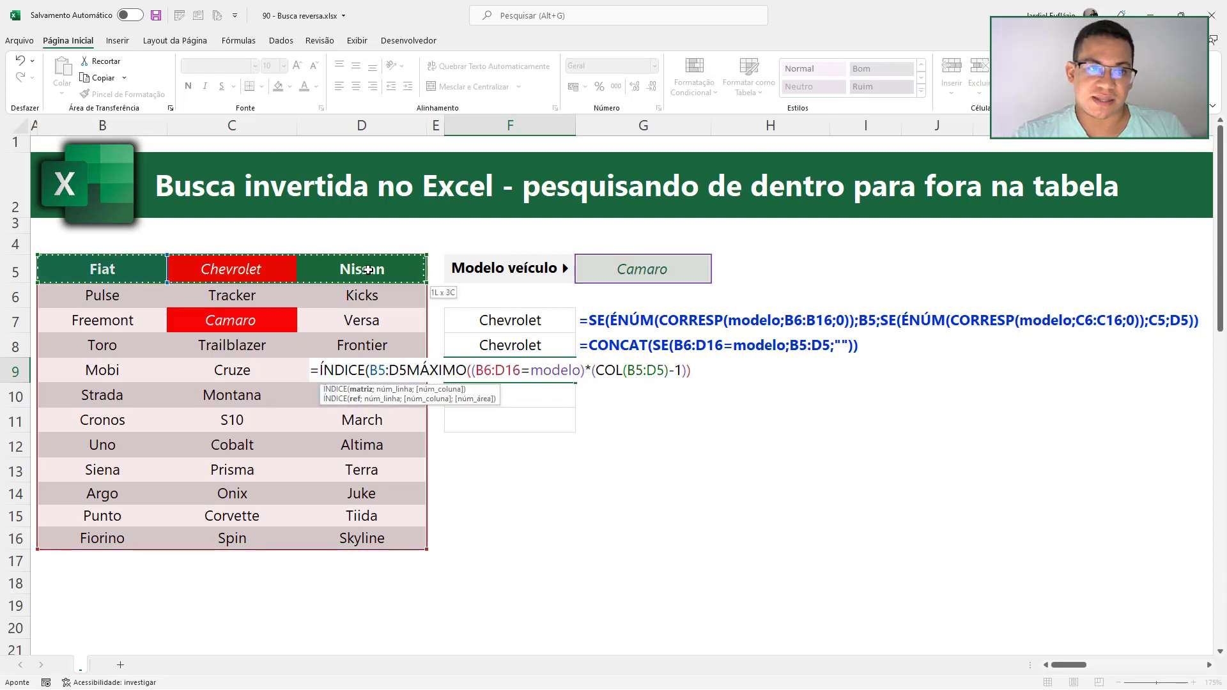
text(;)
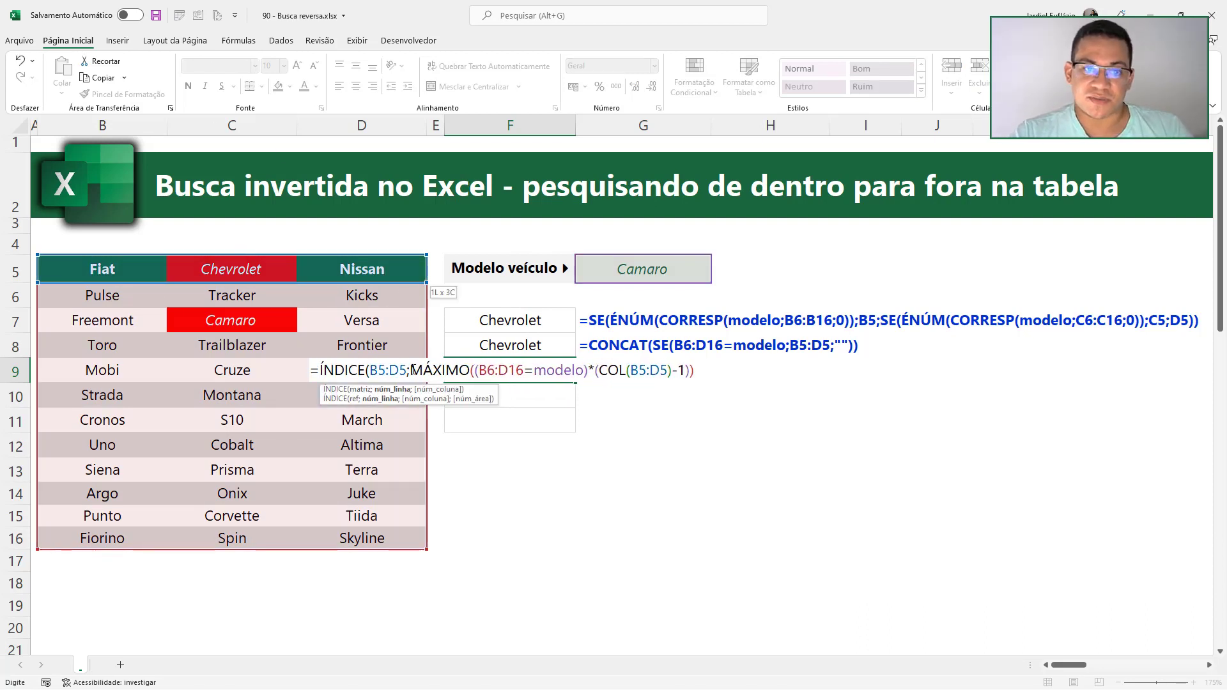
drag(410, 370, 658, 371)
key(End)
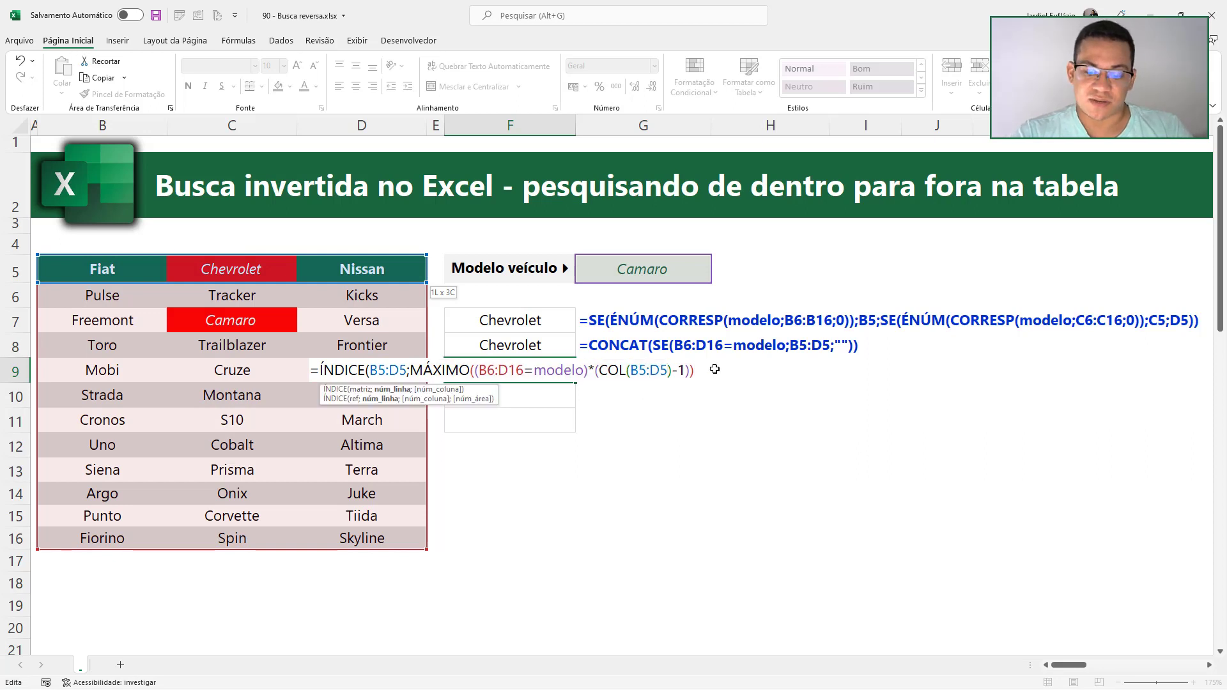
key(Return)
Show F9's formula as text in G9 and copy its MÁXIMO((B6:D16=modelo)*(COL(B5:D5)-1)) argument.
click(619, 379)
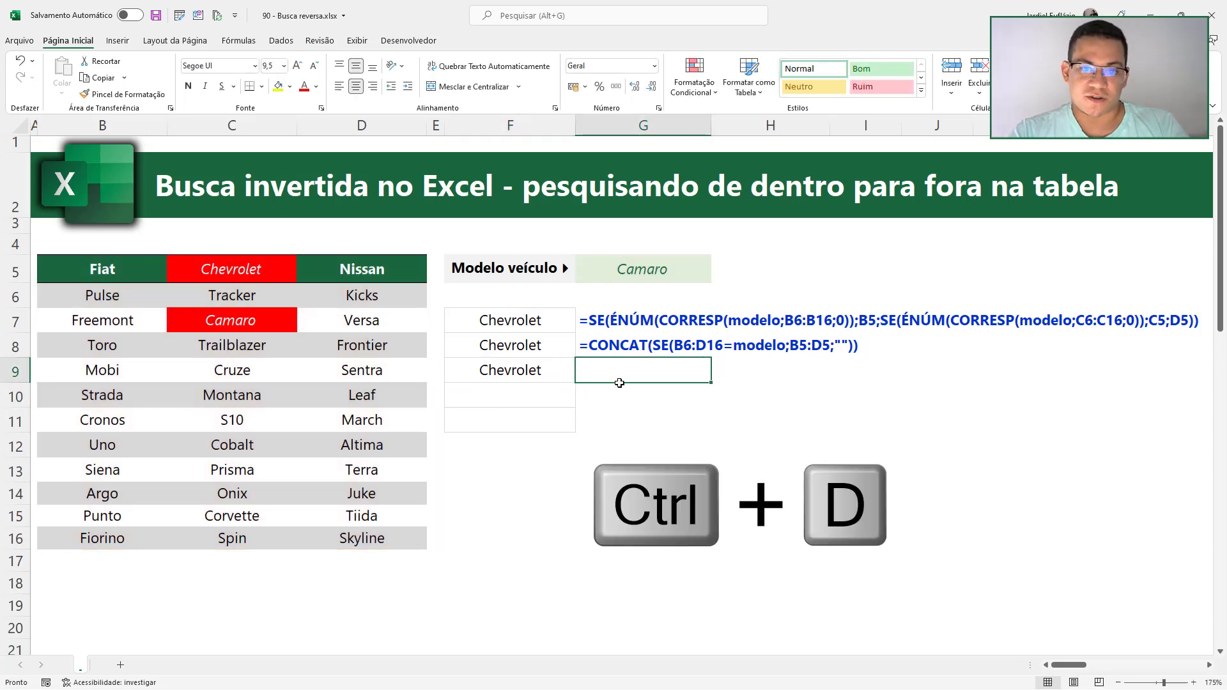
key(ctrl+d)
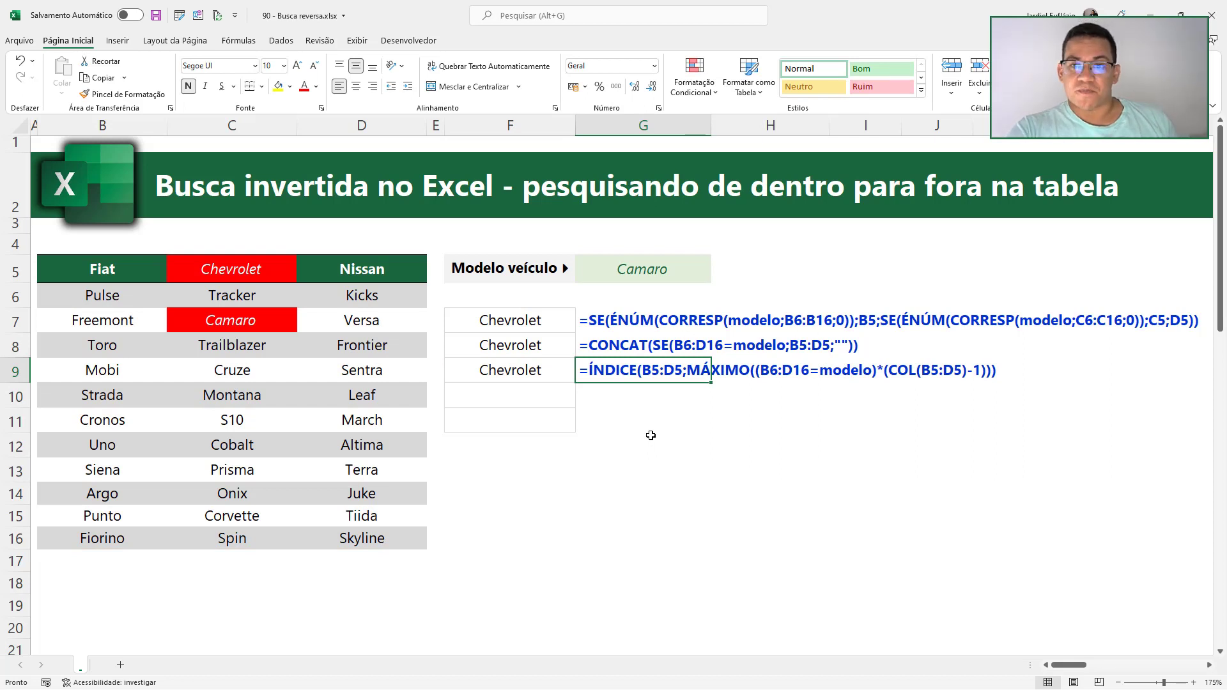
double_click(530, 377)
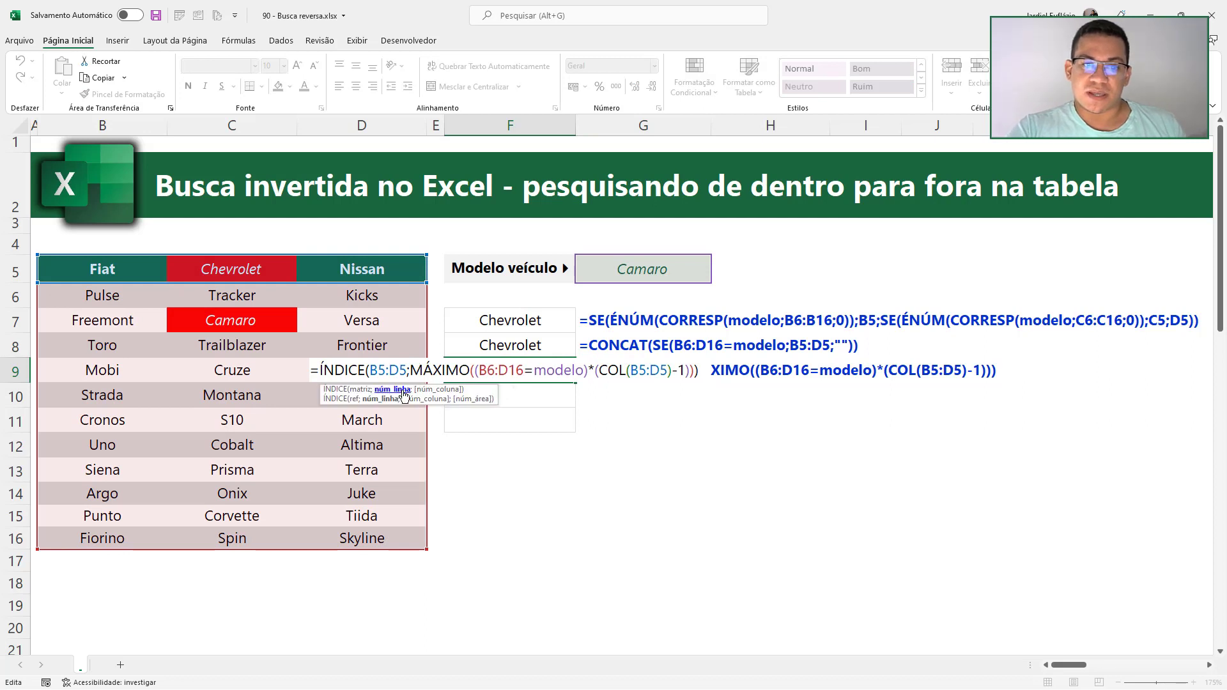
click(404, 392)
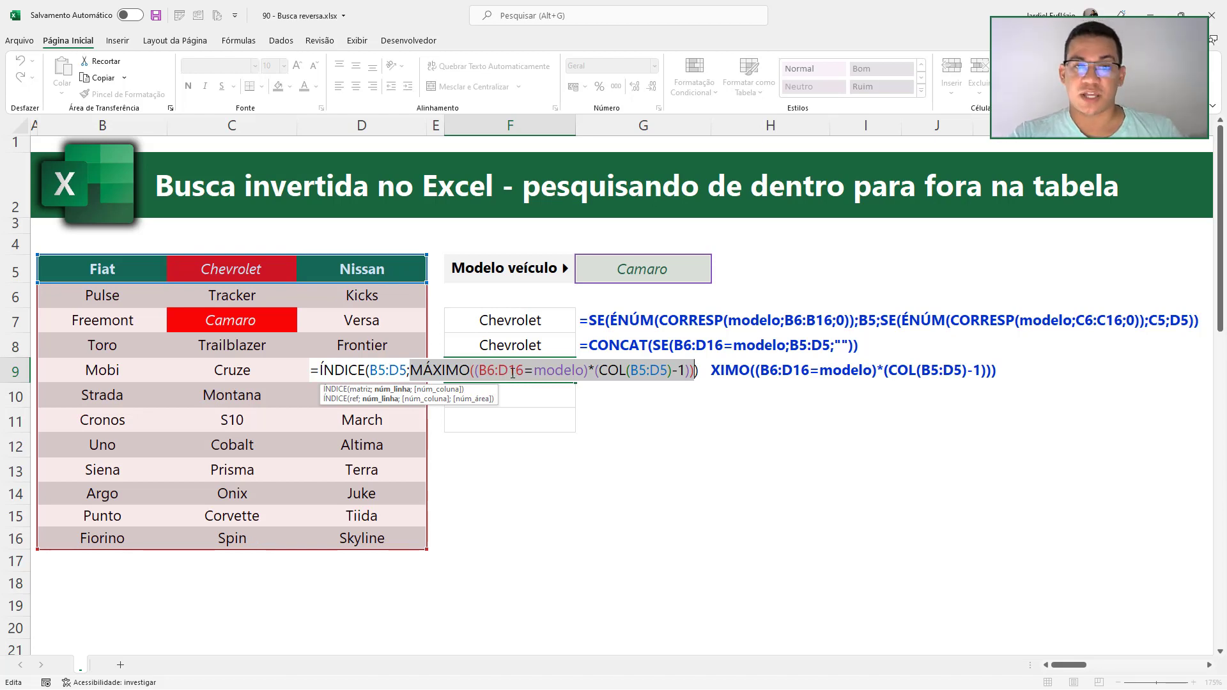
key(ctrl+c)
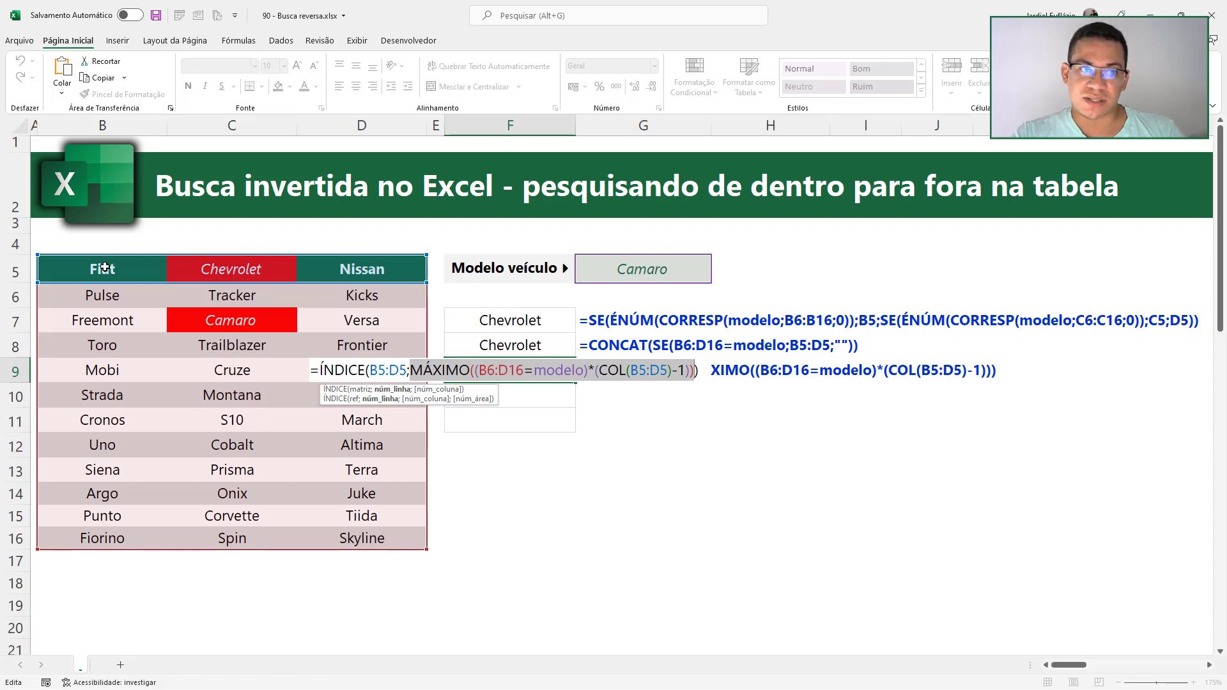
key(Return)
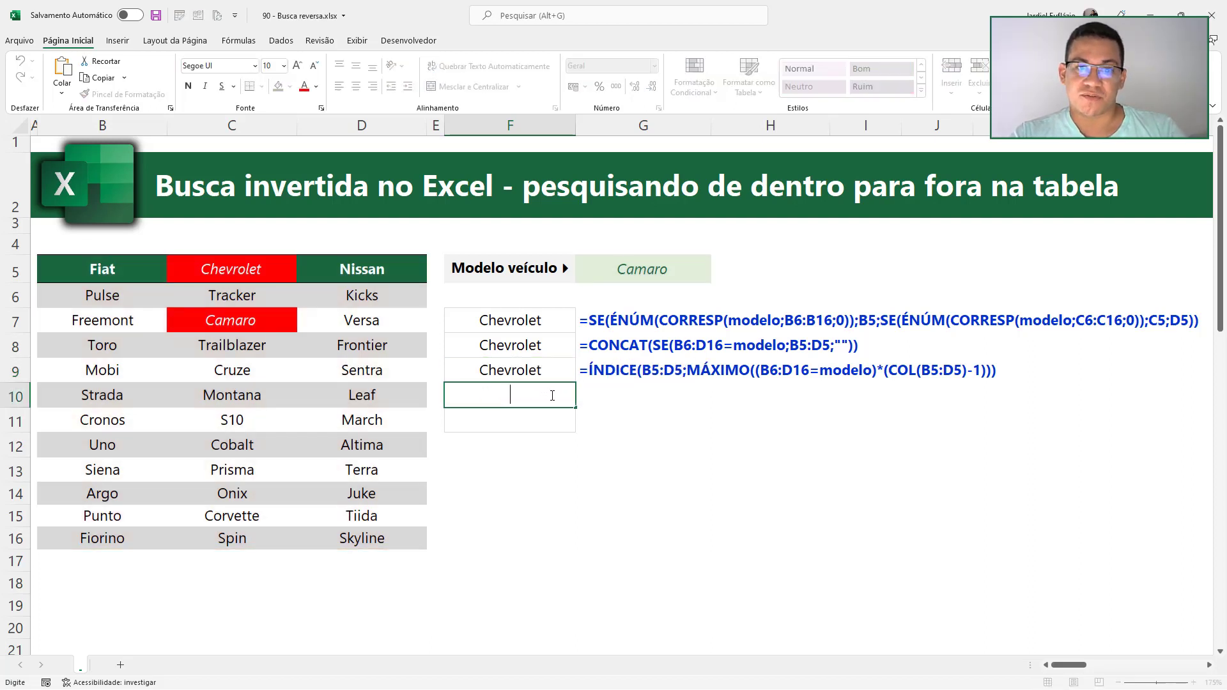
Enter =SOMA((B6:D16=modelo)*(COL(B5:D5)-1)) in F10 from the pasted MÁXIMO expression.
key(ctrl+v)
click(374, 395)
text(=)
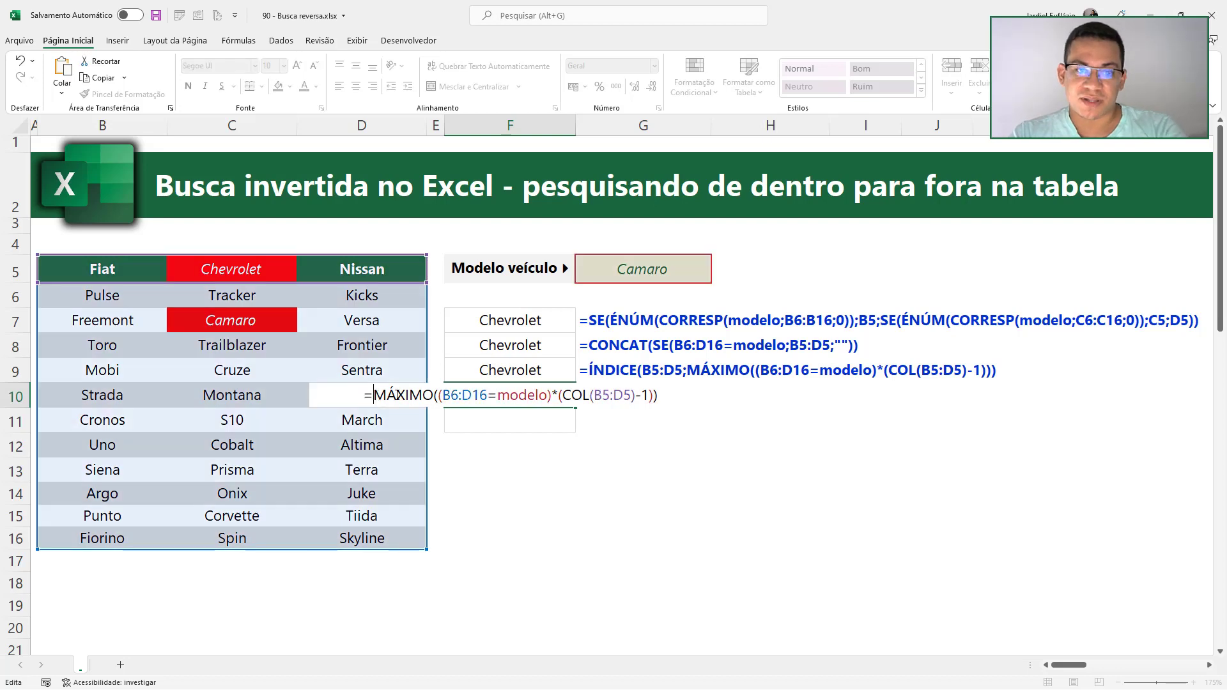
drag(374, 395, 434, 395)
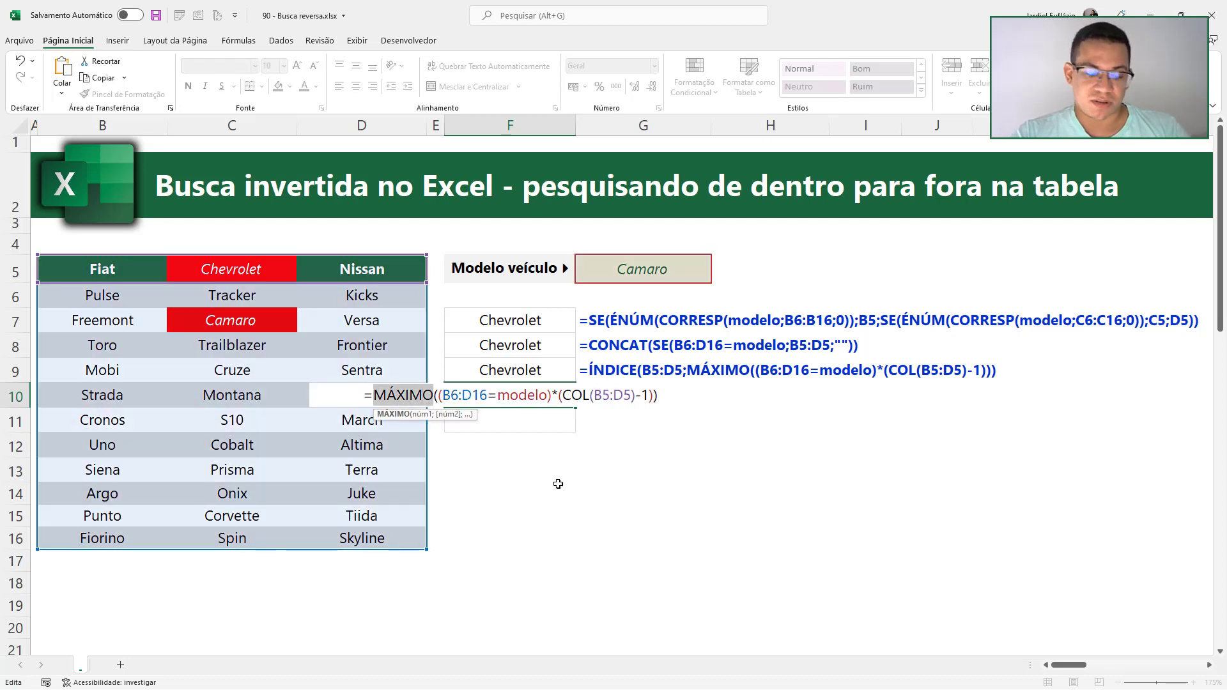
text(soma)
key(Return)
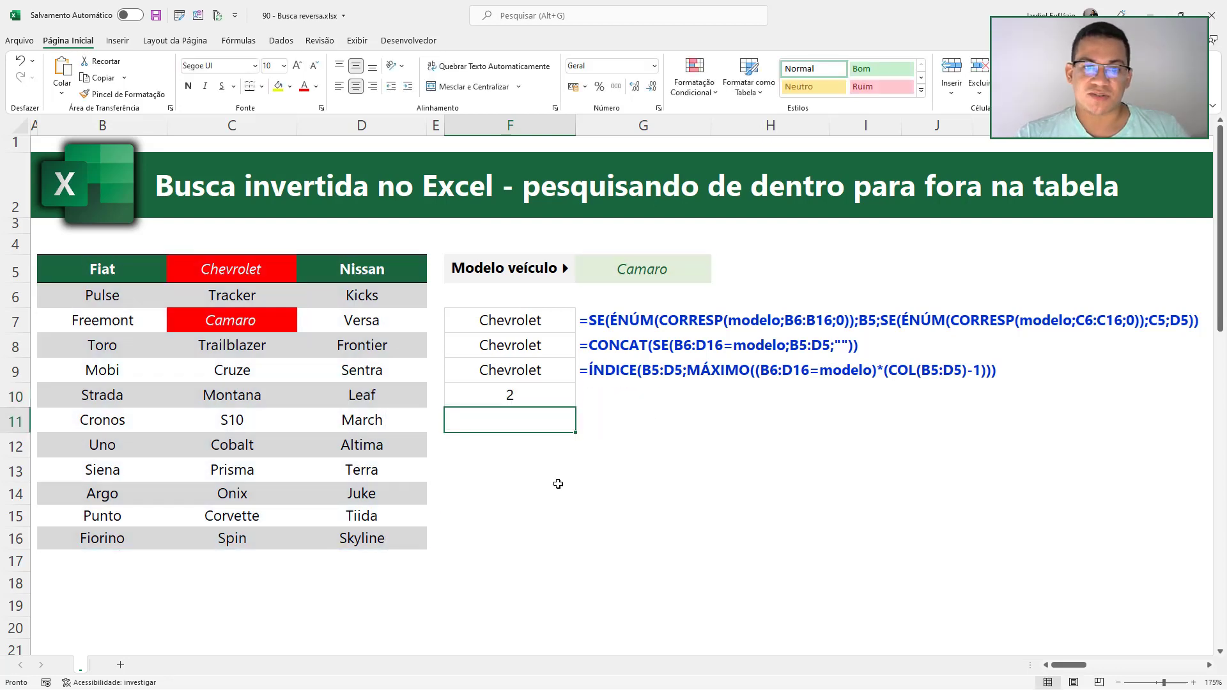
Evaluate the SOMA argument array to confirm F10 returns 2 for Camaro.
double_click(512, 401)
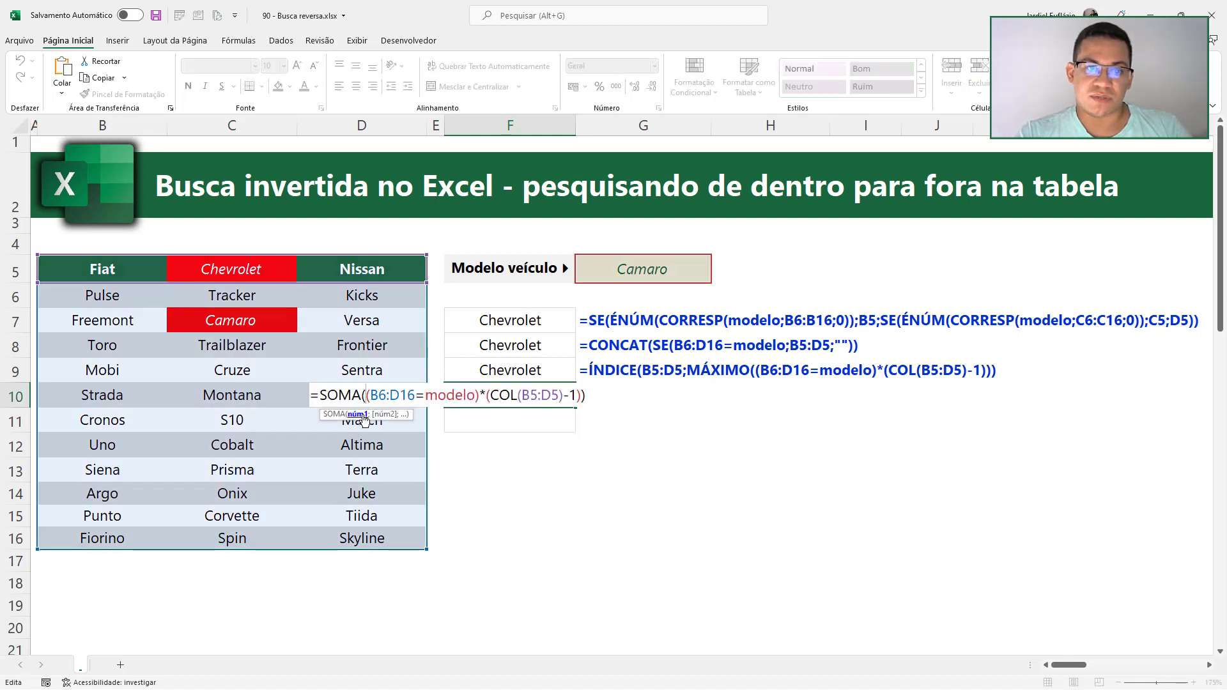
click(352, 415)
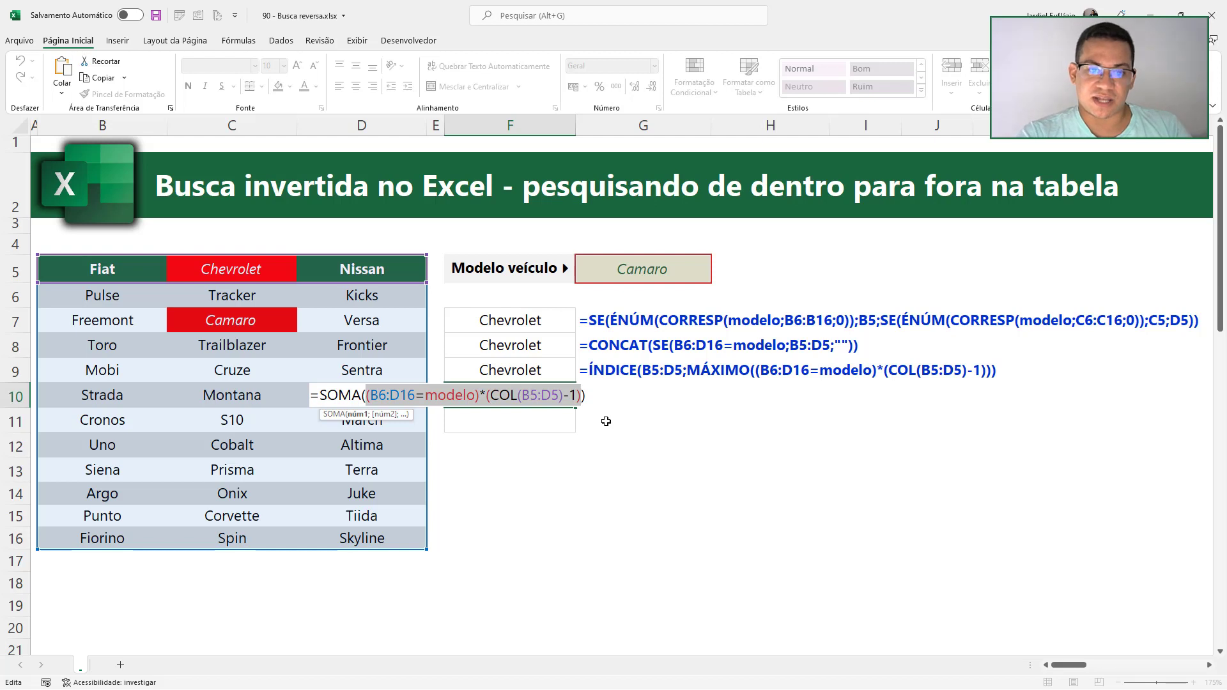
key(F9)
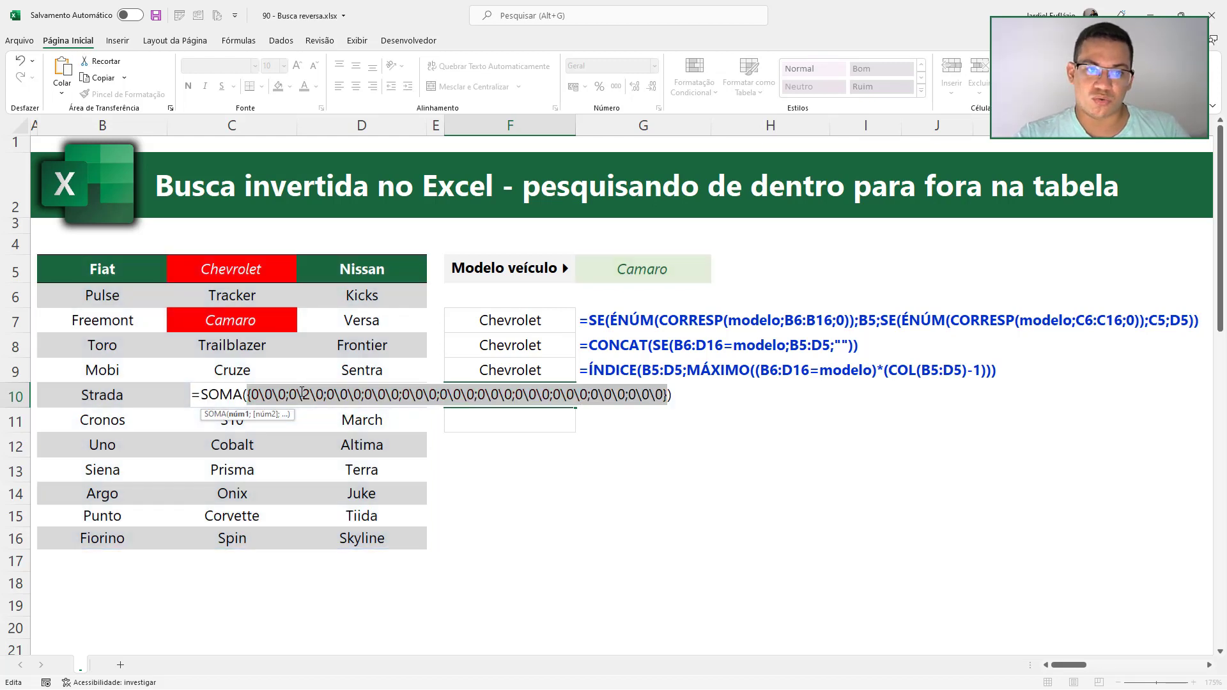
double_click(305, 395)
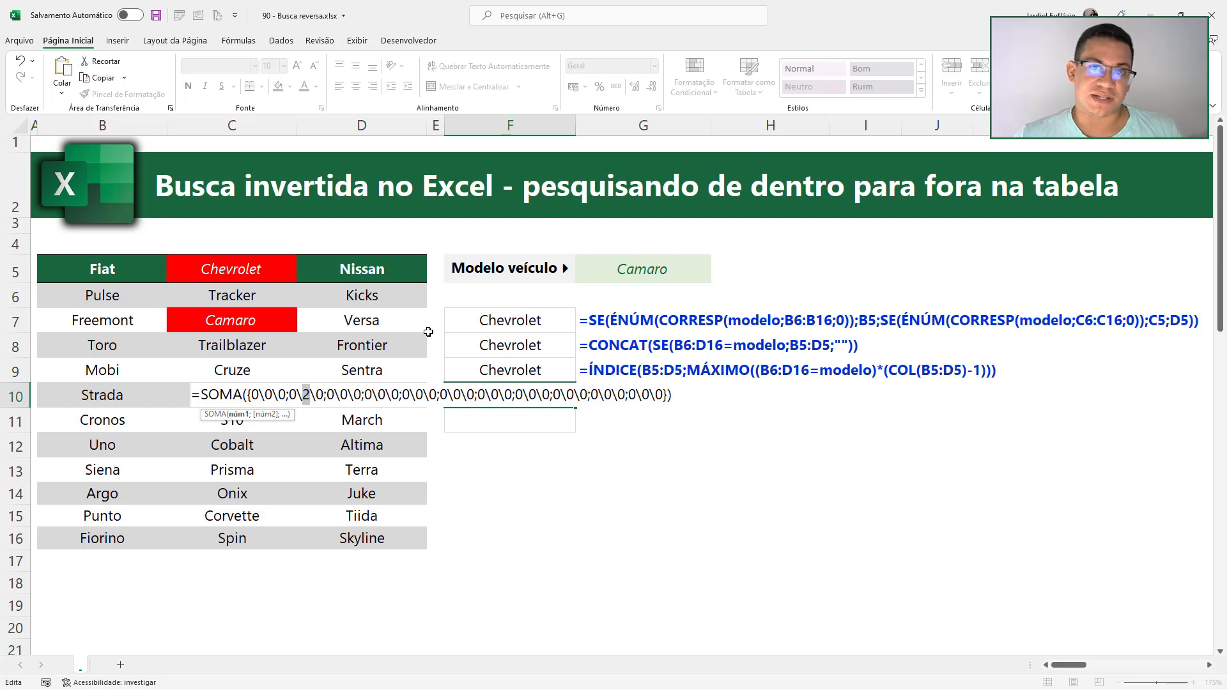
key(ctrl+z)
key(Return)
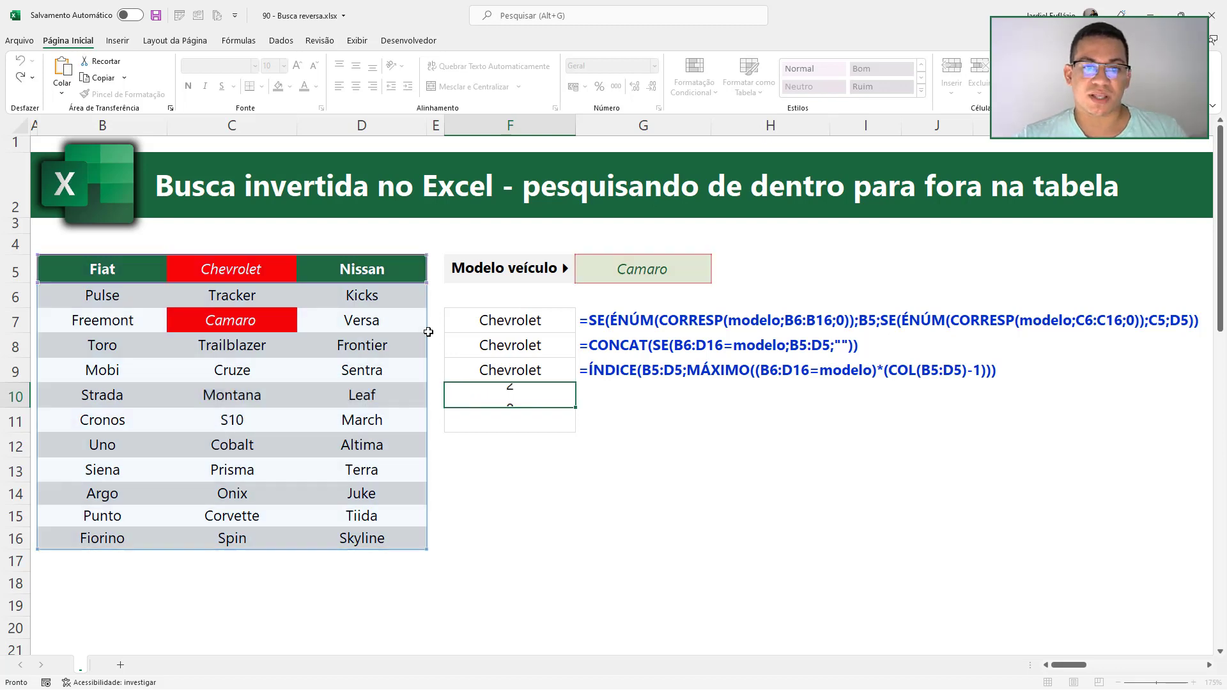
click(540, 394)
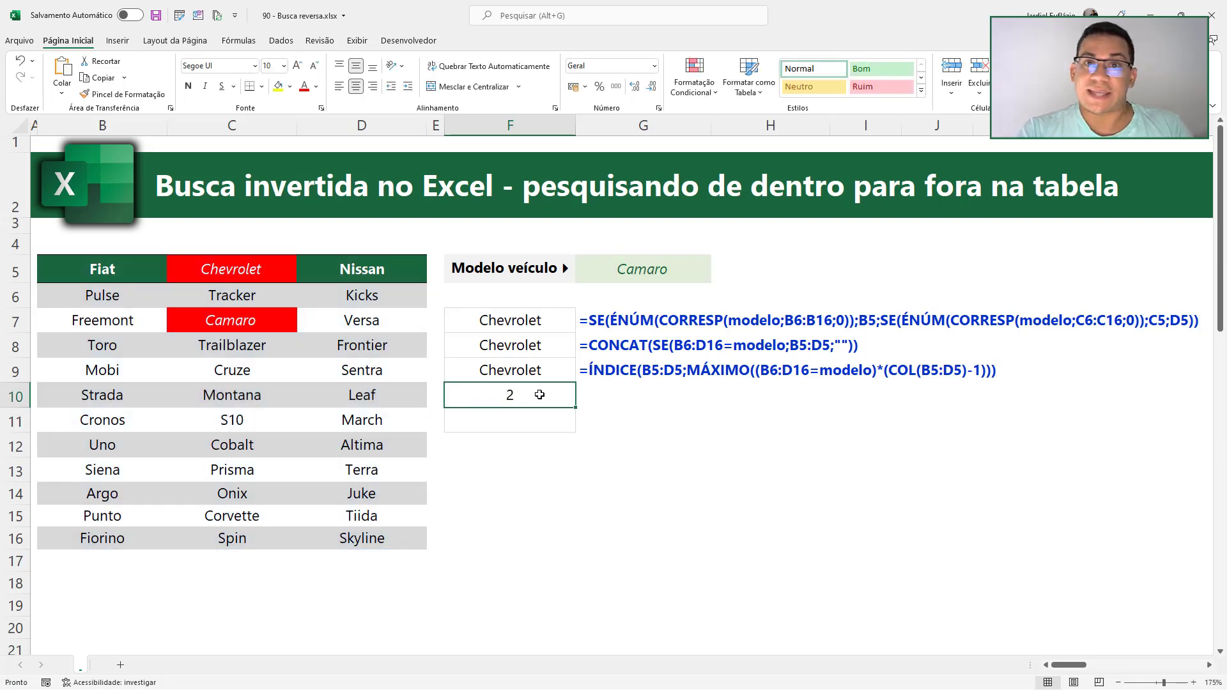
double_click(551, 394)
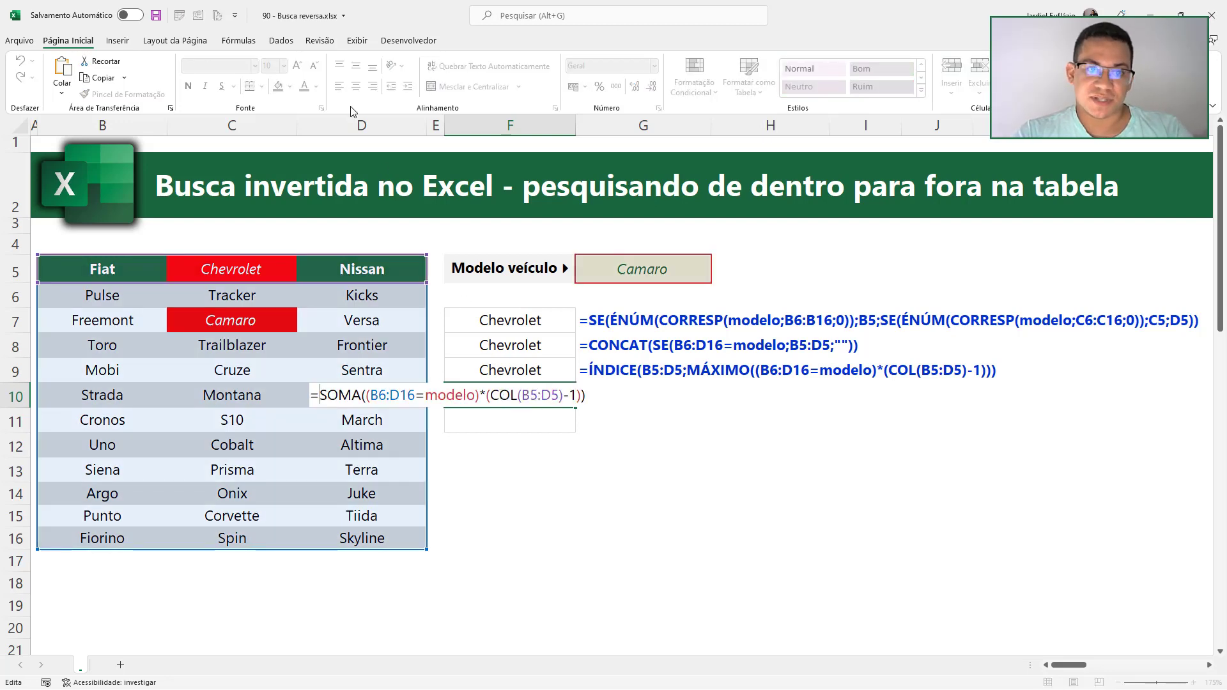
key(Escape)
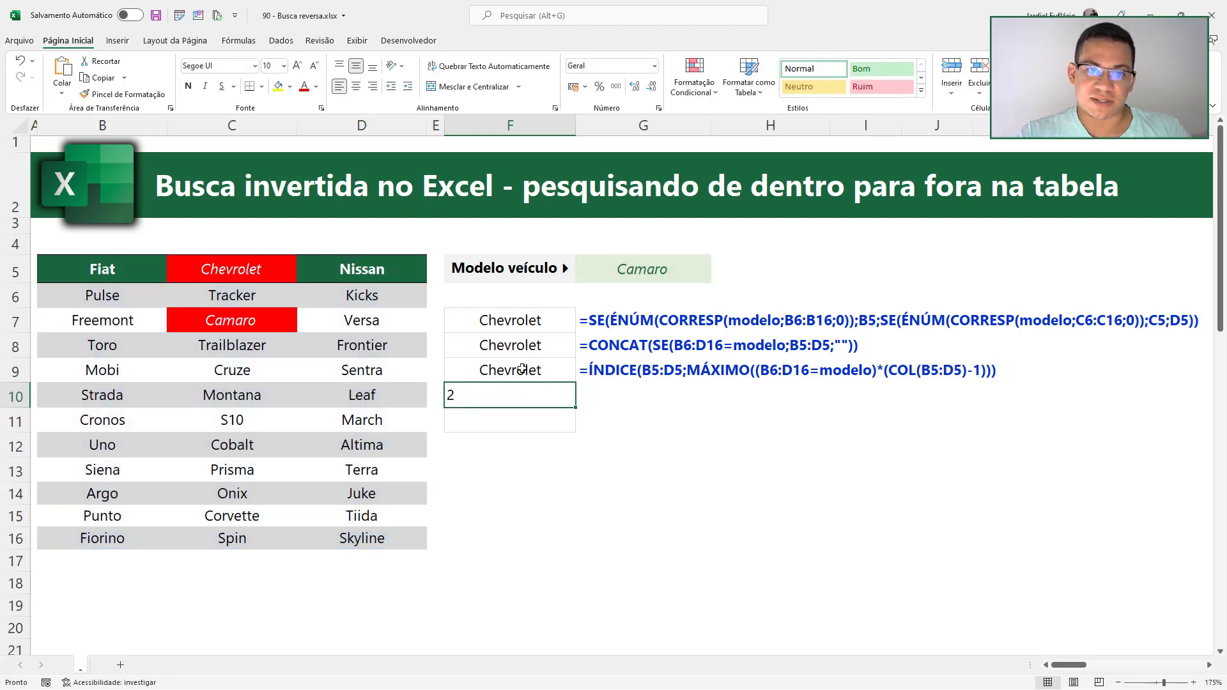
Wrap F10's SOMA calculation in ENDEREÇO( and store the unfinished formula as text.
double_click(514, 397)
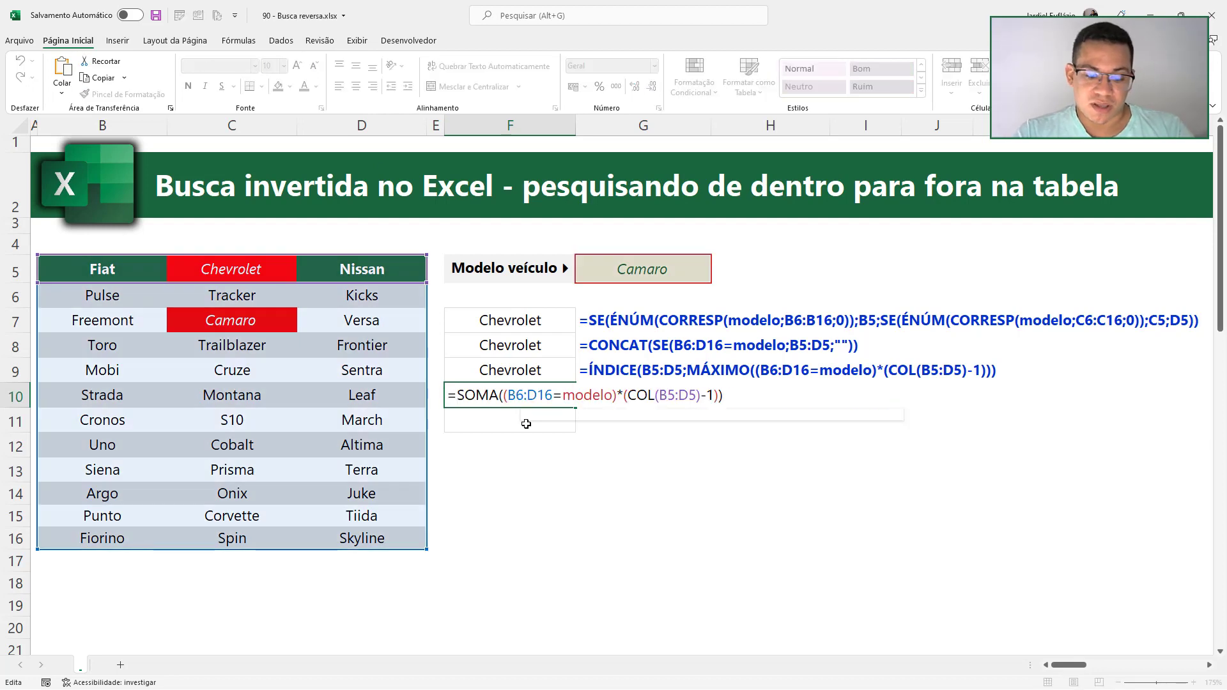
text(end)
key(Tab)
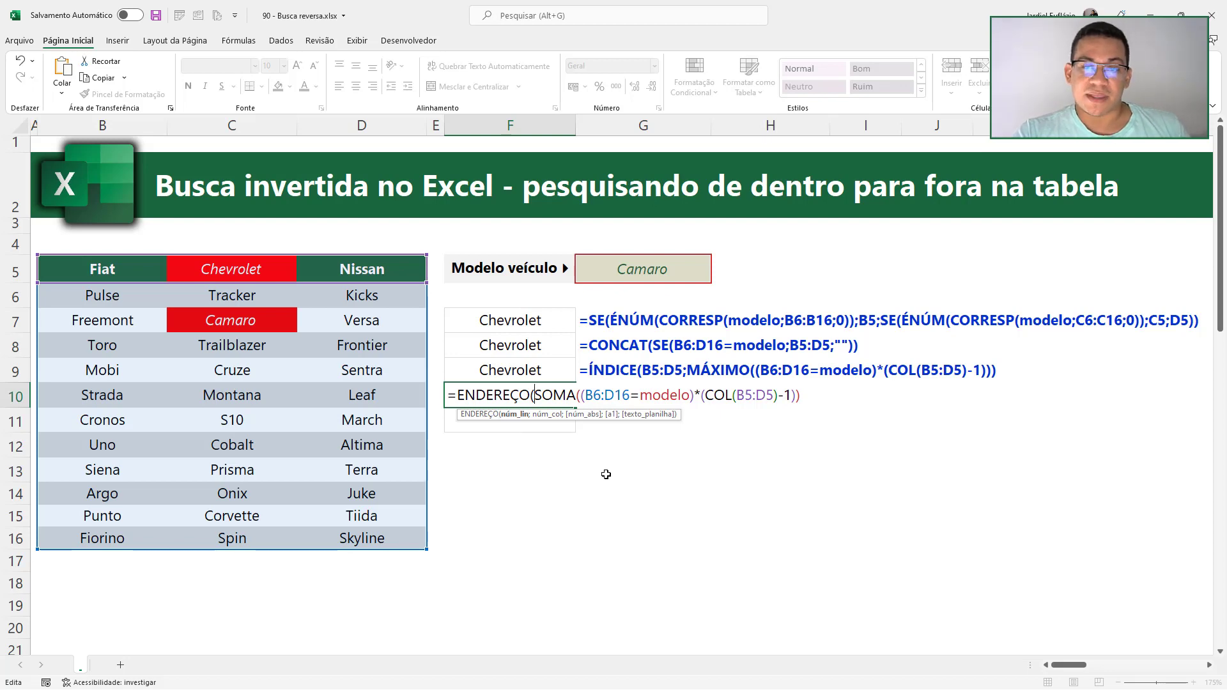
click(450, 392)
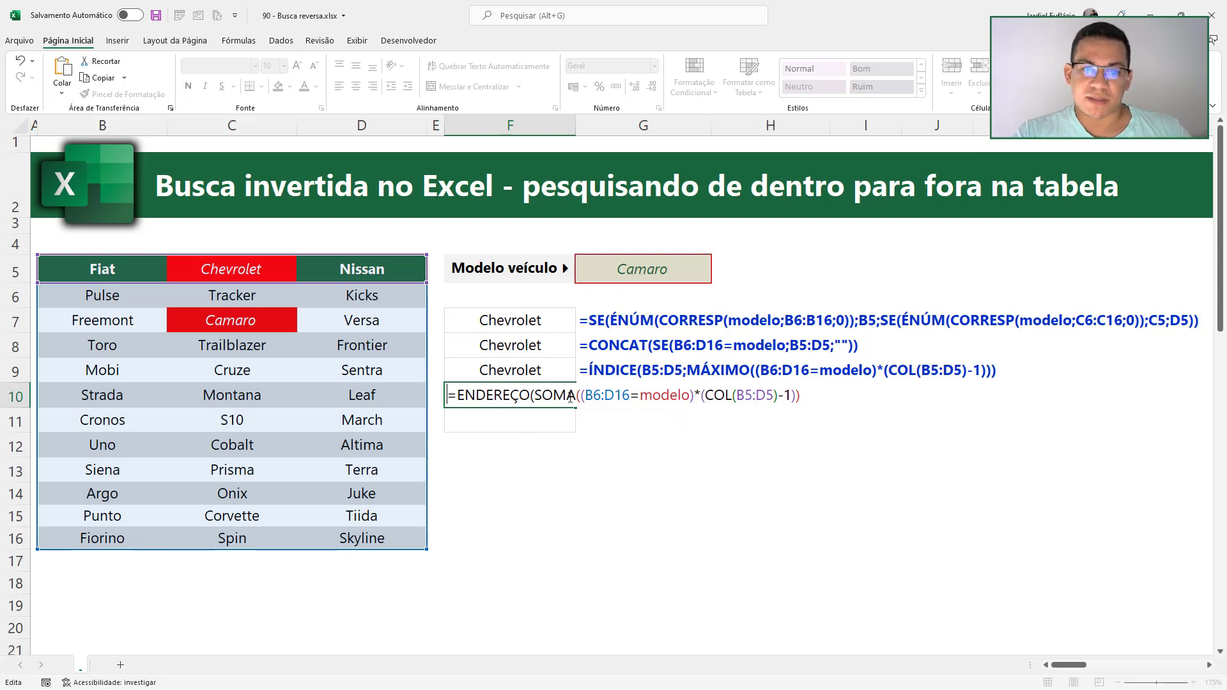
key(Return)
click(565, 472)
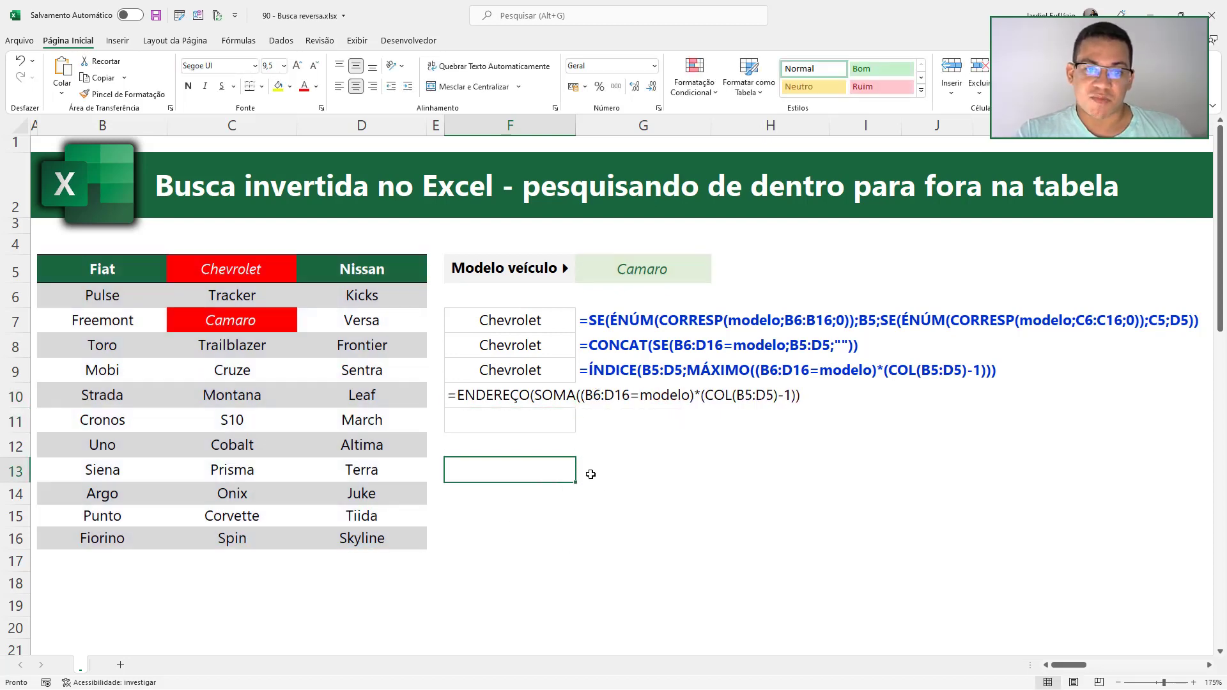
text(B5)
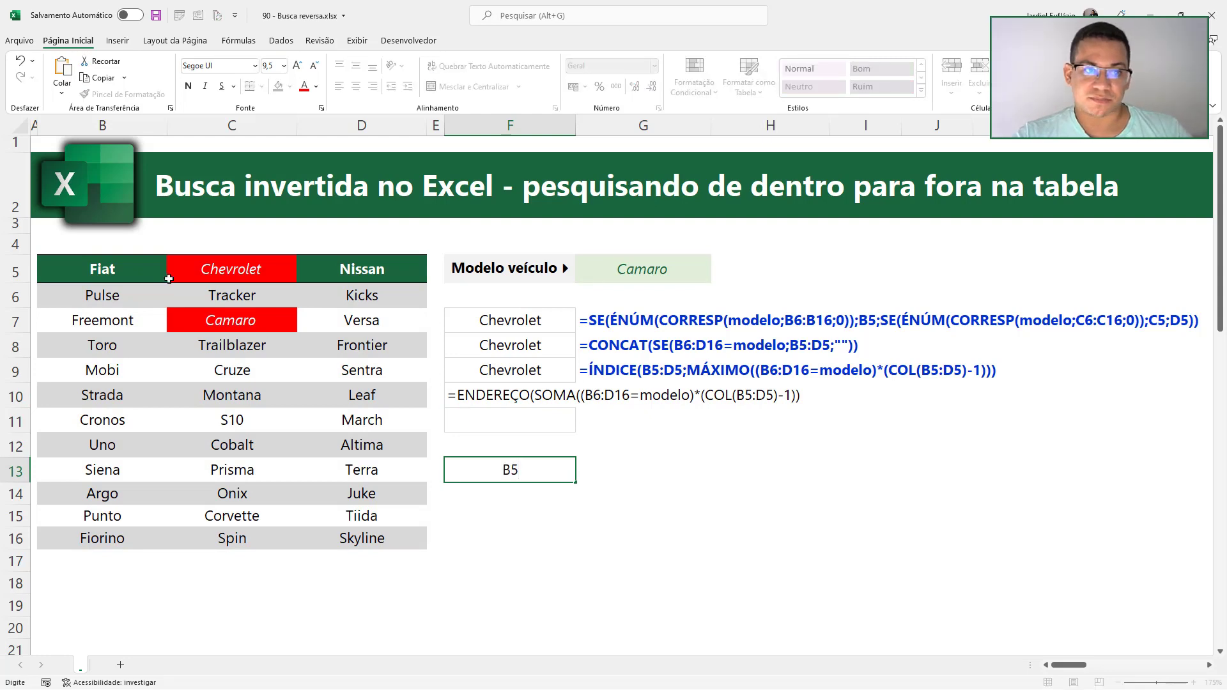
click(539, 493)
text(C)
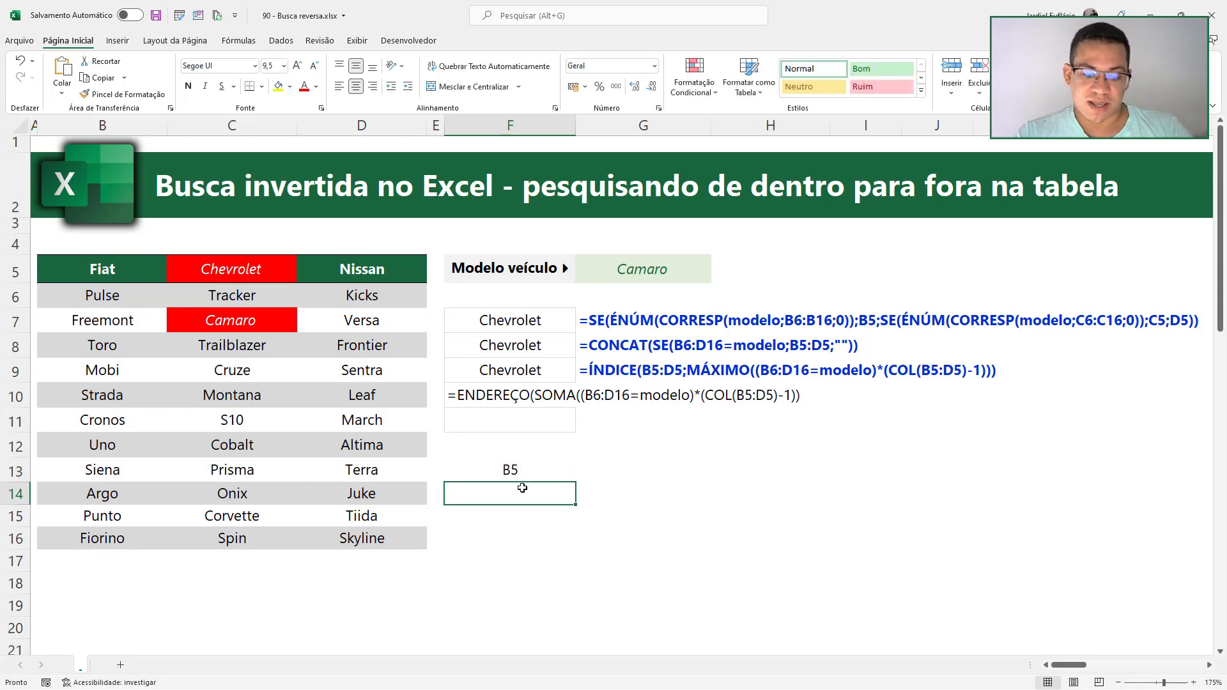
text(5)
click(508, 510)
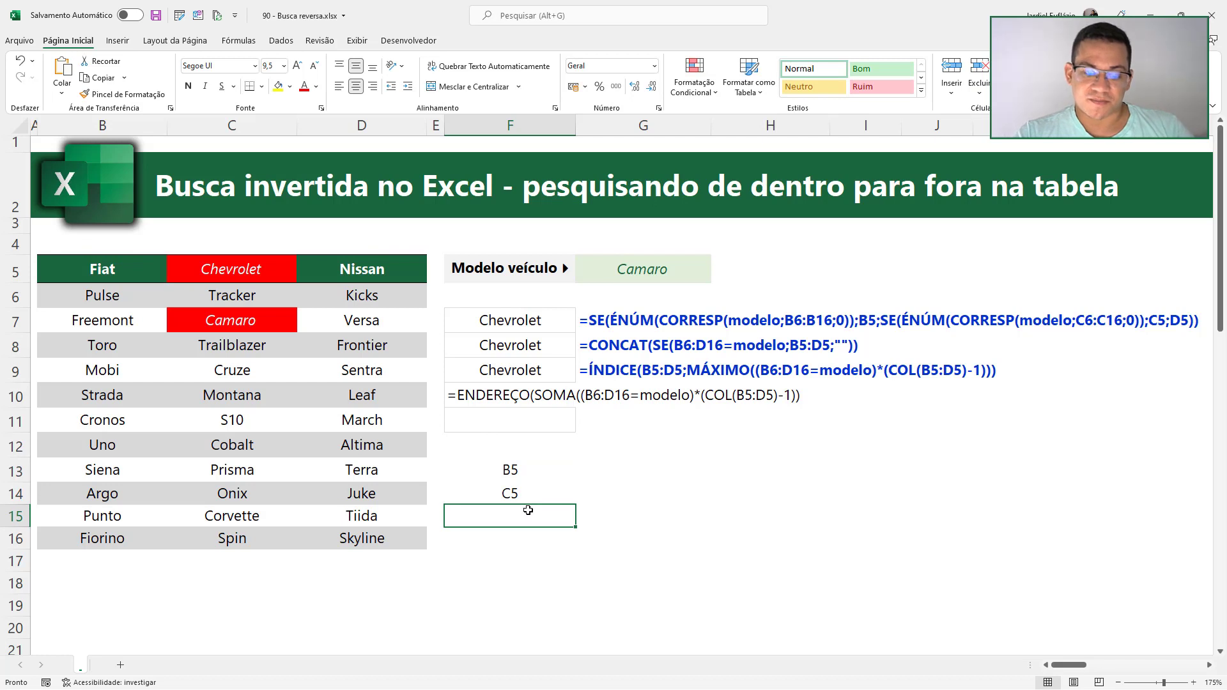
text(D5)
key(Return)
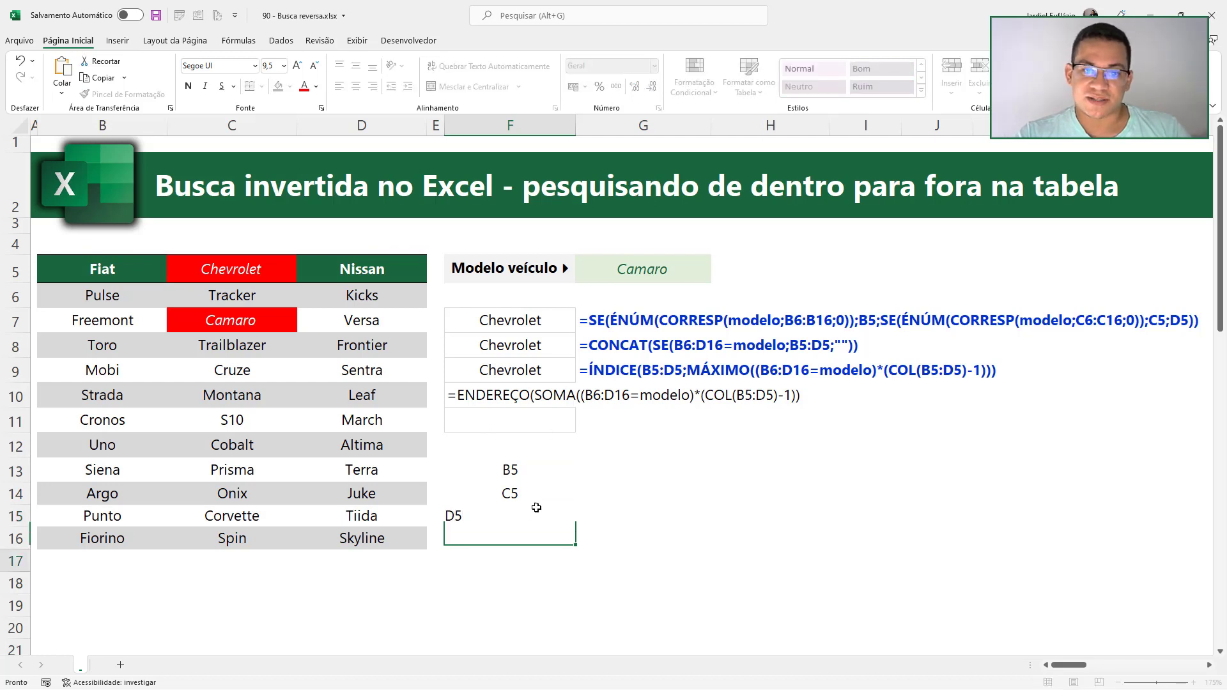
drag(521, 468, 524, 511)
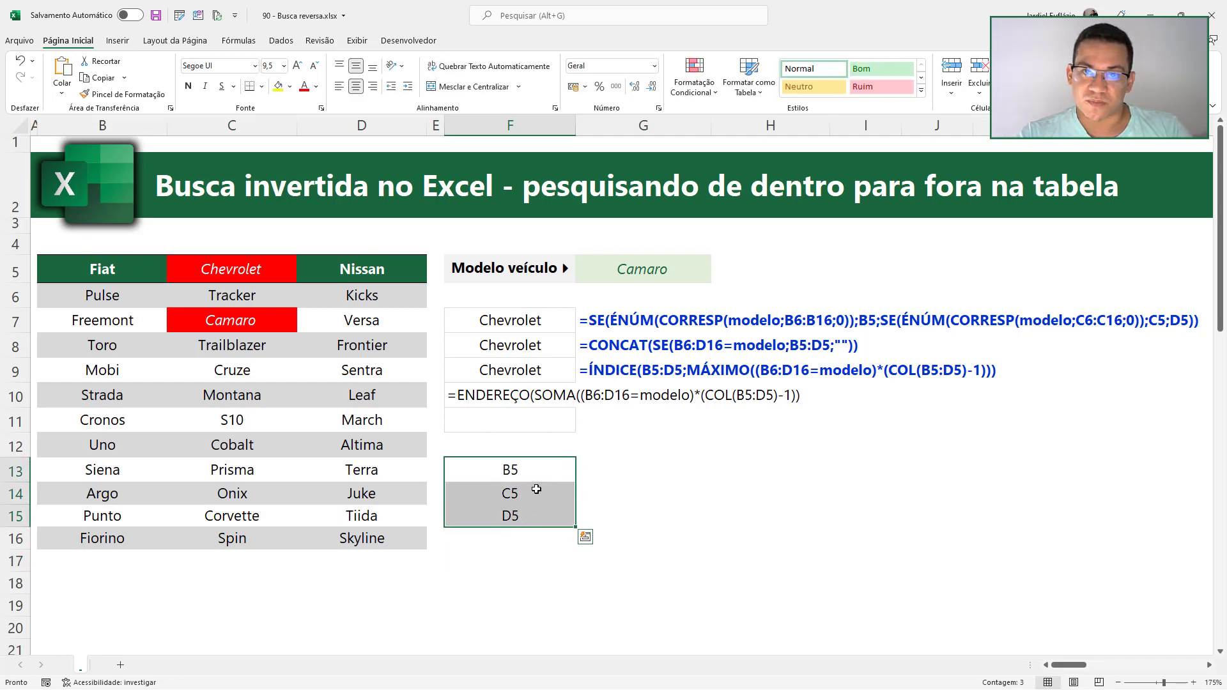
key(Delete)
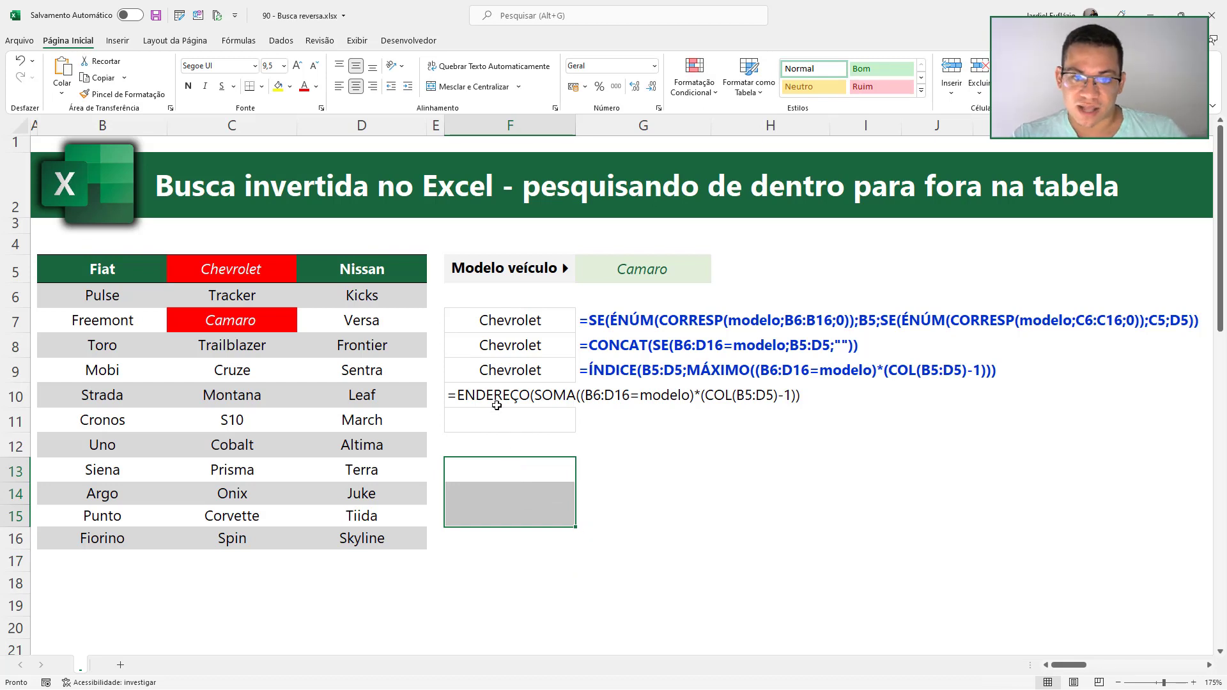
click(497, 405)
Give ENDEREÇO in F10 the row argument LIN($B$5).
key(F2)
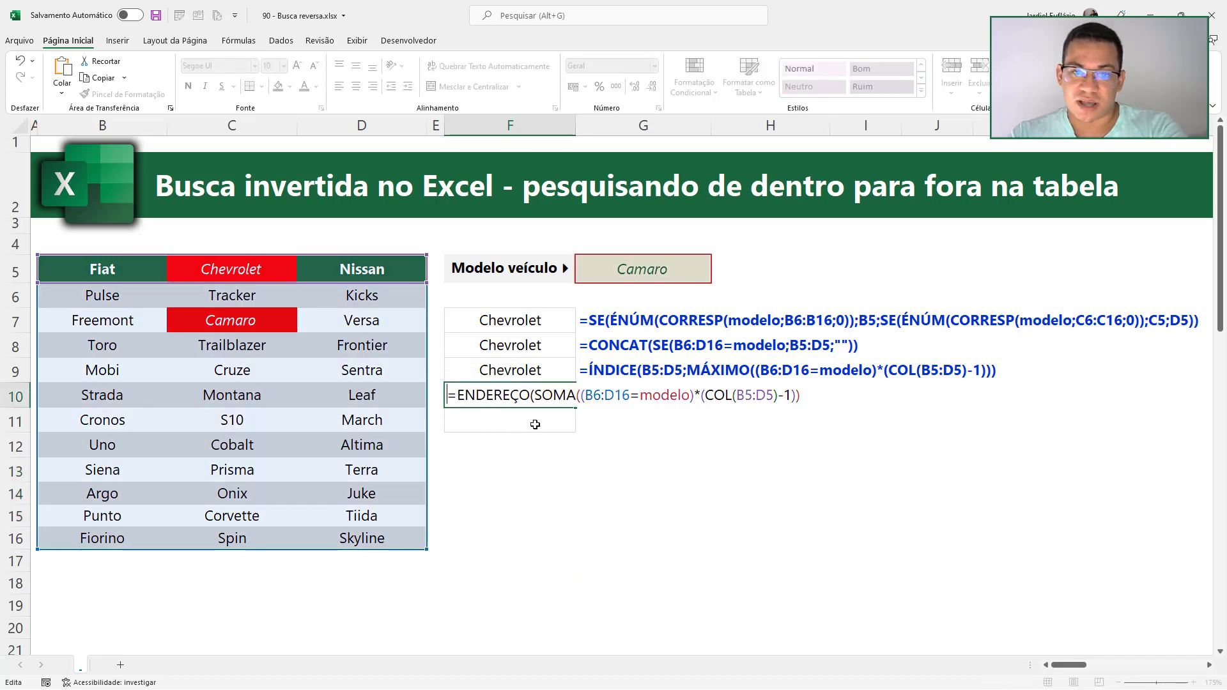
click(534, 395)
text(5)
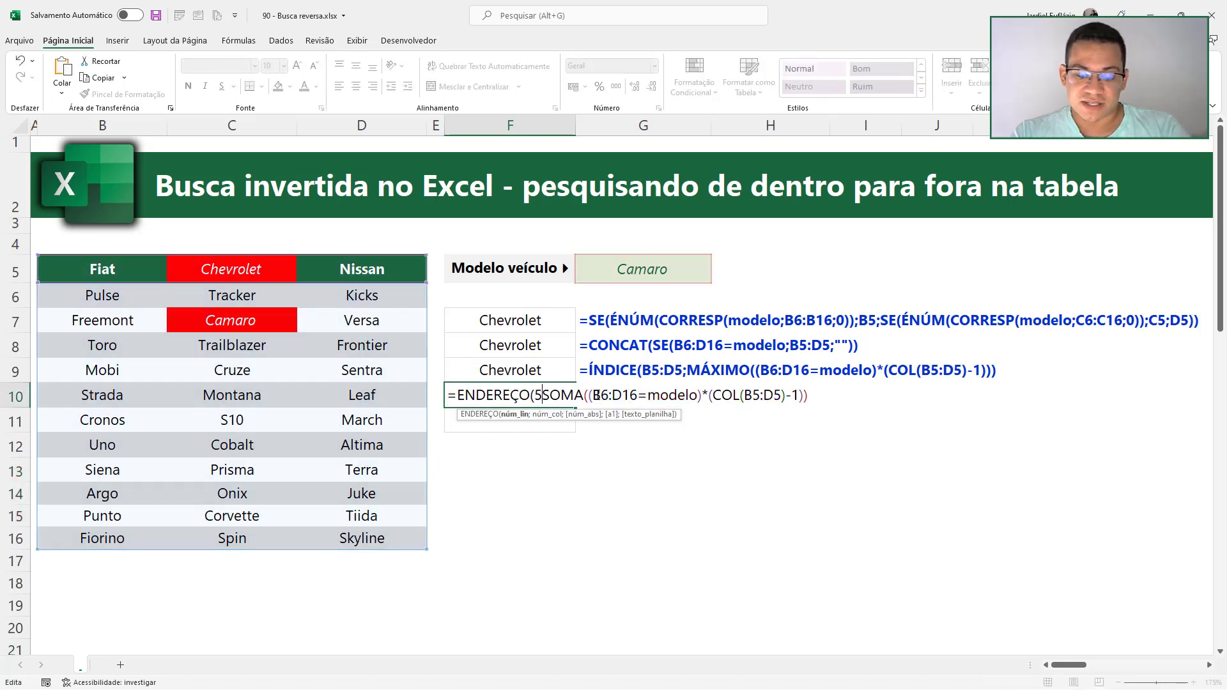
text(;)
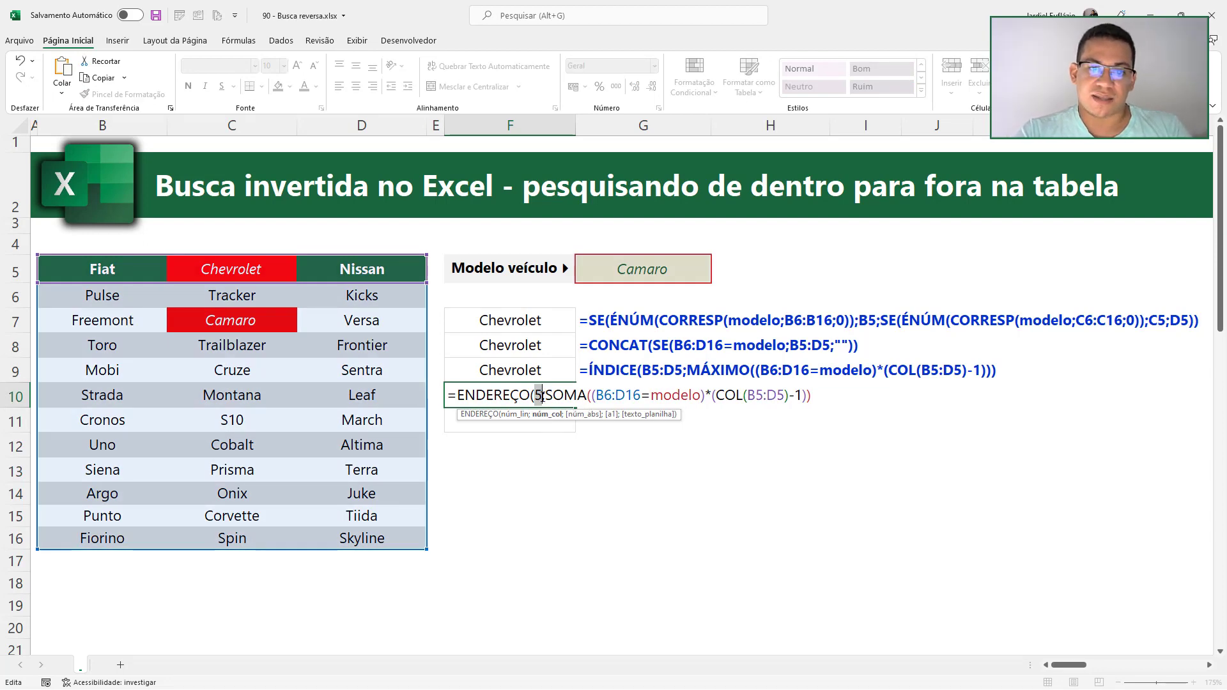
key(Left)
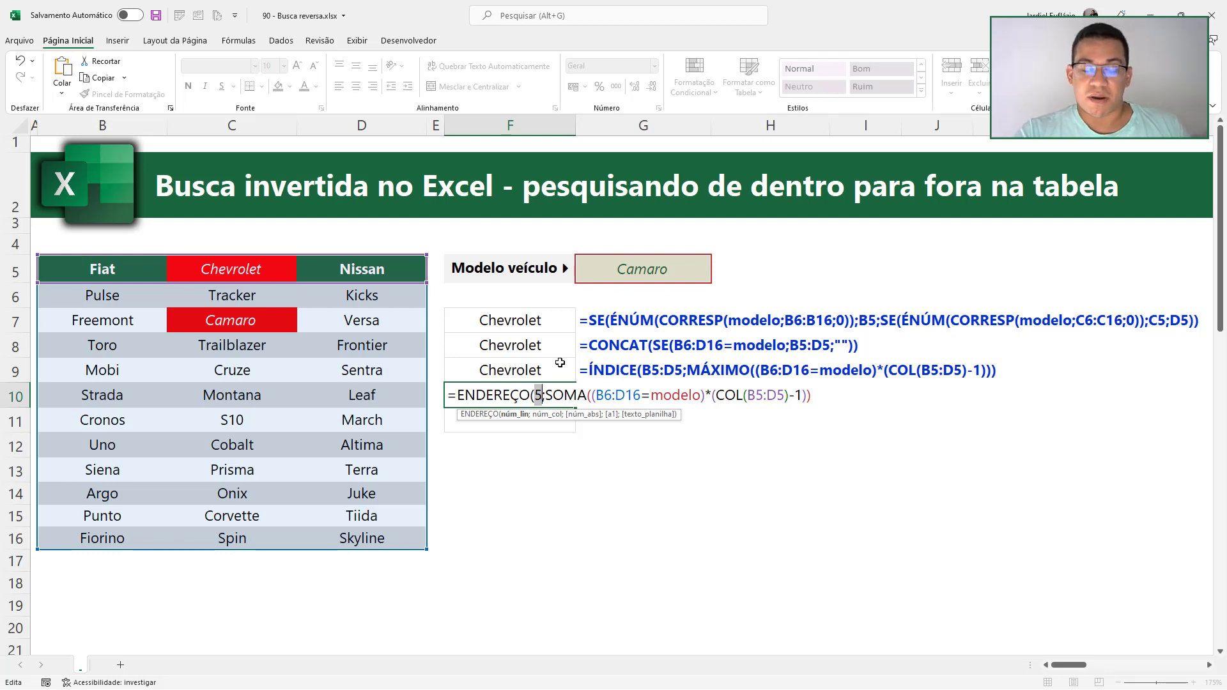
text(LIN)
text(()
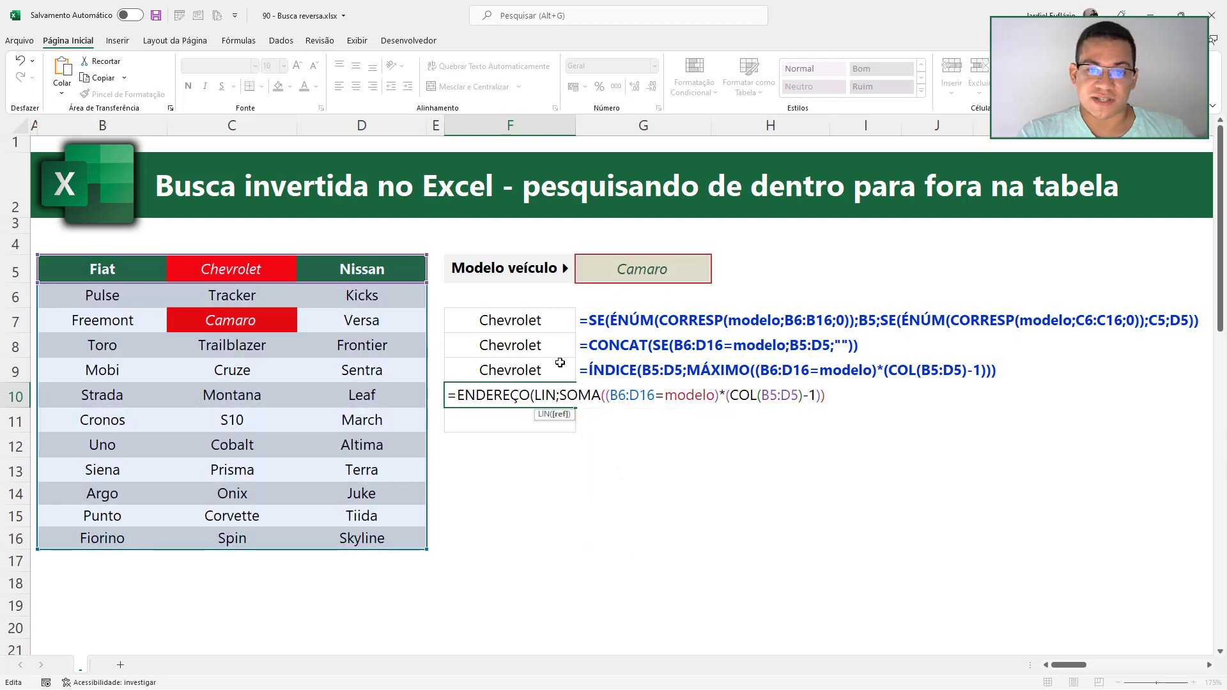
text())
key(Left)
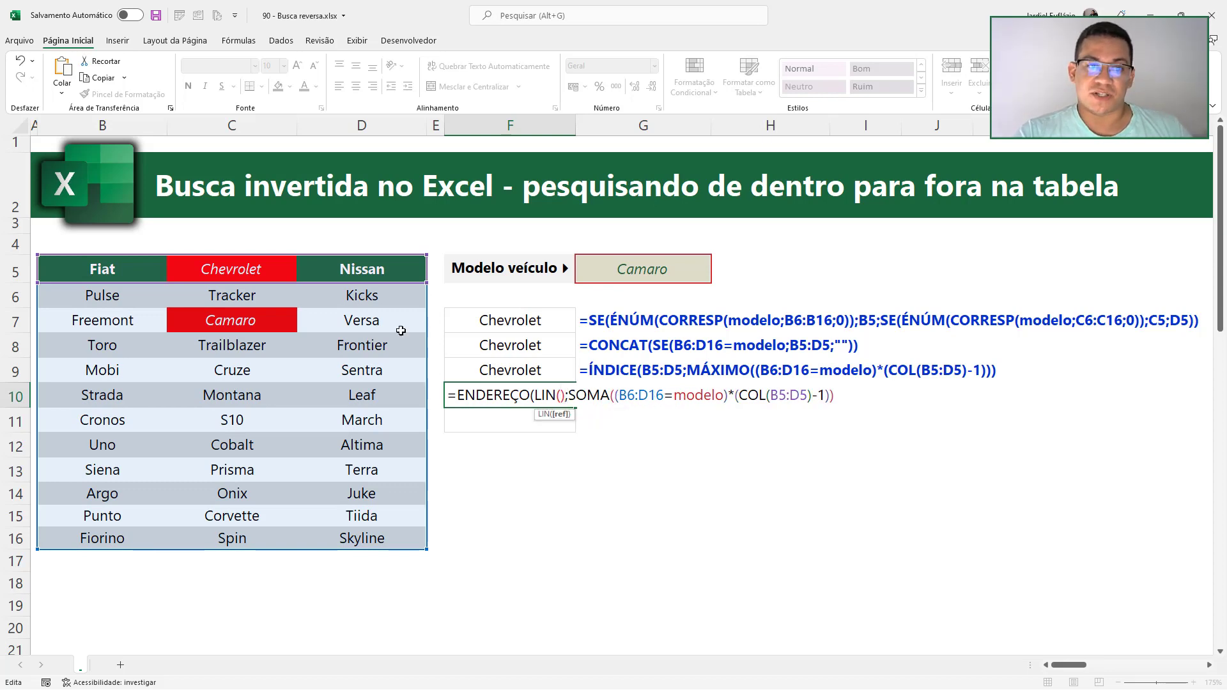
click(112, 272)
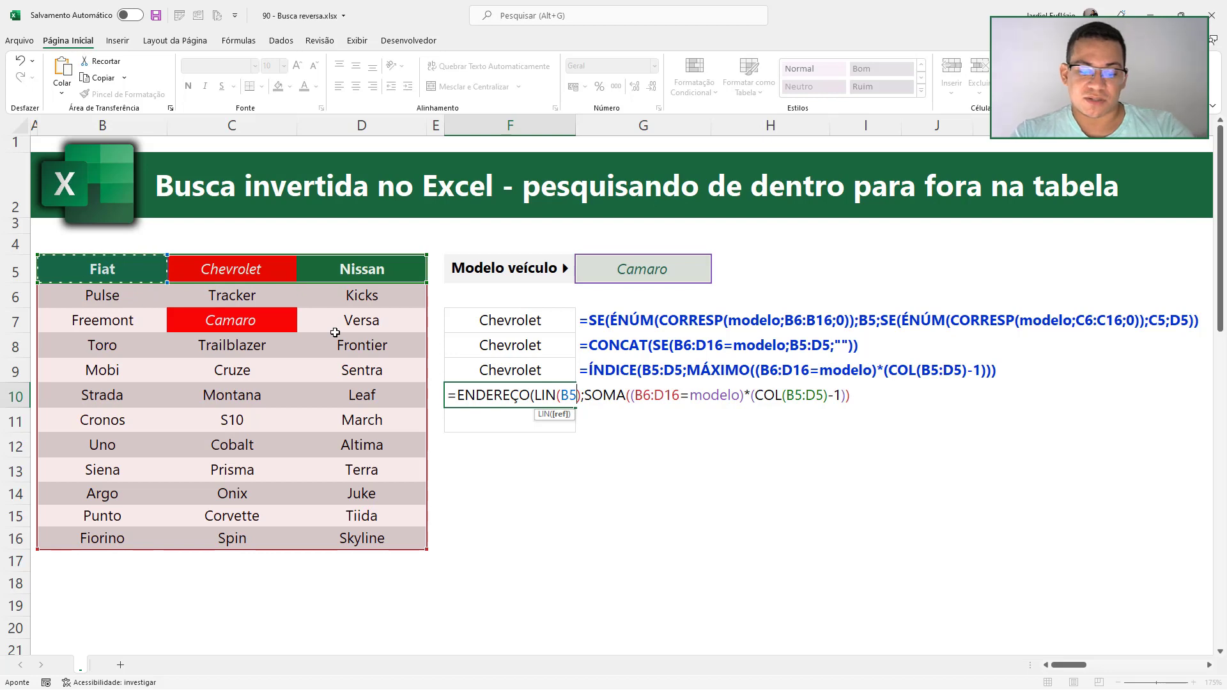
key(F4)
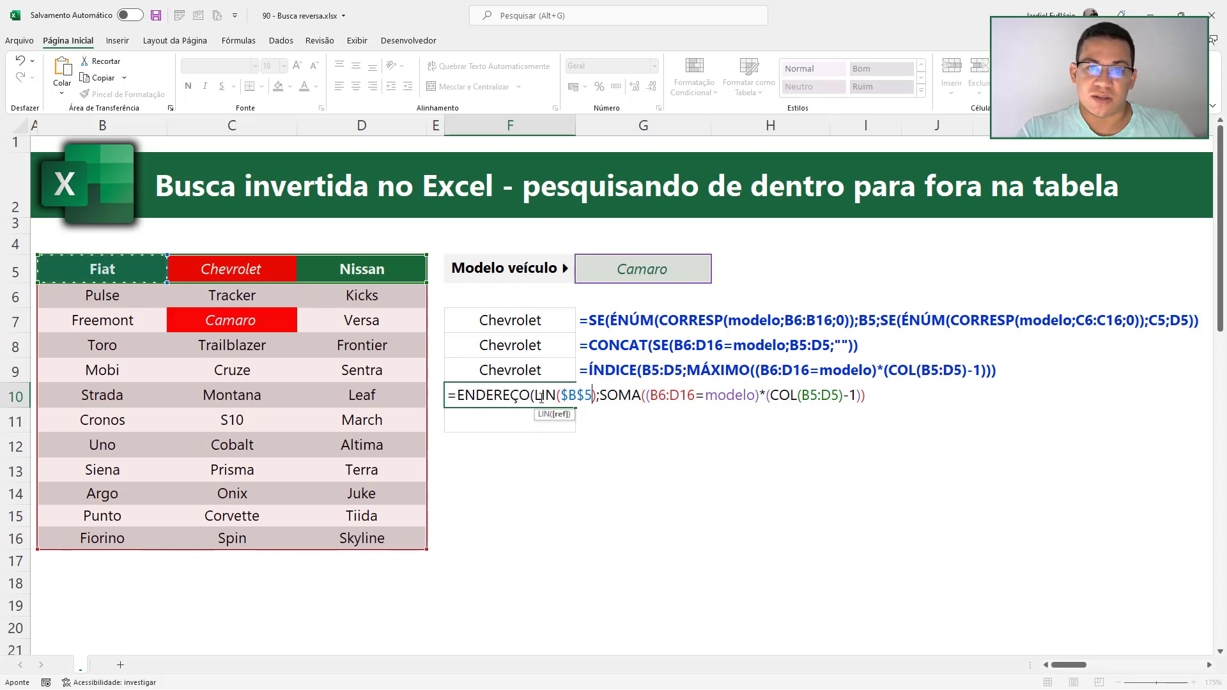
Check the SOMA argument, drop its -1, and confirm F10 returns $C$5.
click(515, 414)
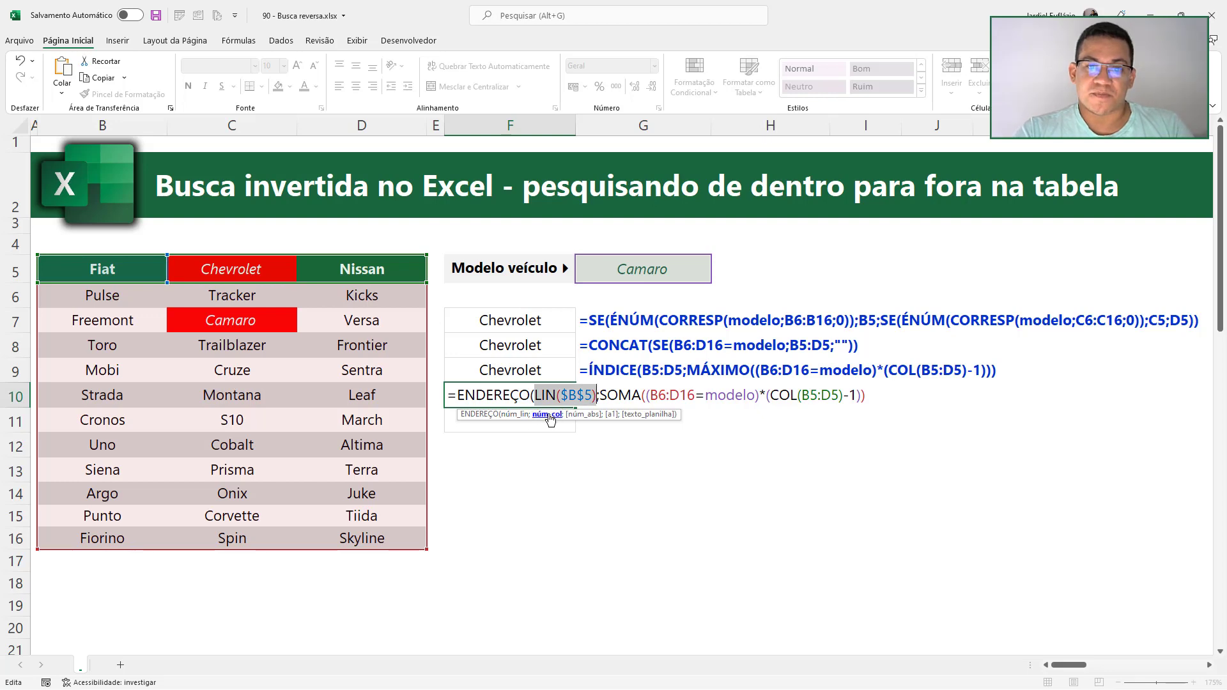
click(549, 416)
drag(849, 395, 873, 395)
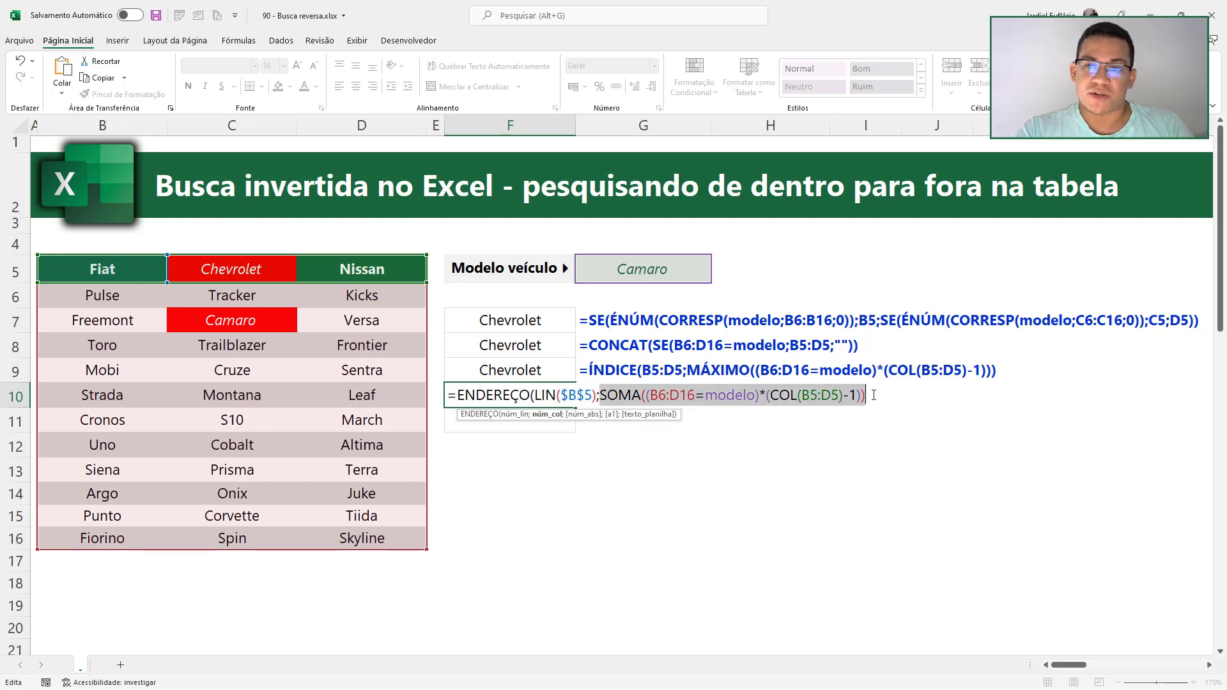
key(F9)
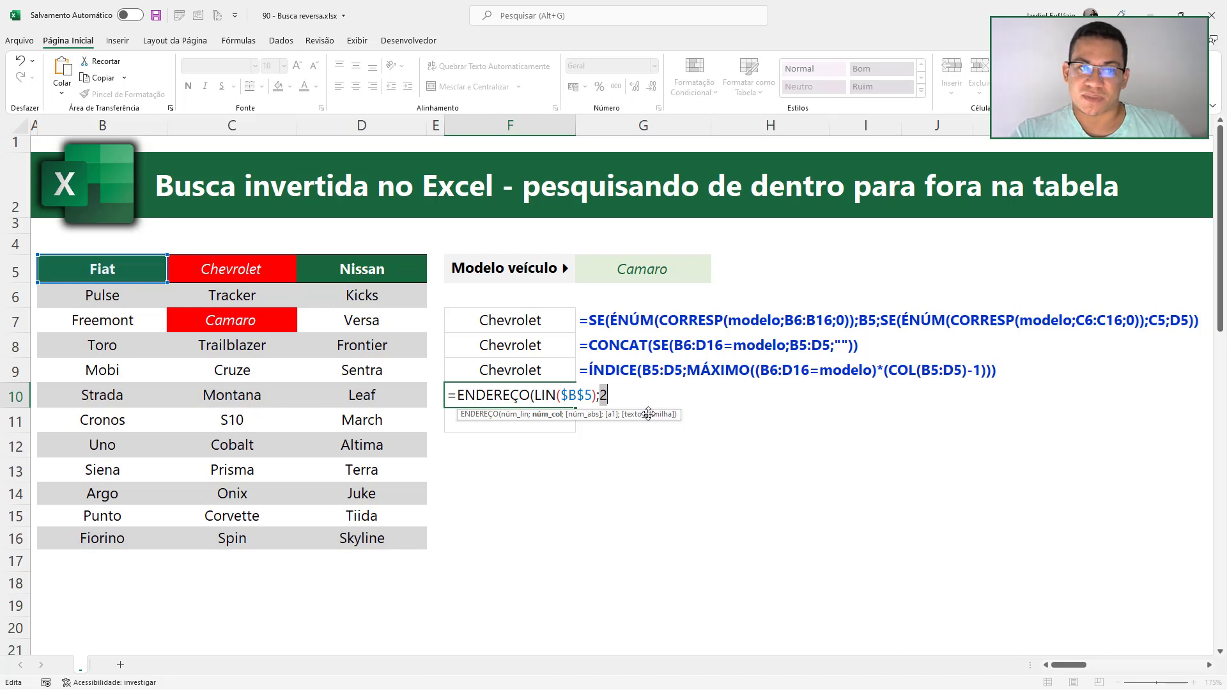
key(ctrl+z)
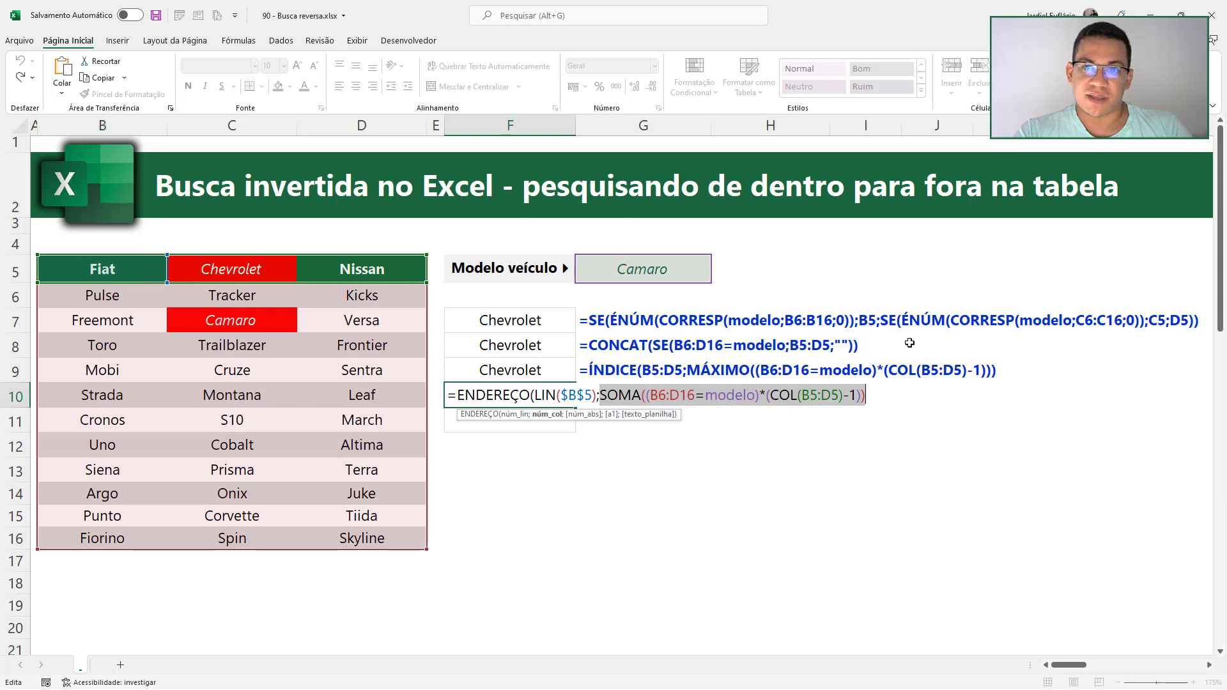
click(846, 395)
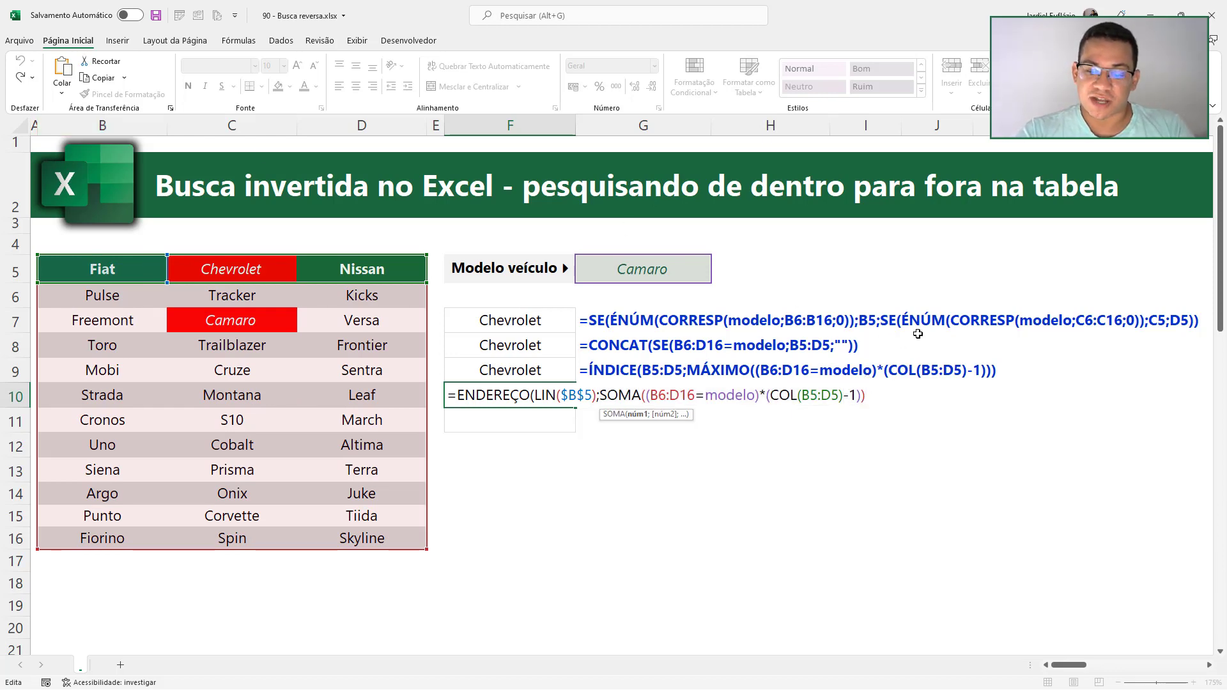
key(Delete)
key(Delete)
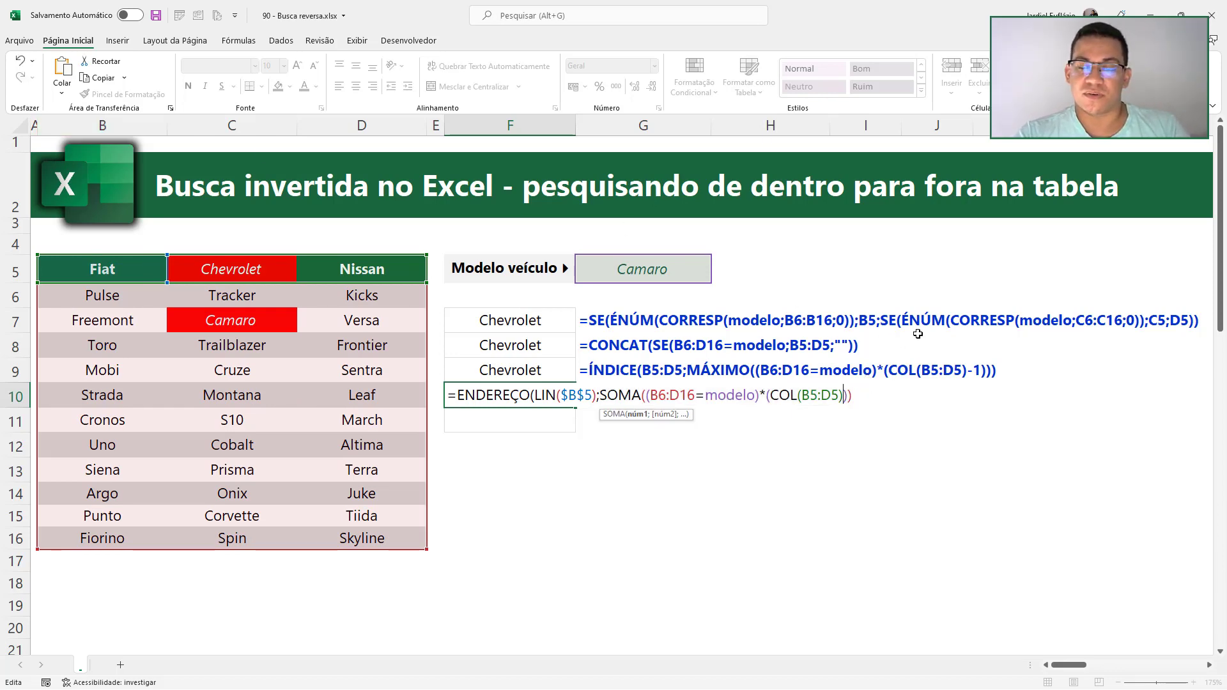
key(End)
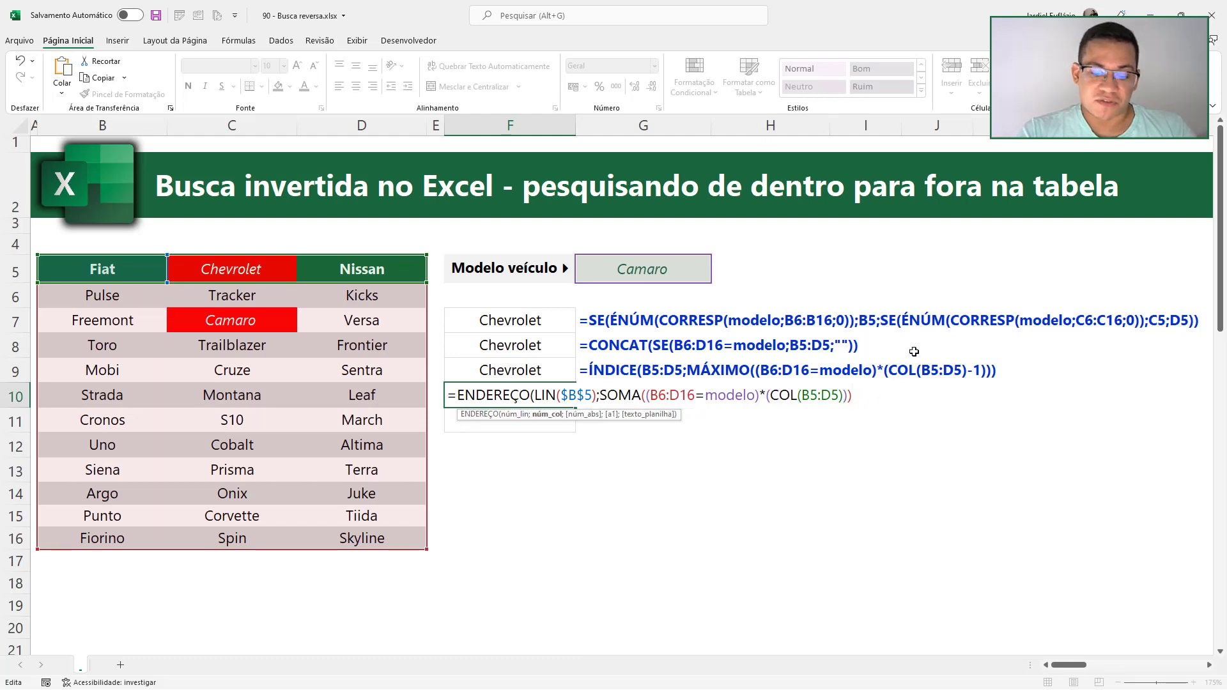
key(Return)
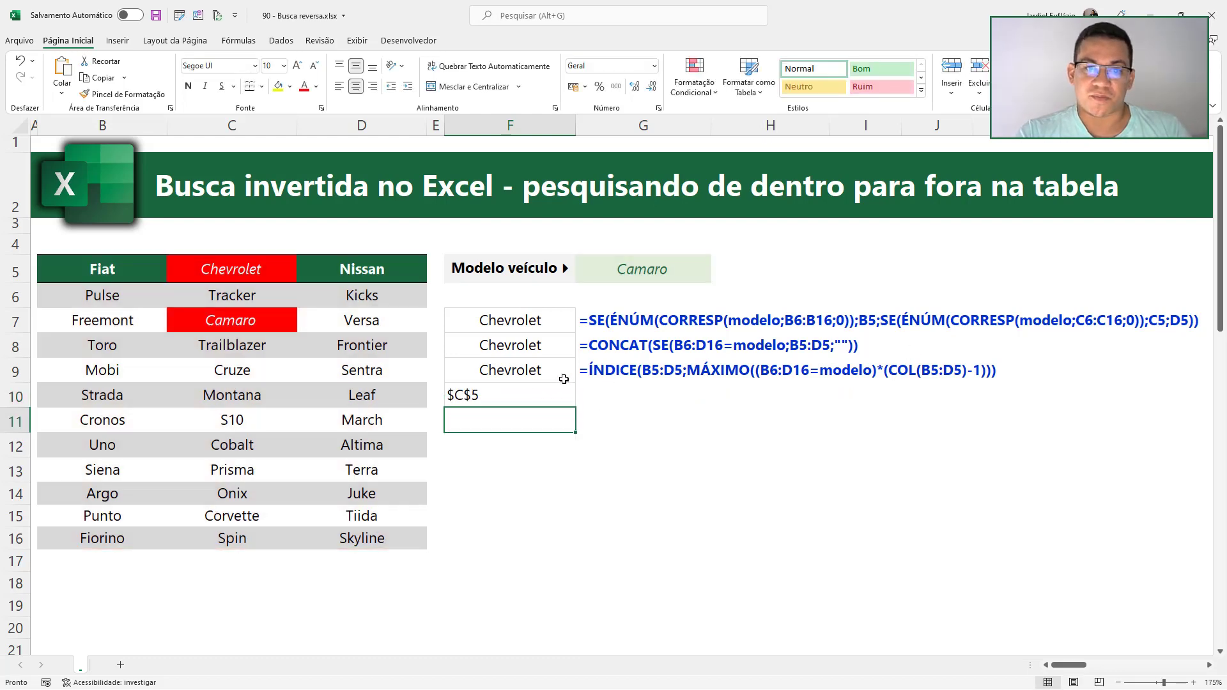
Check that F10's $C$5 result points to the Chevrolet header in column C.
click(525, 392)
click(224, 265)
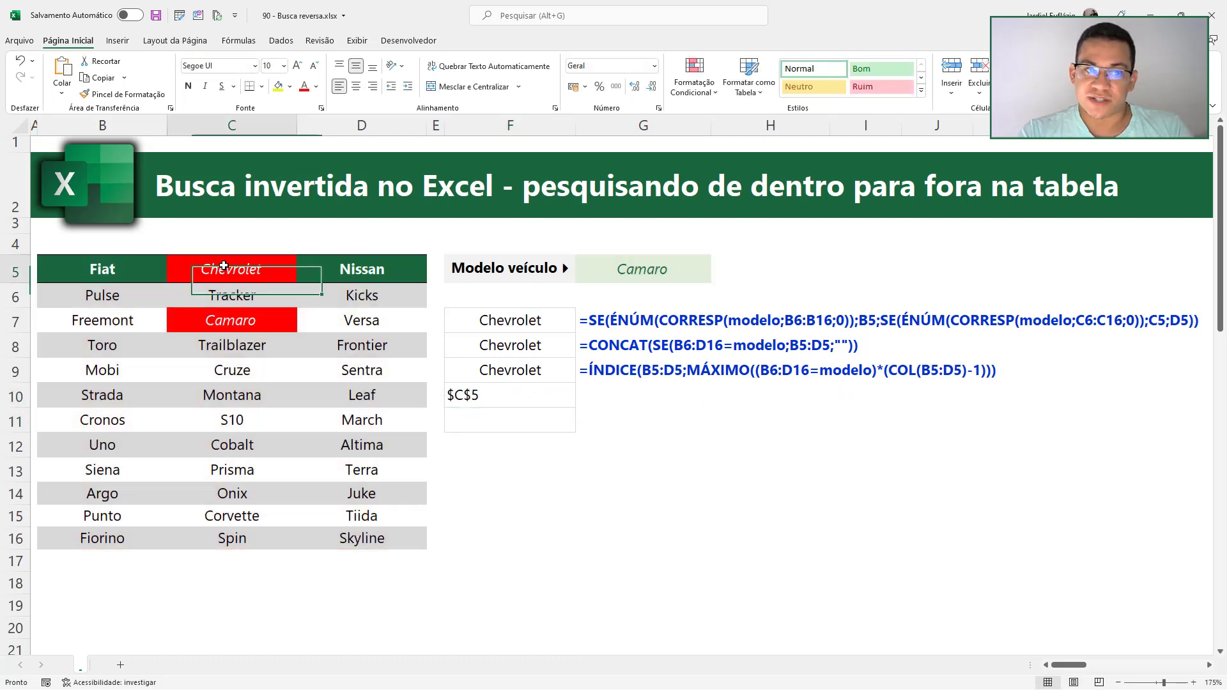
key(ctrl+space)
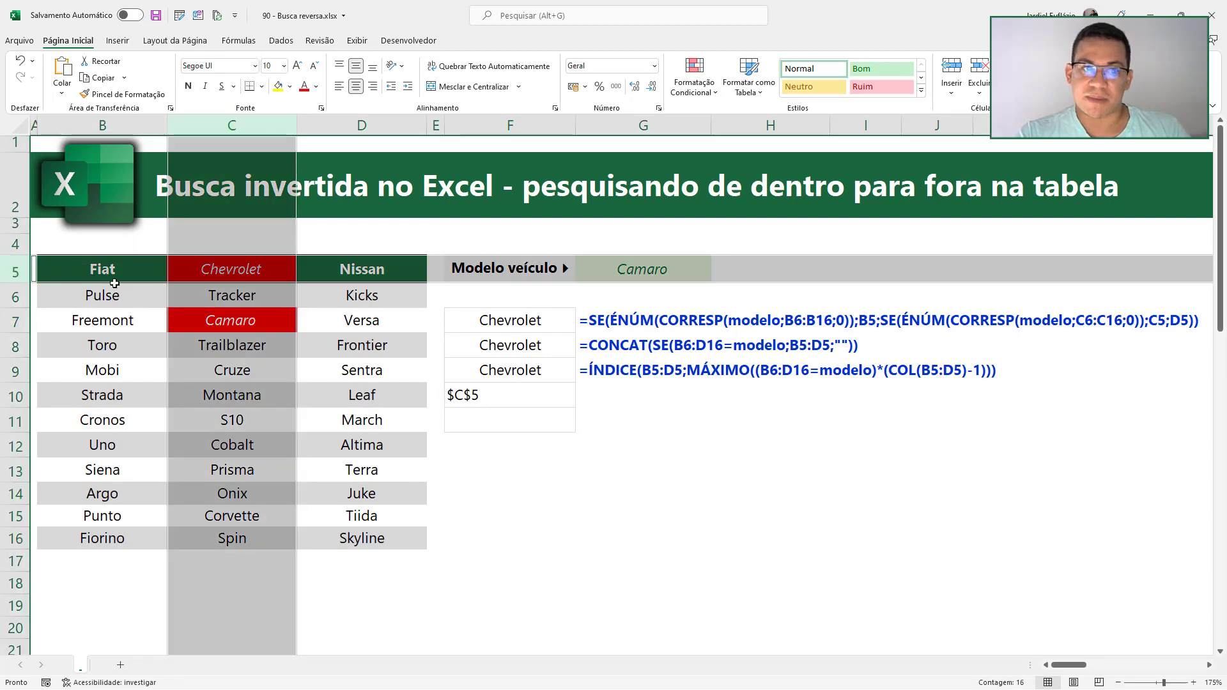
click(509, 399)
Change the G5 vehicle model from Camaro to Pulse.
click(681, 276)
click(717, 276)
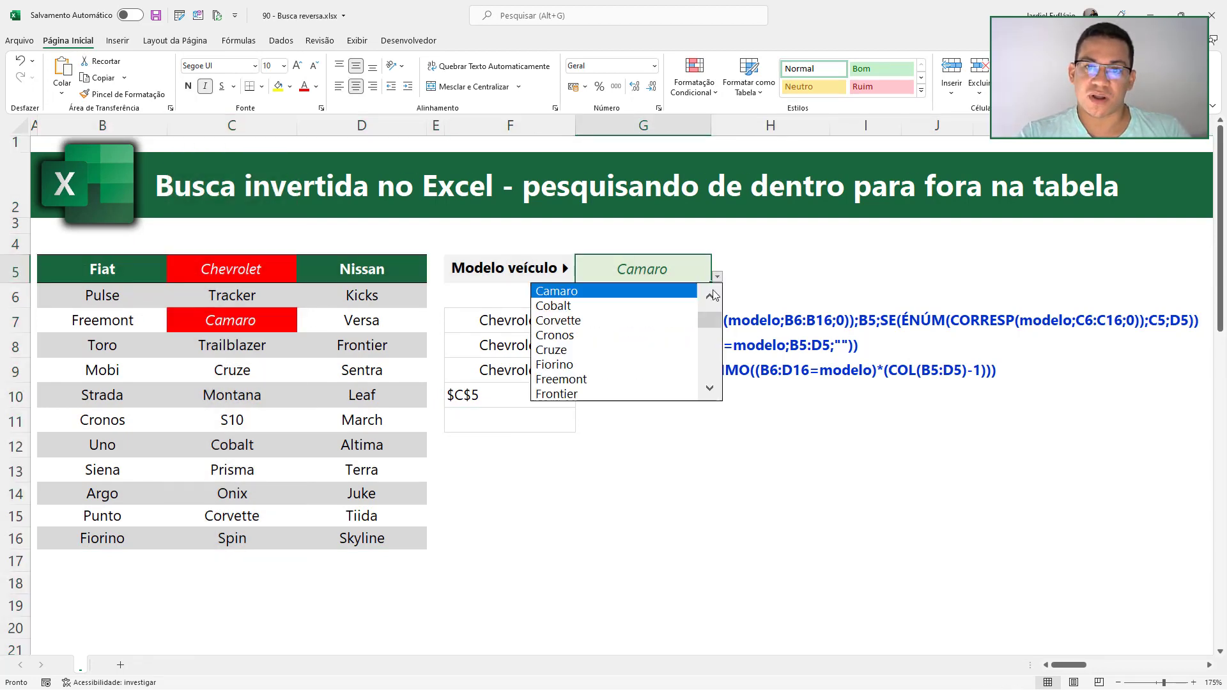
drag(709, 325, 711, 344)
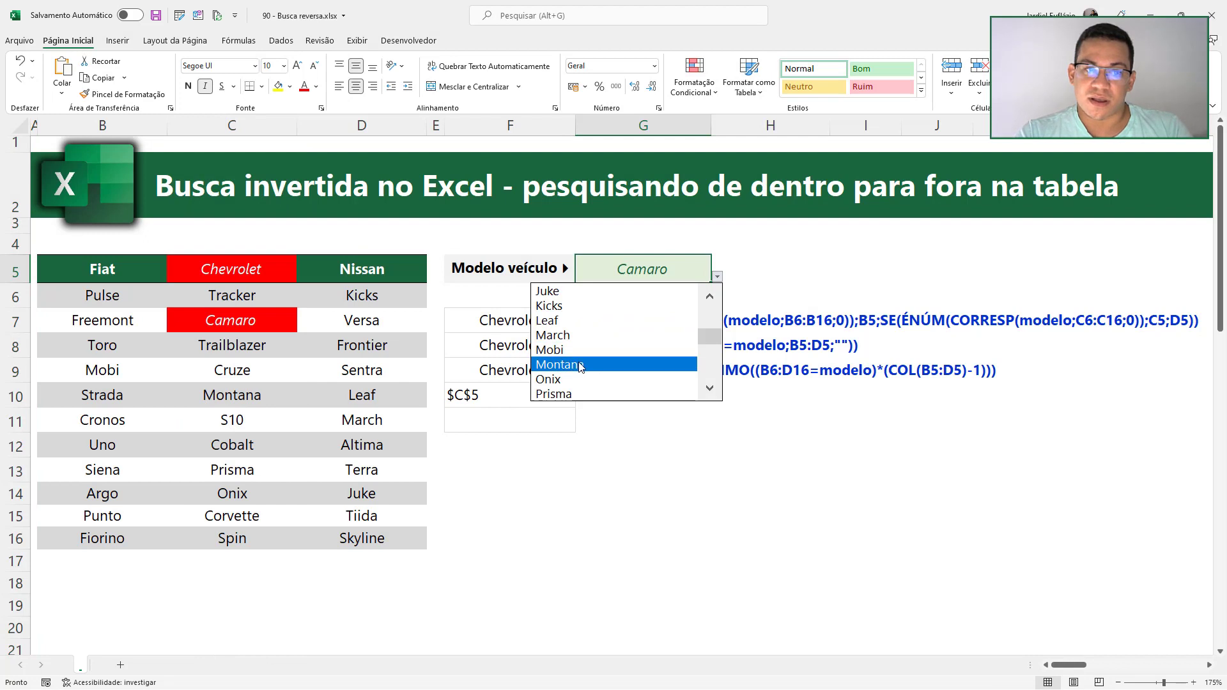
scroll(573, 384, down, 1)
scroll(573, 384, down, 1)
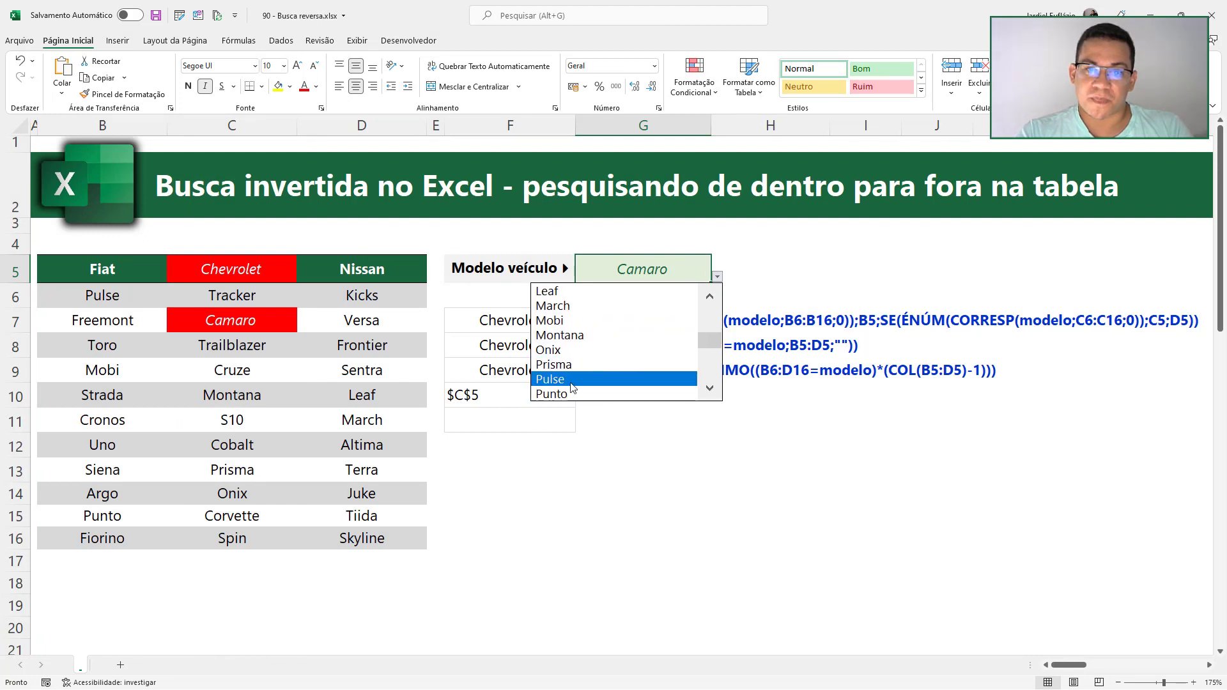
key(Escape)
click(563, 385)
key(ctrl+bracketleft)
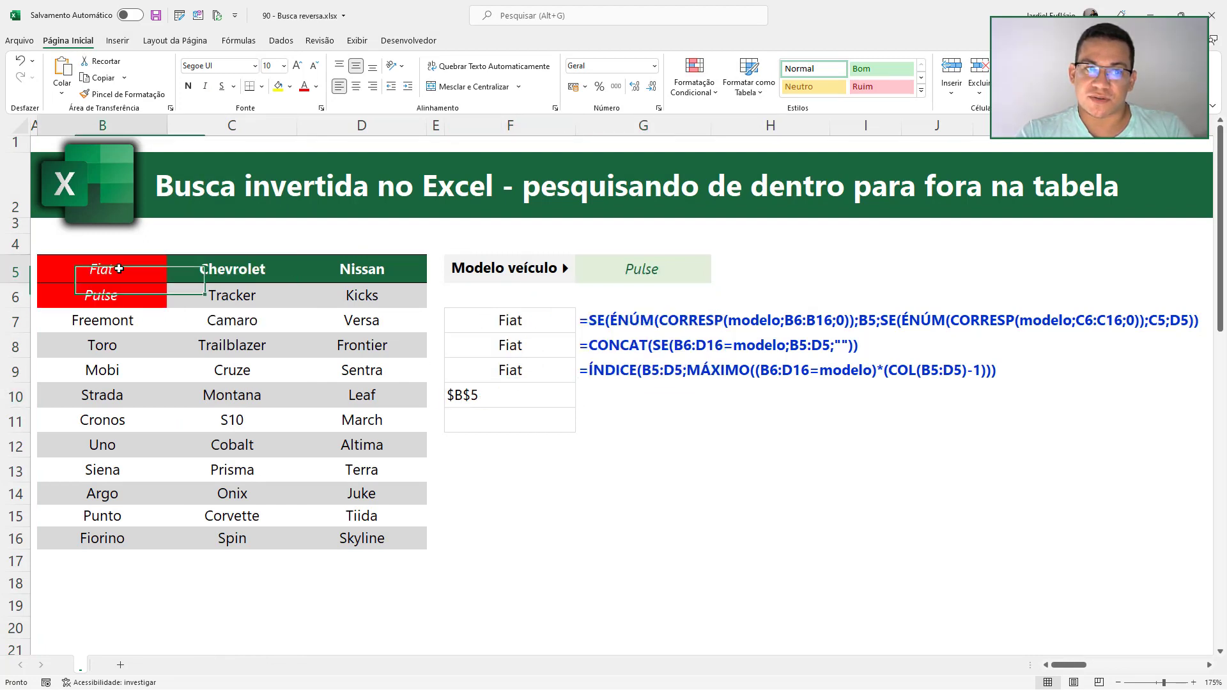
Switch the vehicle model to Kicks and open F10's ENDEREÇO formula for editing.
click(617, 276)
click(717, 276)
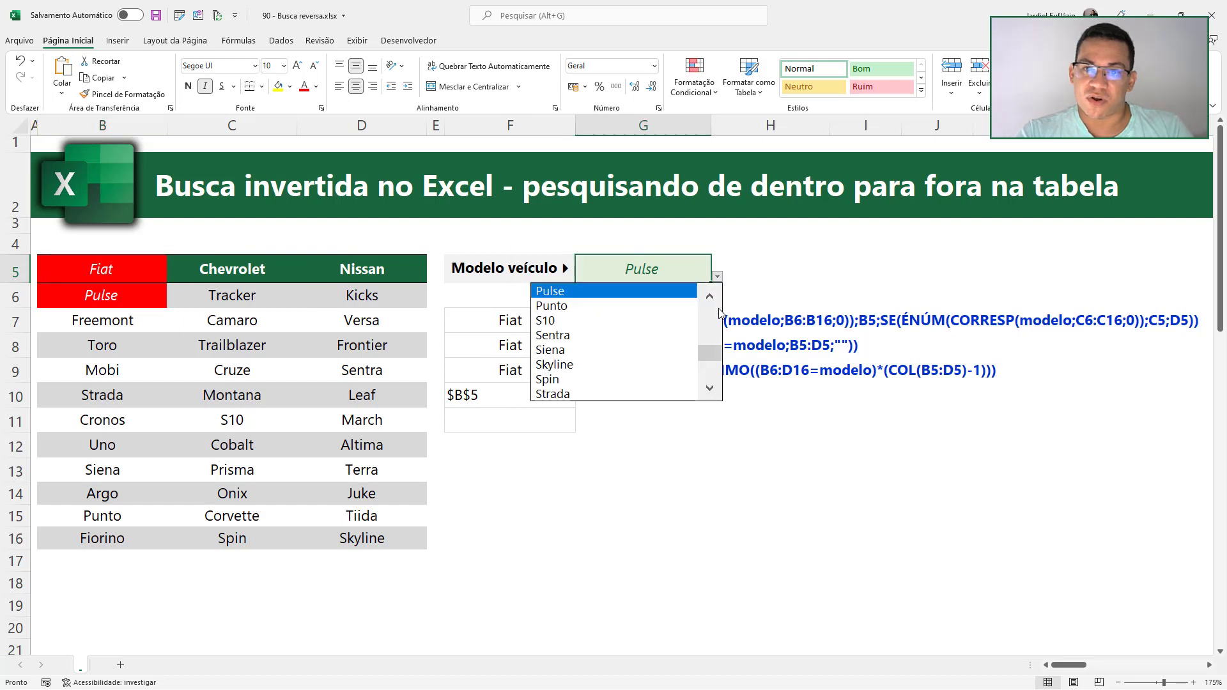
mouse_move(710, 345)
mouse_down()
mouse_move(710, 369)
mouse_move(710, 300)
mouse_up()
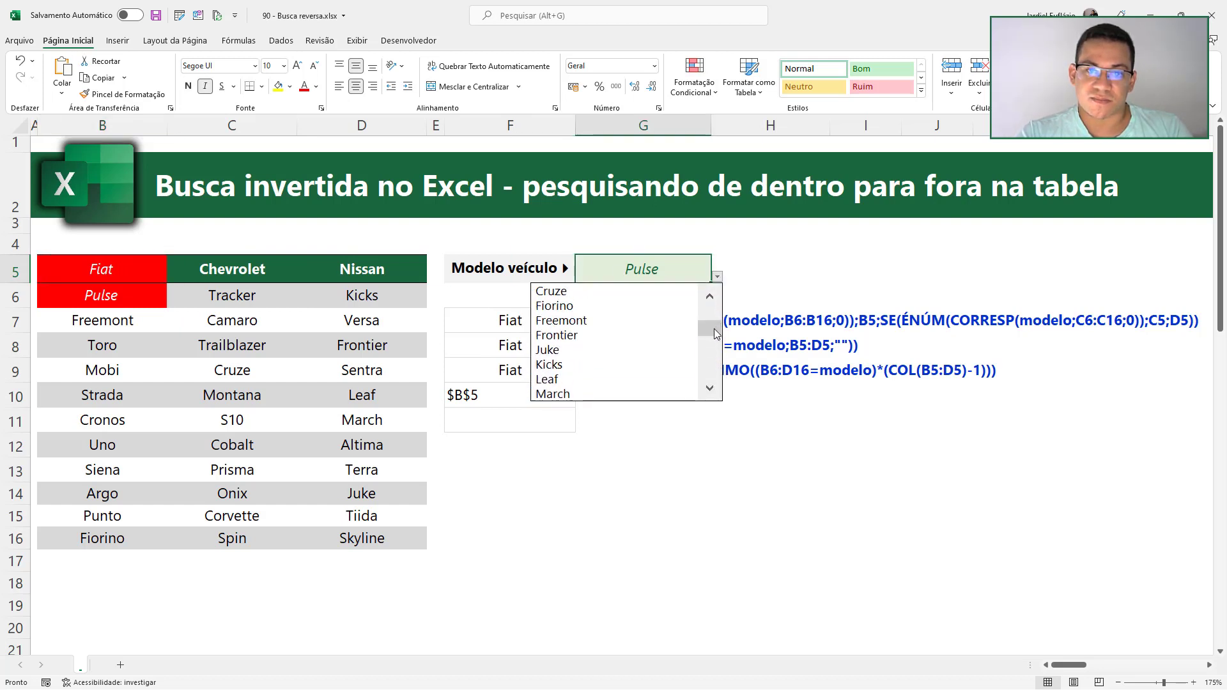
click(562, 364)
double_click(514, 398)
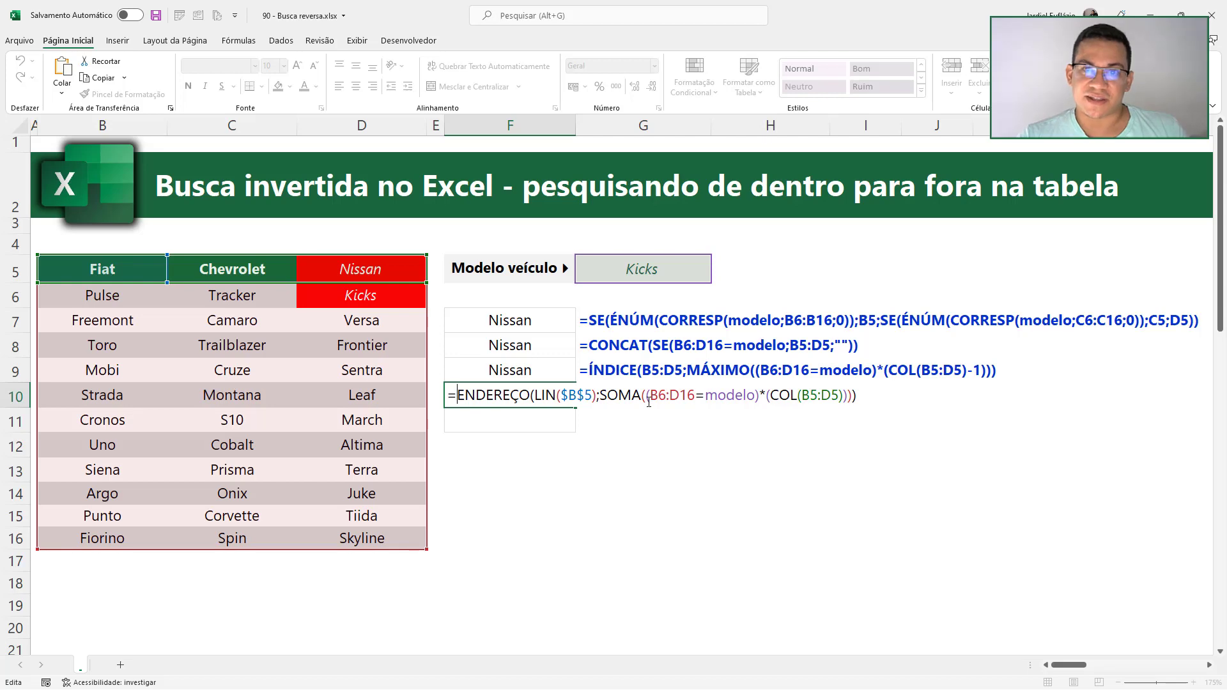
Wrap F10 in INDIRETO to return Nissan, centre it, and show its formula text in G10.
text(INDIRETO()
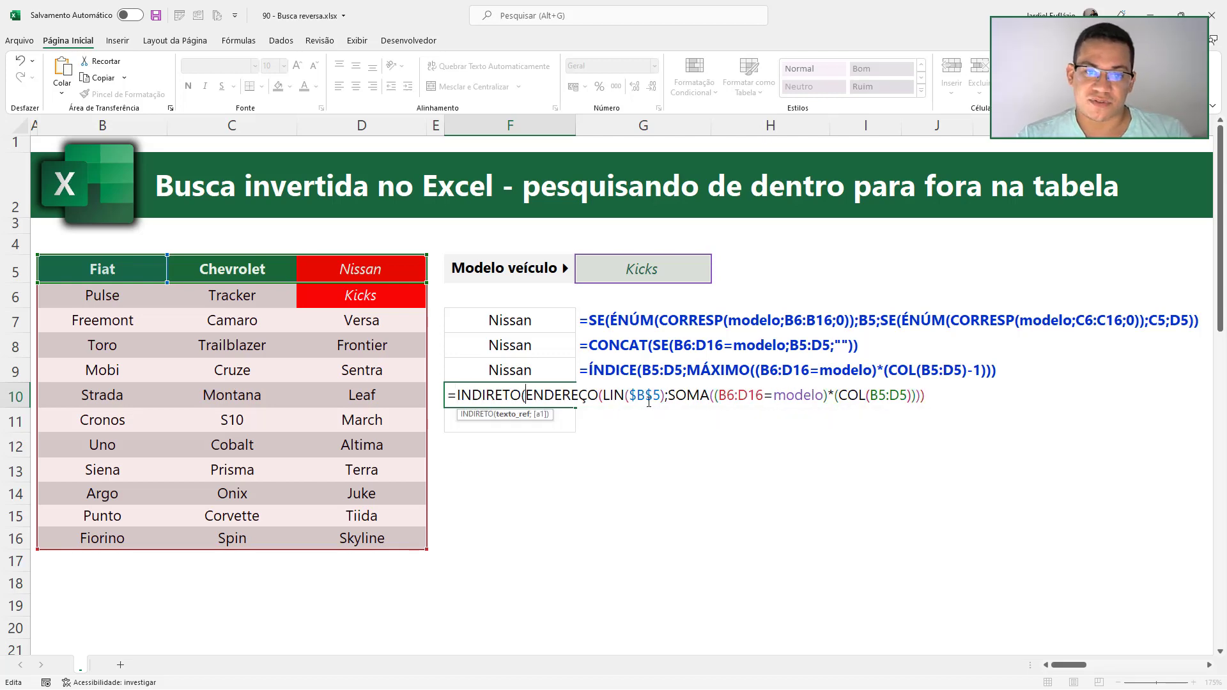
key(Return)
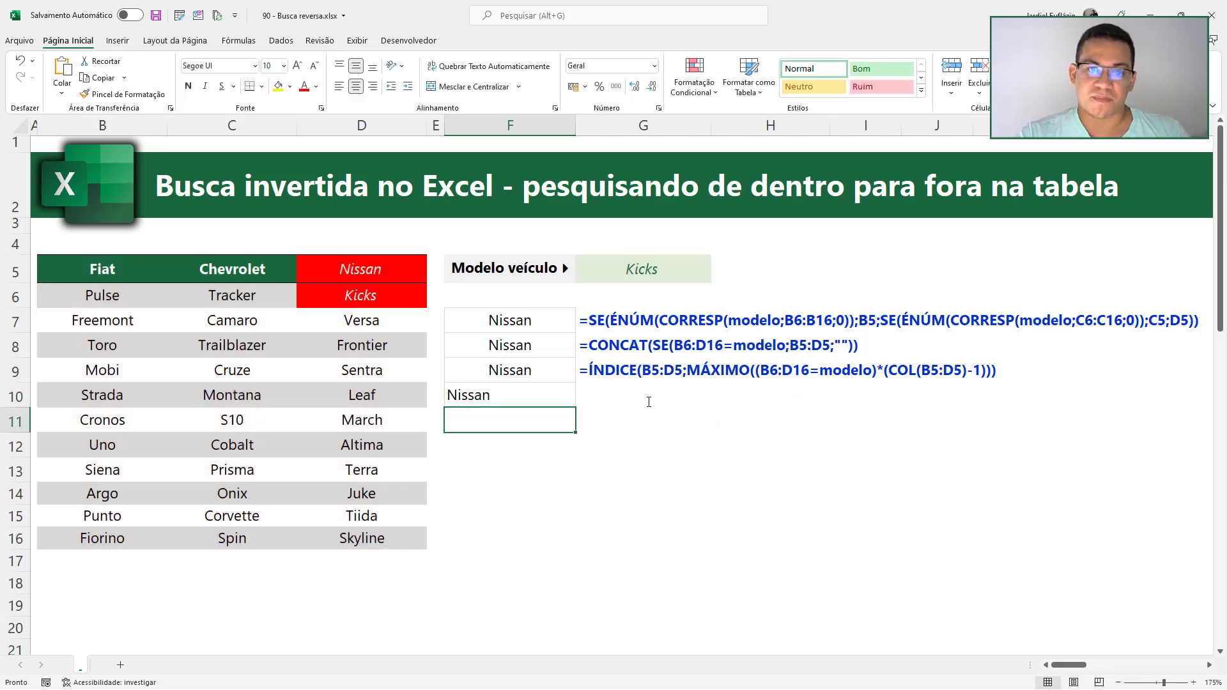
click(562, 392)
click(355, 87)
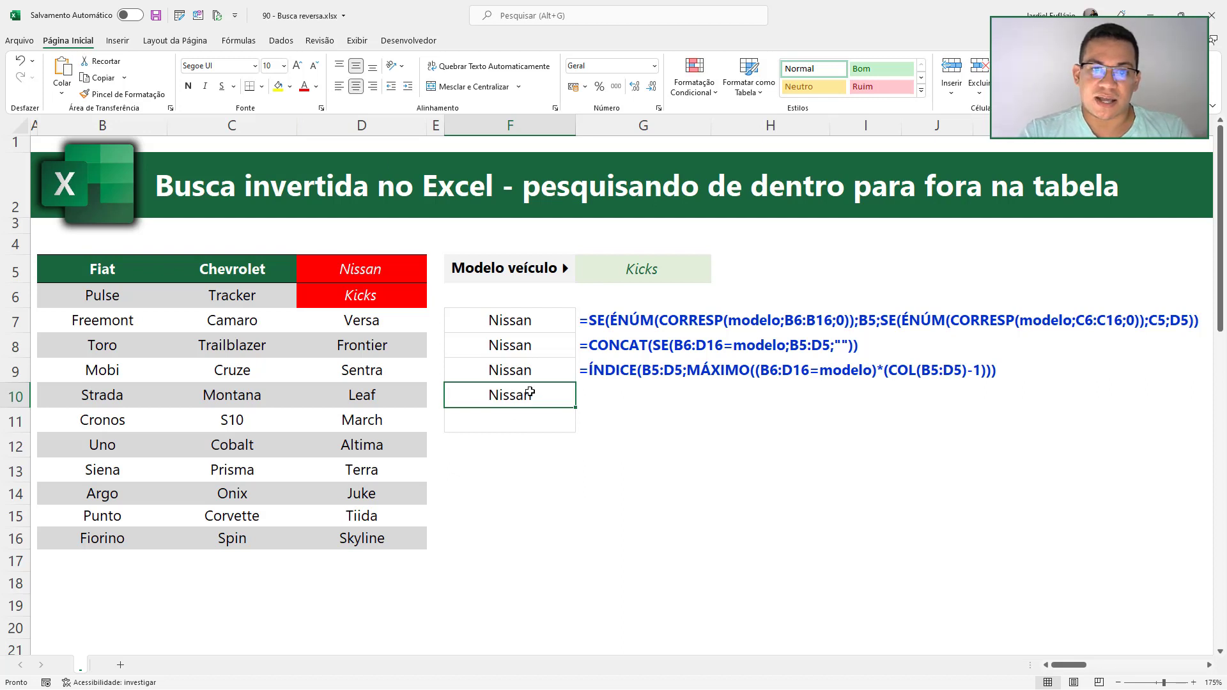
click(616, 400)
key(ctrl+d)
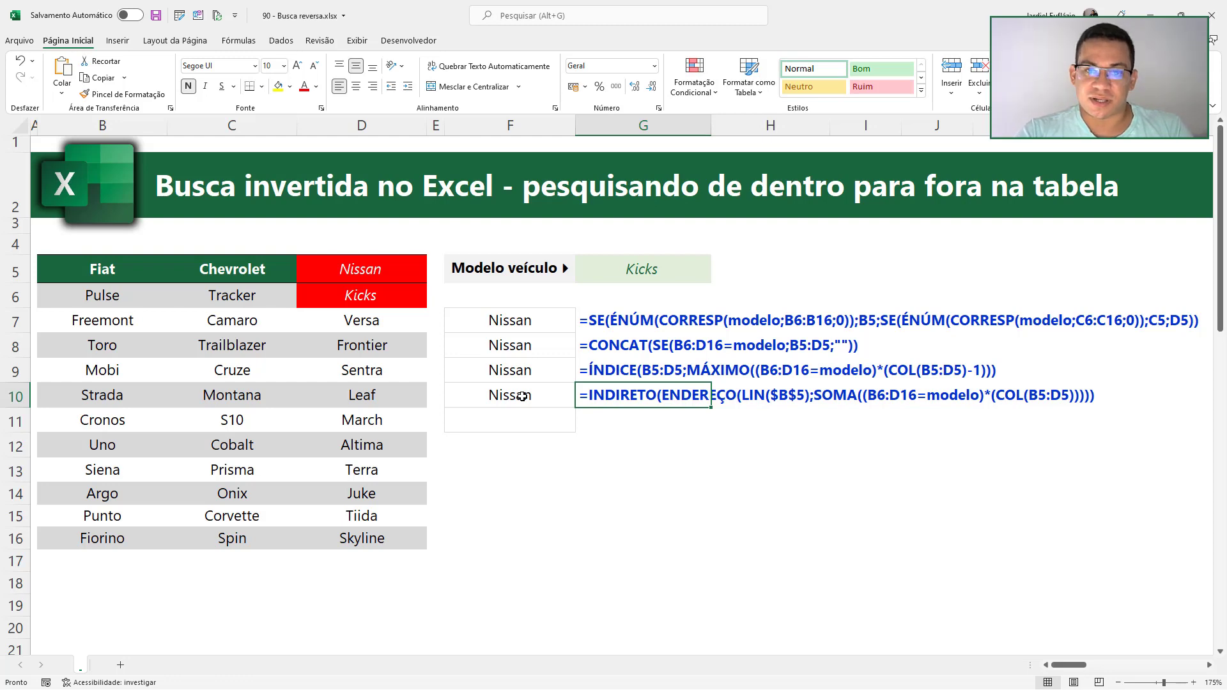
double_click(522, 396)
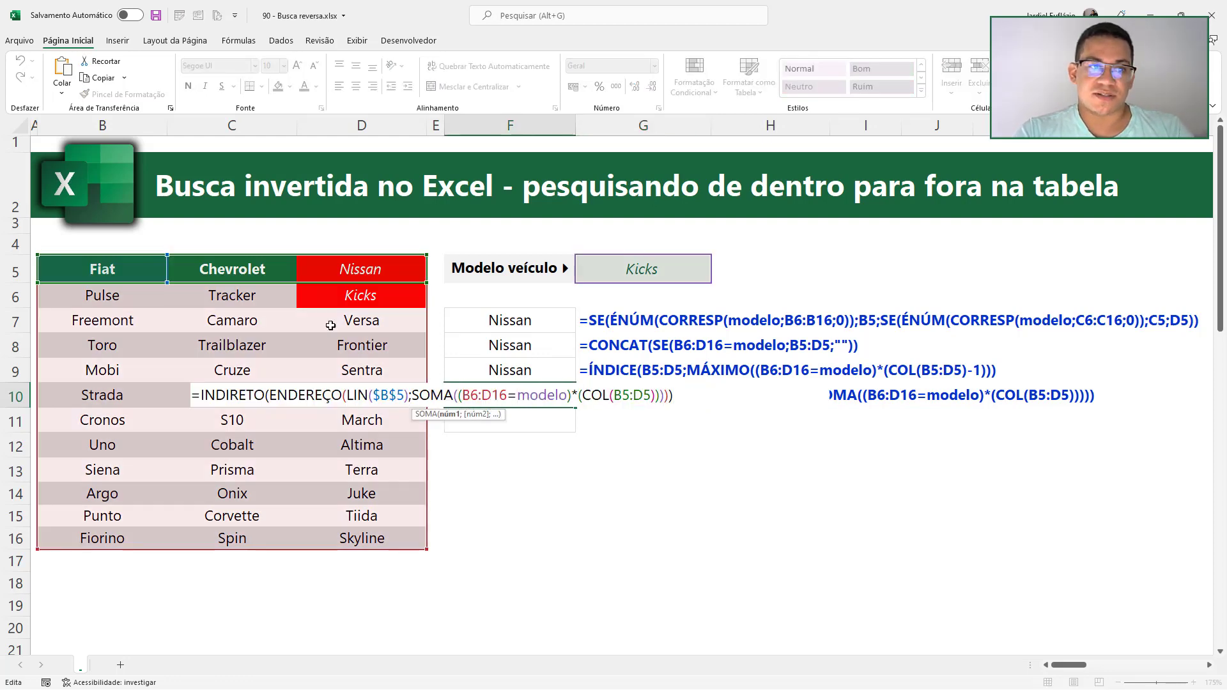
key(Return)
click(13, 245)
key(ctrl+plus)
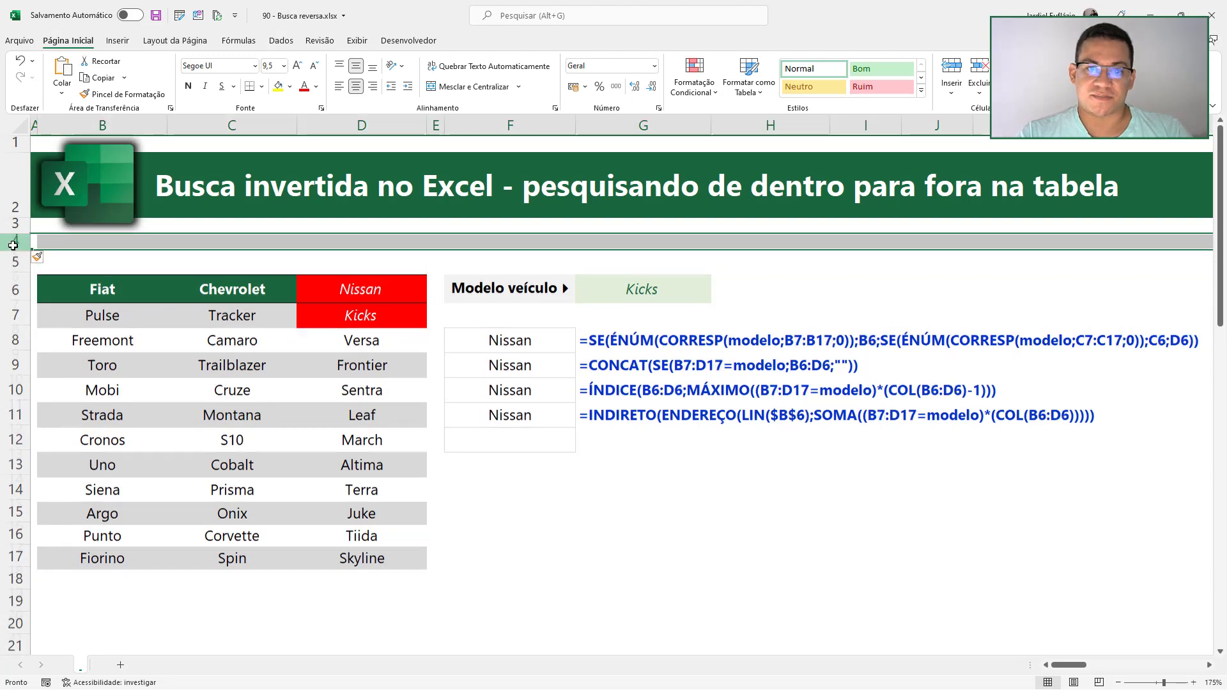
key(ctrl+plus)
key(ctrl+plus)
key(ctrl+plus)
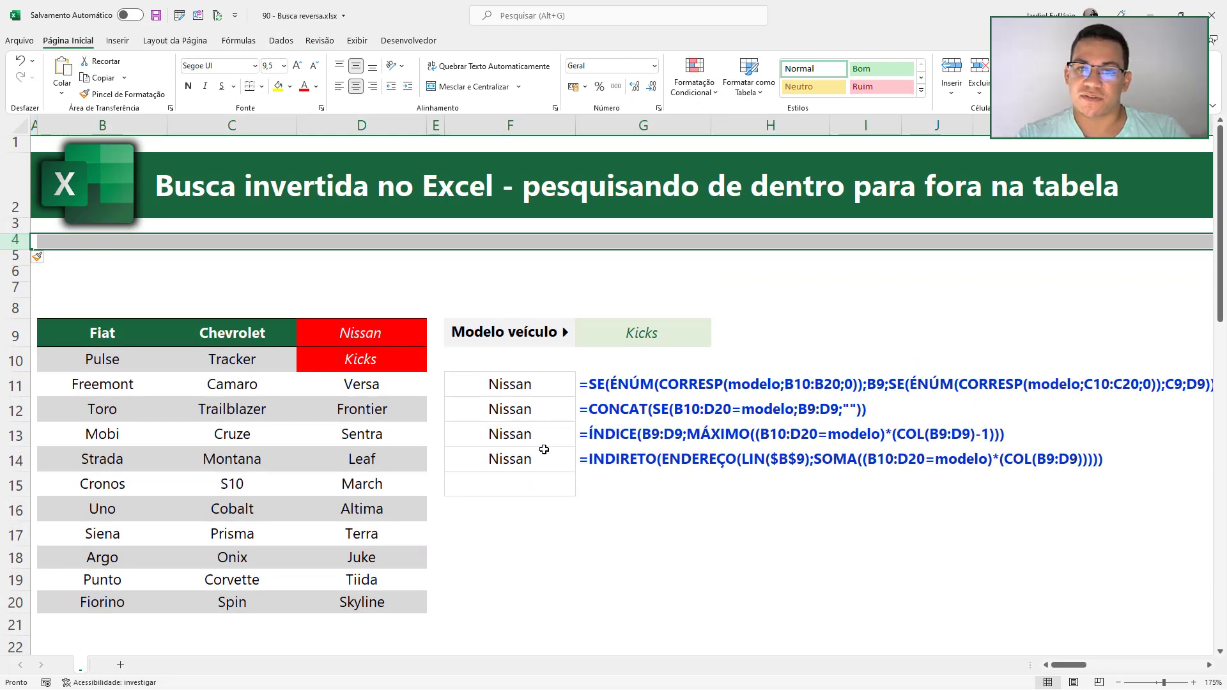
click(540, 453)
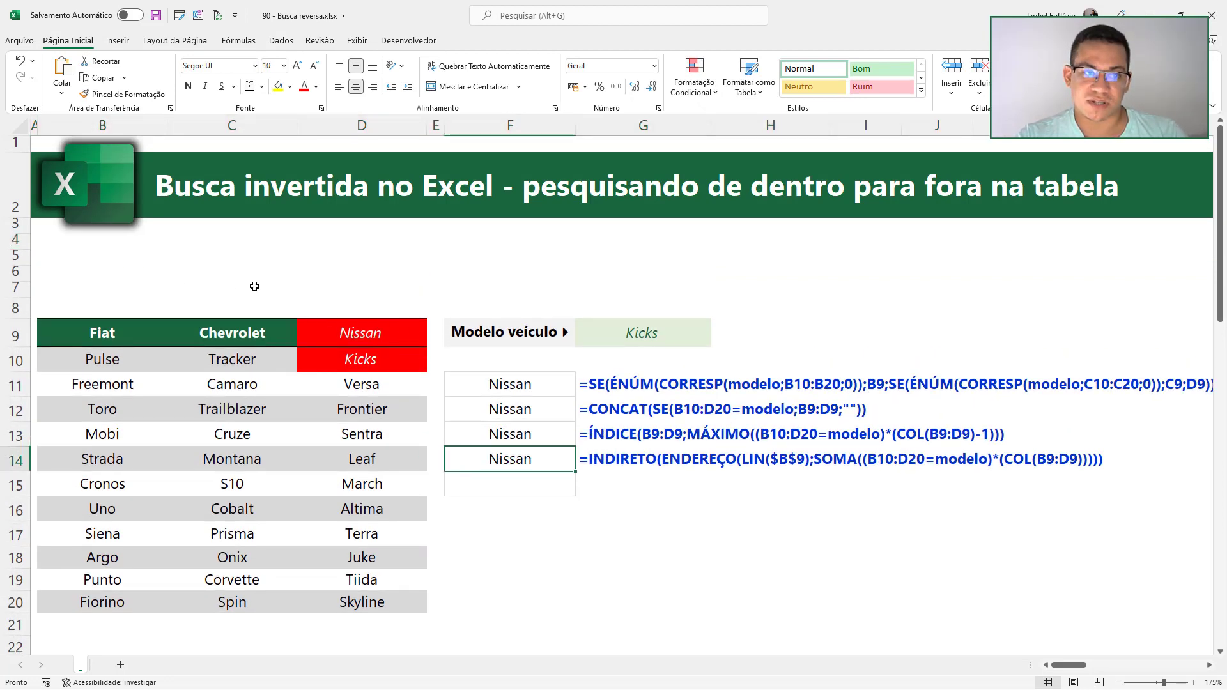
key(ctrl+z)
key(ctrl+z)
key(ctrl+z)
key(ctrl+z)
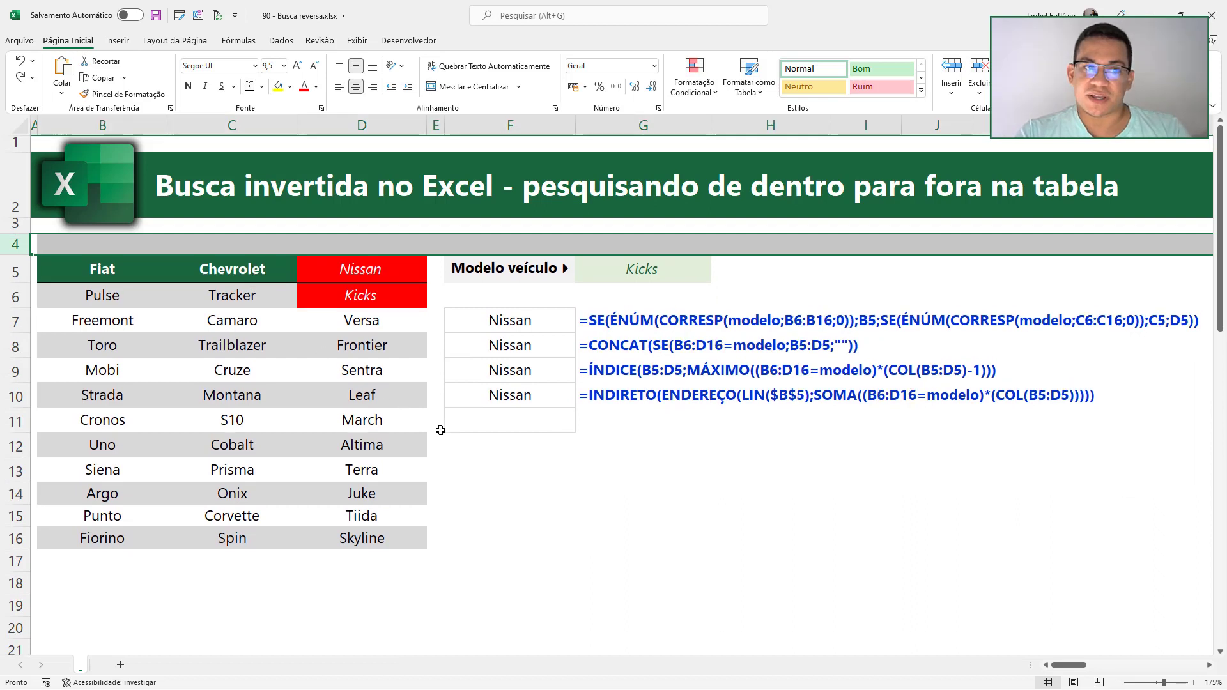
click(518, 446)
click(21, 248)
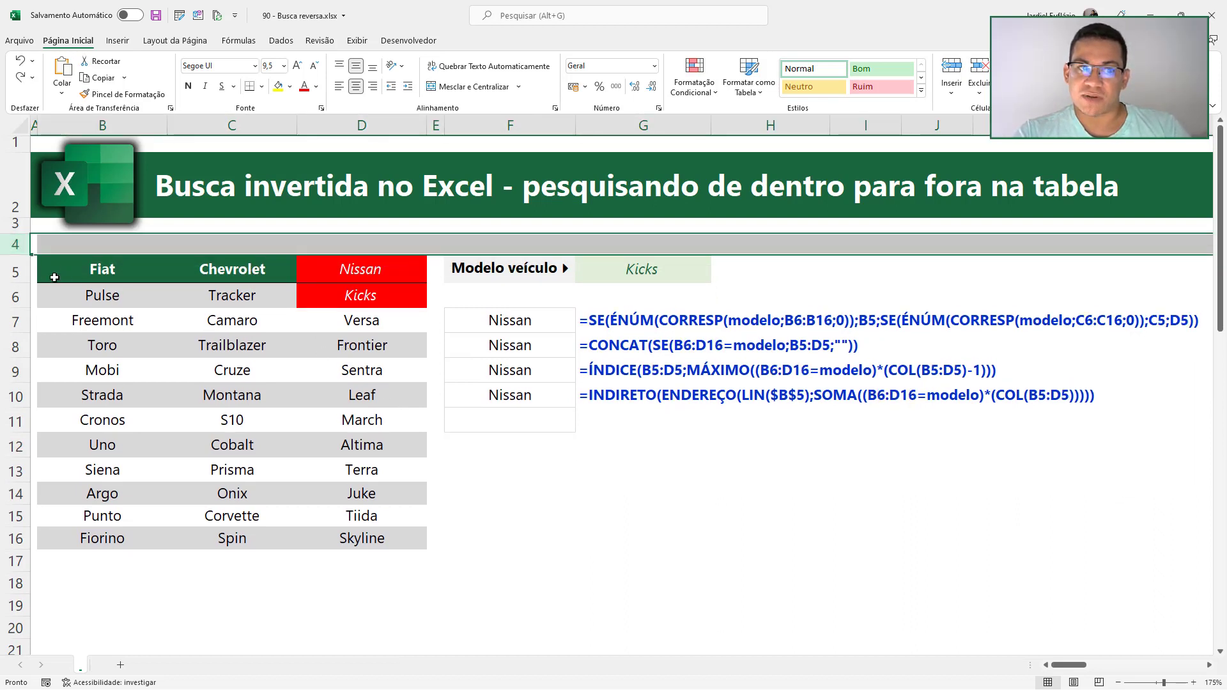
drag(55, 276, 374, 287)
click(4, 249)
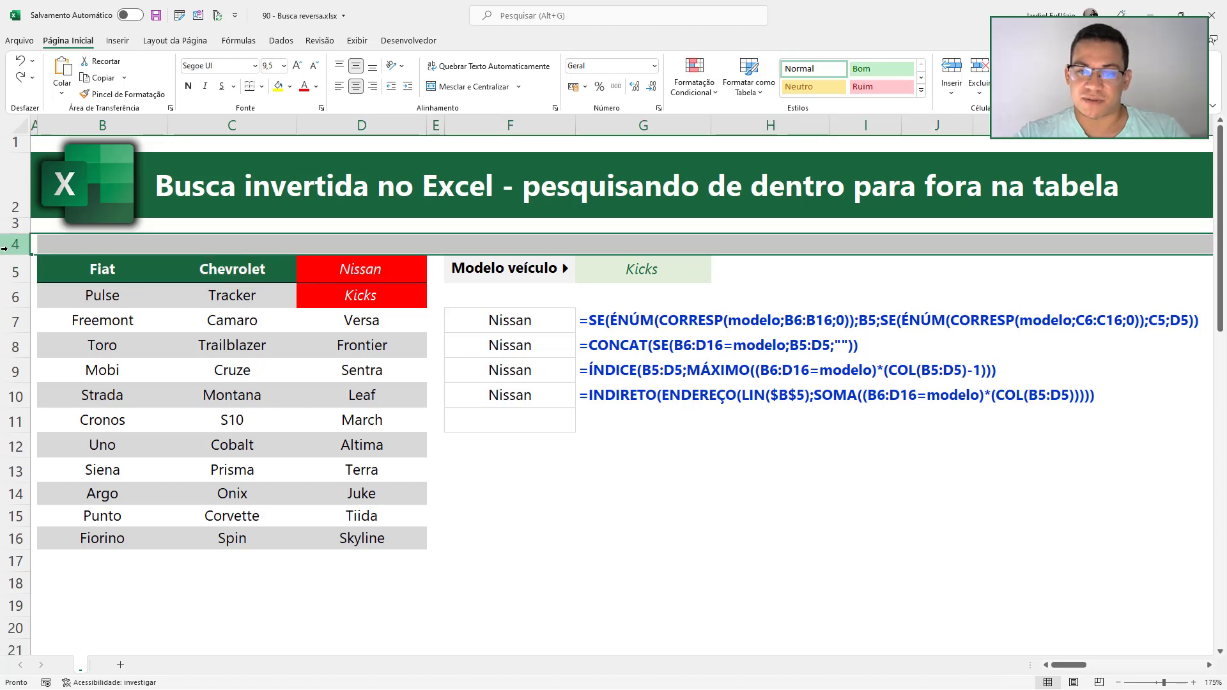
key(ctrl+minus)
key(ctrl+z)
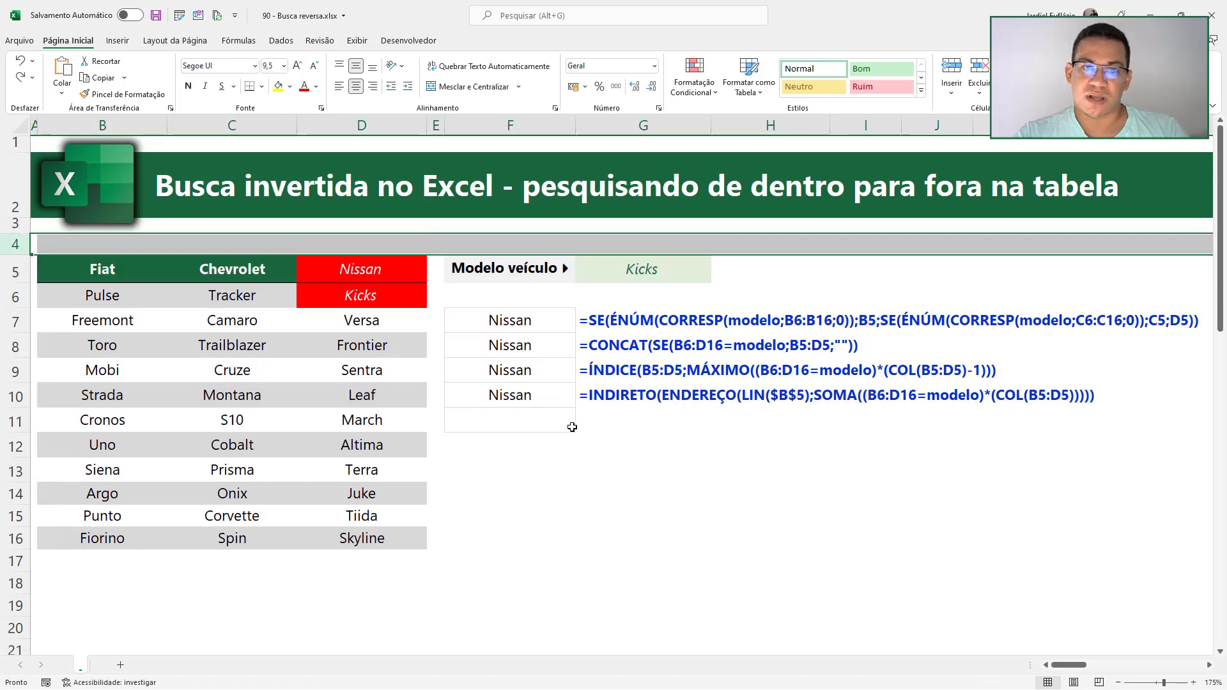
double_click(530, 394)
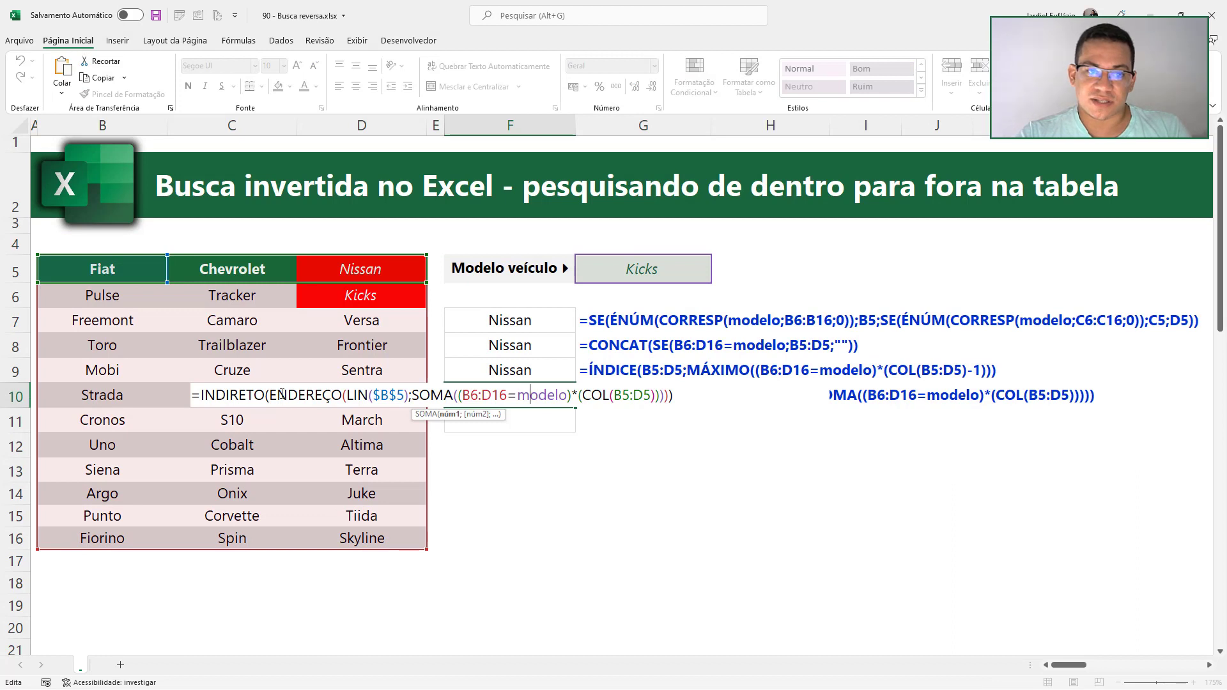
drag(347, 395, 409, 395)
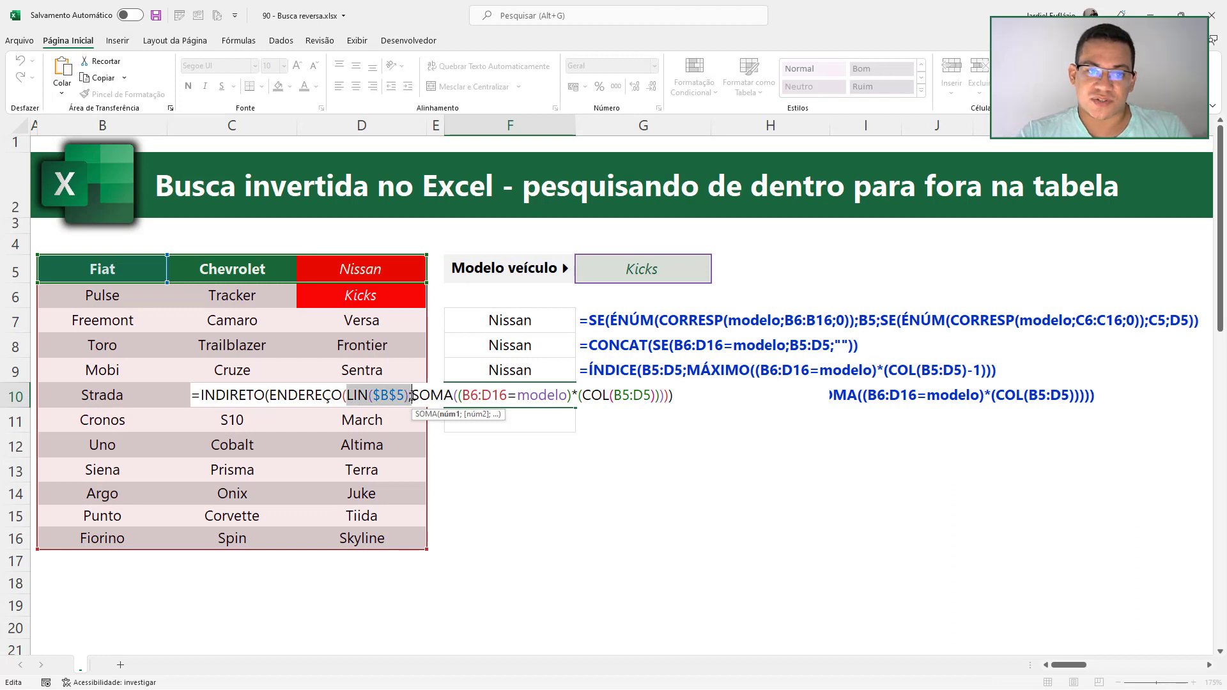
key(F9)
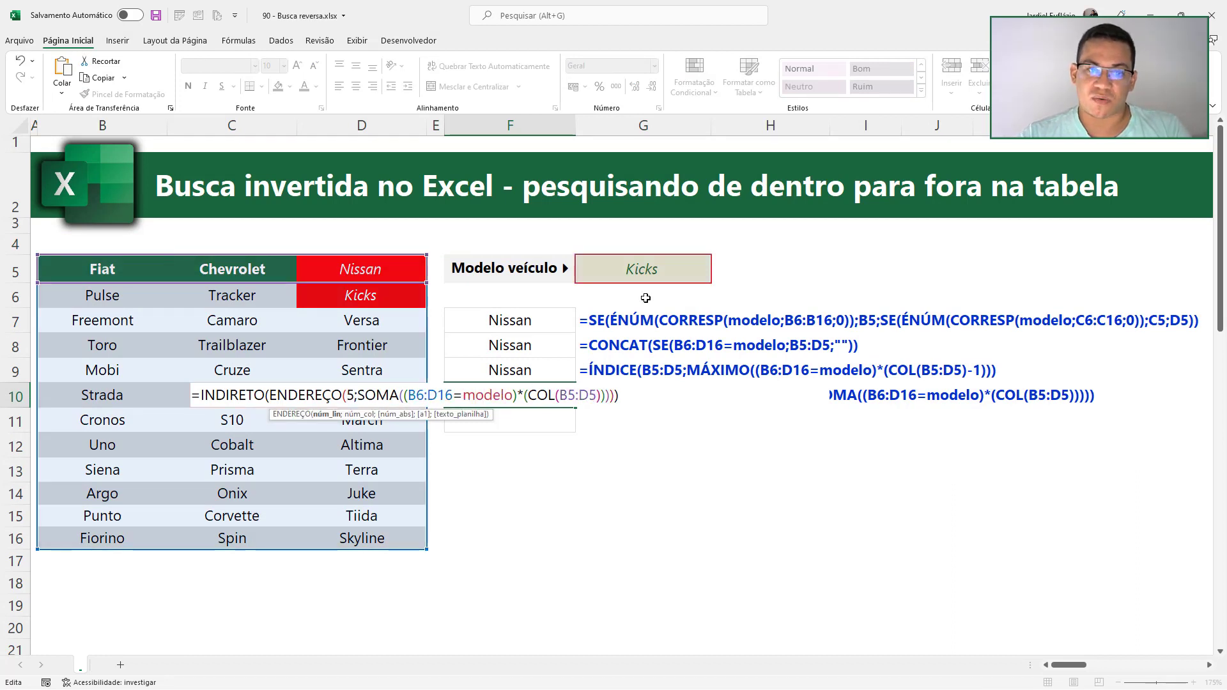
key(Return)
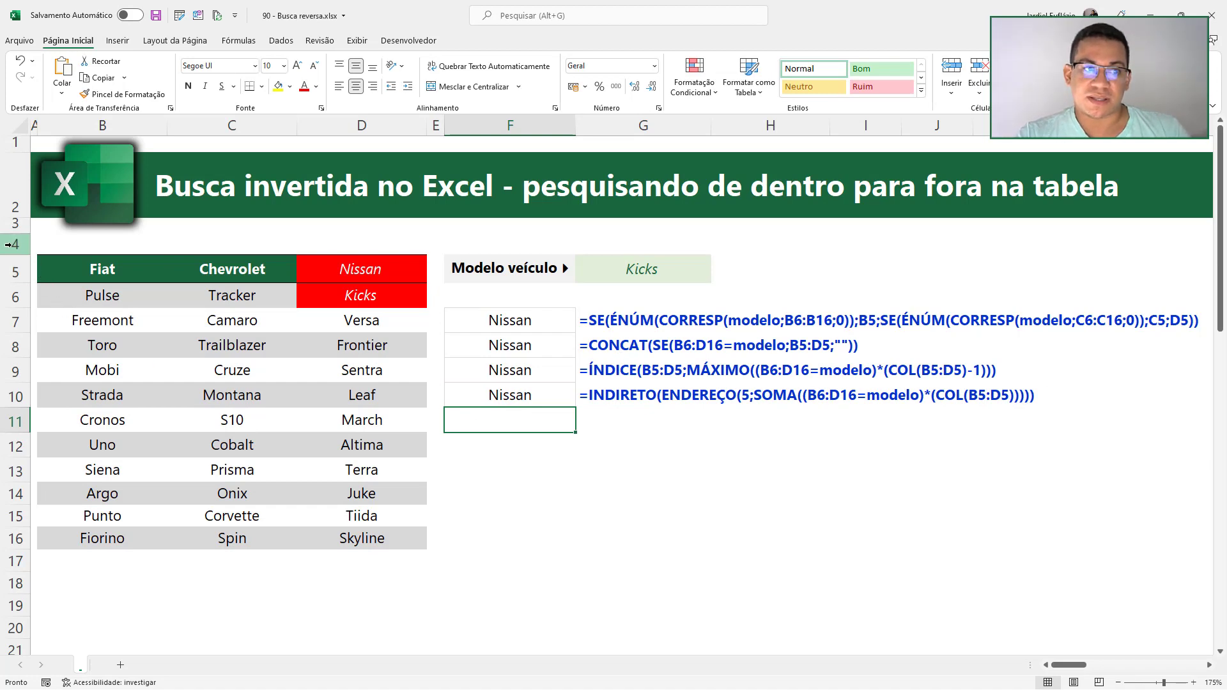
click(11, 244)
key(ctrl+plus)
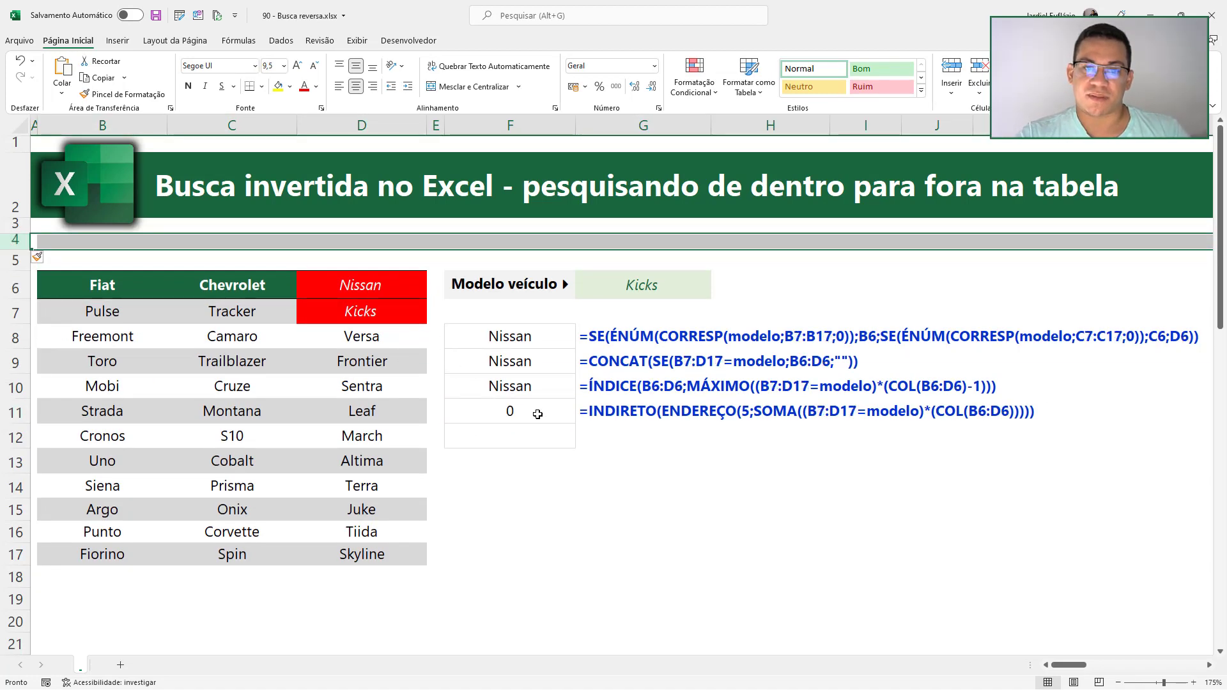
click(538, 414)
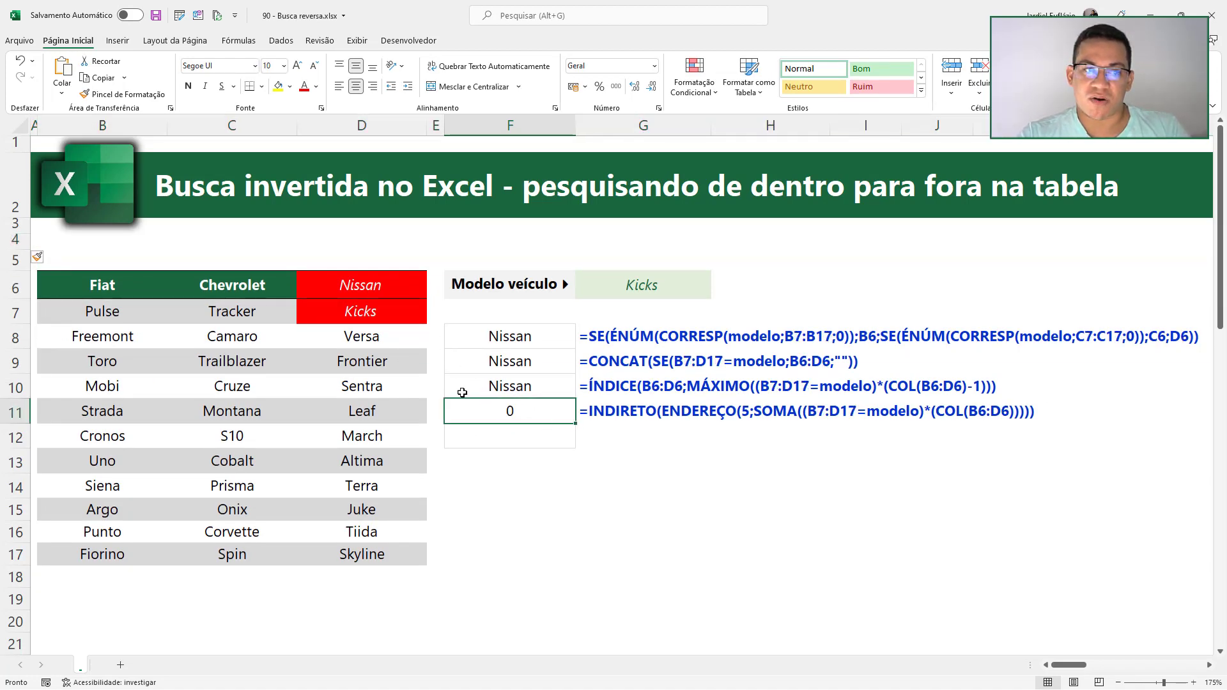
drag(107, 259, 362, 259)
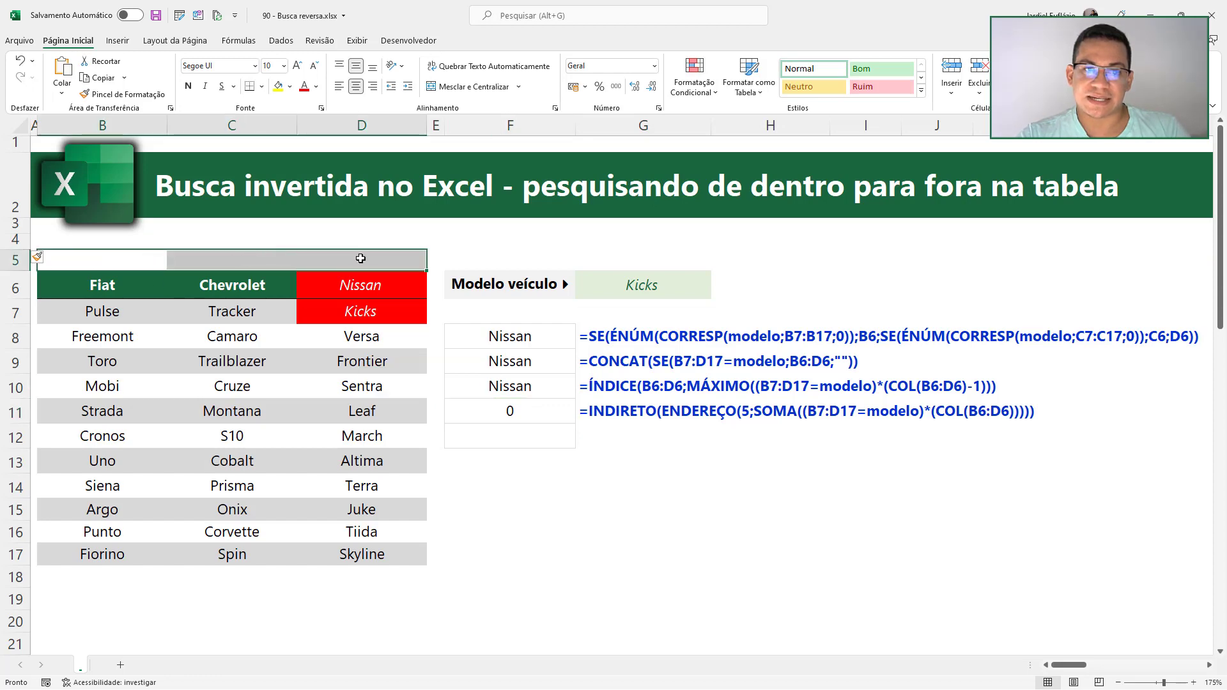
key(ctrl+z)
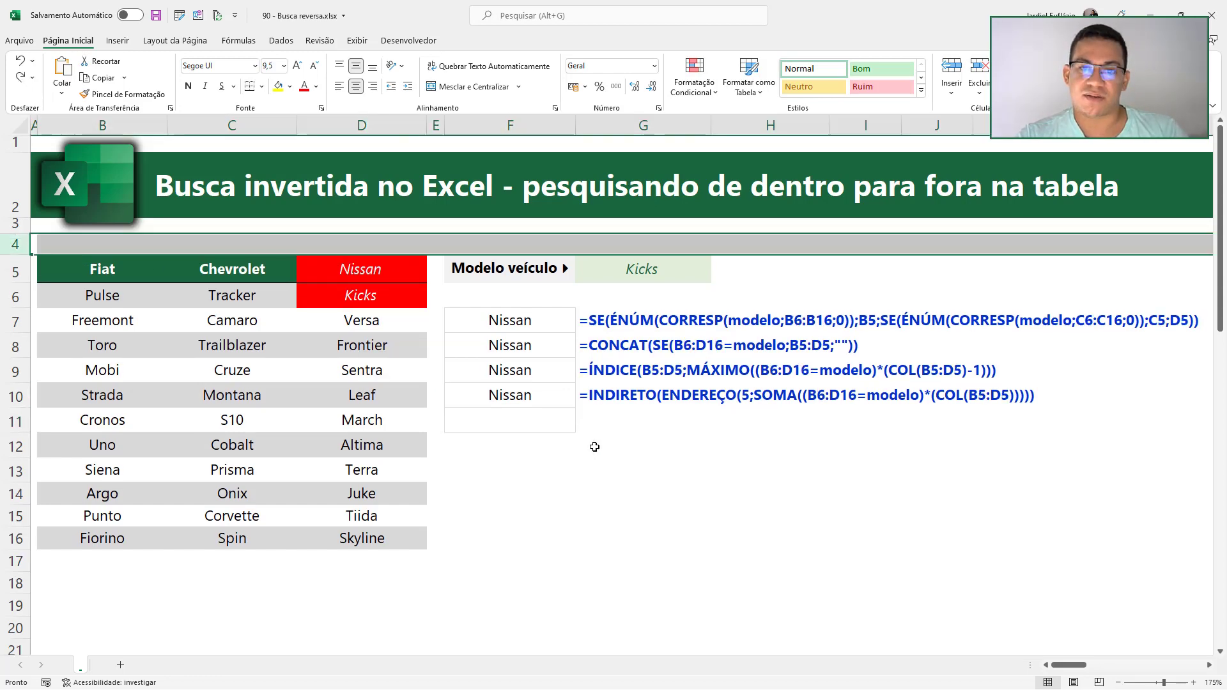
key(ctrl+z)
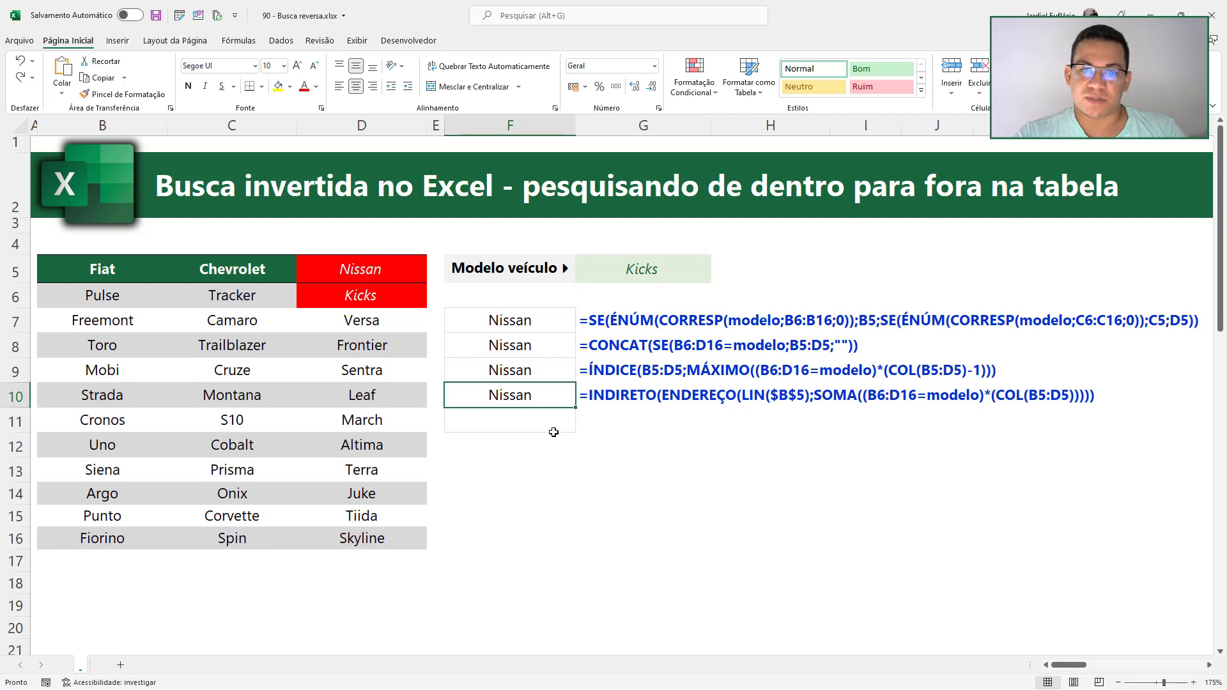
click(553, 429)
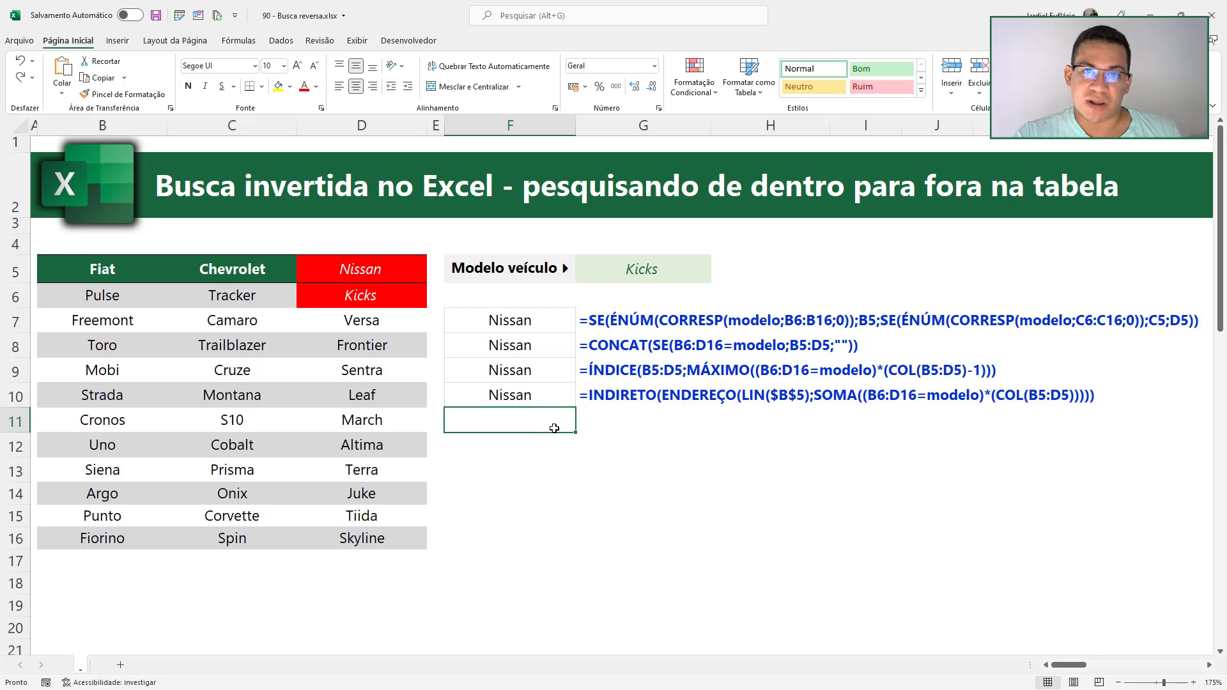
Start typing =ESCOLHER( in empty cell F11 below the Nissan results.
click(118, 276)
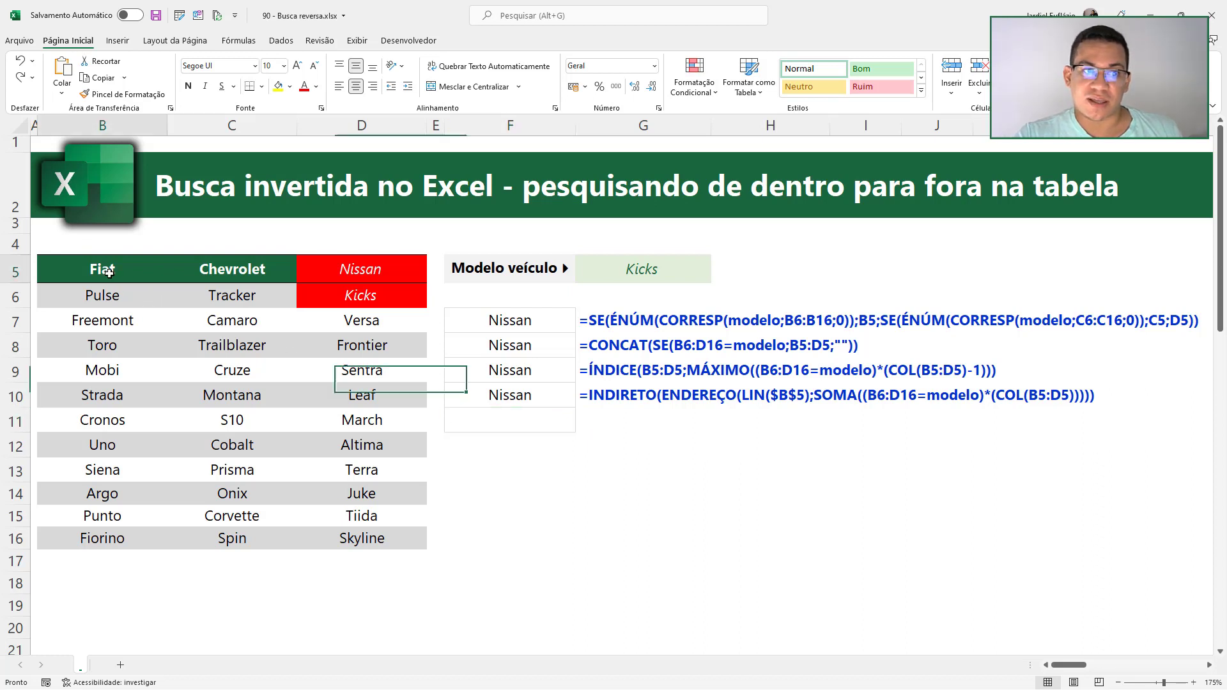
click(386, 281)
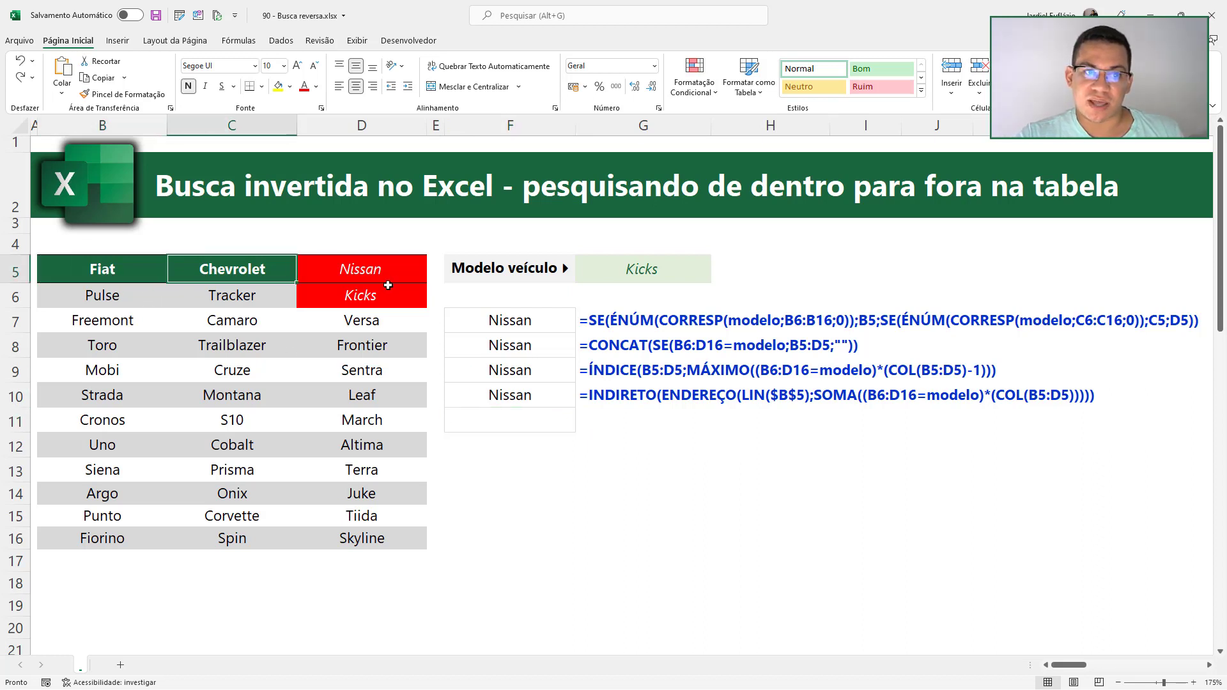
click(535, 420)
text(=ESC)
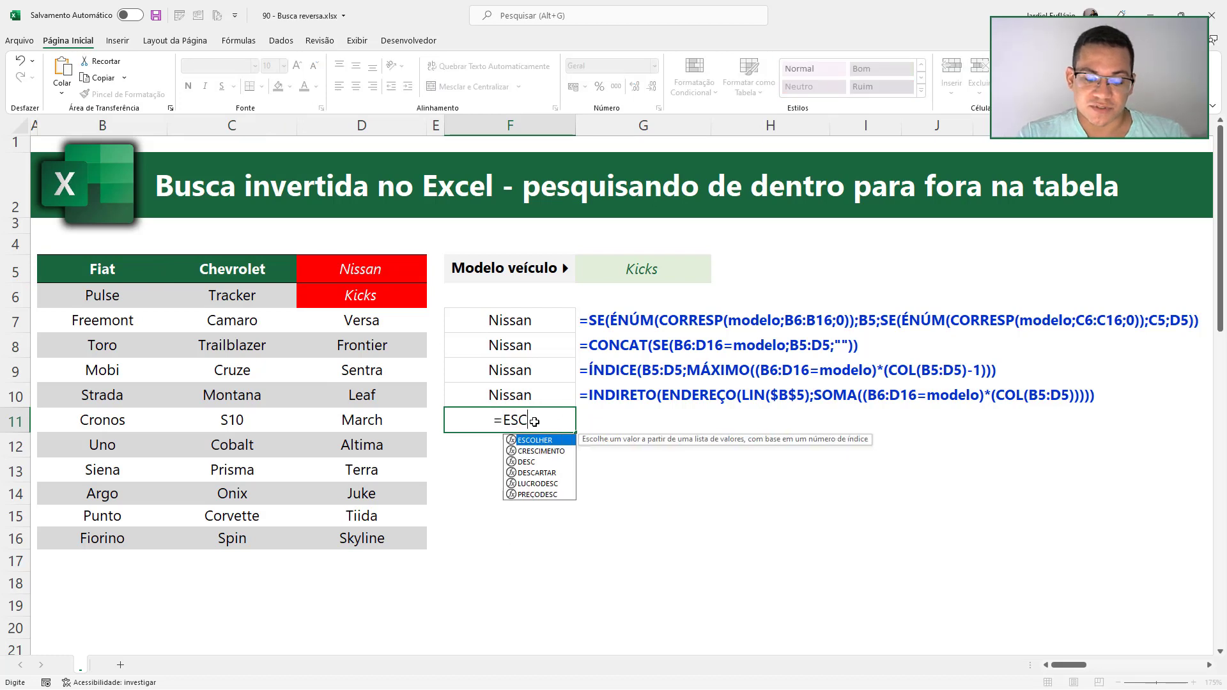
text(O)
key(Tab)
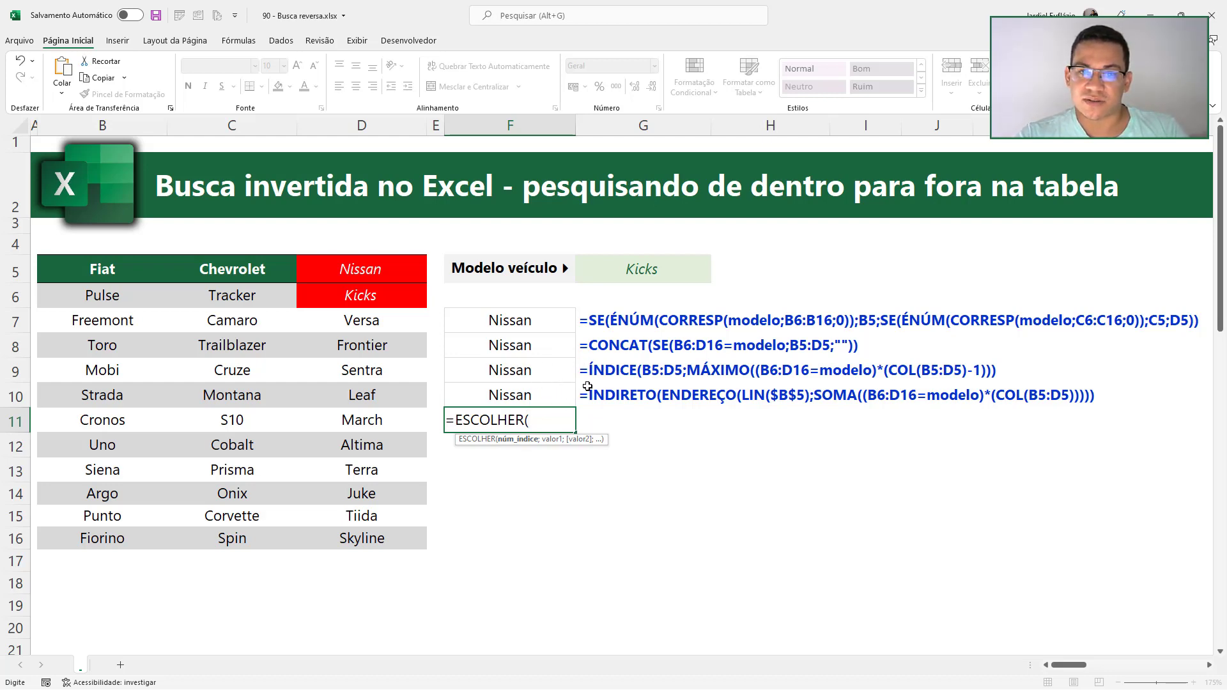
Abandon F11's draft and preview the result of F9's MÁXIMO argument without changing it.
key(Escape)
double_click(518, 372)
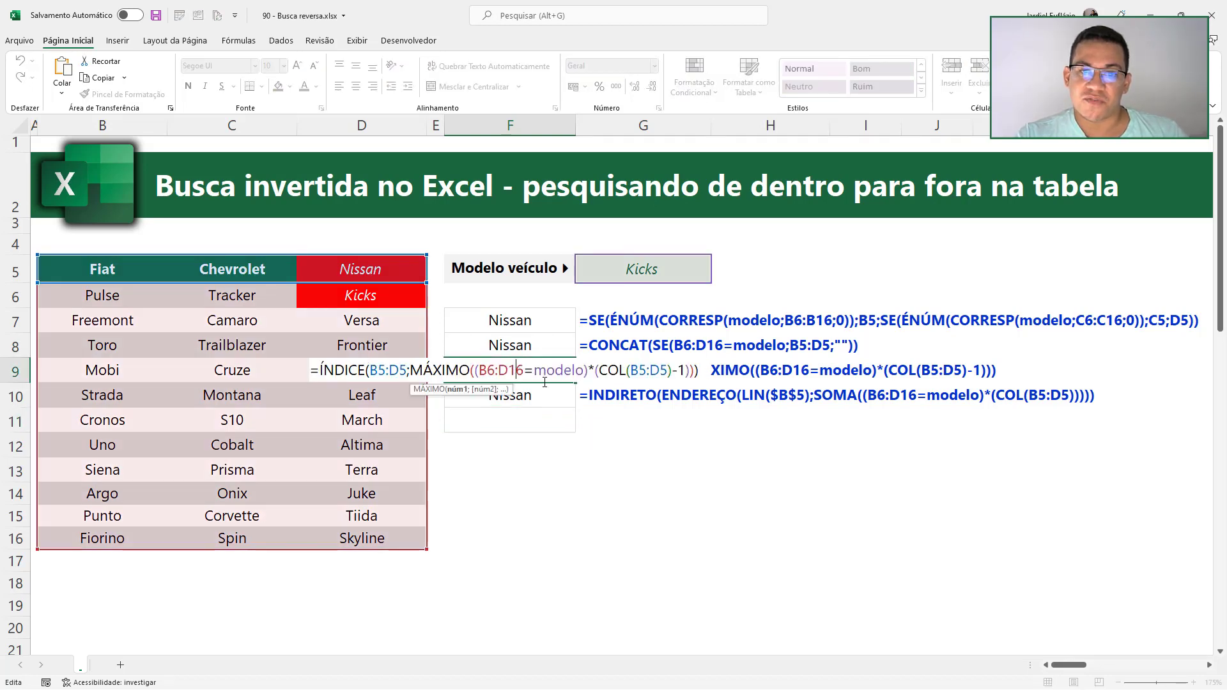
drag(409, 370, 607, 370)
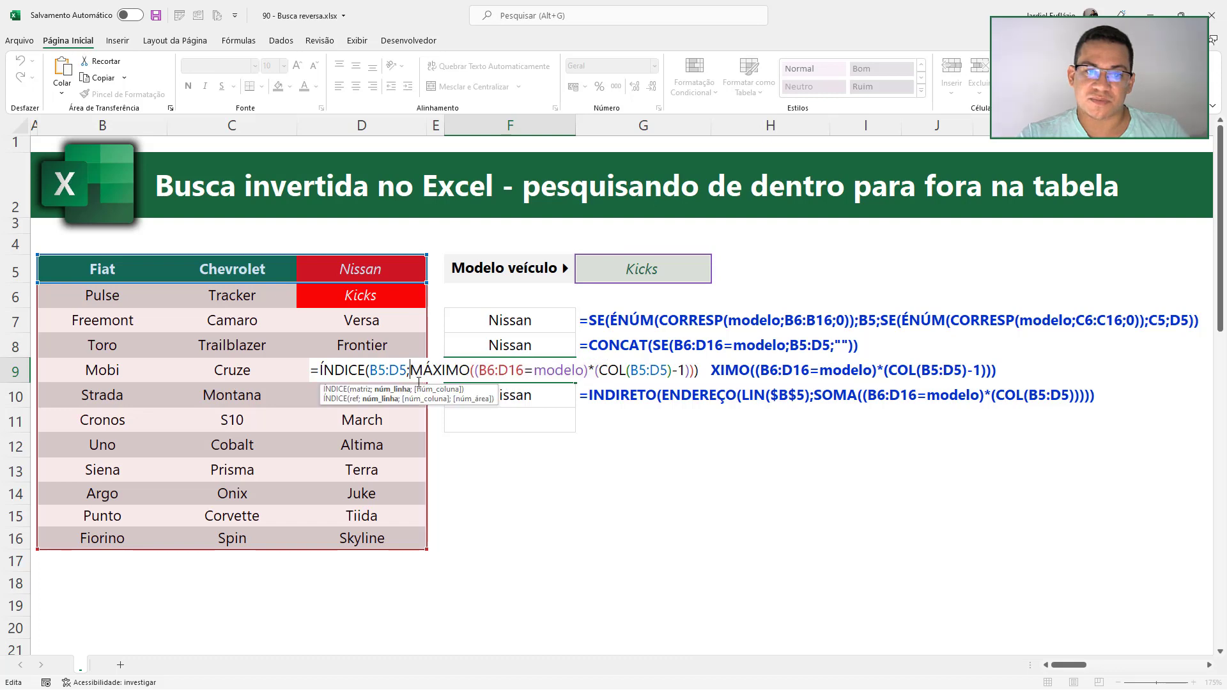
click(393, 390)
key(F9)
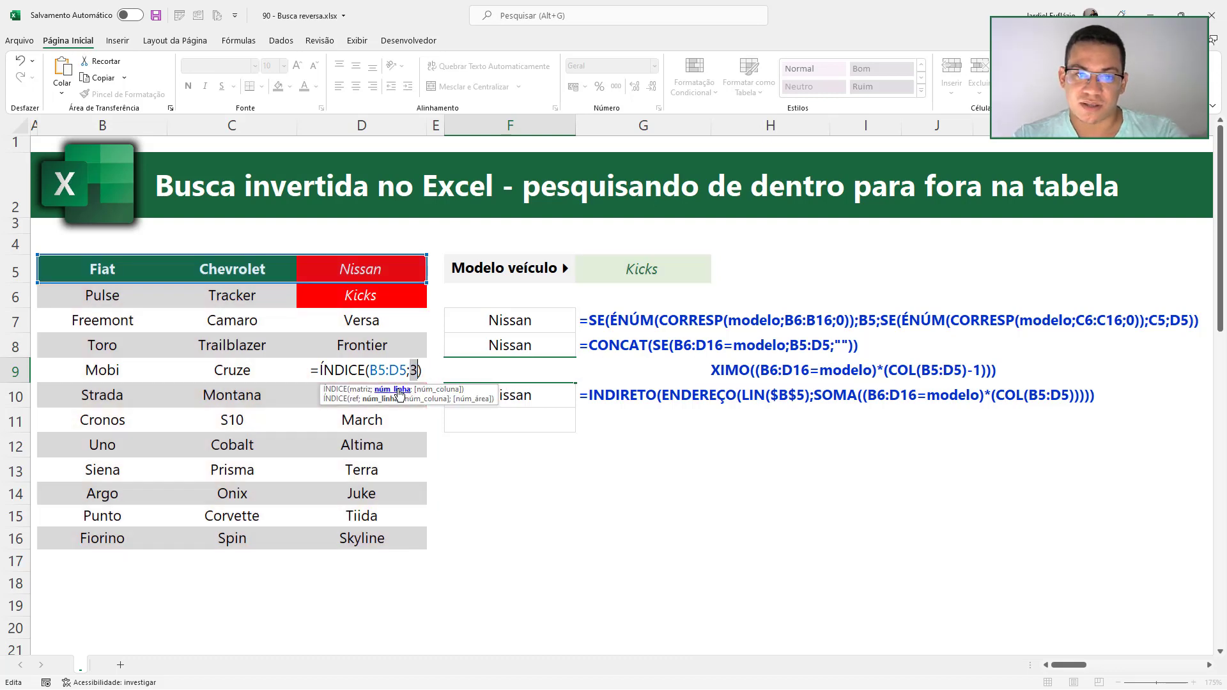
key(ctrl+z)
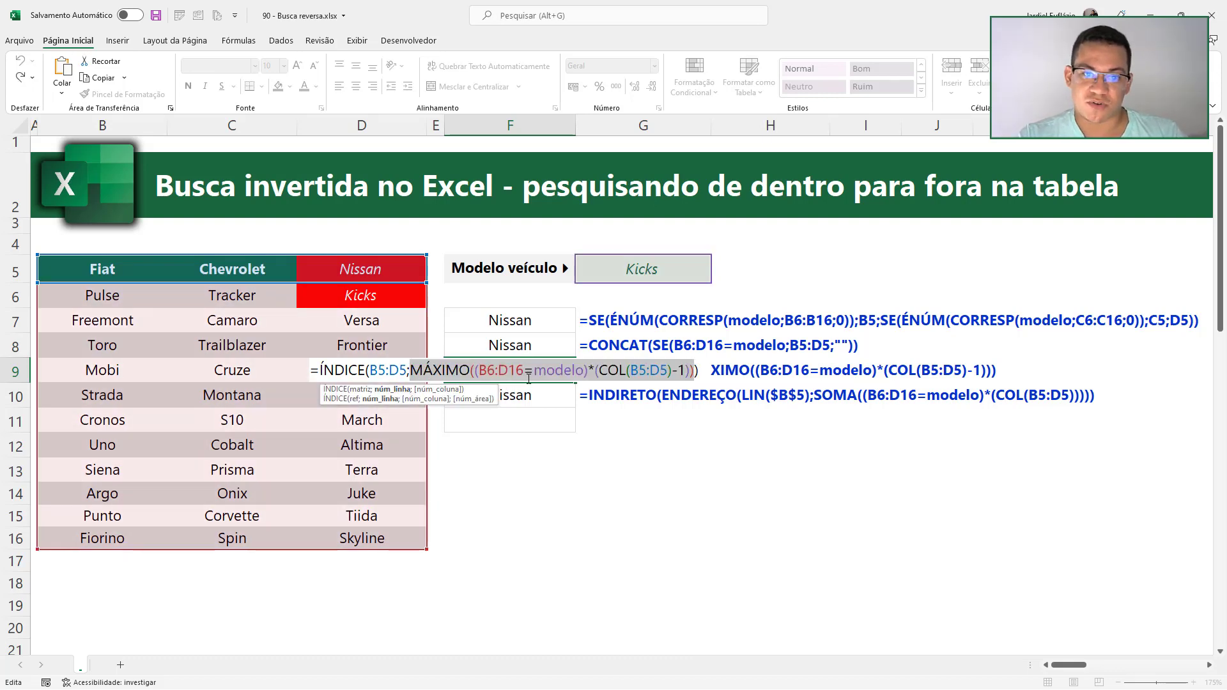
key(Escape)
Enter =ESCOLHER(MÁXIMO((B6:D16=modelo)*(COL(B5:D5)-1));B5;C5;D5) in F11, returning Nissan.
click(519, 414)
text(=)
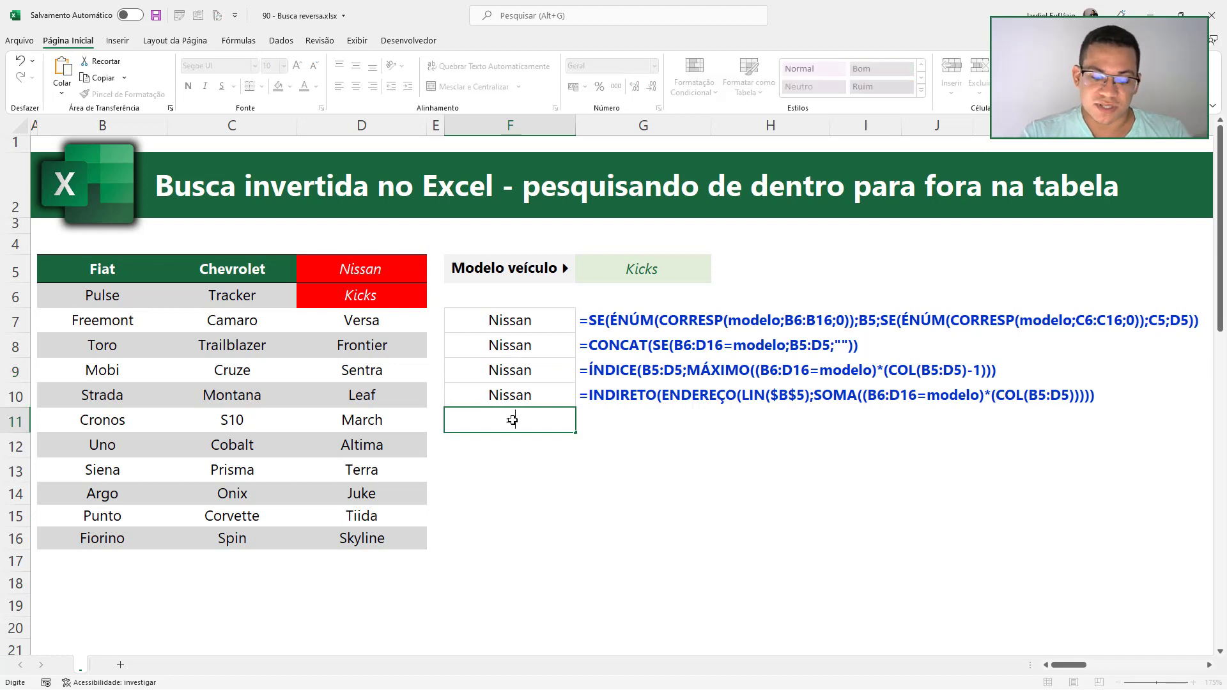
text(ES)
key(Tab)
key(ctrl+v)
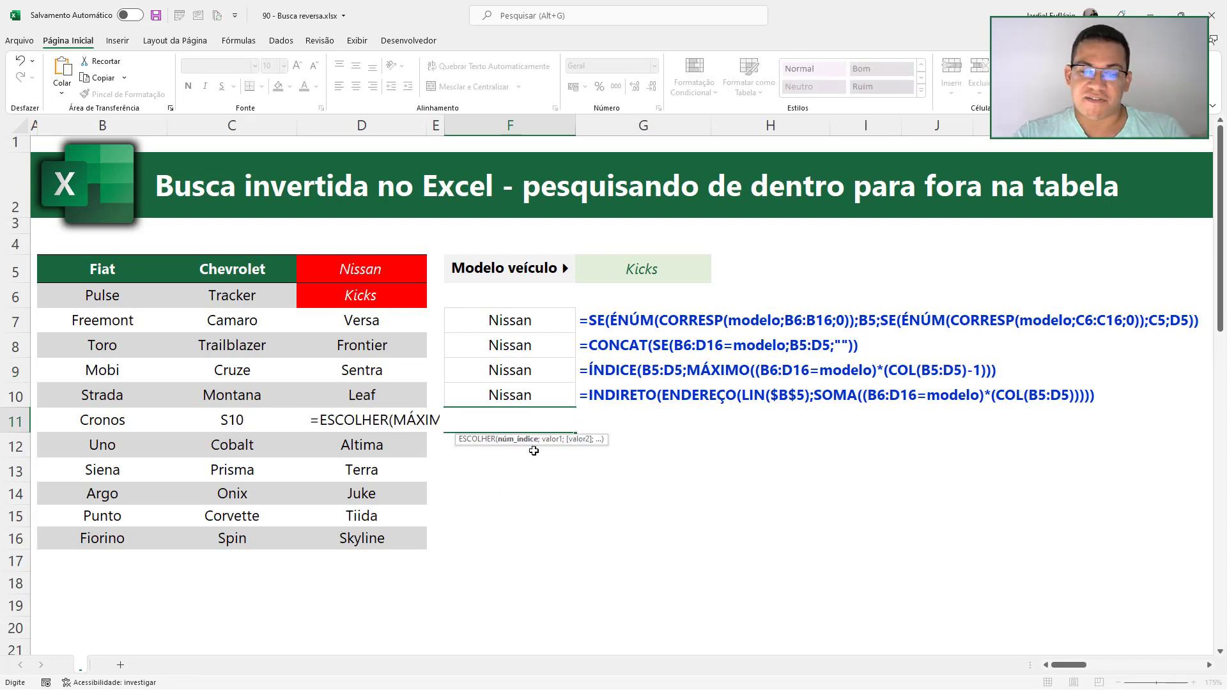
drag(397, 419, 678, 420)
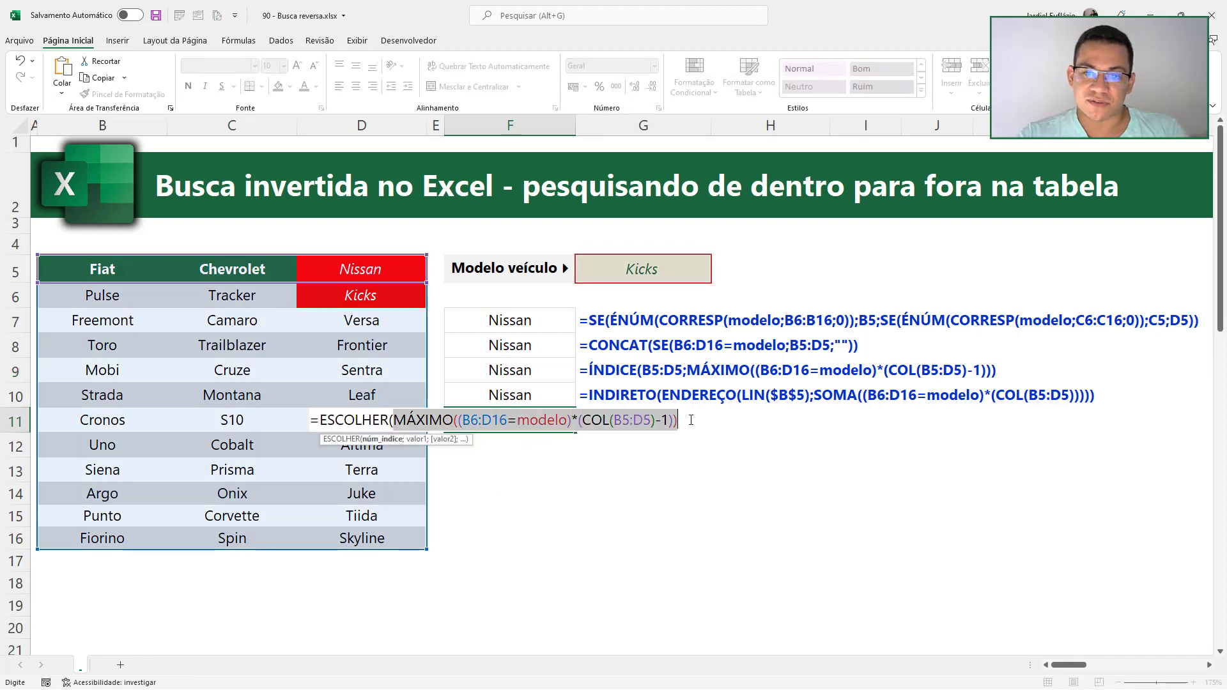
click(705, 421)
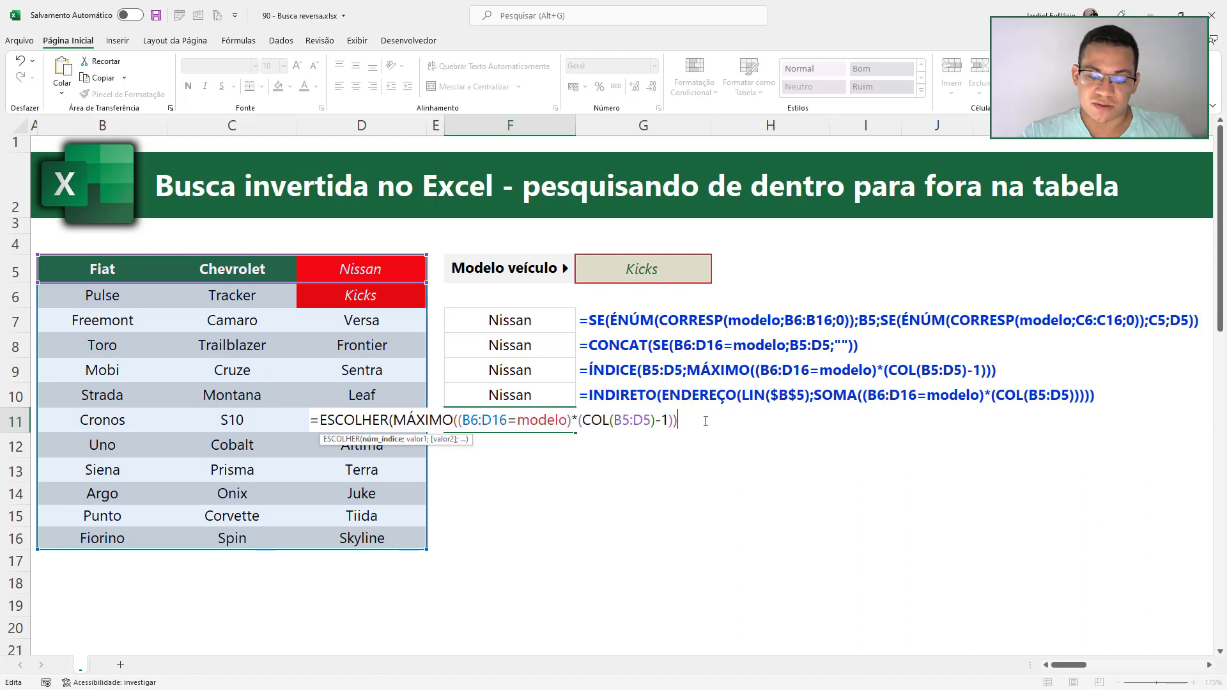
text(;)
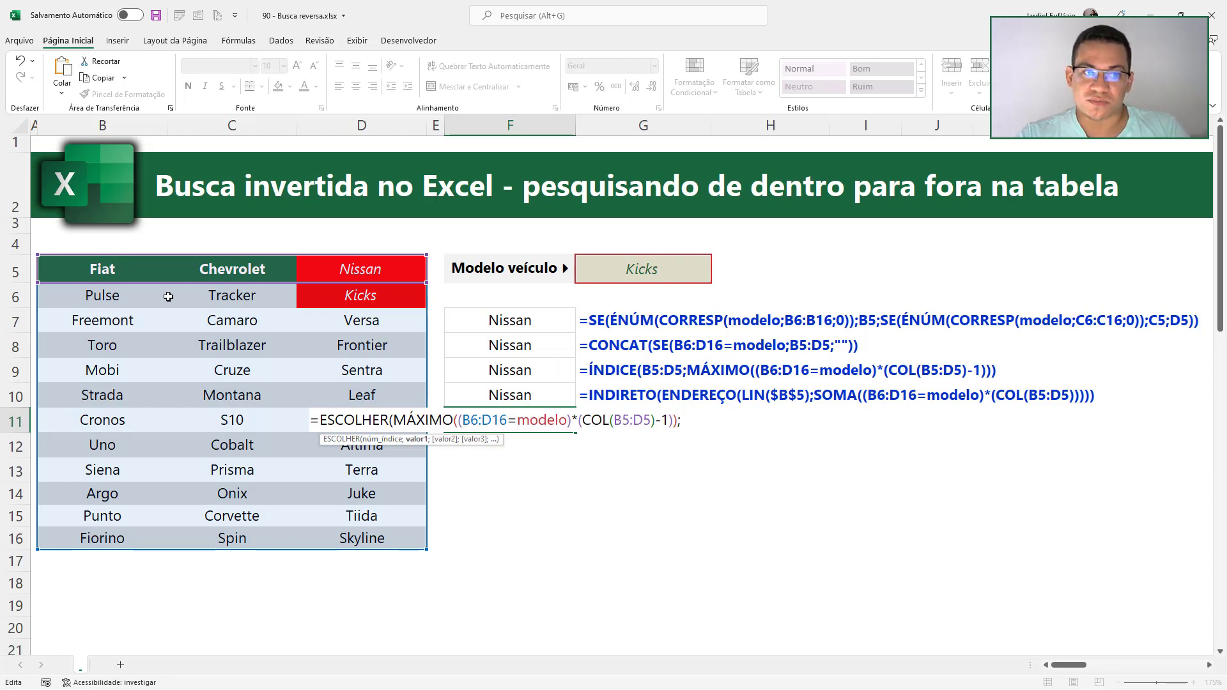
click(154, 268)
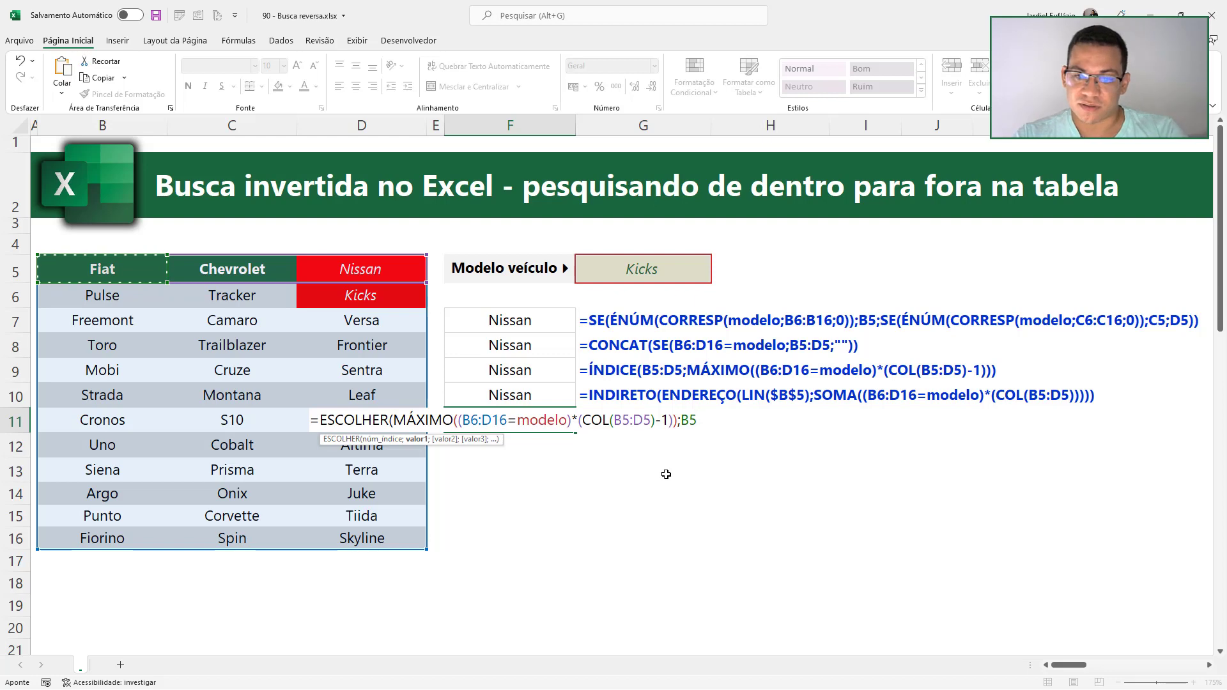
text(;)
click(248, 276)
text(;)
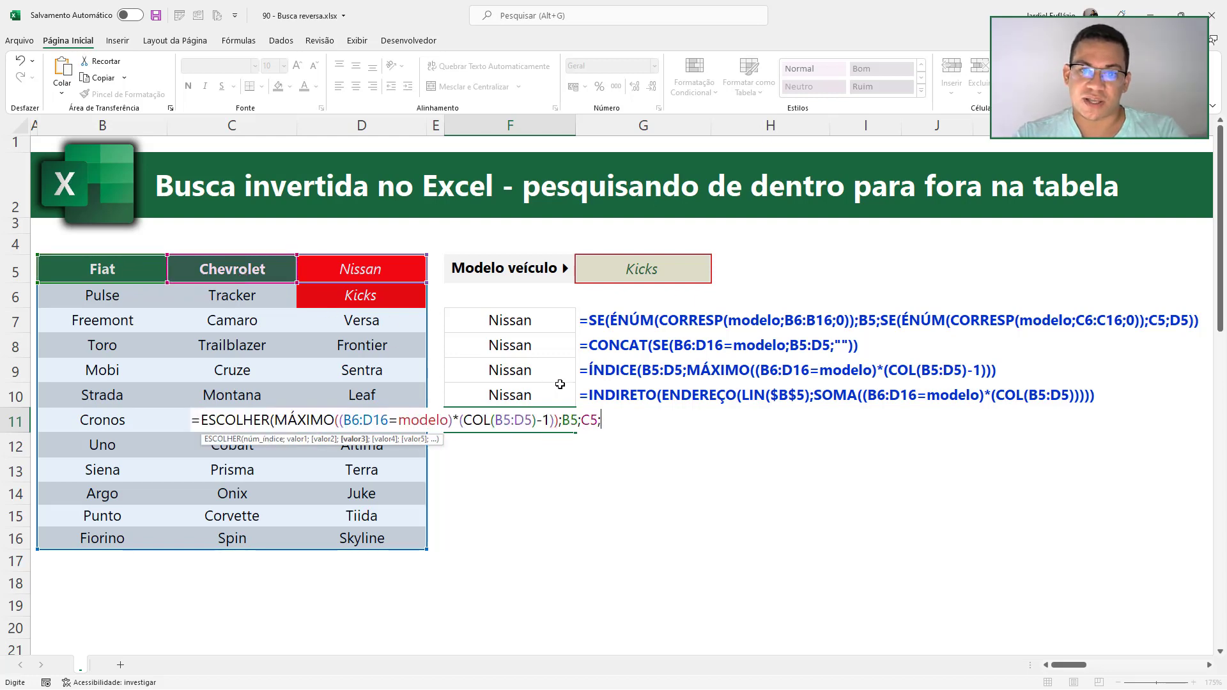
click(359, 274)
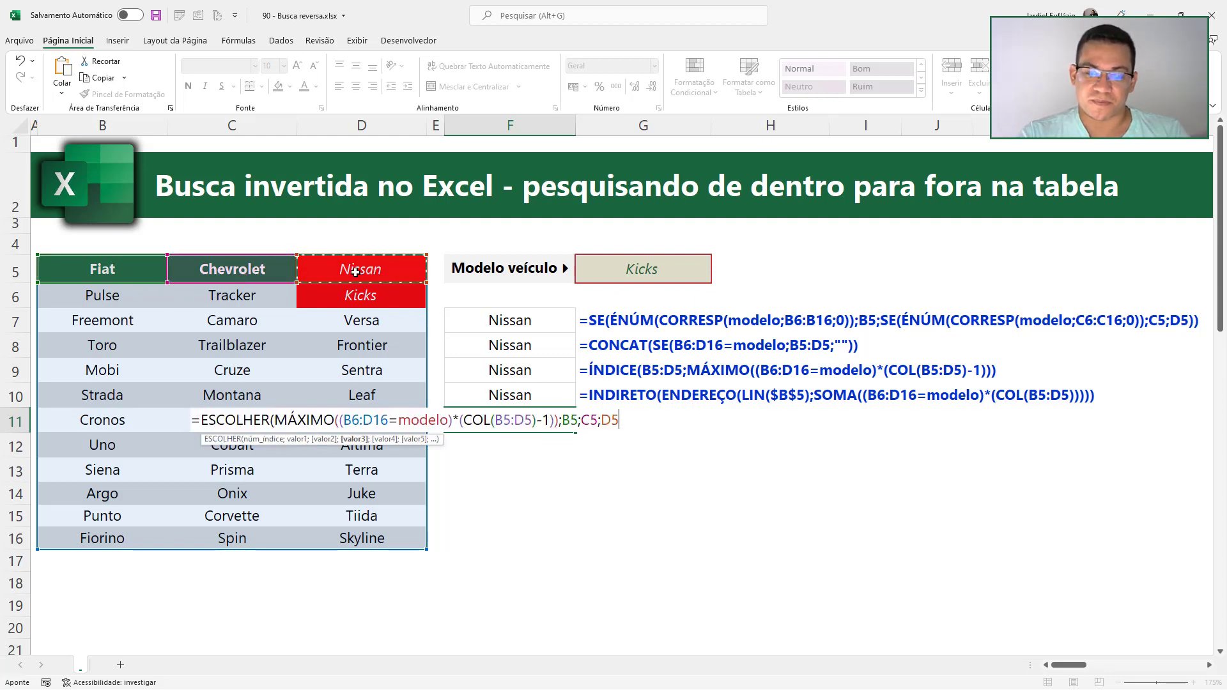
key(Return)
Fill G11 with F11's formula text, then switch the G5 model through Cobalt and Frontier to Trailblazer.
click(615, 419)
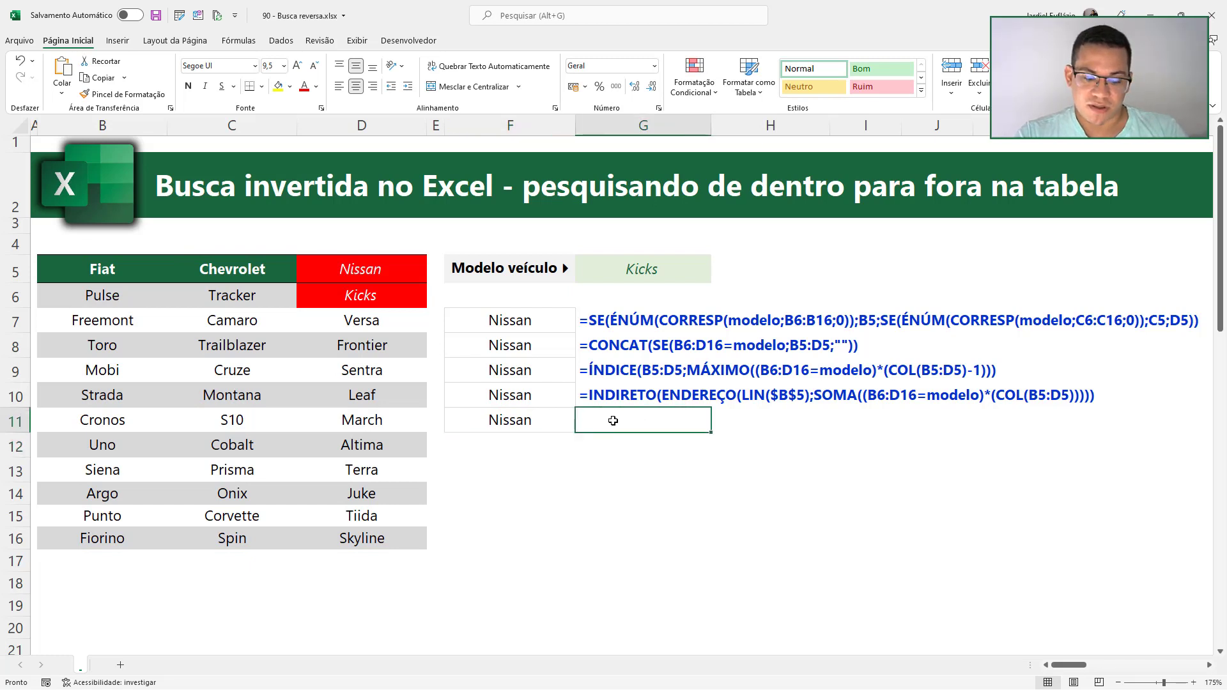
key(ctrl+d)
click(680, 274)
click(717, 276)
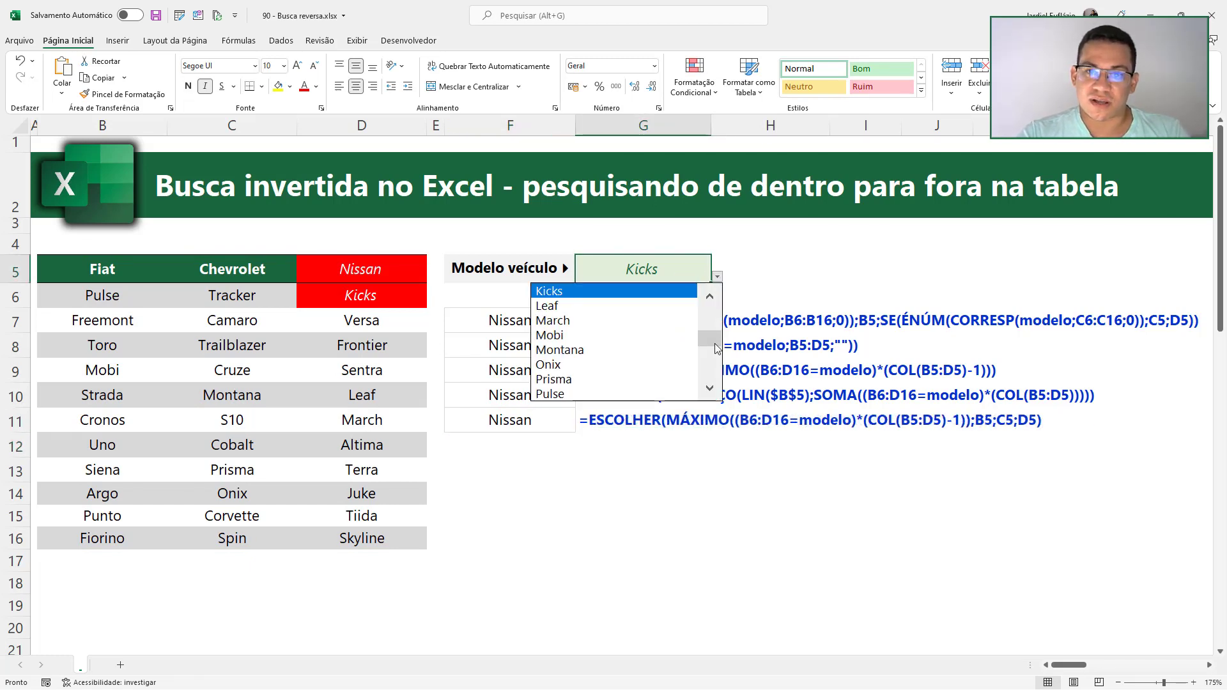
scroll(685, 320, up, 3)
click(684, 329)
click(717, 276)
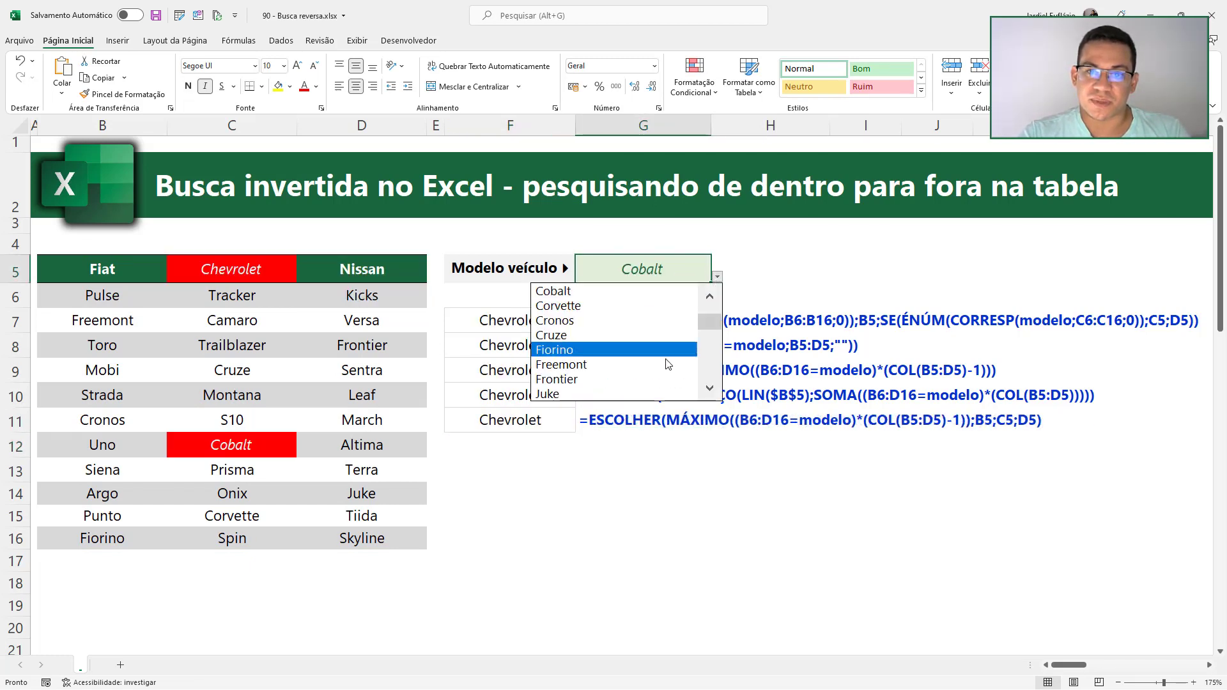
click(556, 379)
click(717, 276)
scroll(708, 360, down, 5)
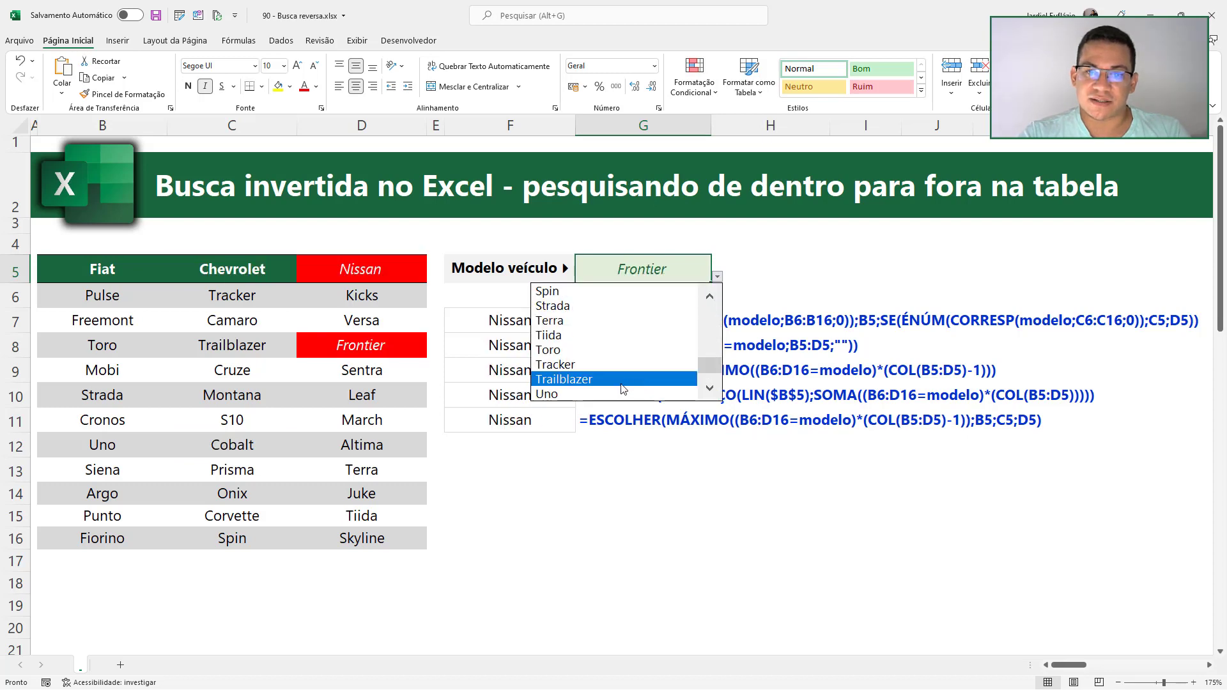
click(621, 380)
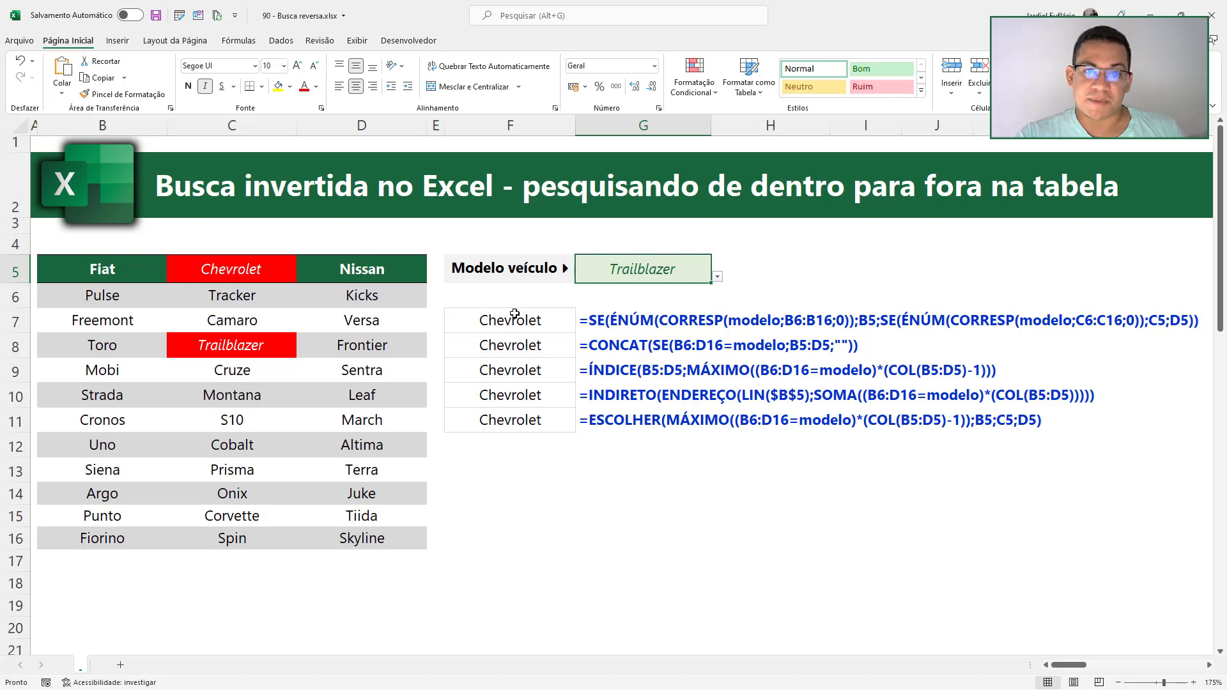
drag(514, 320, 639, 321)
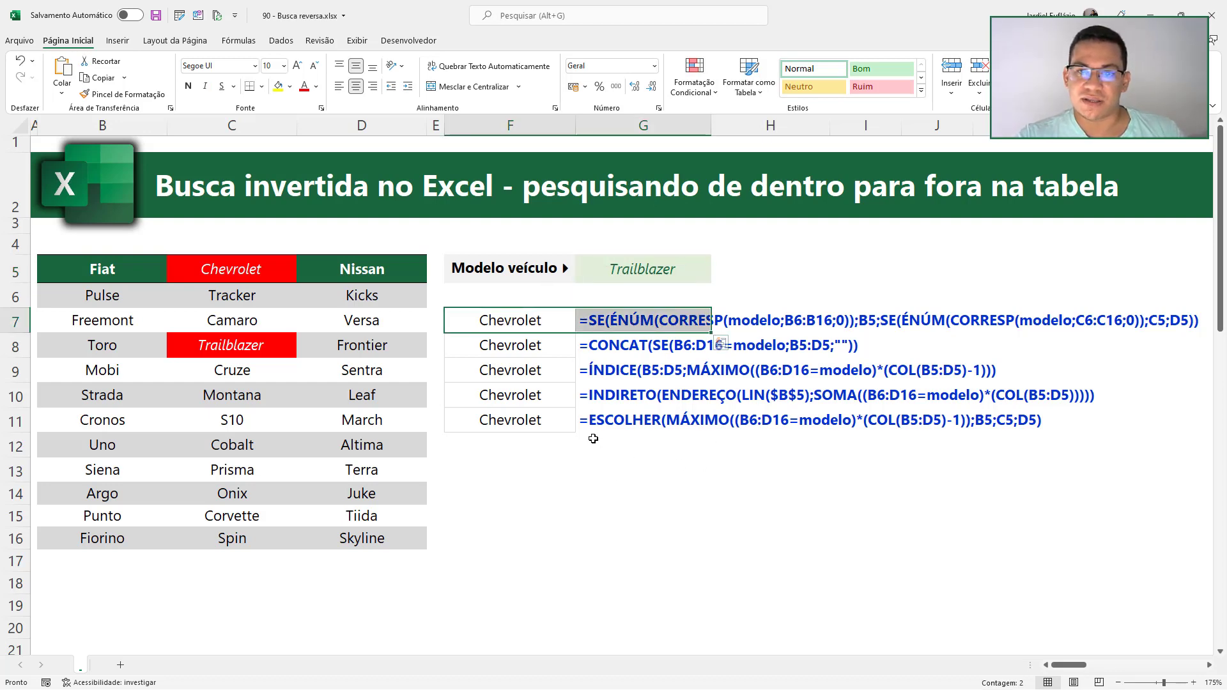
click(662, 438)
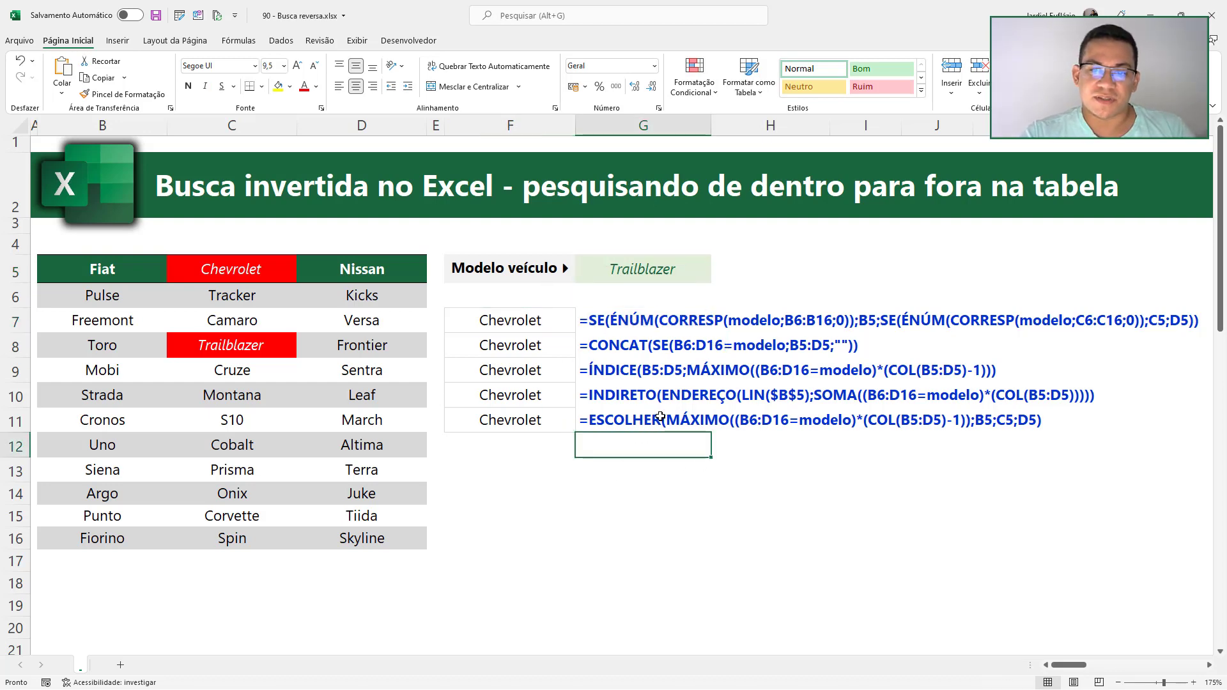
drag(514, 370, 769, 372)
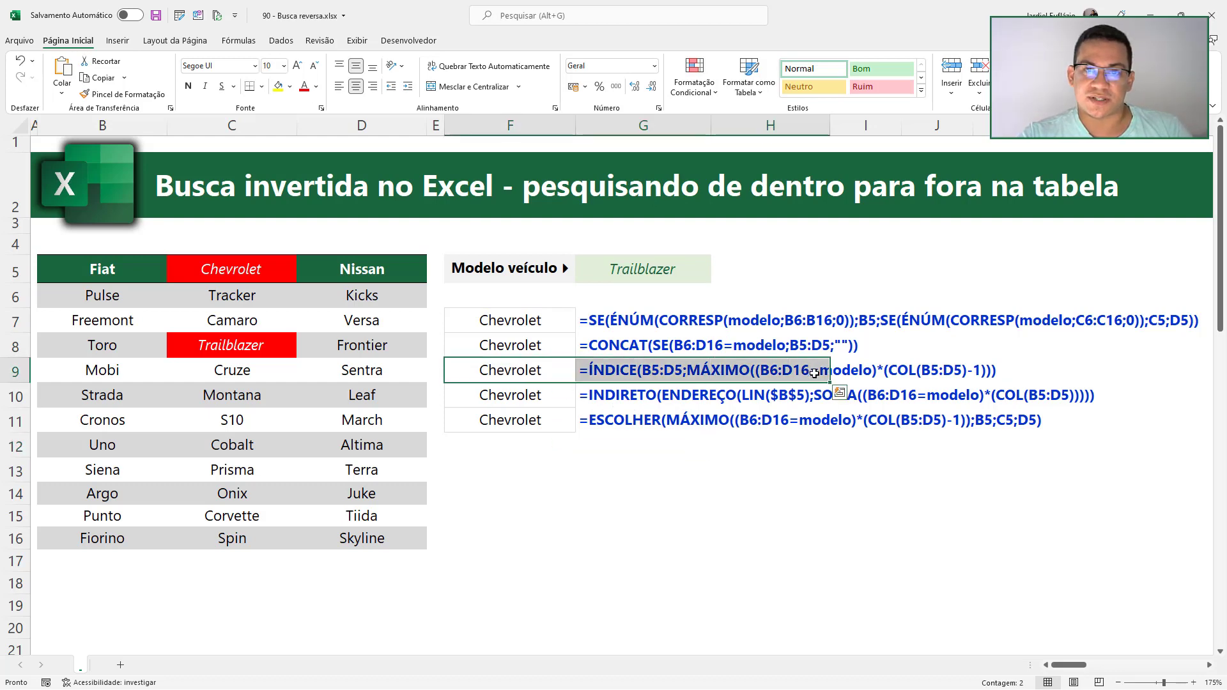
click(692, 426)
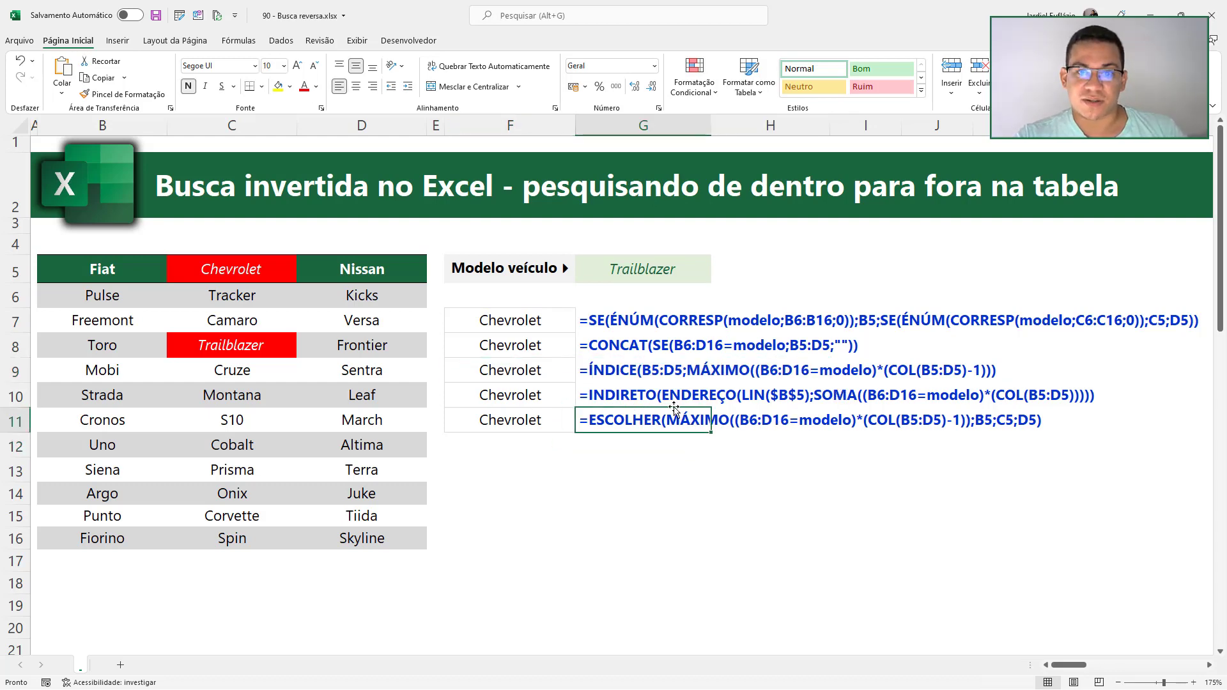
click(518, 346)
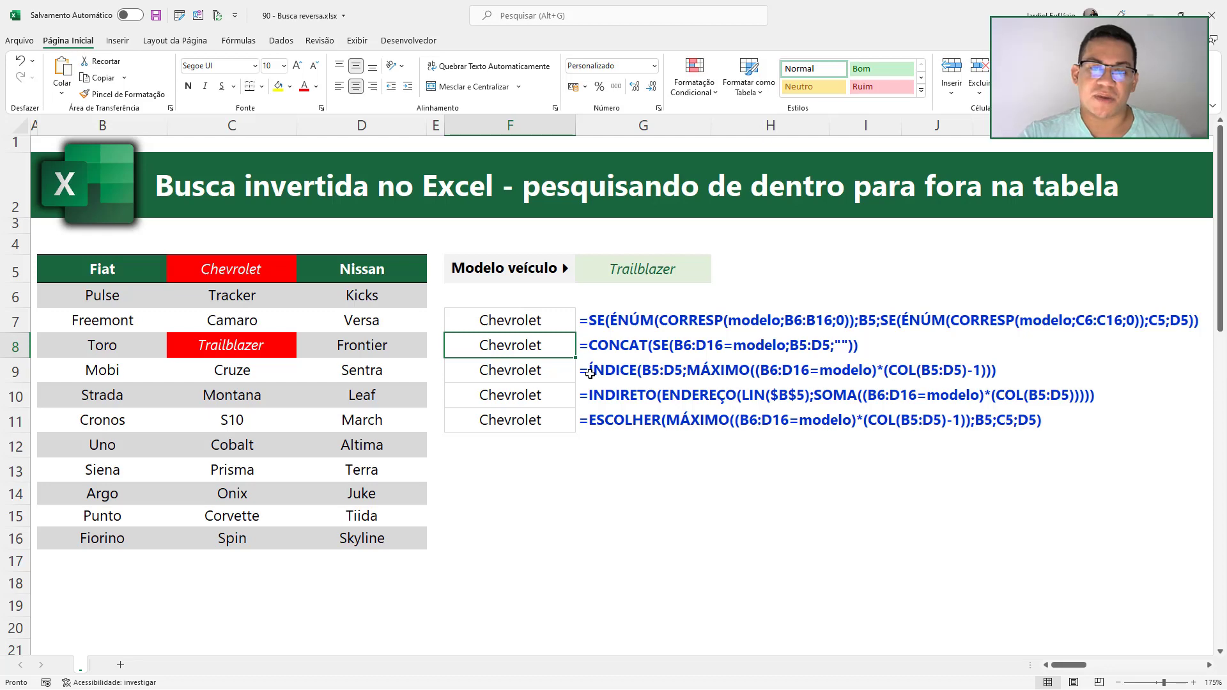